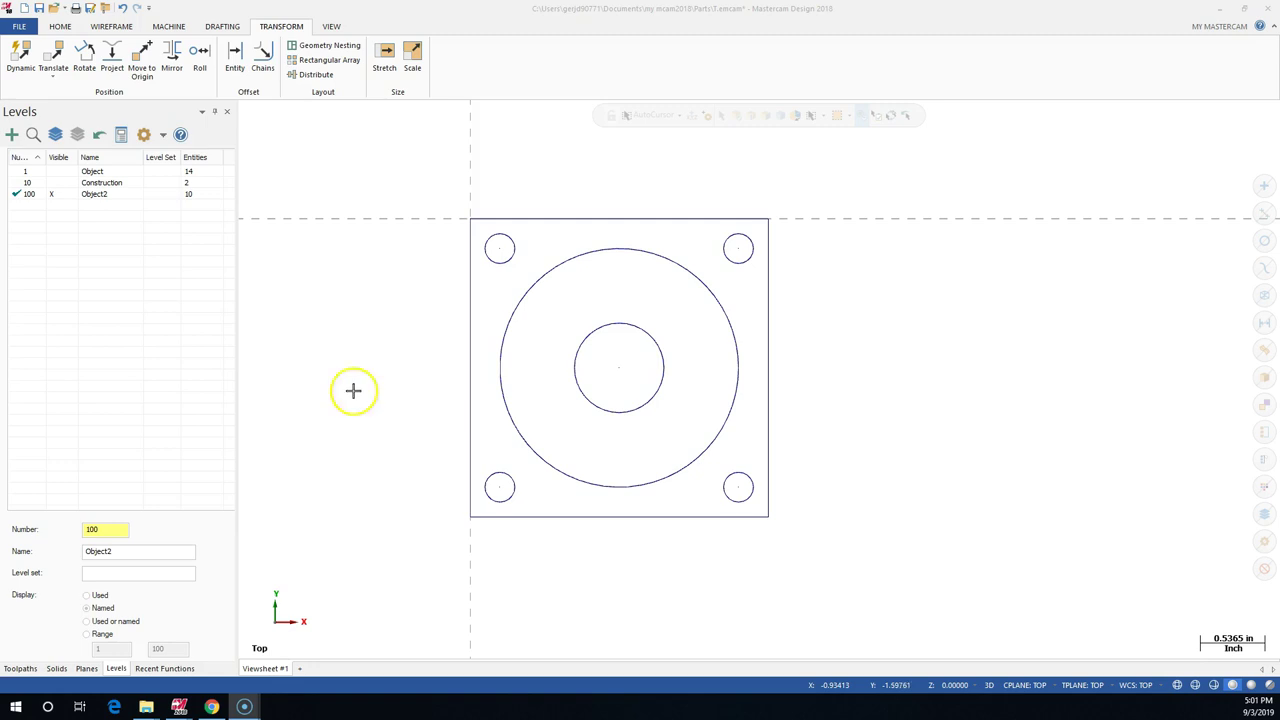
Switch to the Toolpaths manager and open the Machine tab's Mill machine list.
click(20, 668)
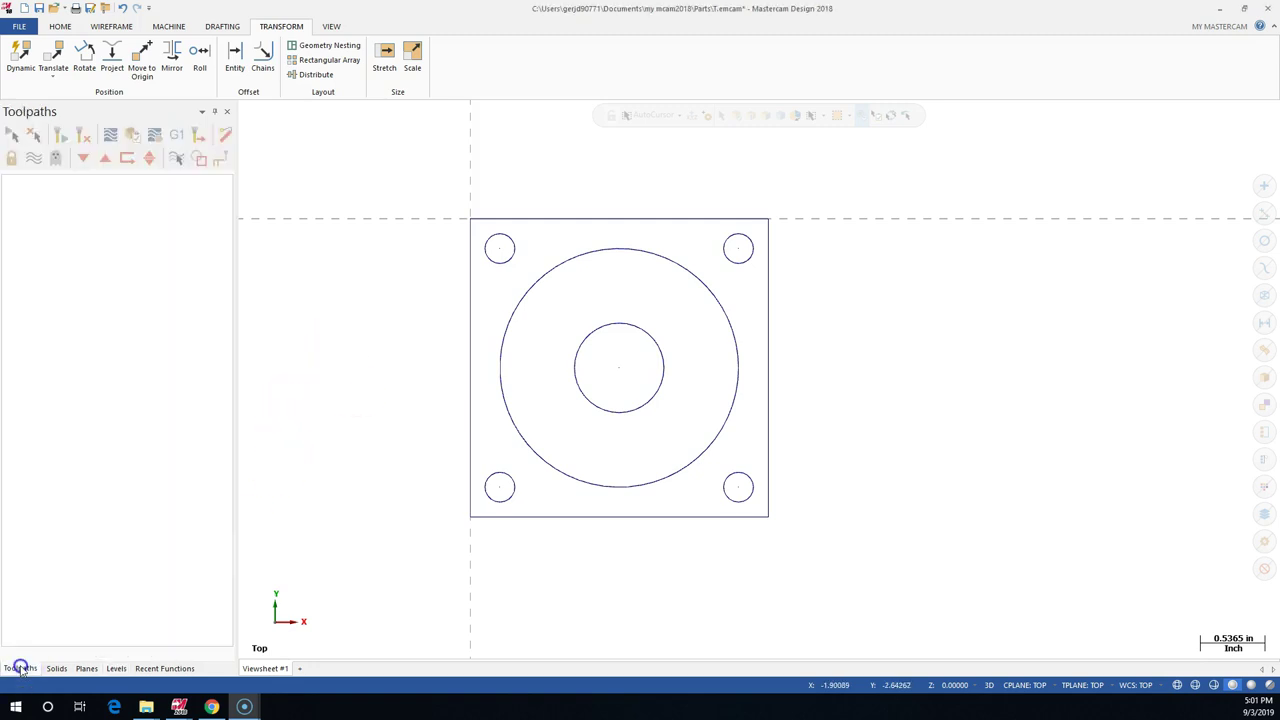
scroll(371, 200, down, 1)
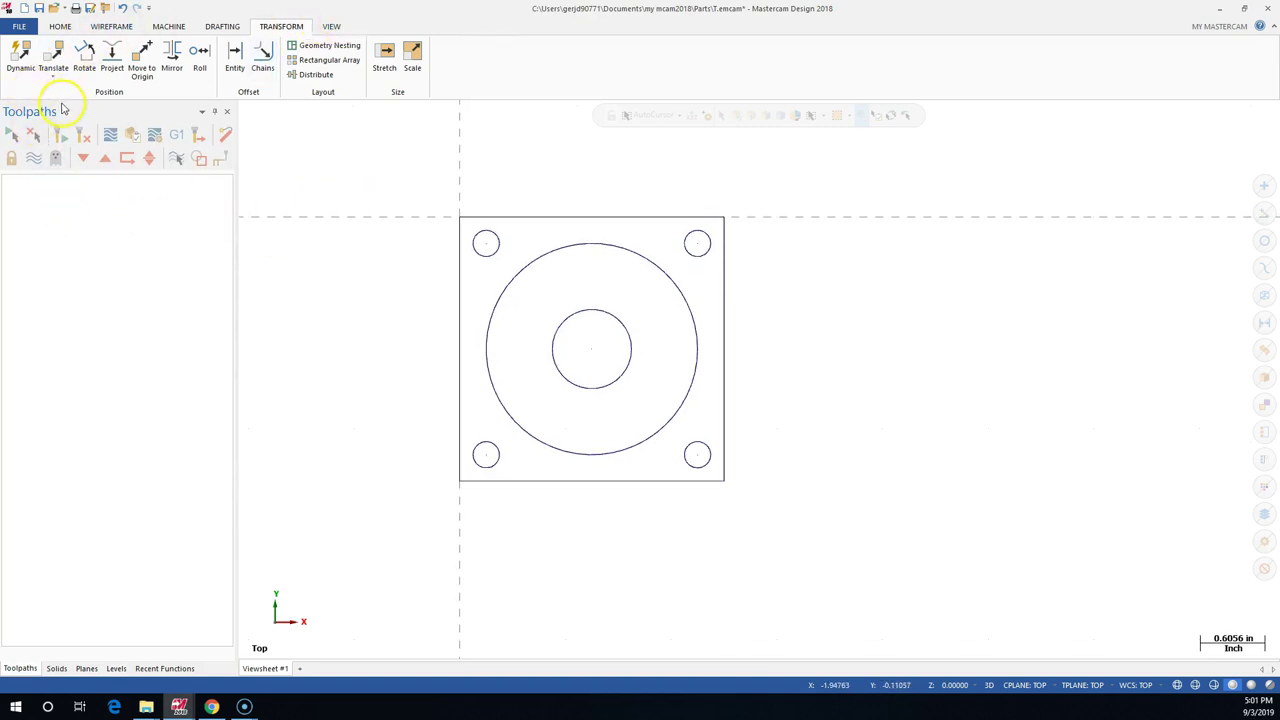
click(168, 27)
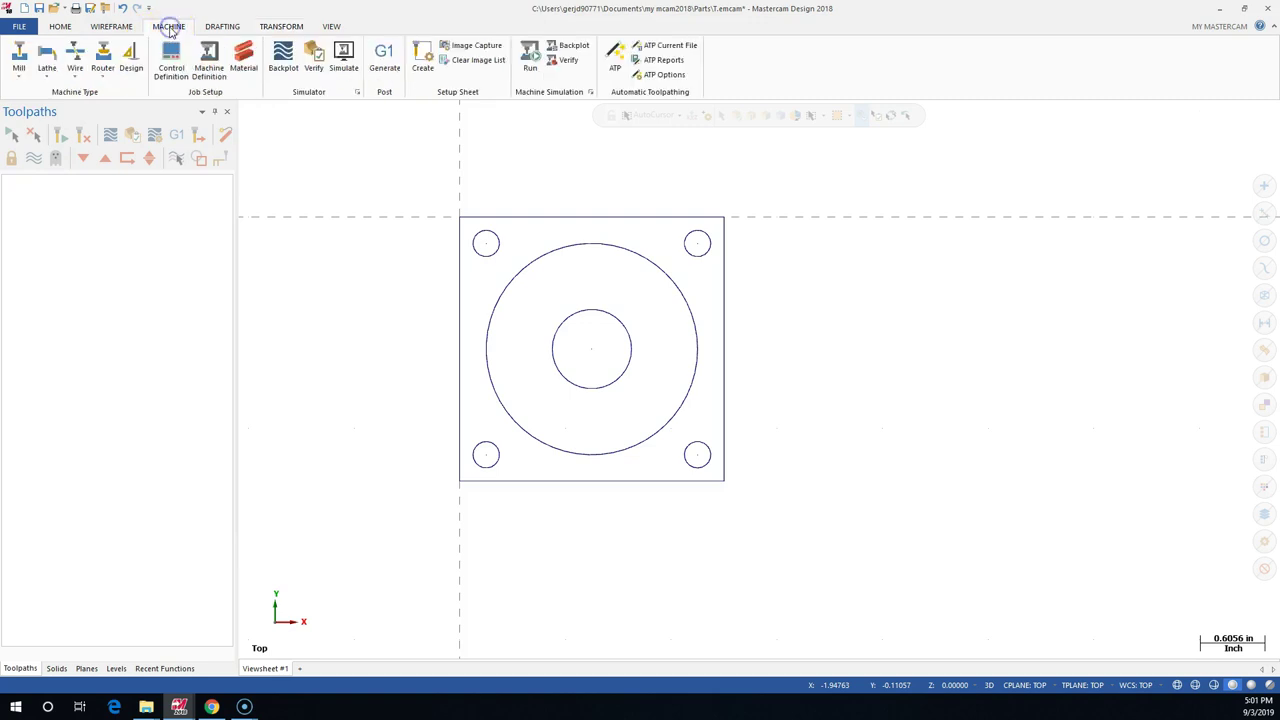
click(19, 72)
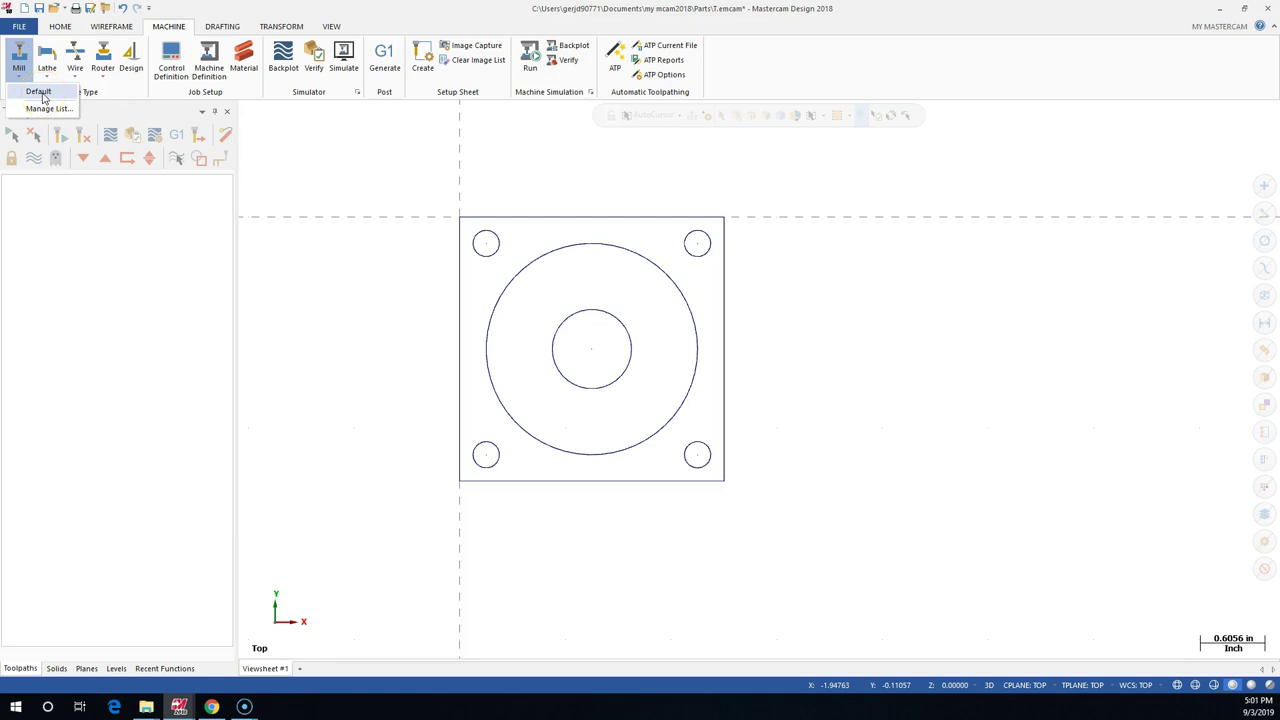
Load the Default mill machine so Machine Group-1 appears in the toolpath tree.
click(42, 93)
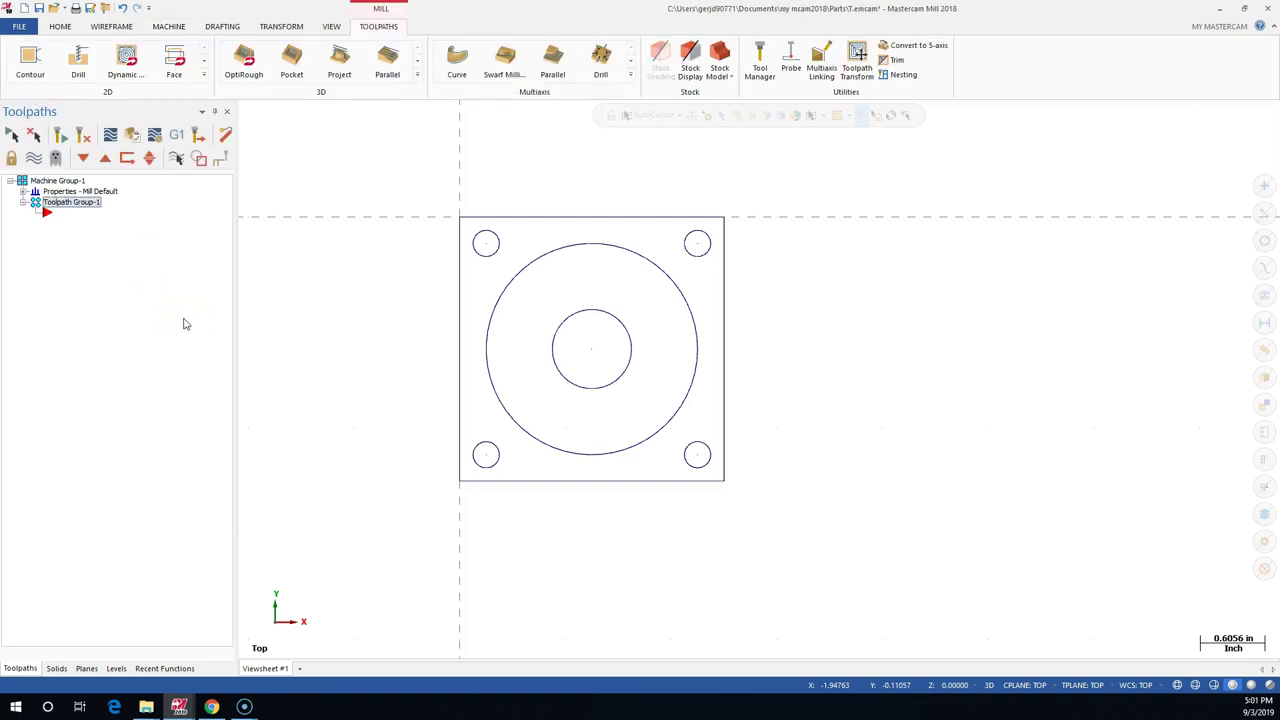
click(133, 307)
Open the Mill Default group's Files properties, centre the dialog and glance at Tool Settings.
click(23, 191)
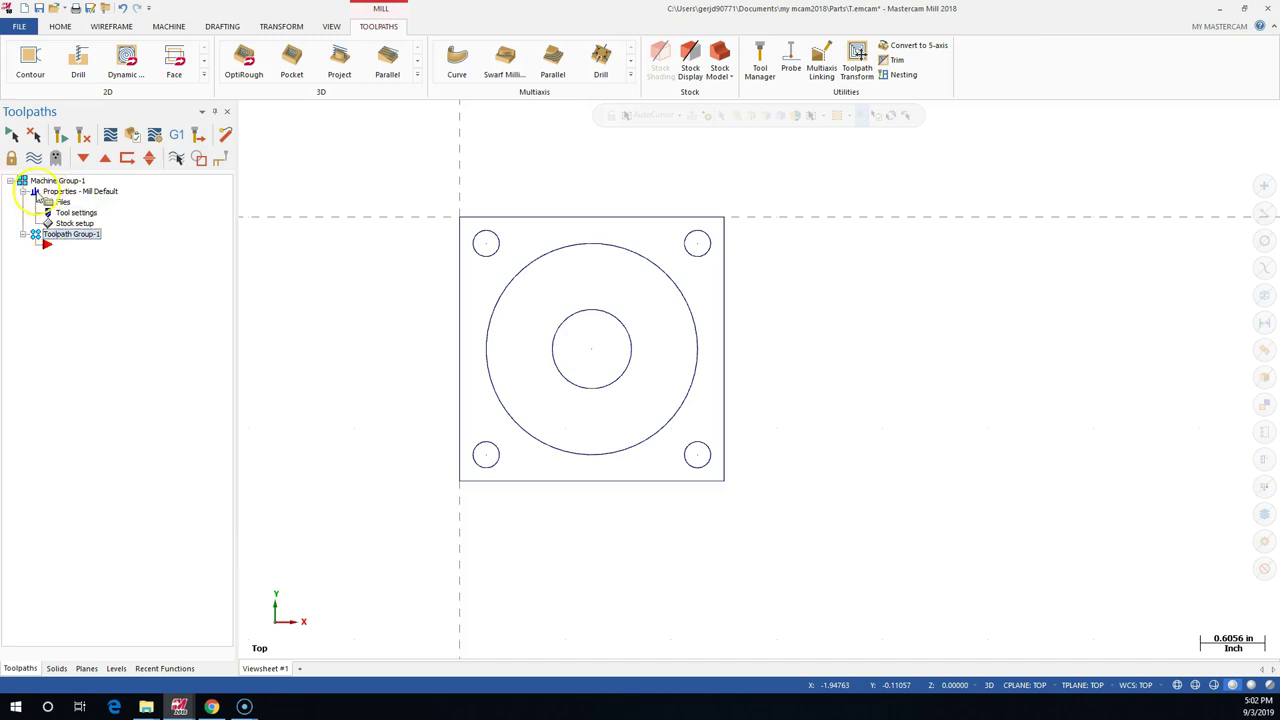
click(63, 201)
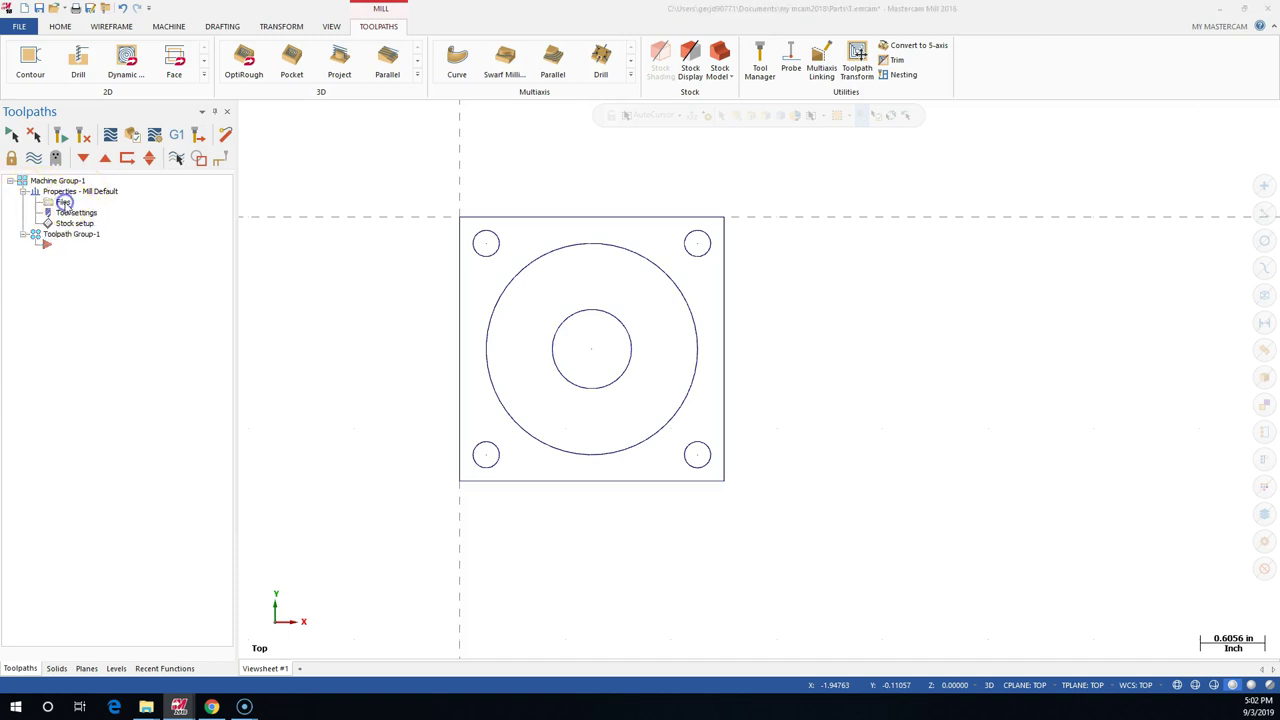
drag(177, 134, 517, 121)
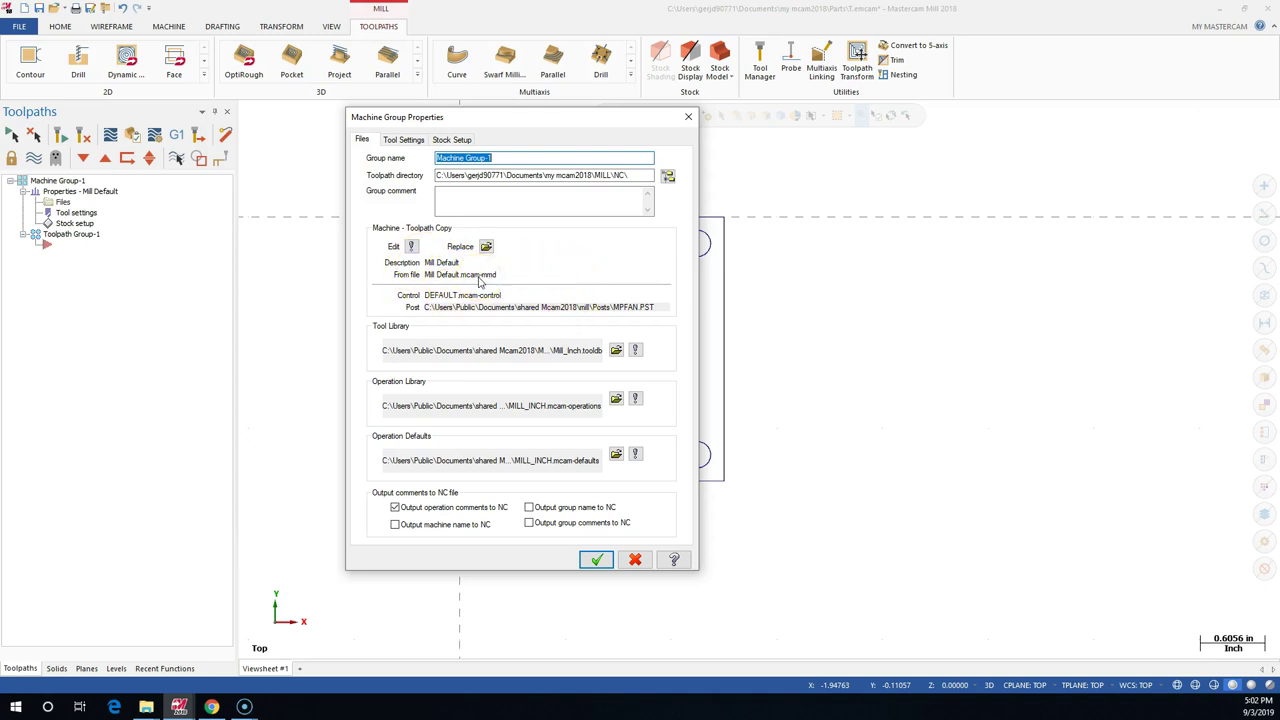
click(410, 140)
click(368, 141)
Cancel Machine Group Properties, then open and dismiss the Machine > Mill list.
click(635, 559)
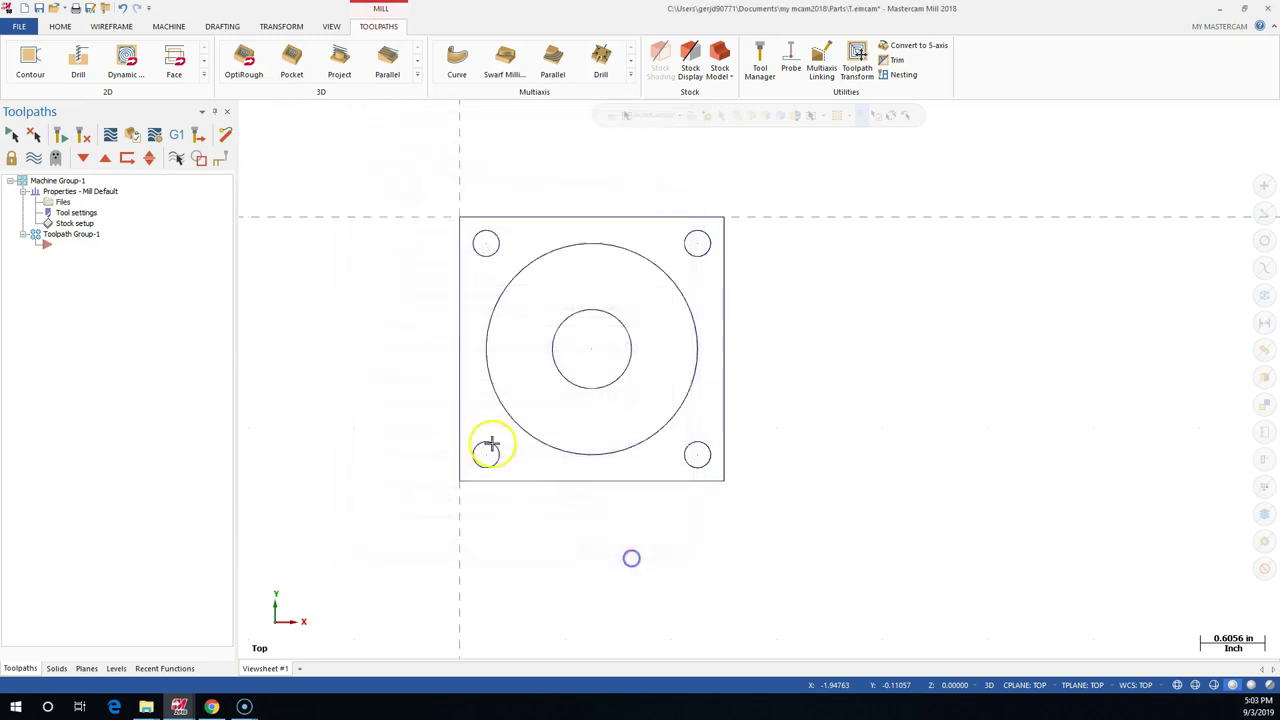
click(172, 26)
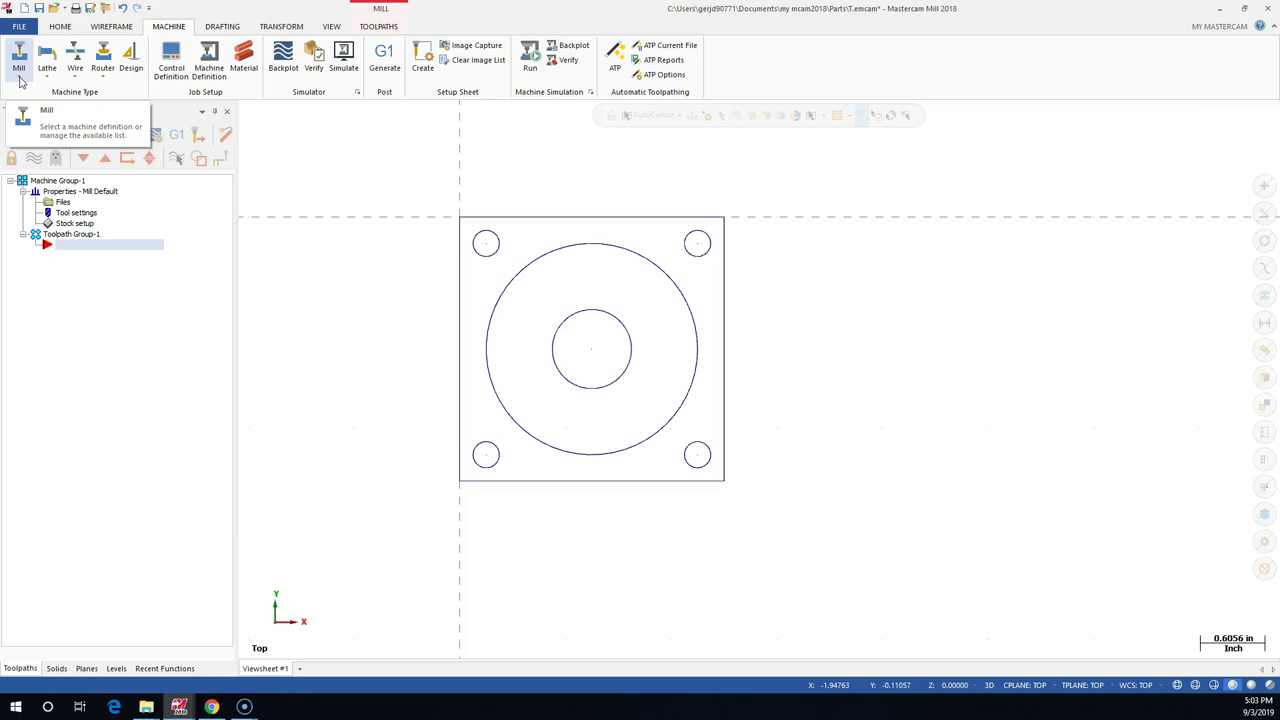
click(20, 80)
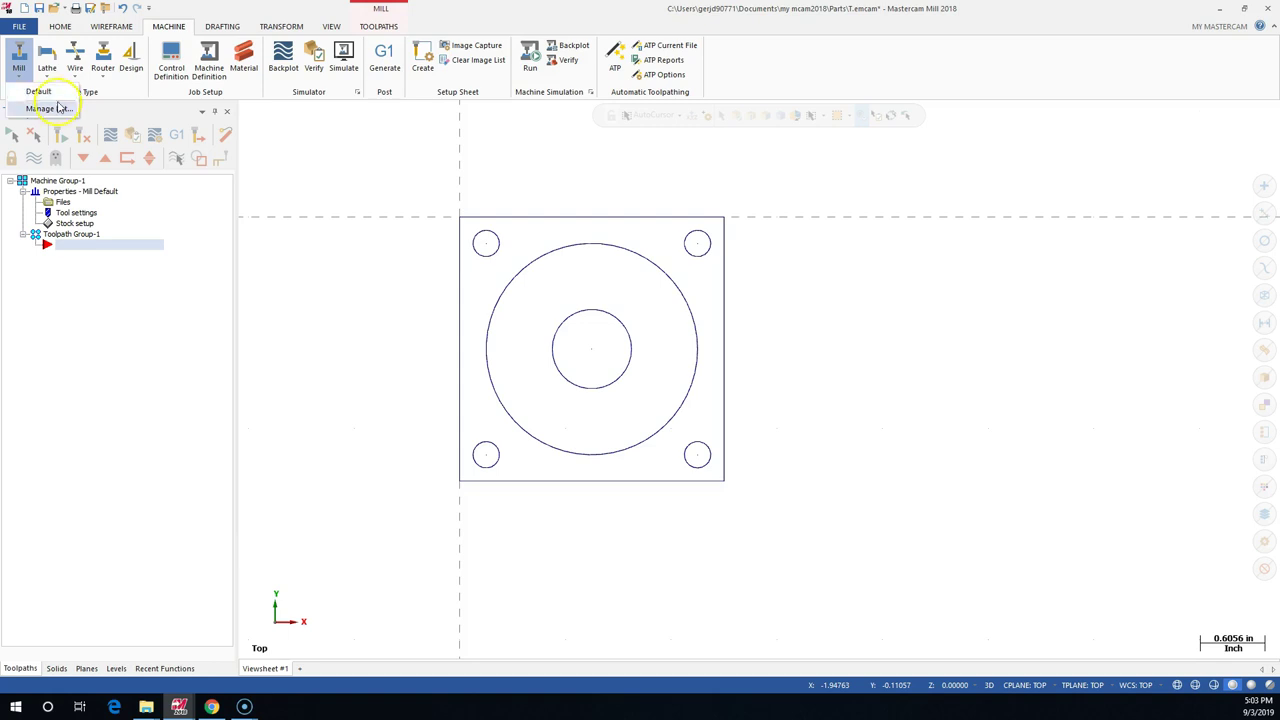
click(59, 262)
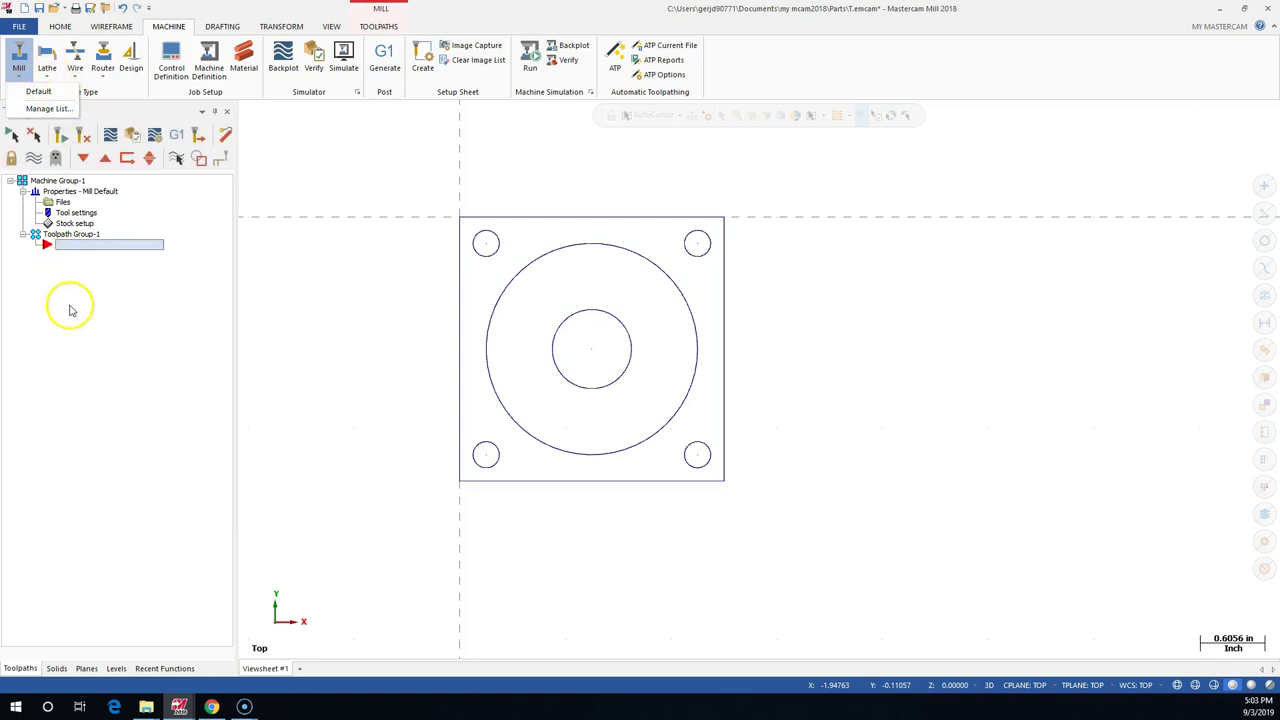
click(70, 304)
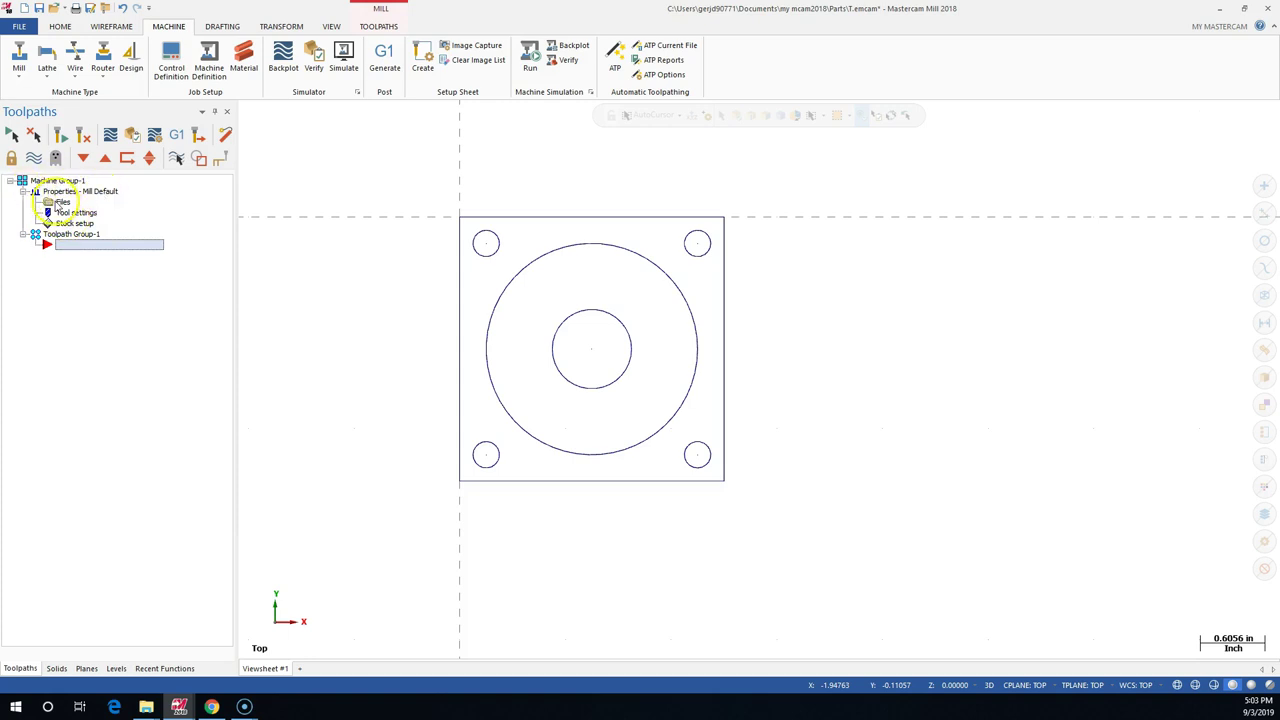
Reopen Machine Group Properties from Files on its Tool Settings page.
double_click(57, 202)
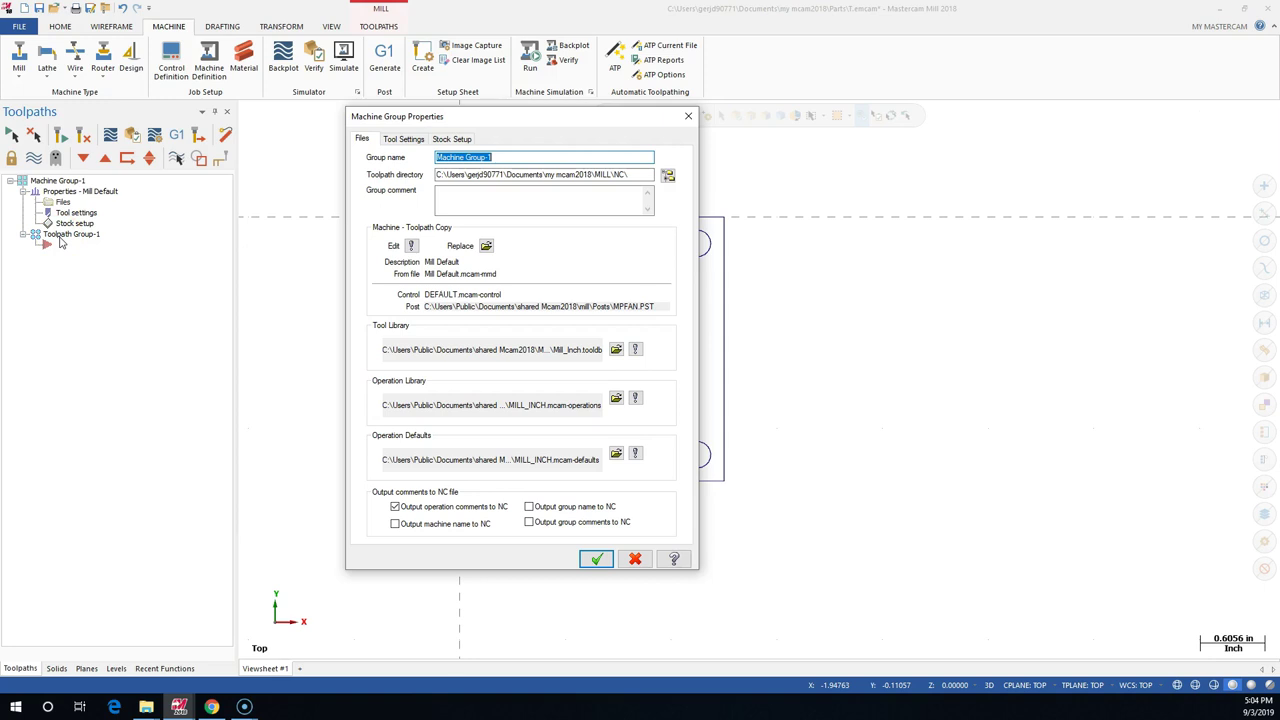
click(76, 236)
click(390, 140)
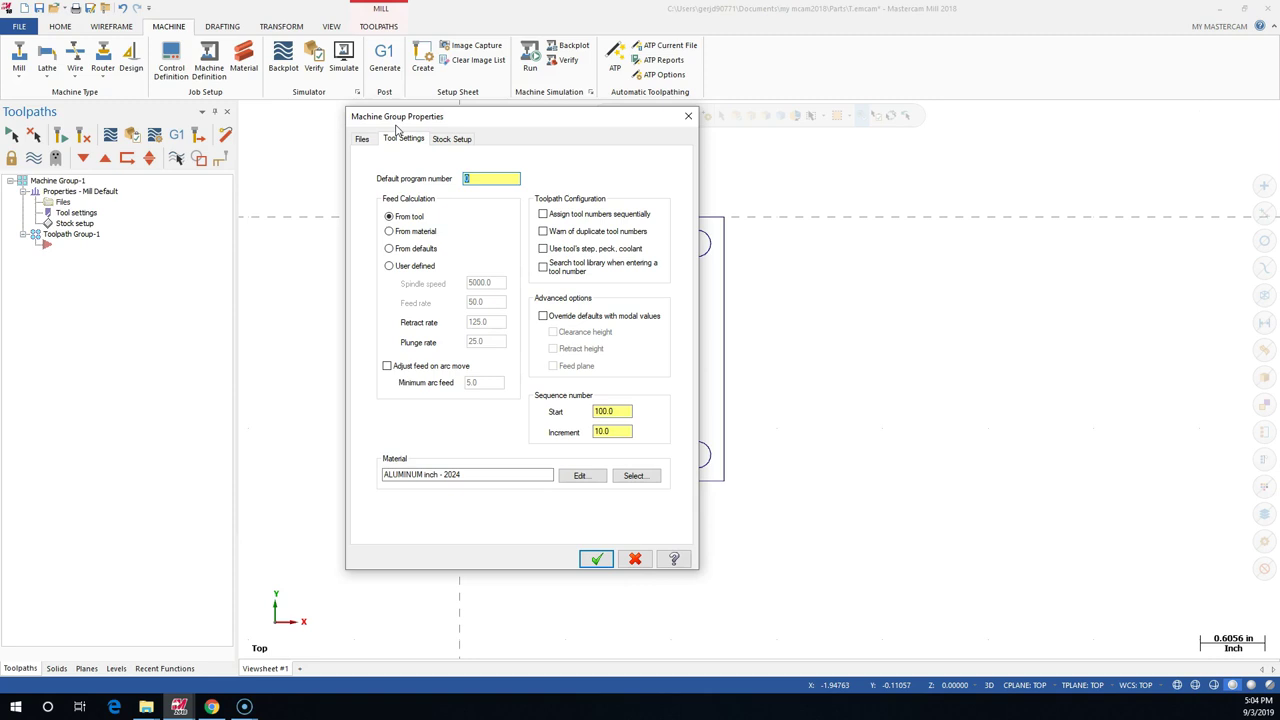
Enter default program number 1 and enable sequential tool numbers and duplicate-number warnings.
click(481, 220)
text(1)
click(487, 224)
click(482, 213)
click(543, 214)
click(552, 236)
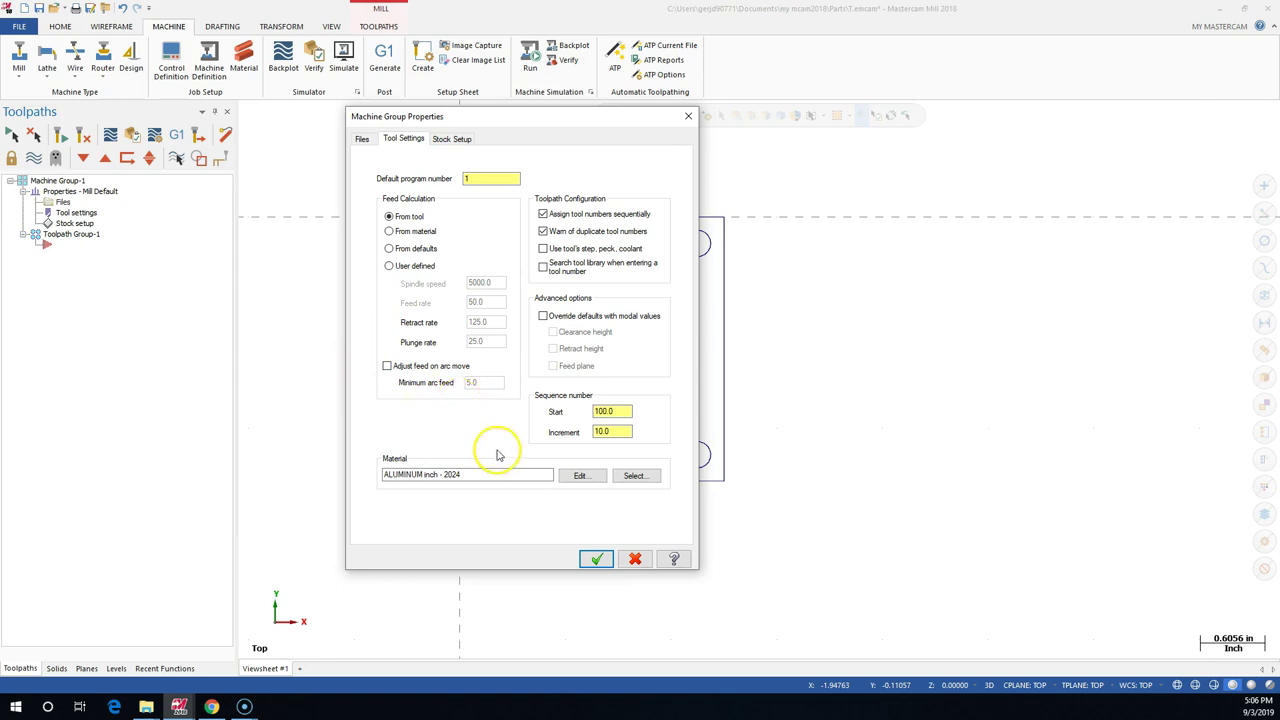
Set the sequence number Start to 1 and Increment to 1.
double_click(605, 411)
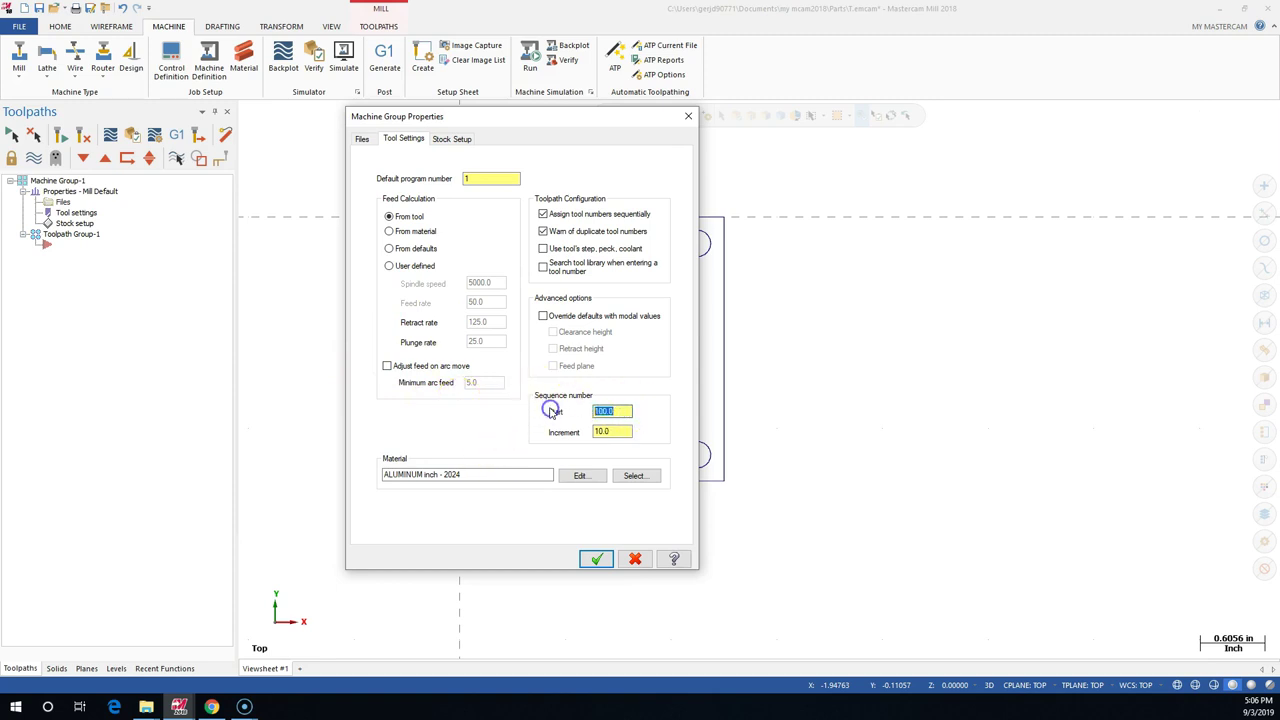
text(1)
key(Tab)
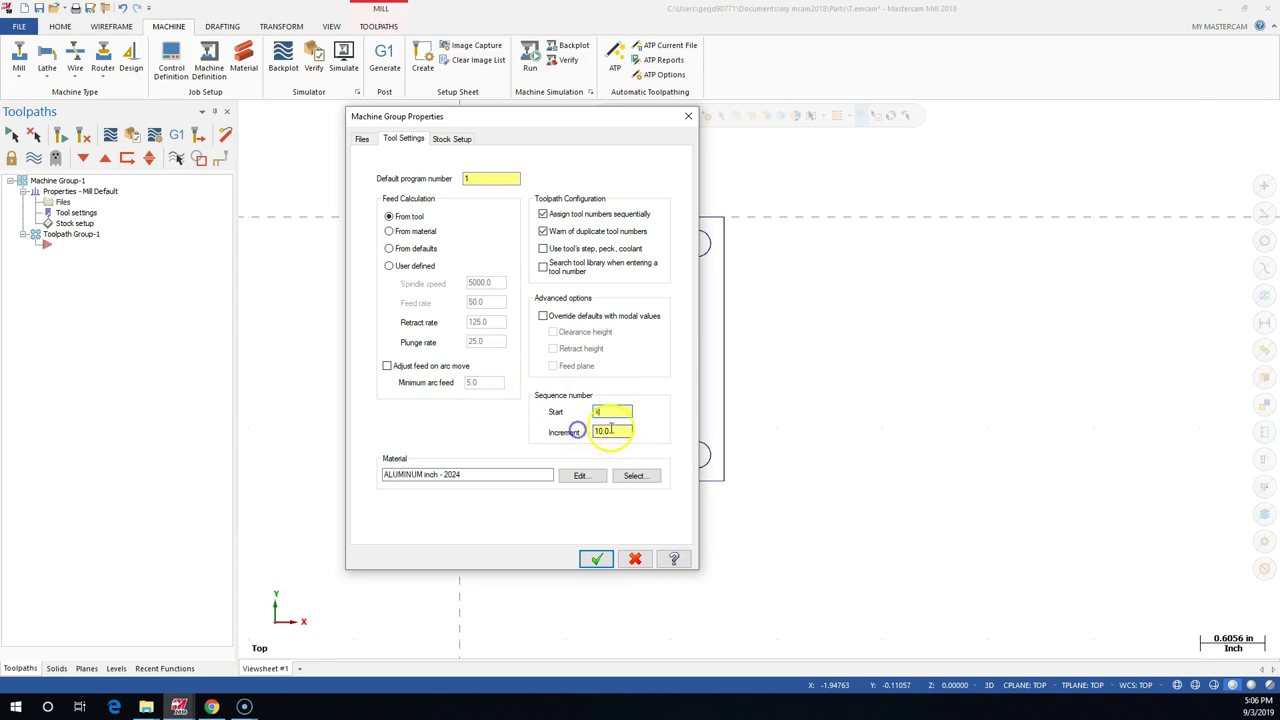
text(1)
key(Tab)
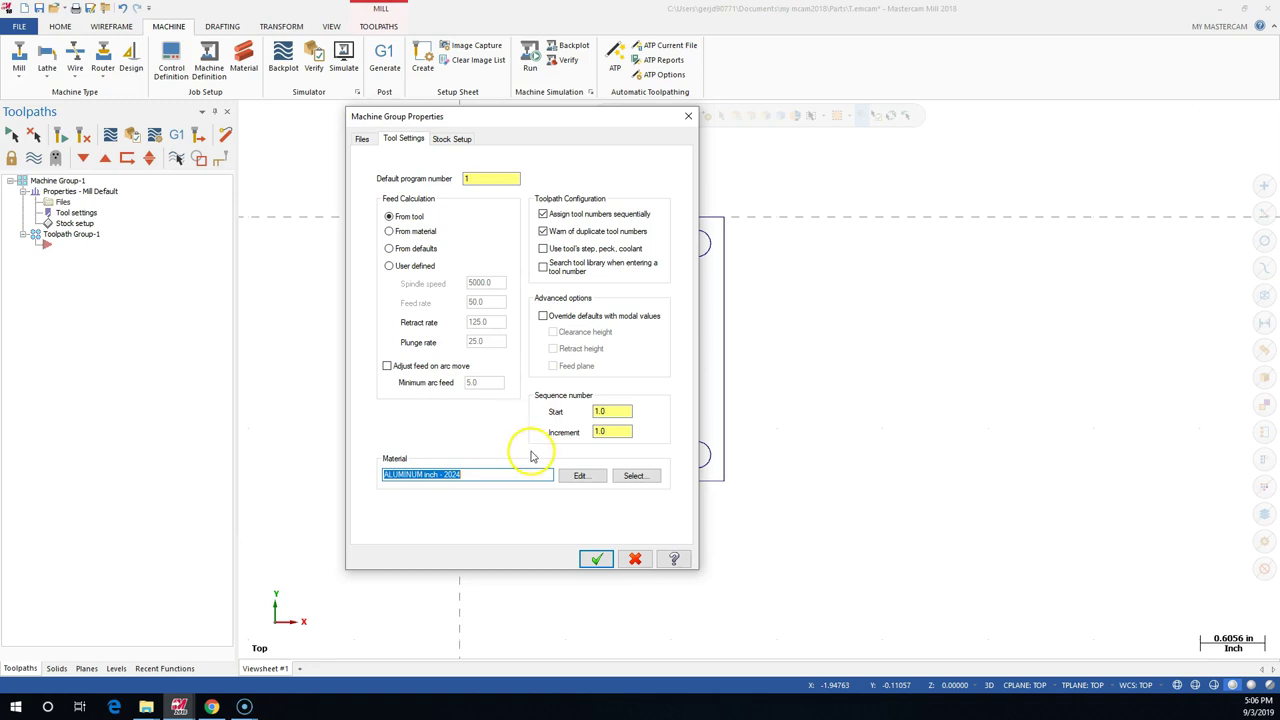
Review the ALUMINUM inch - 2024 material definition, accept it, and bring up the Material List.
click(580, 476)
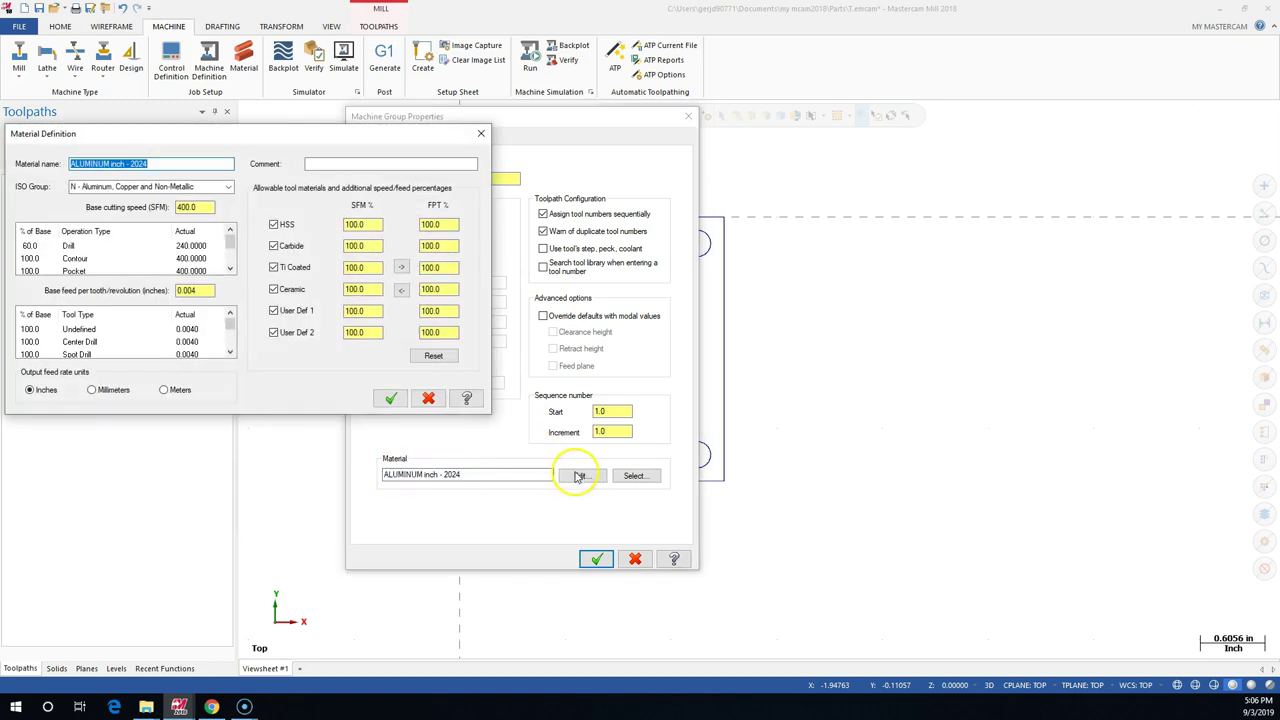
drag(263, 131, 556, 160)
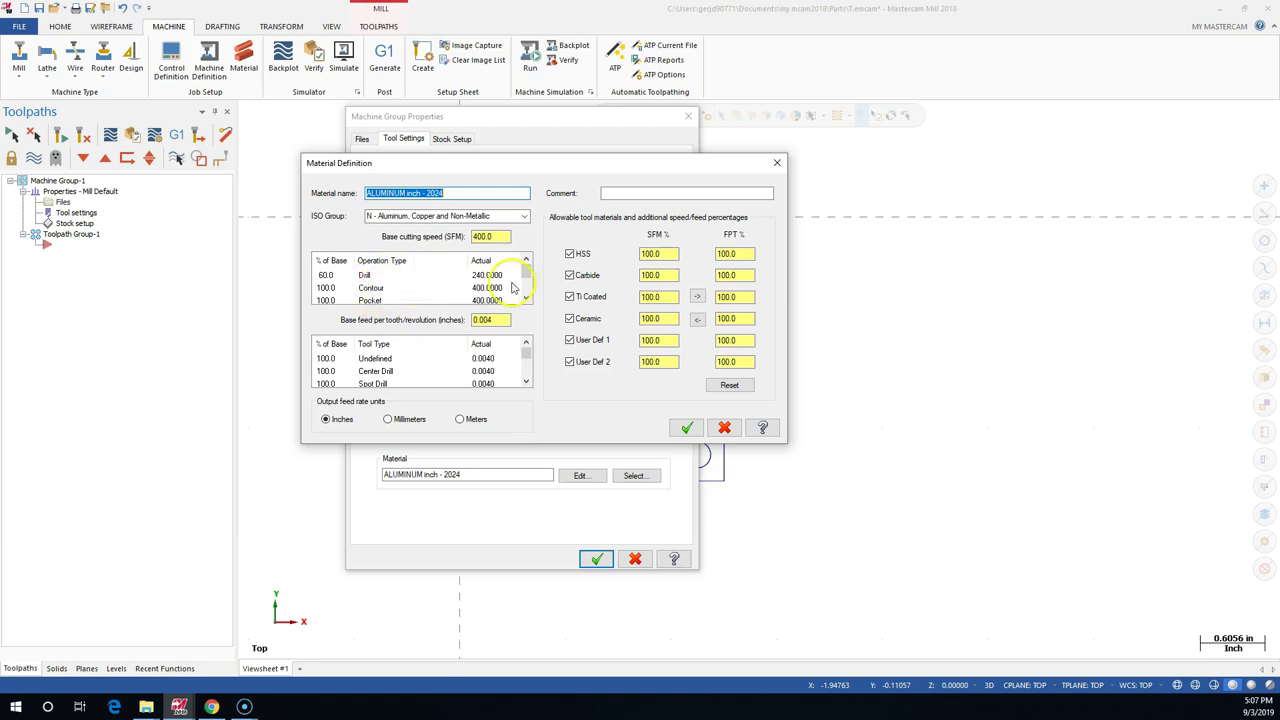
drag(527, 271, 527, 285)
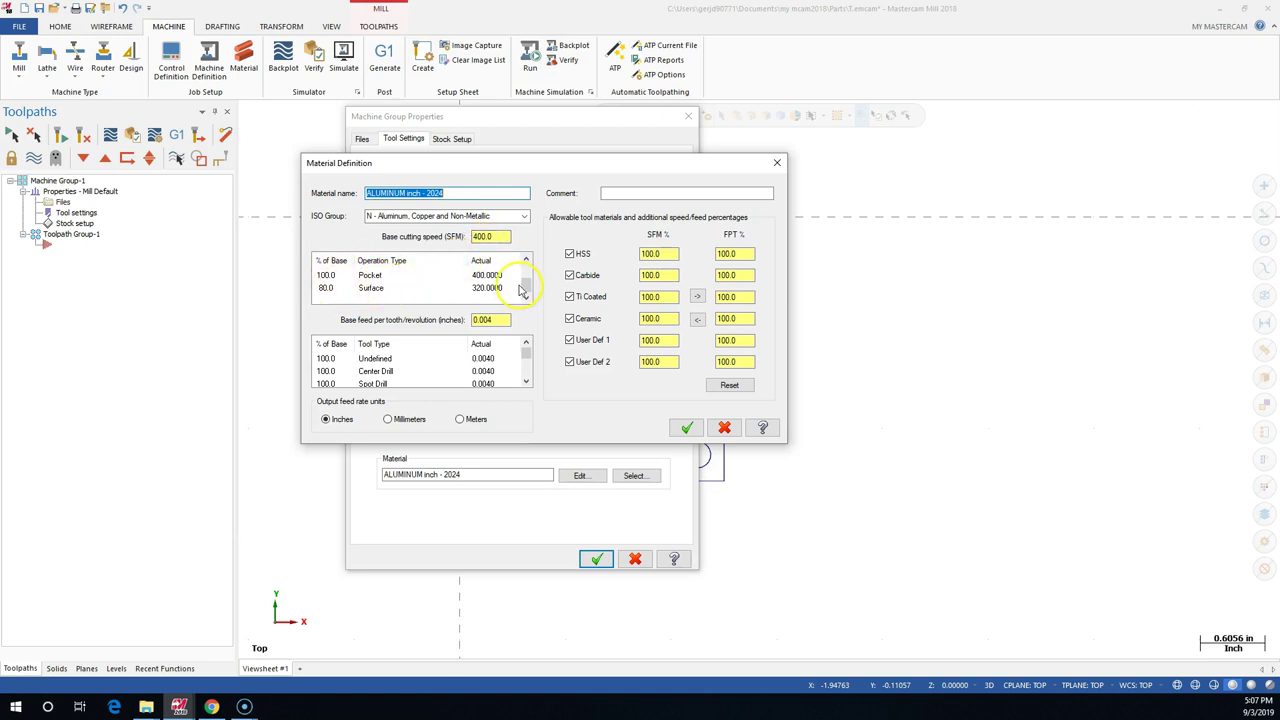
drag(523, 286, 524, 275)
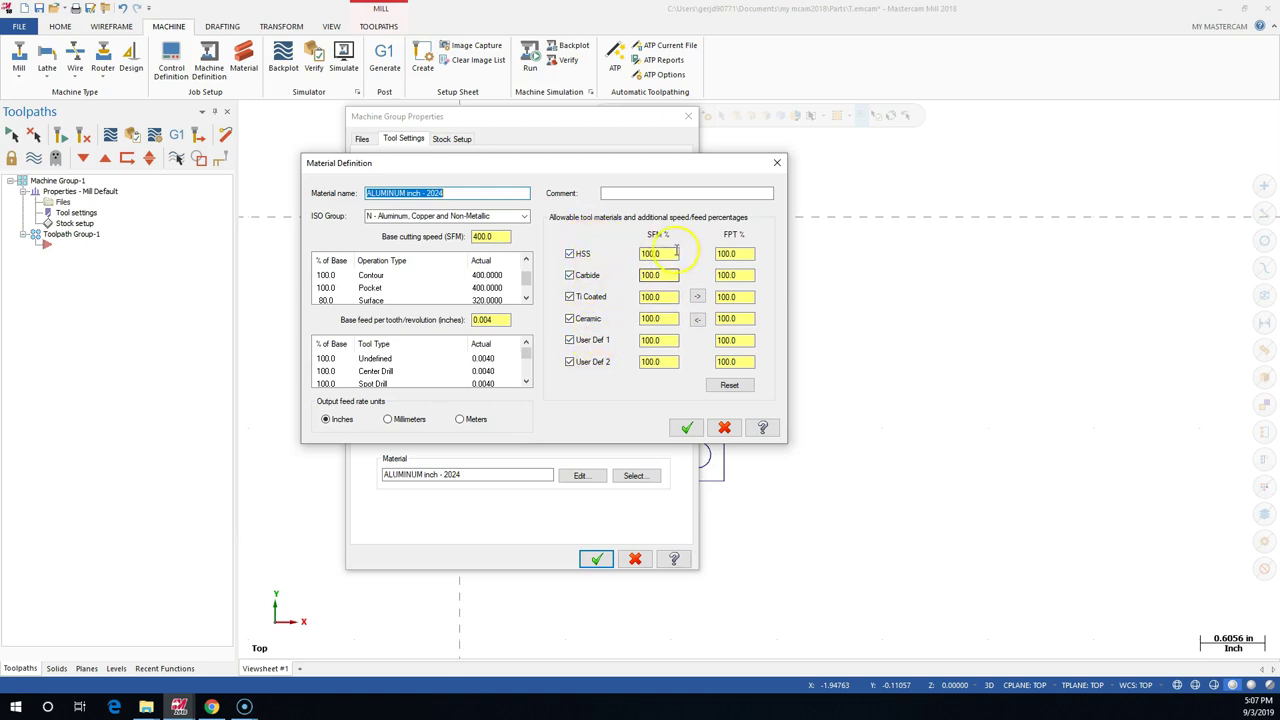
click(687, 429)
click(640, 476)
Pick ALUMINUM inch - 6061 from the Mill - library material source.
drag(97, 135, 477, 137)
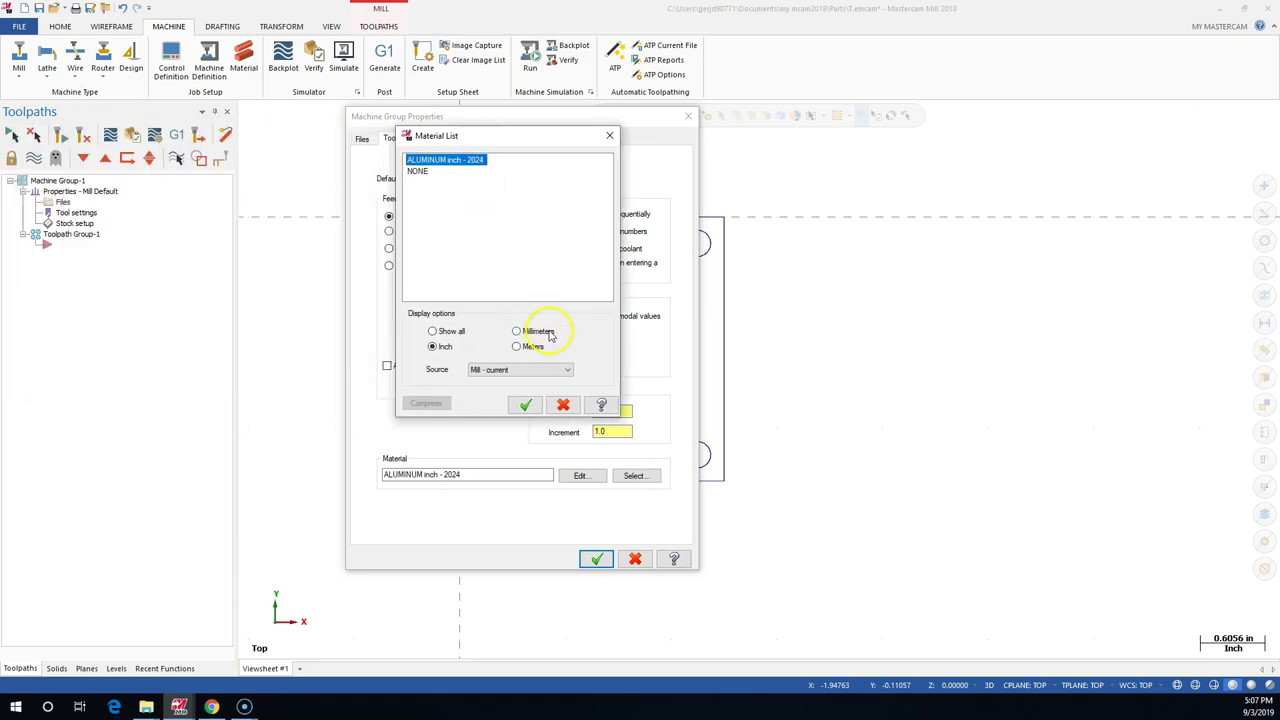
click(527, 370)
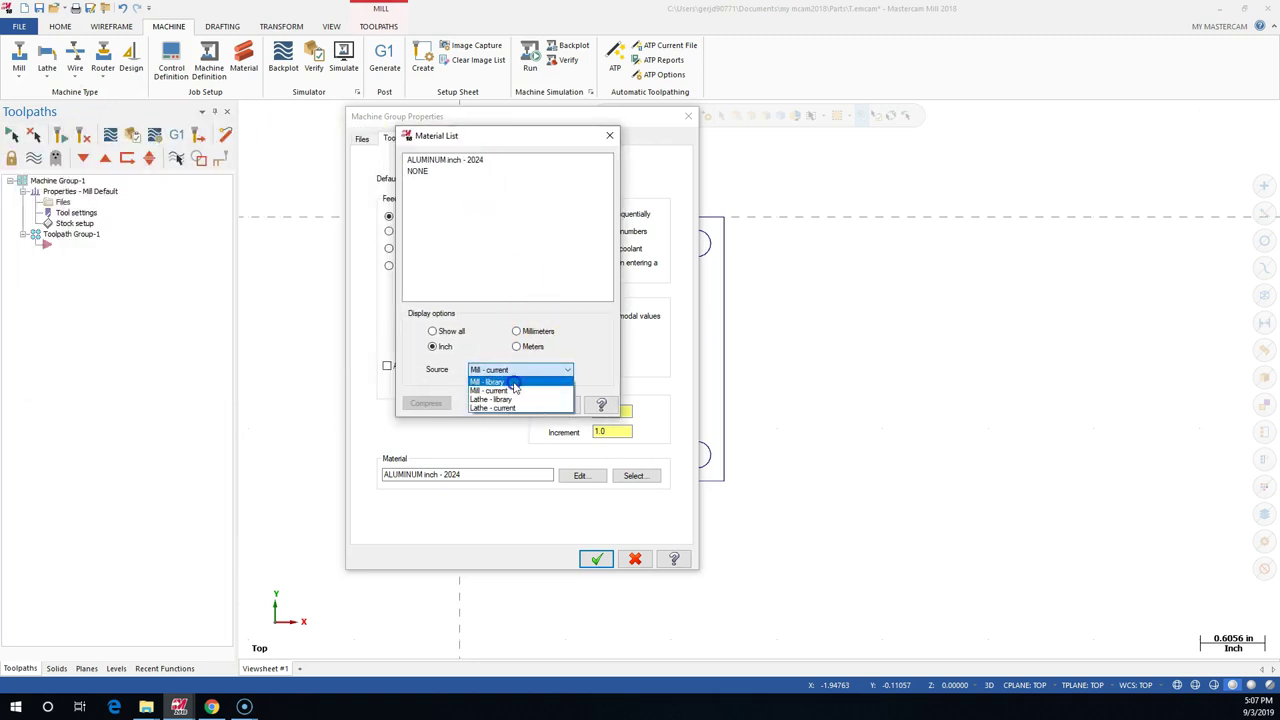
click(518, 381)
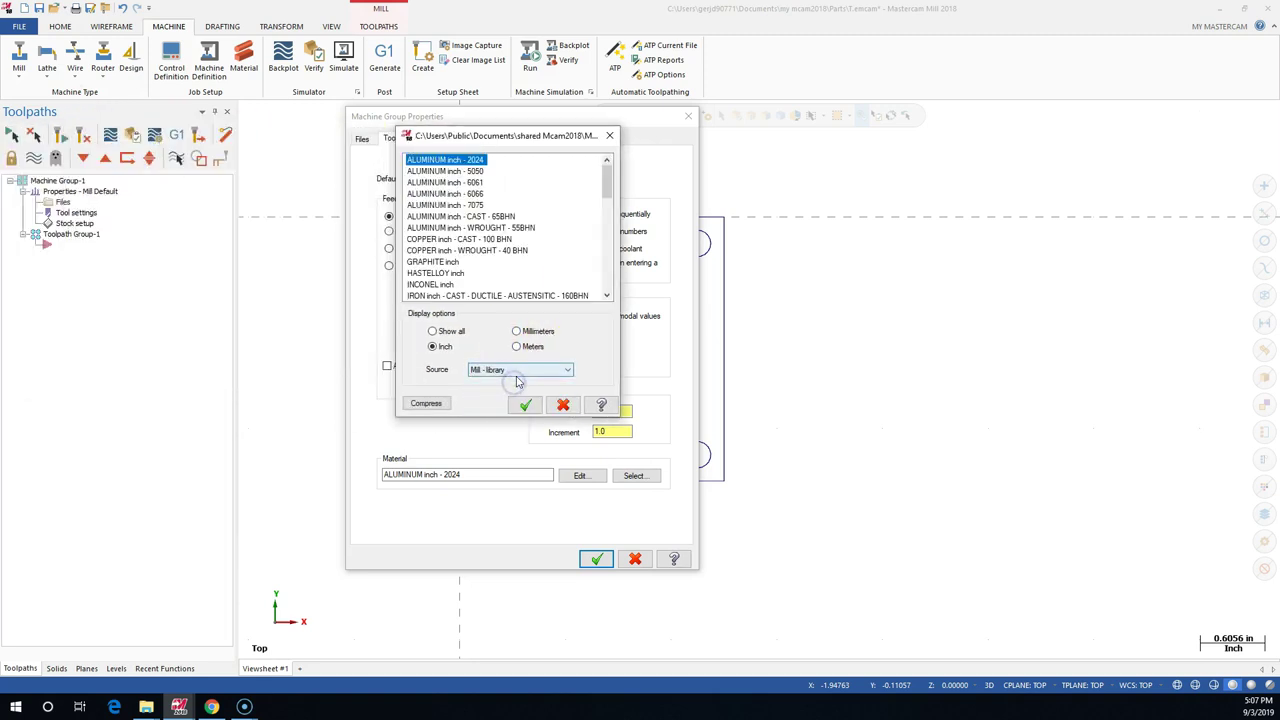
click(474, 183)
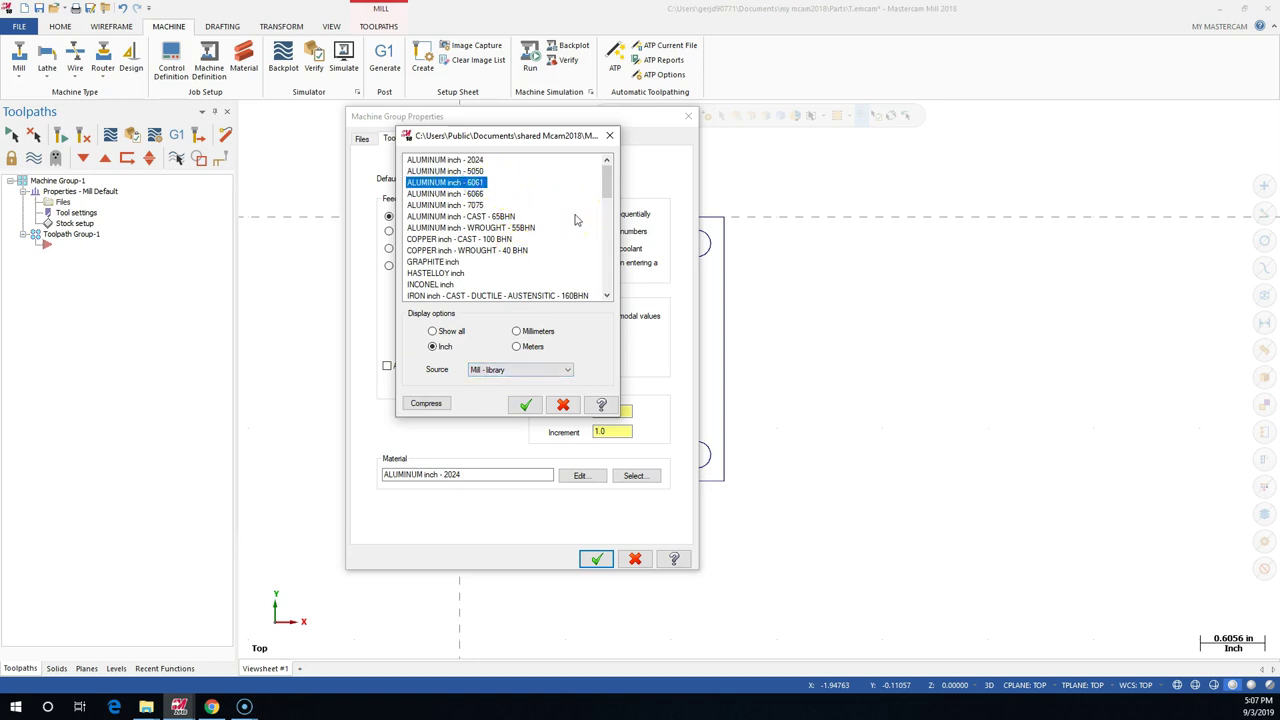
scroll(463, 263, down, 7)
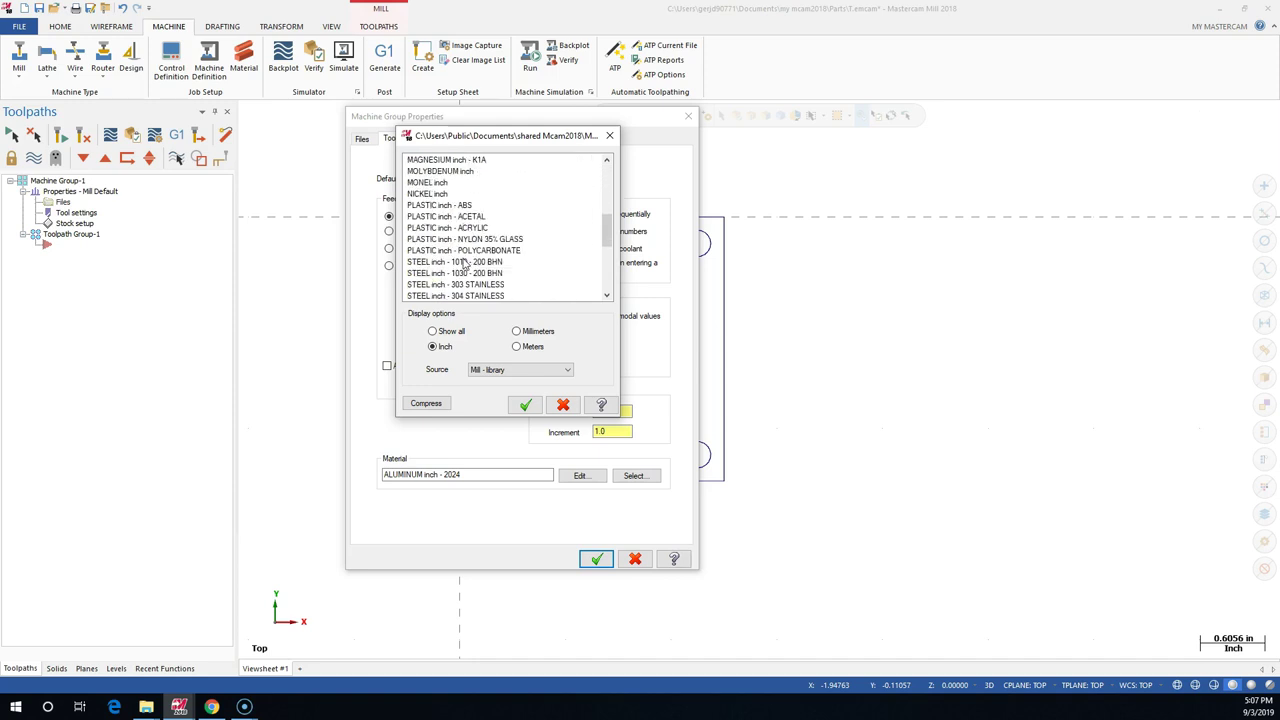
scroll(463, 263, down, 1)
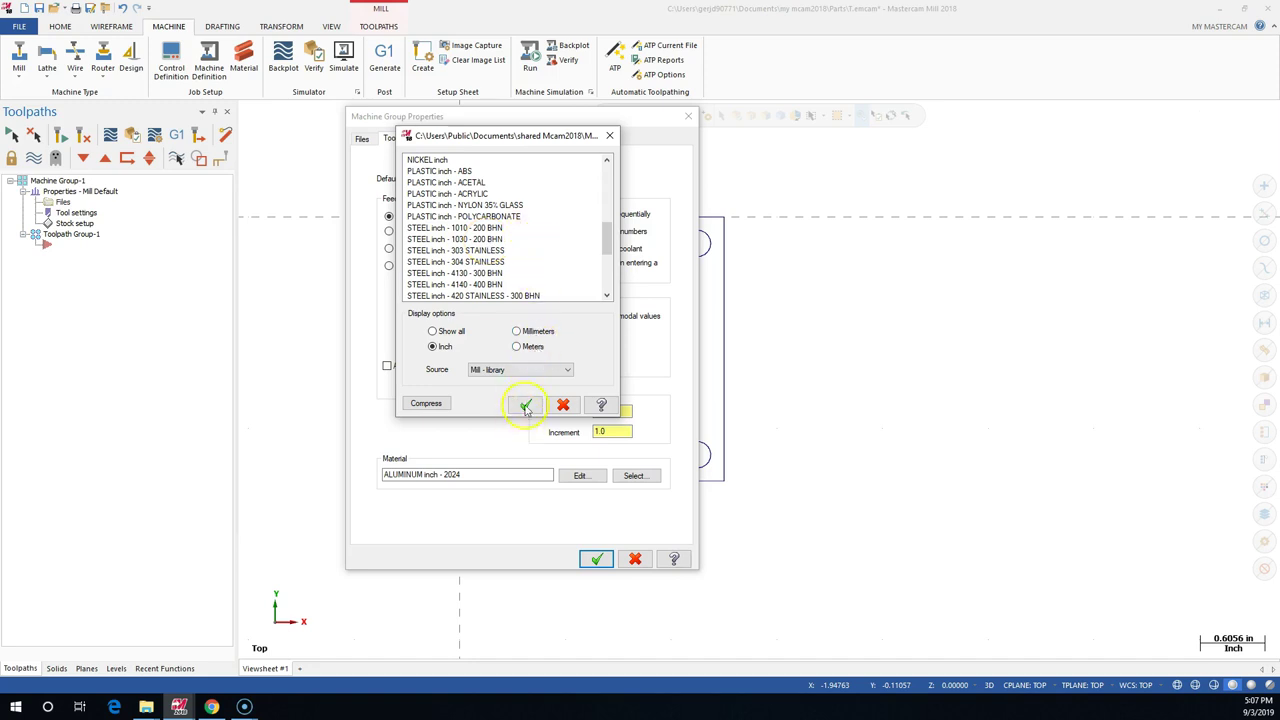
drag(605, 234, 605, 266)
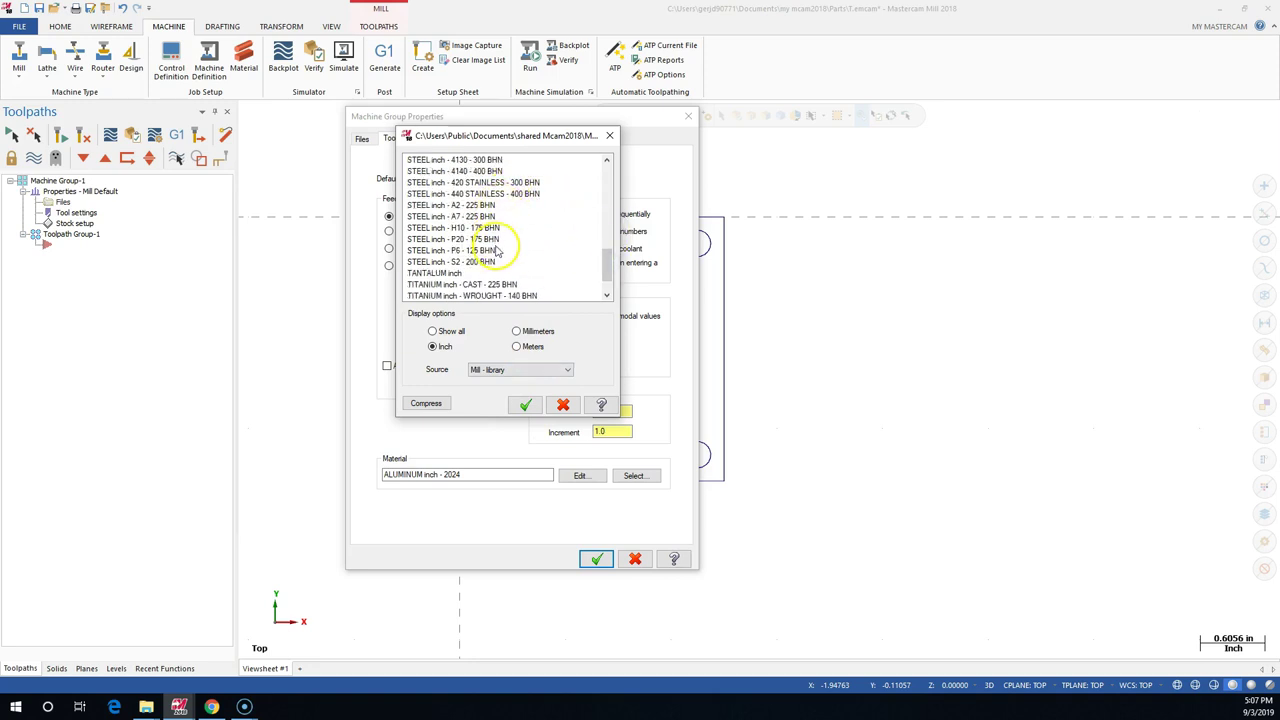
scroll(460, 255, down, 1)
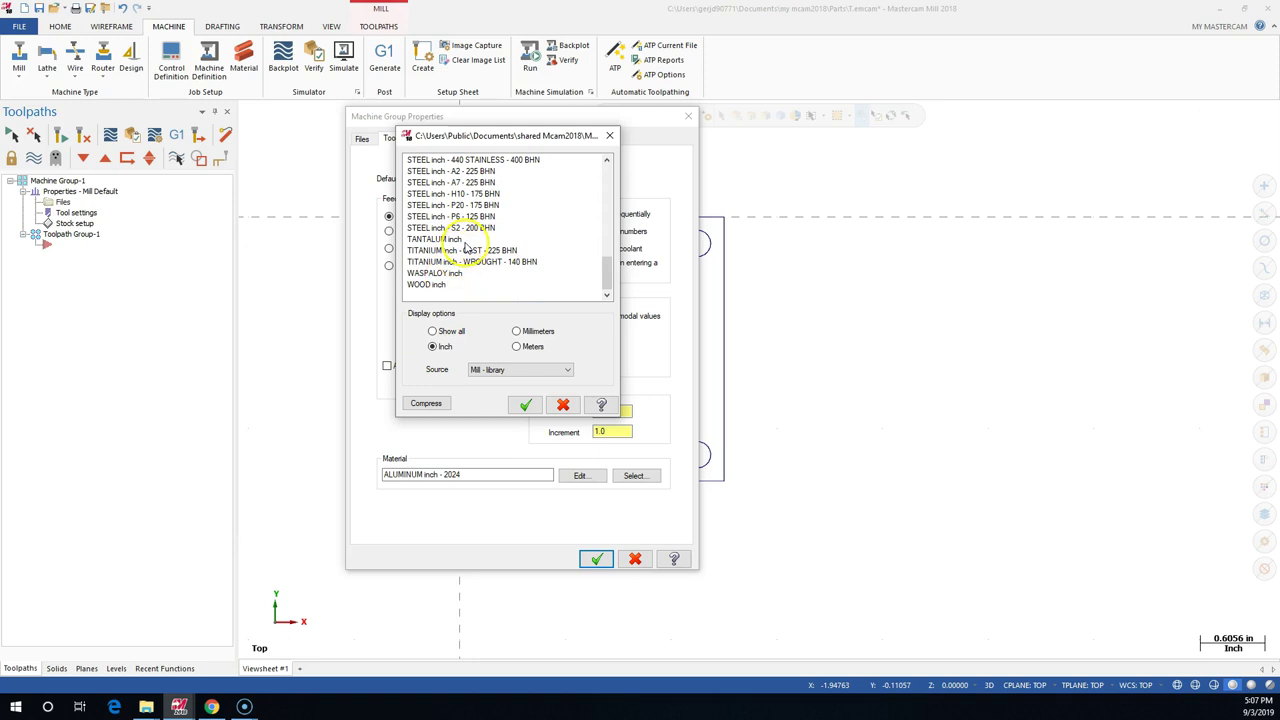
click(522, 405)
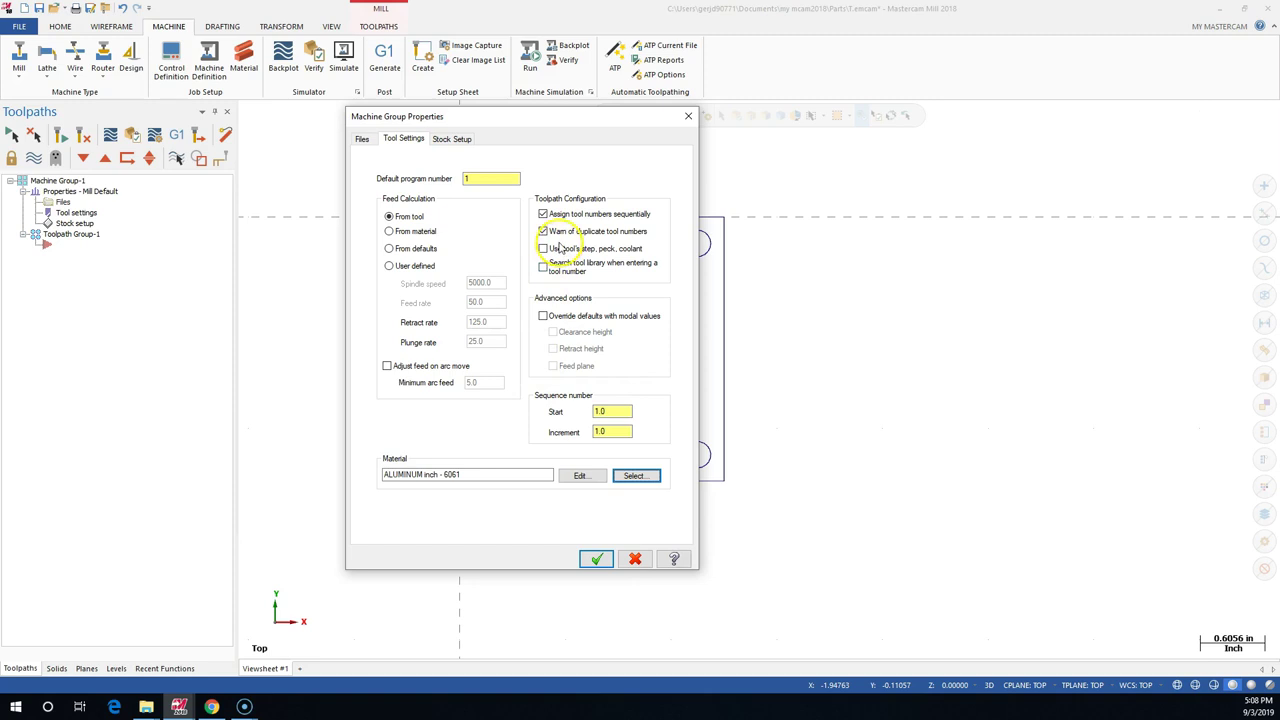
Set the stock size to Y 2.5, X 2.5 and Z 1.0 on Stock Setup.
click(450, 139)
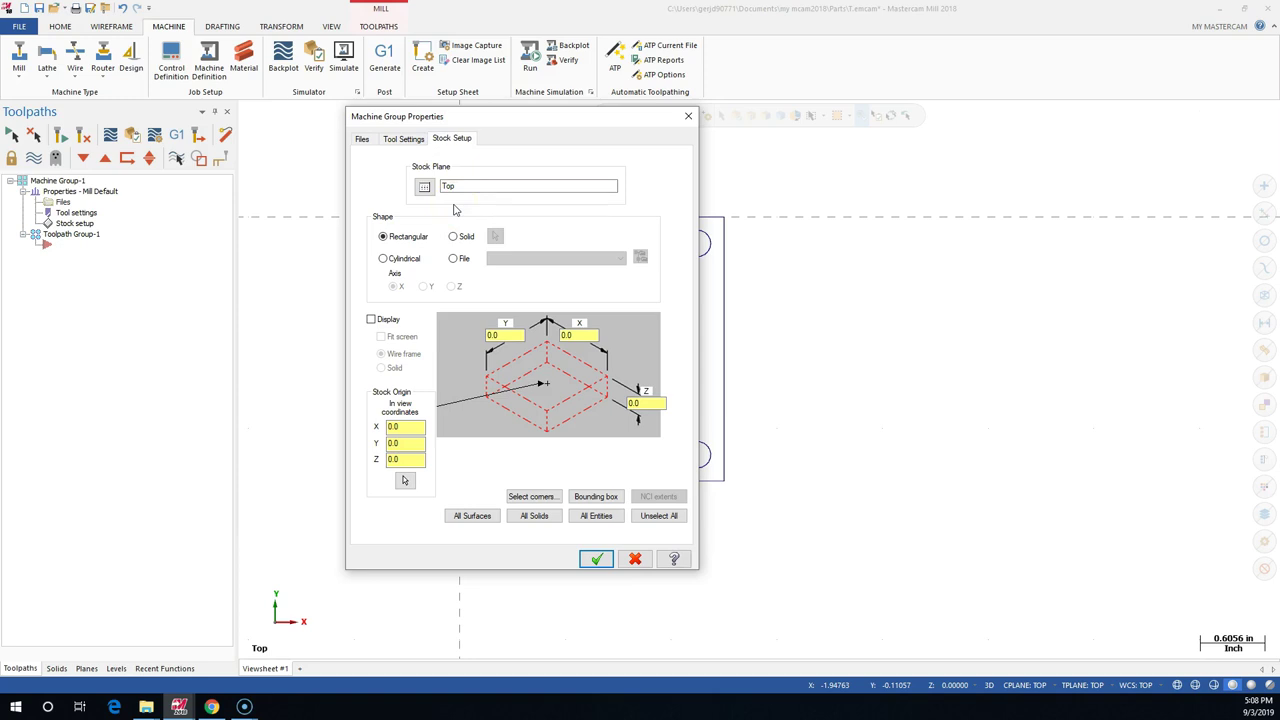
click(503, 335)
text(2.5)
key(Tab)
text(2.5)
key(Tab)
text(1)
key(Tab)
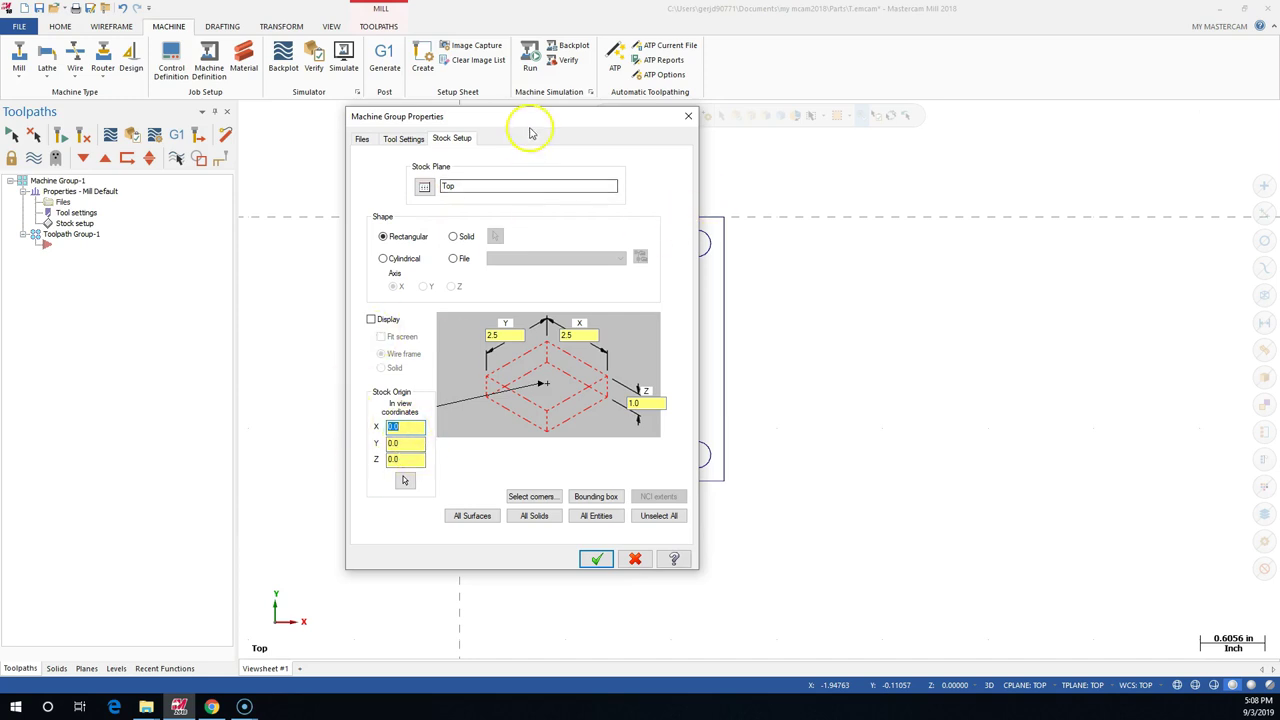
Move the dialog aside to reveal the part and set stock origin X to 1.25.
drag(529, 117, 964, 166)
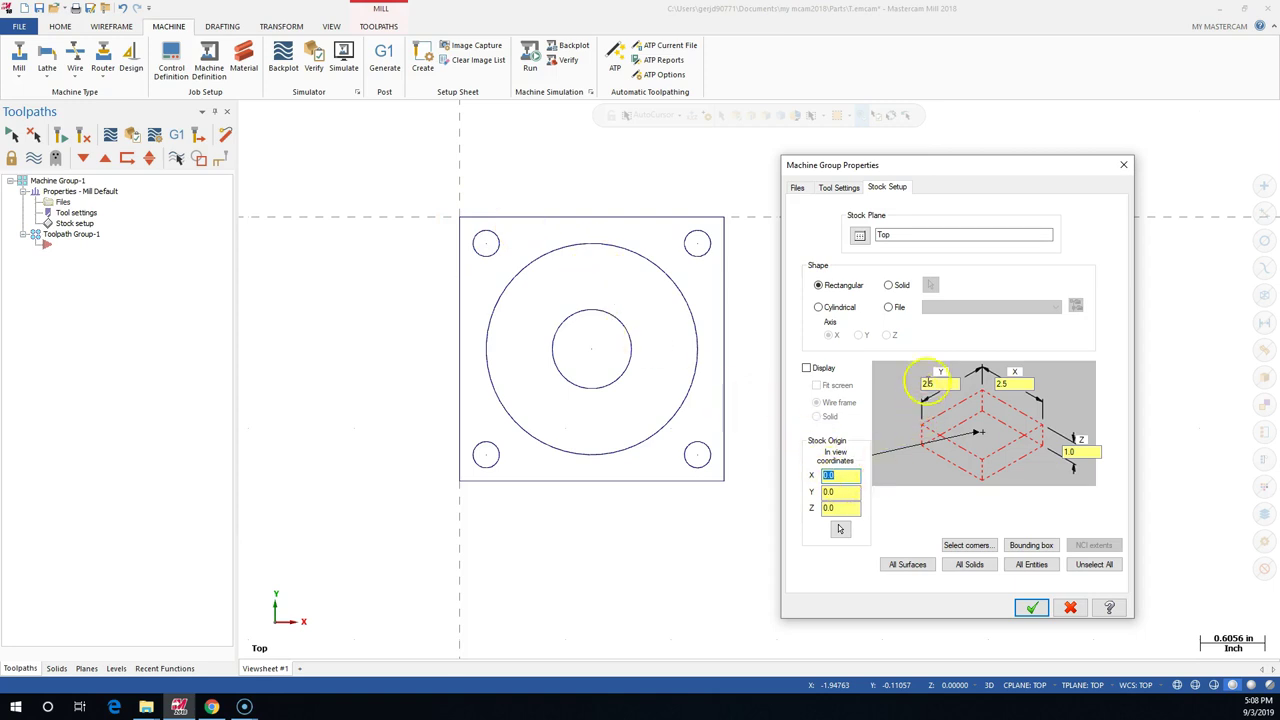
text(1.25)
key(Tab)
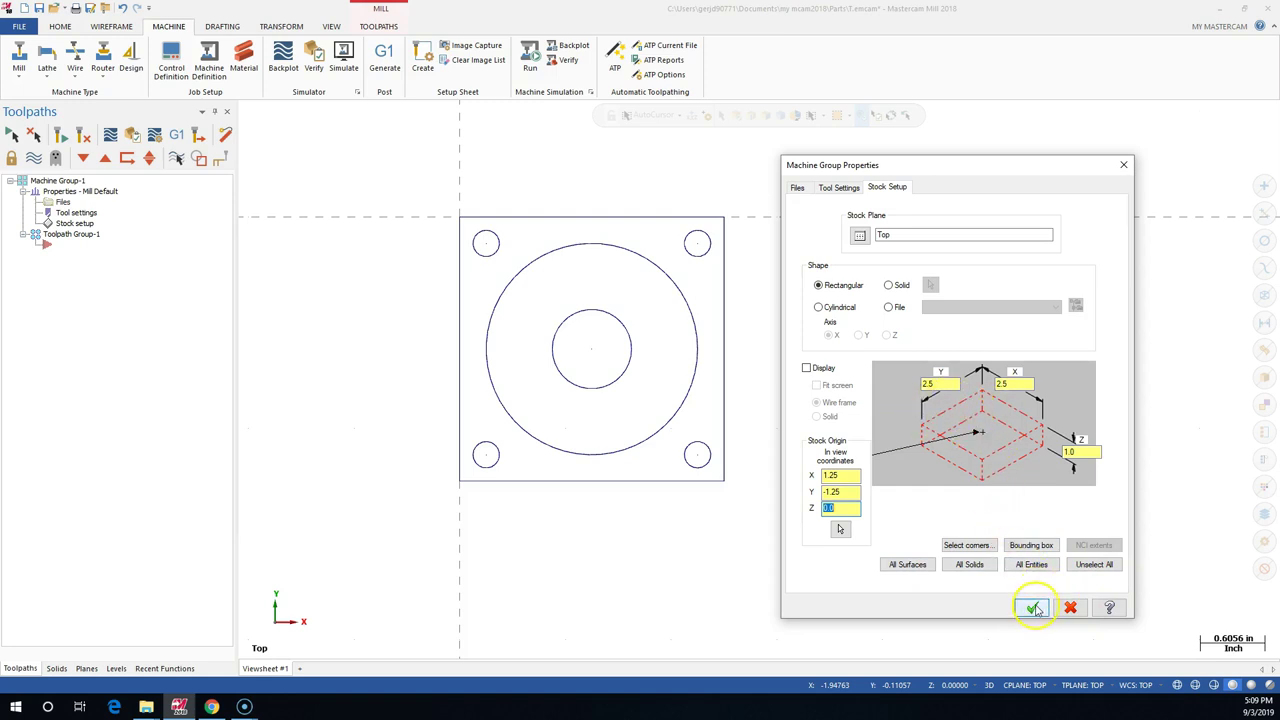
Accept the stock settings, tilt the part into 3-D, and show the Toolpaths and View ribbons.
click(1032, 608)
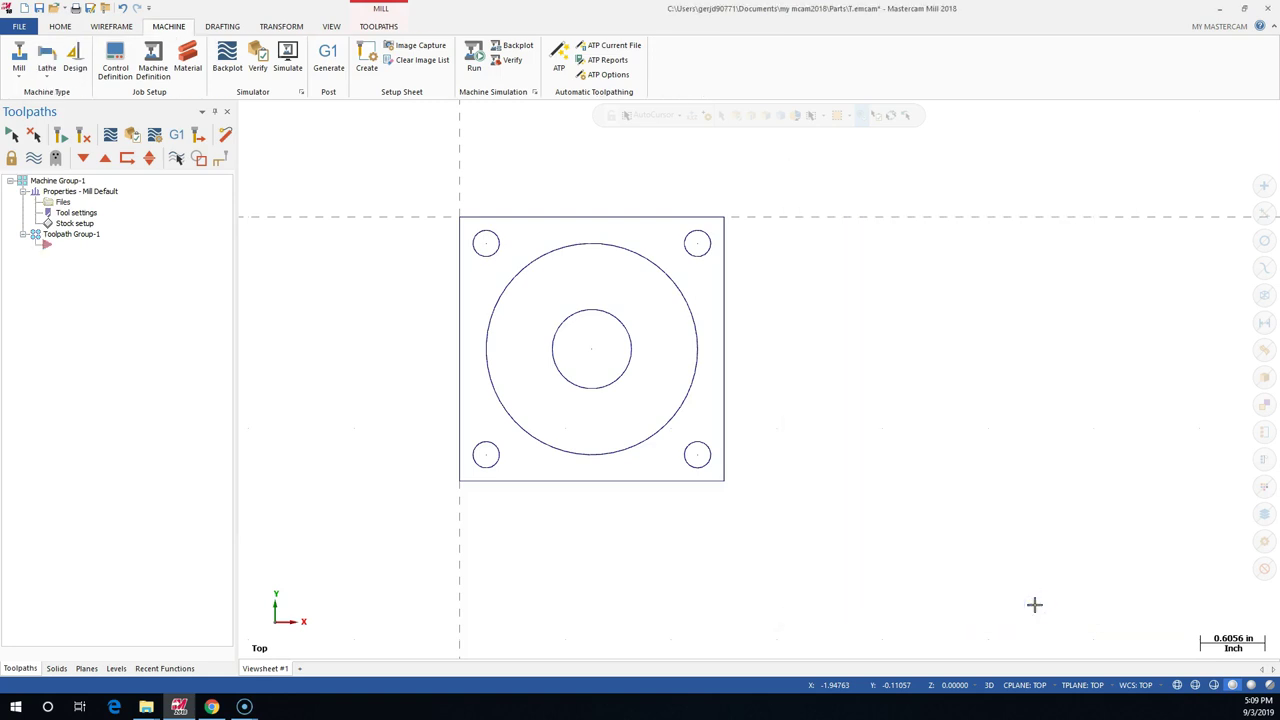
middle_drag(920, 570, 780, 457)
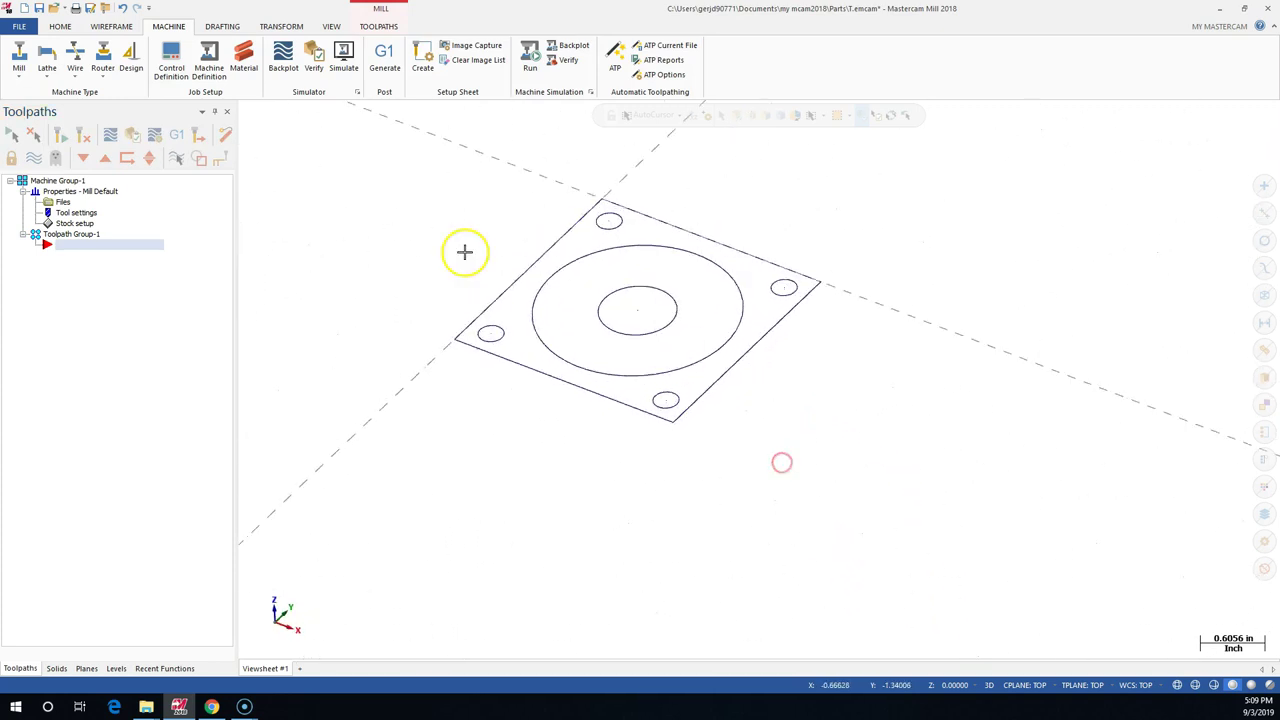
click(379, 26)
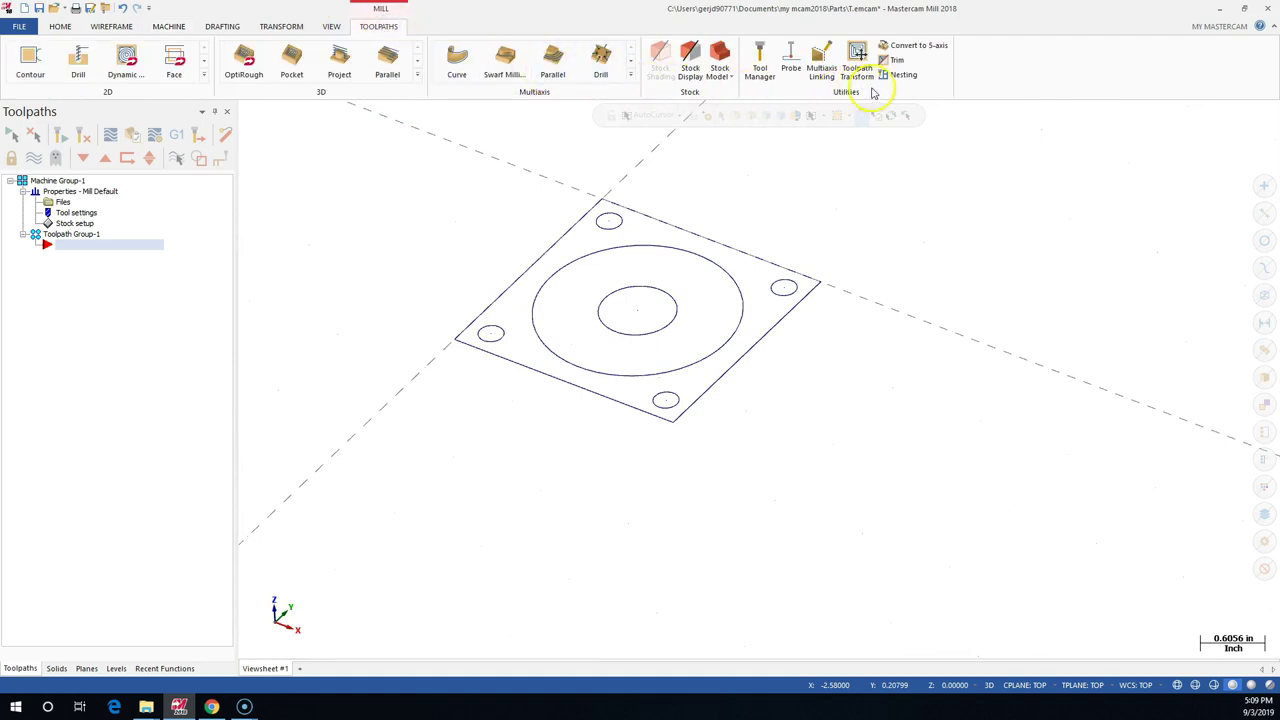
click(331, 26)
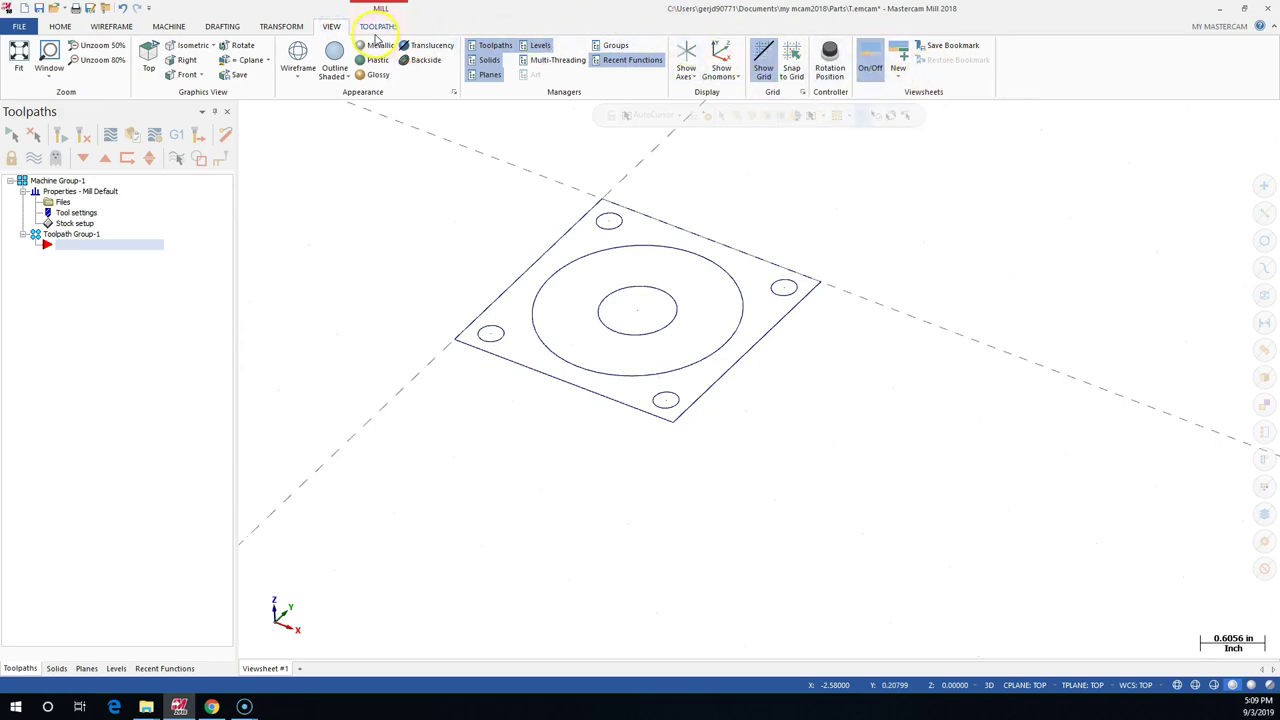
Turn on stock display as a wireframe box in Stock Setup.
double_click(66, 223)
click(806, 368)
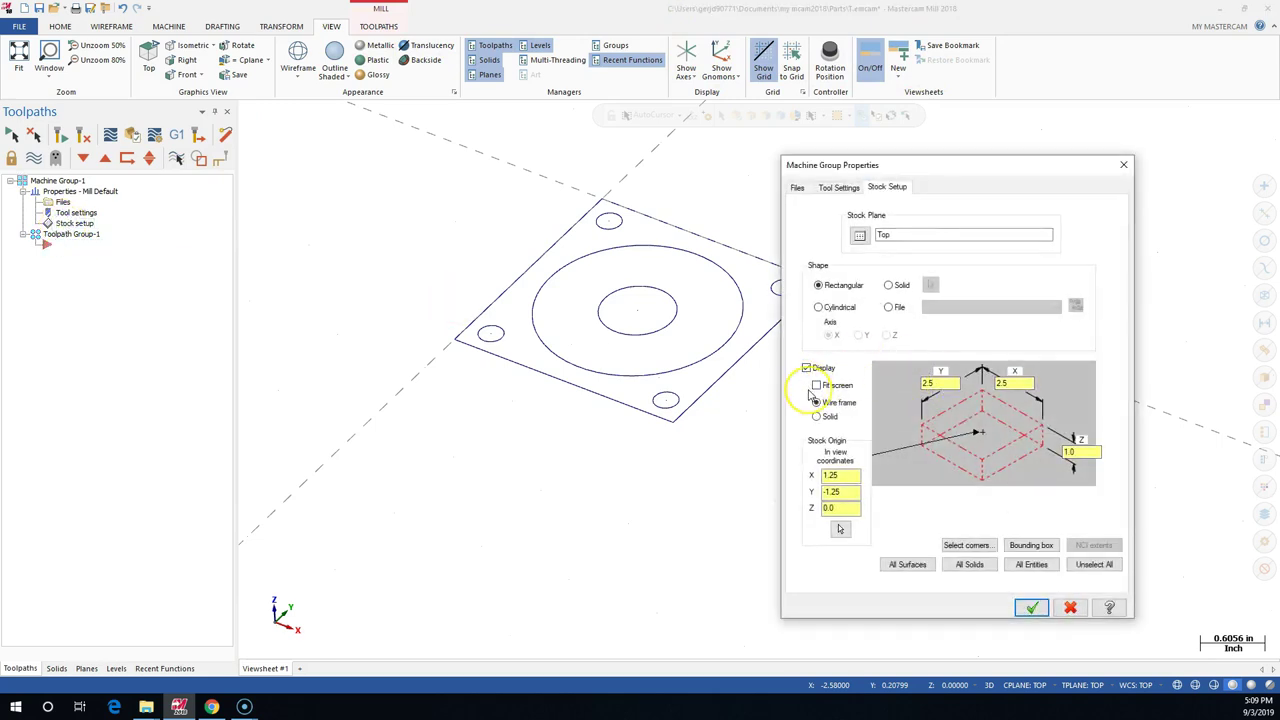
click(817, 390)
click(1029, 609)
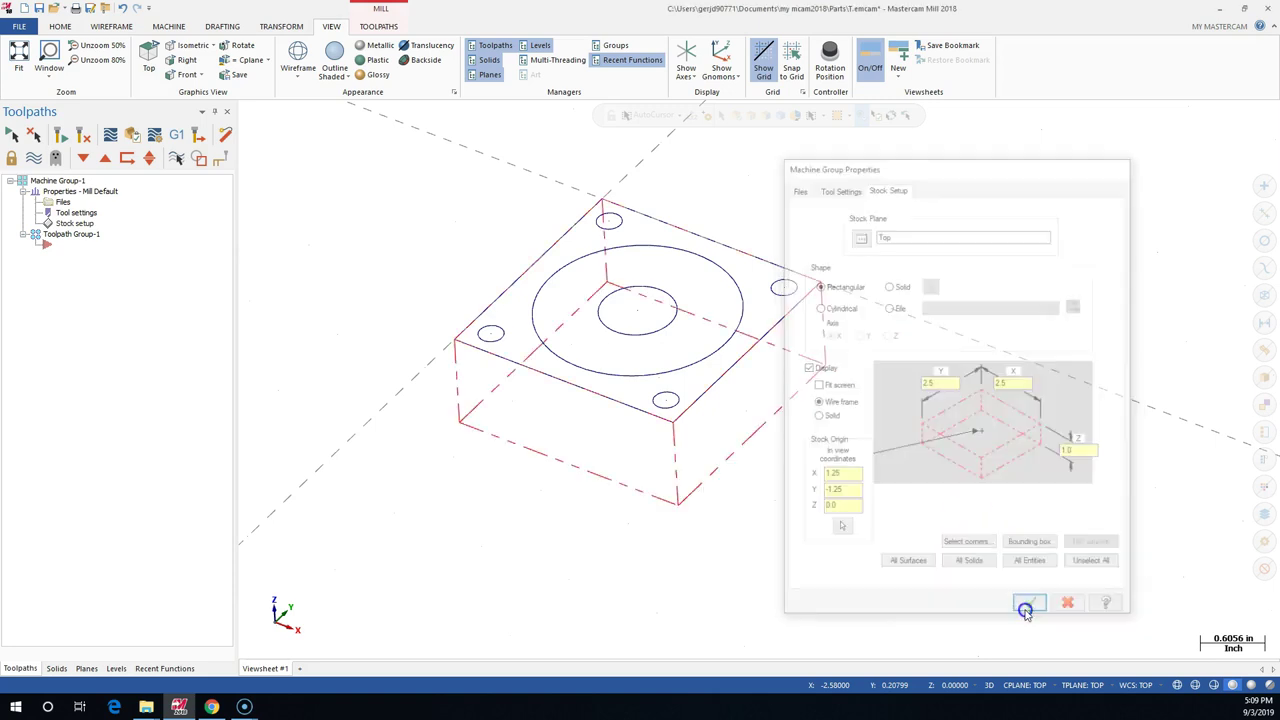
click(995, 587)
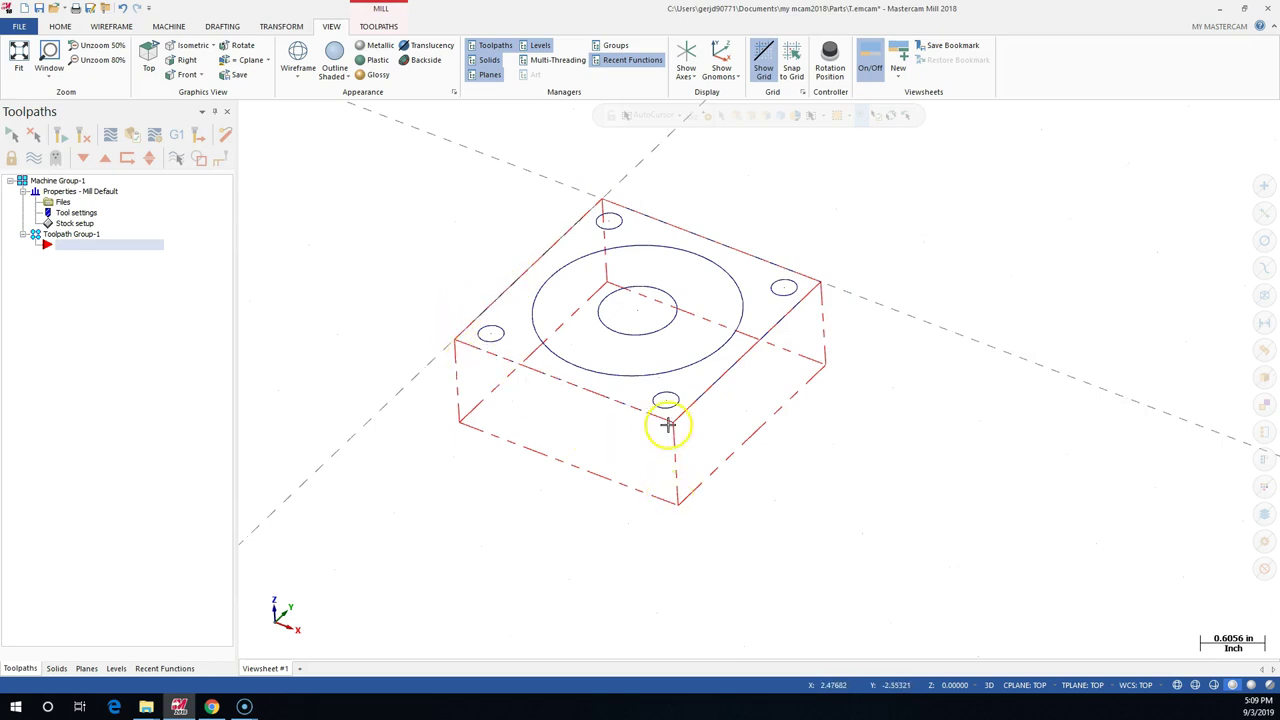
Change the stock origin X value to 0 and apply it.
click(76, 223)
double_click(824, 475)
text(0)
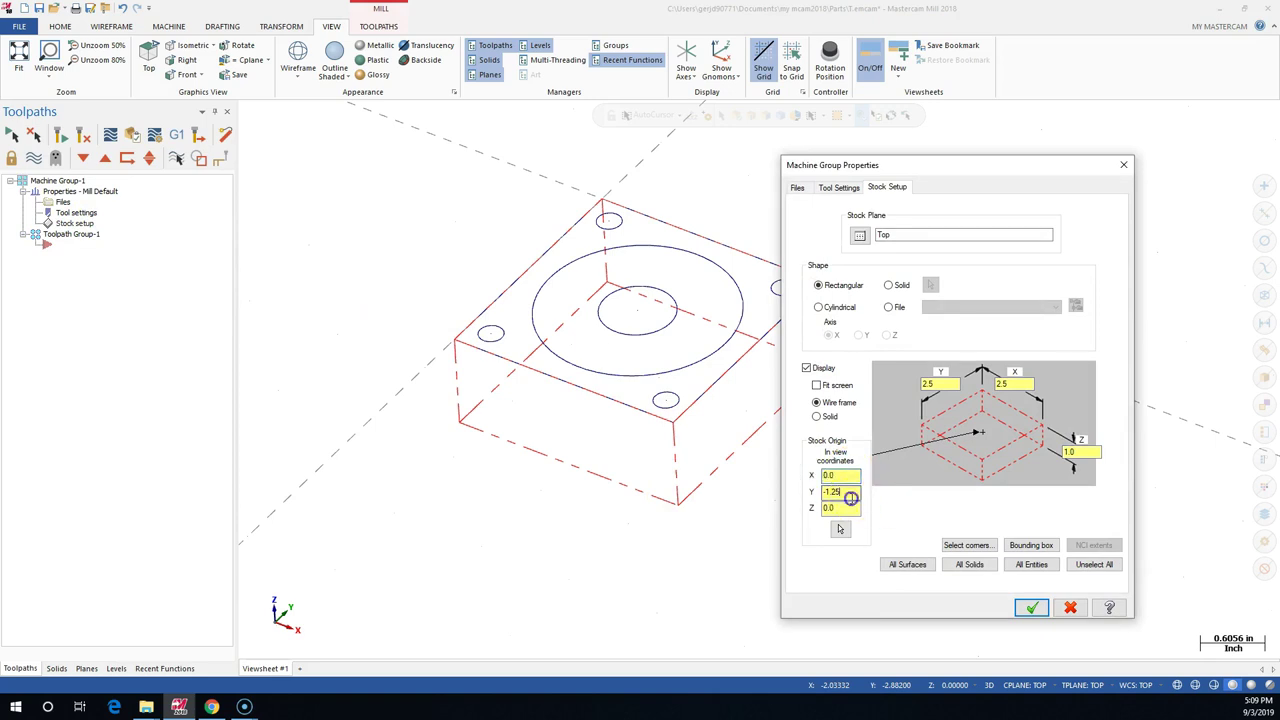
click(1031, 607)
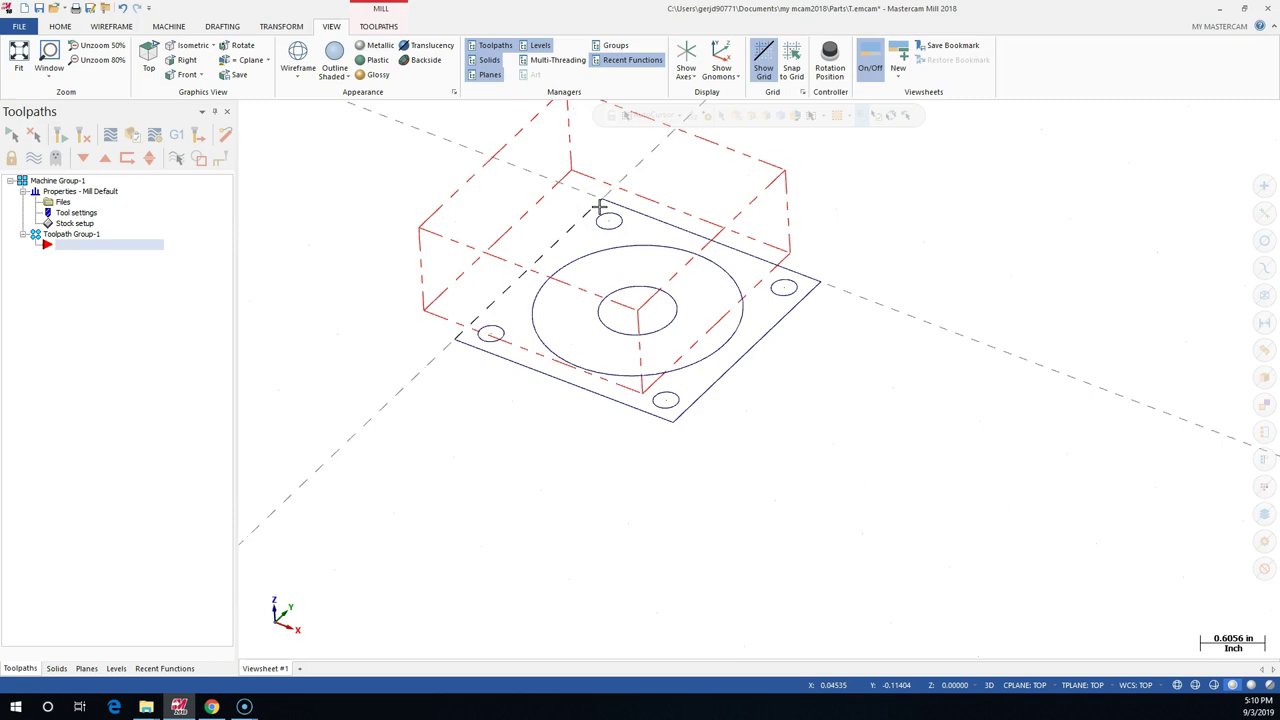
Enter stock origin X 1.25, Y -1.25 with Z left at 0, and confirm Stock Setup.
click(88, 226)
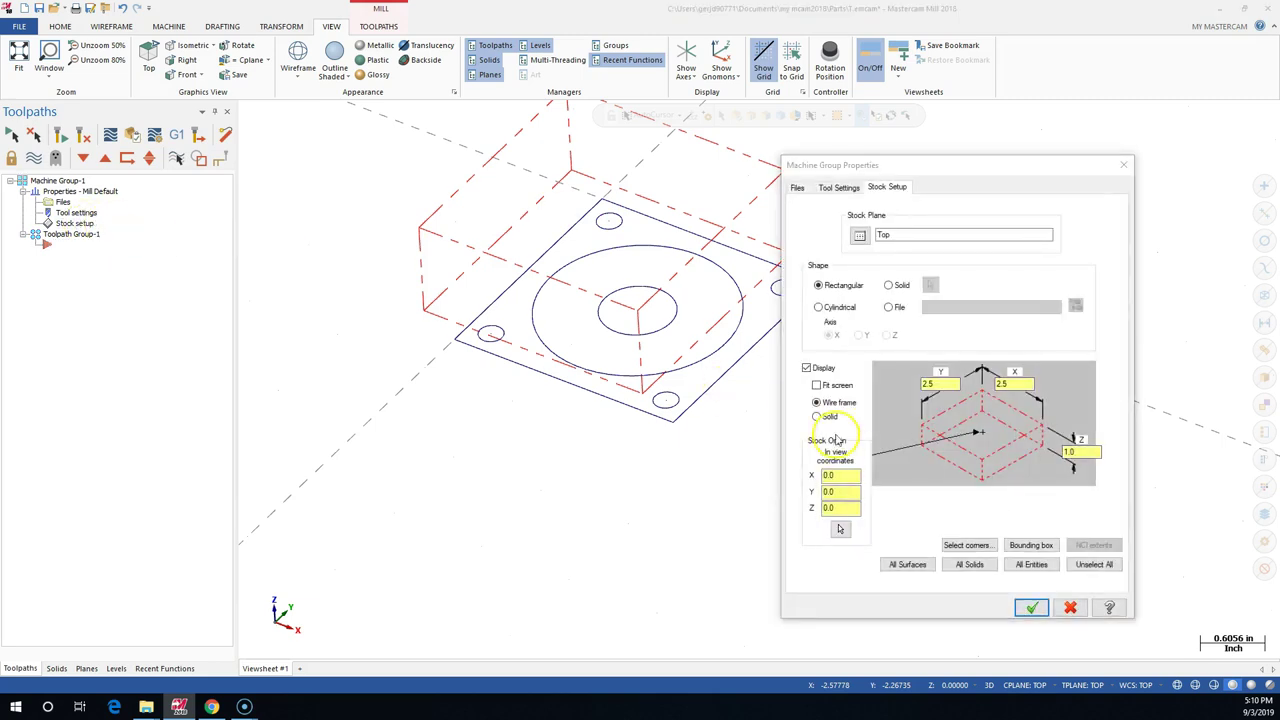
double_click(840, 475)
text(1.25)
key(Tab)
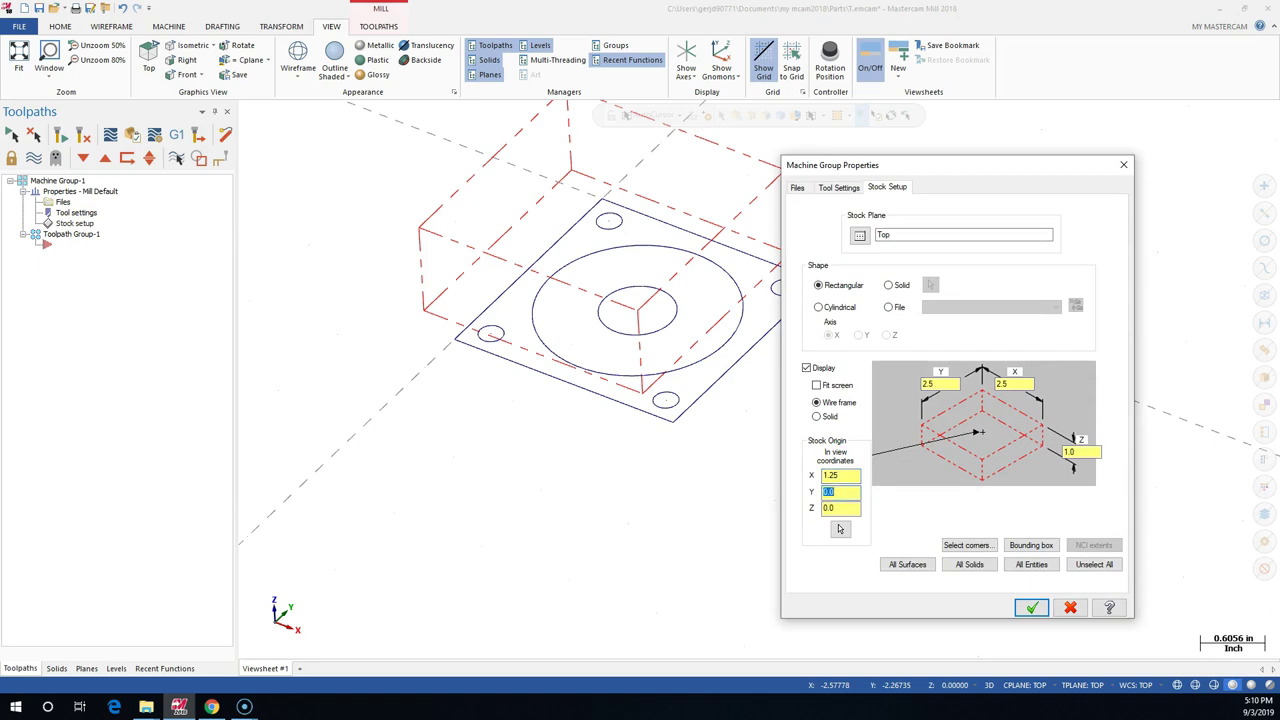
text(-1.25)
key(Tab)
click(1031, 607)
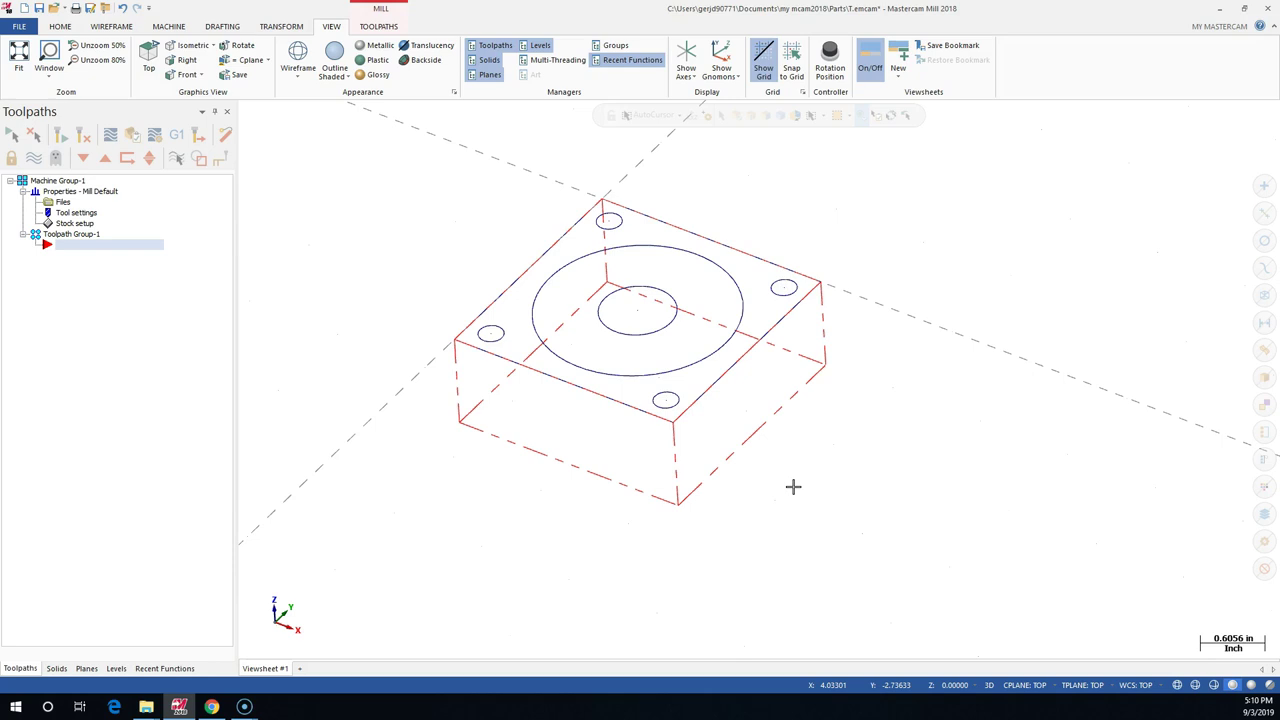
Inspect the stock box from the top, front, back, bottom, right, left and isometric views.
mouse_move(782, 400)
middle_down()
mouse_move(777, 389)
mouse_move(800, 402)
middle_up()
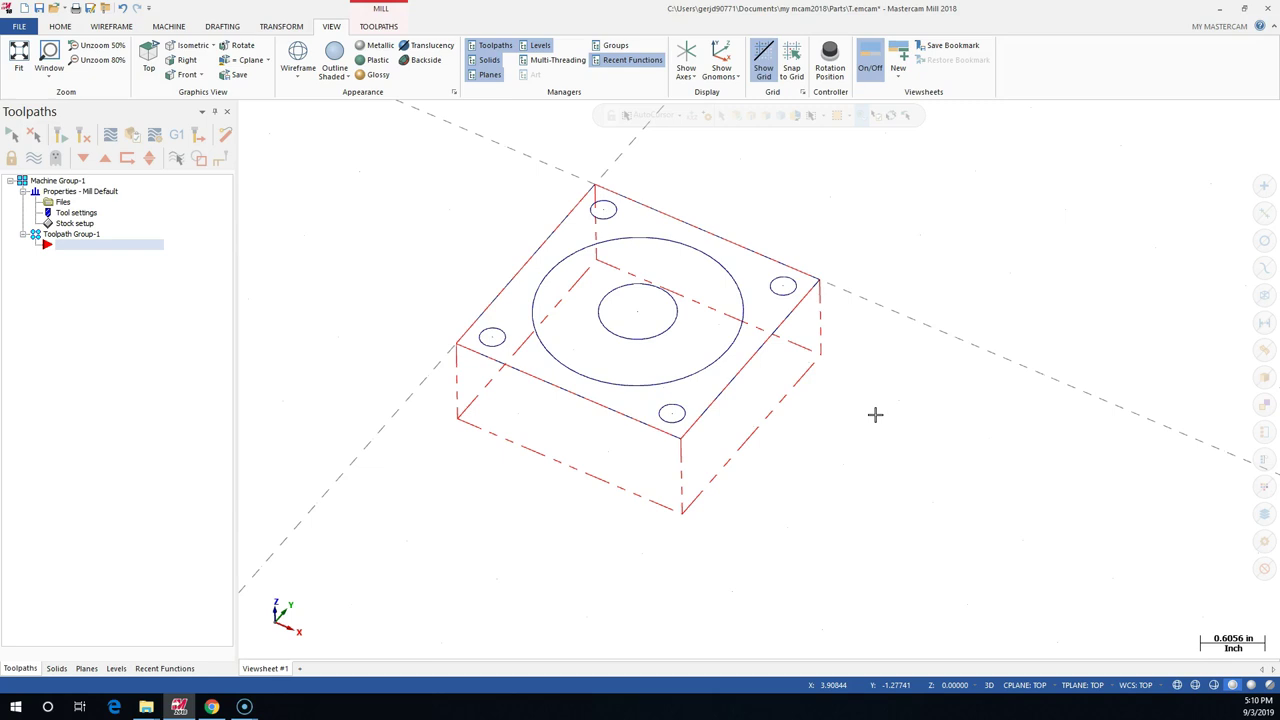
key(alt+1)
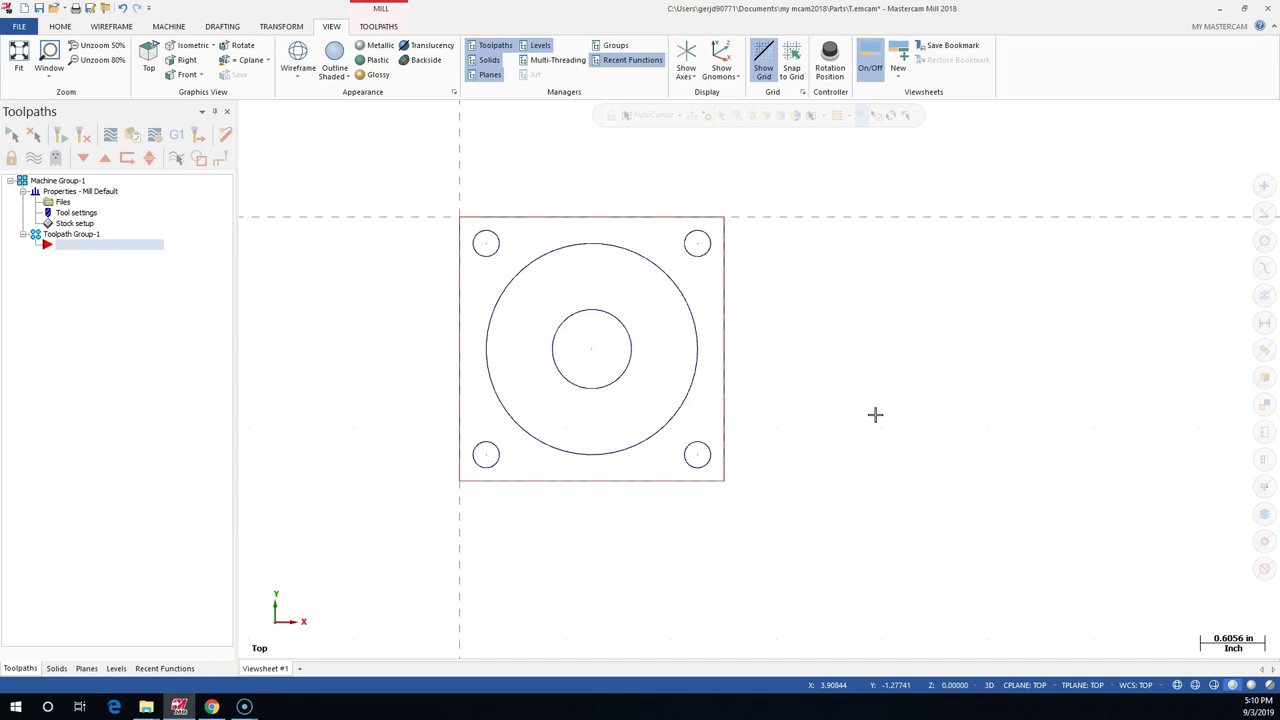
key(alt+2)
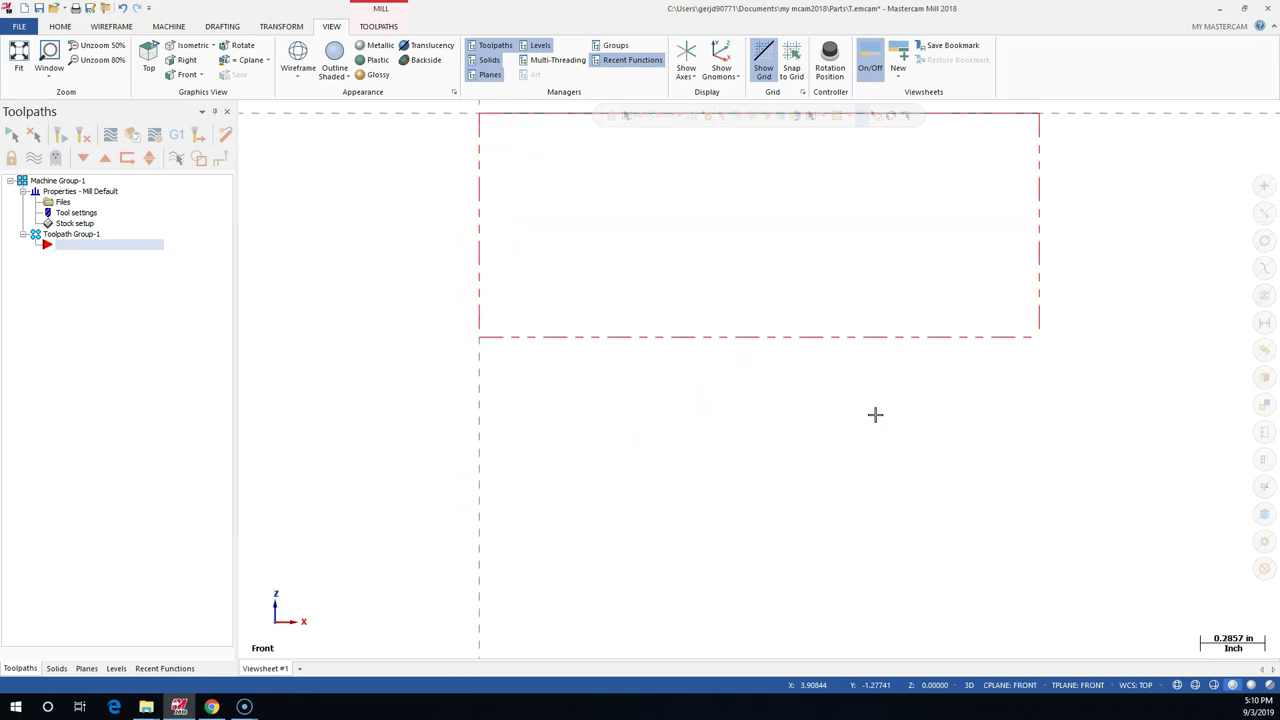
key(alt+3)
key(alt+4)
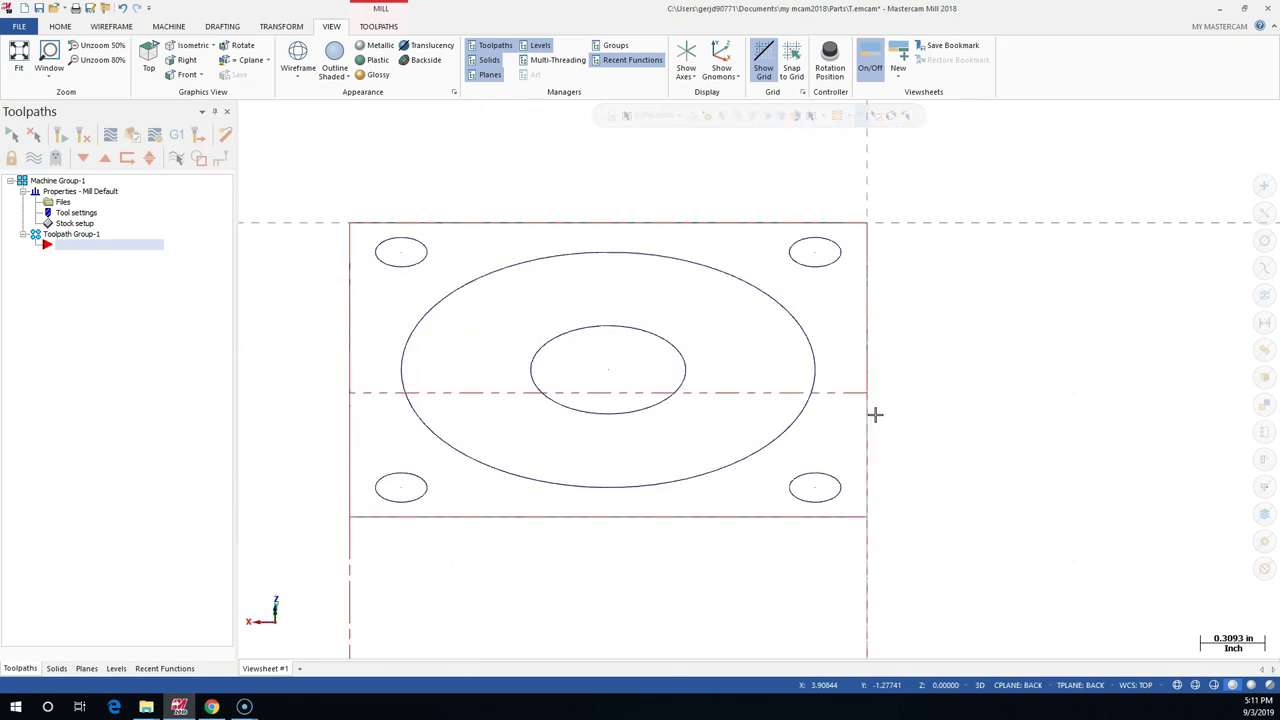
key(alt+5)
key(alt+6)
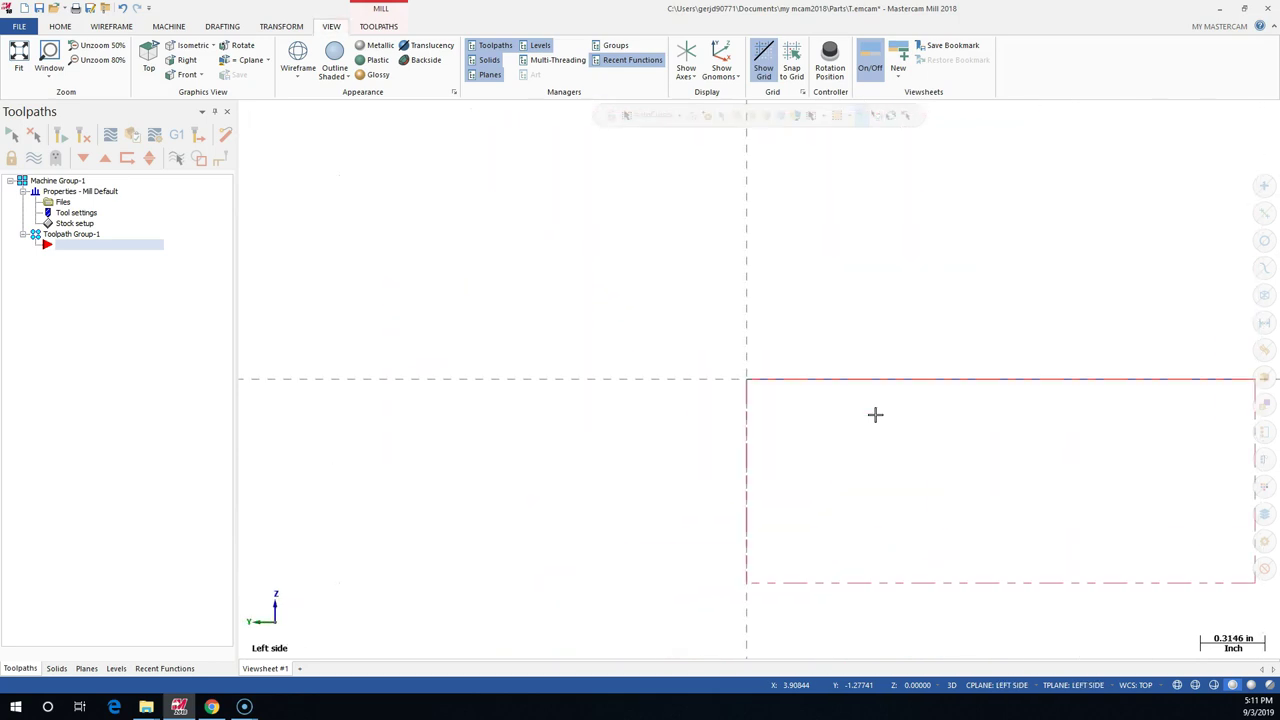
key(alt+7)
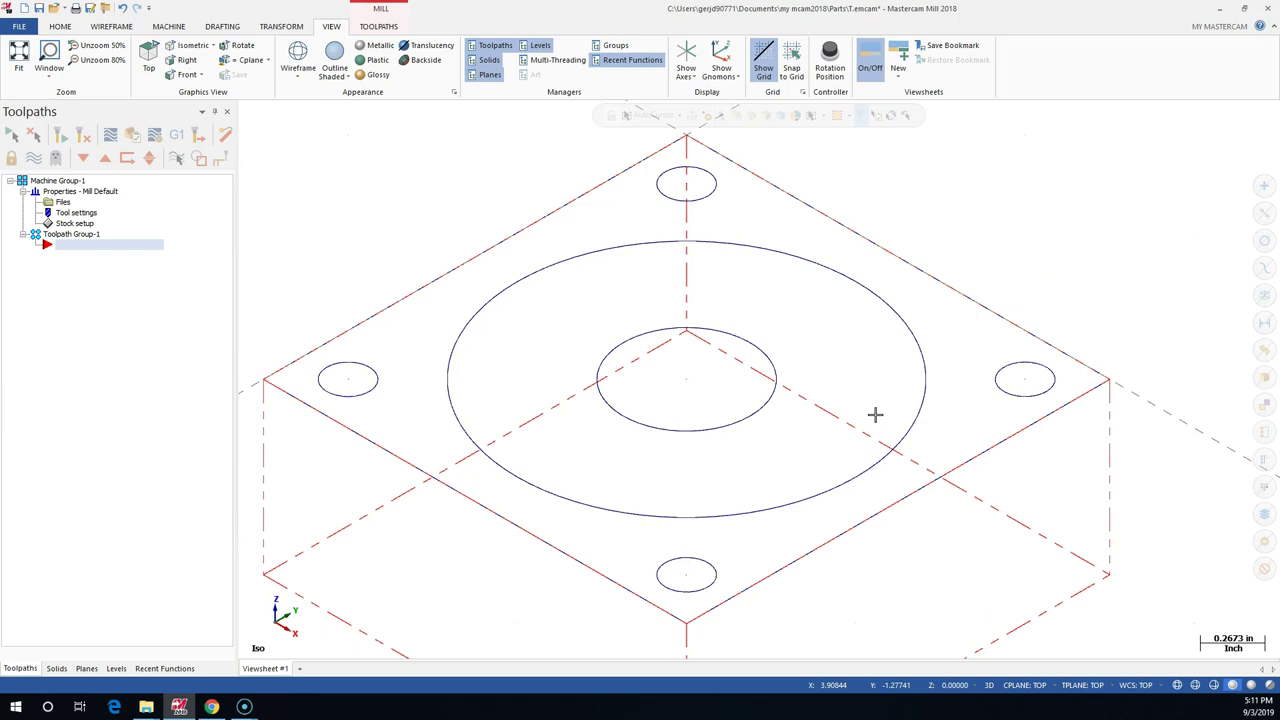
Return to the top view after a tilted check and zoom in on the plate.
key(alt+1)
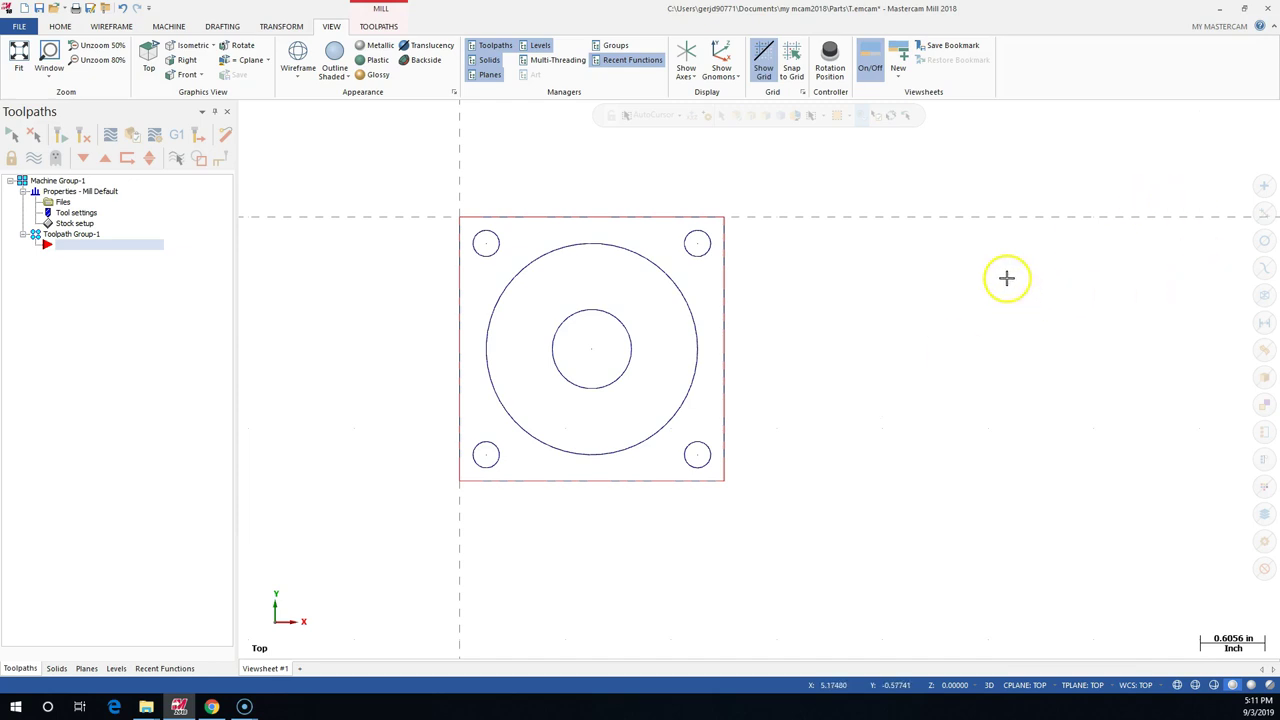
middle_drag(751, 346, 711, 262)
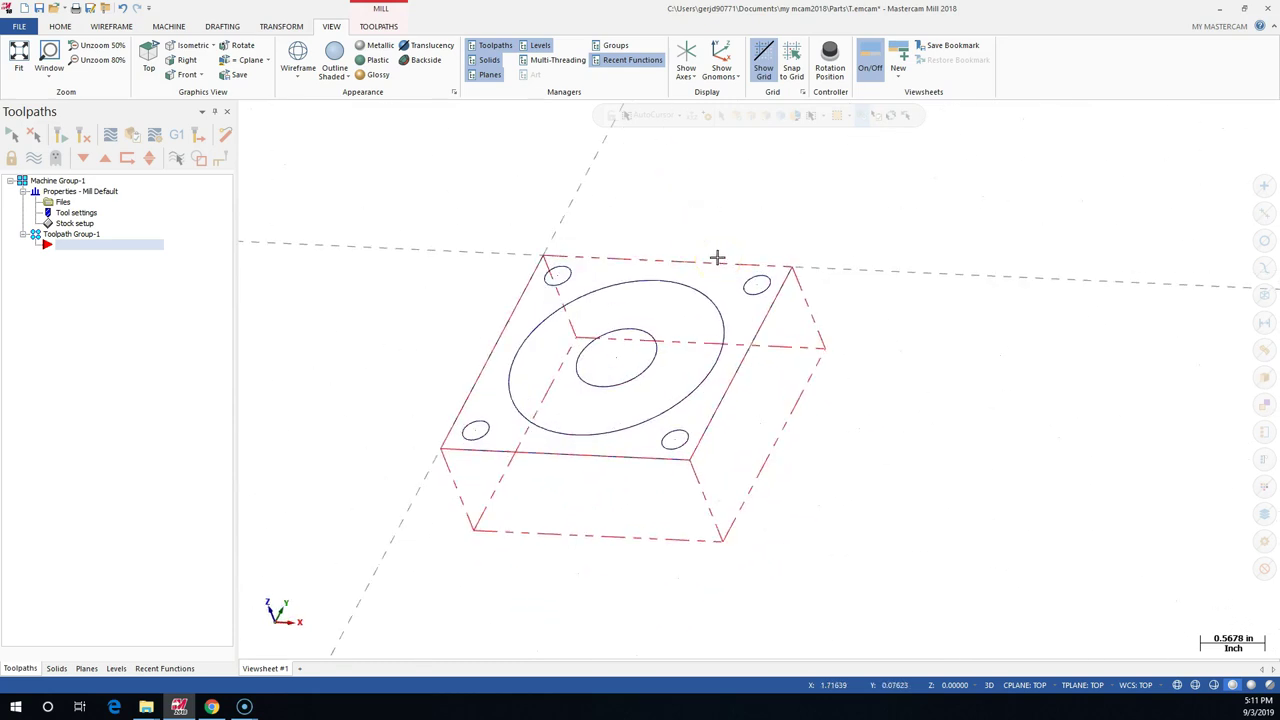
key(alt+1)
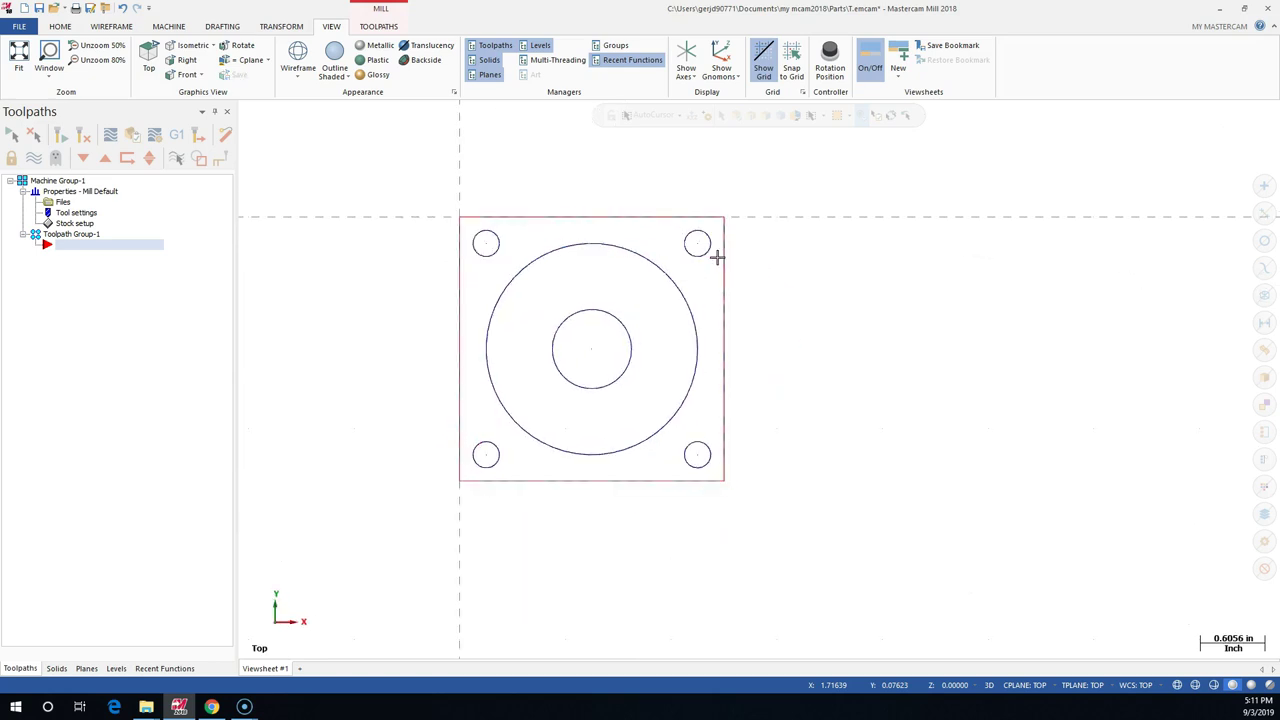
scroll(406, 185, up, 2)
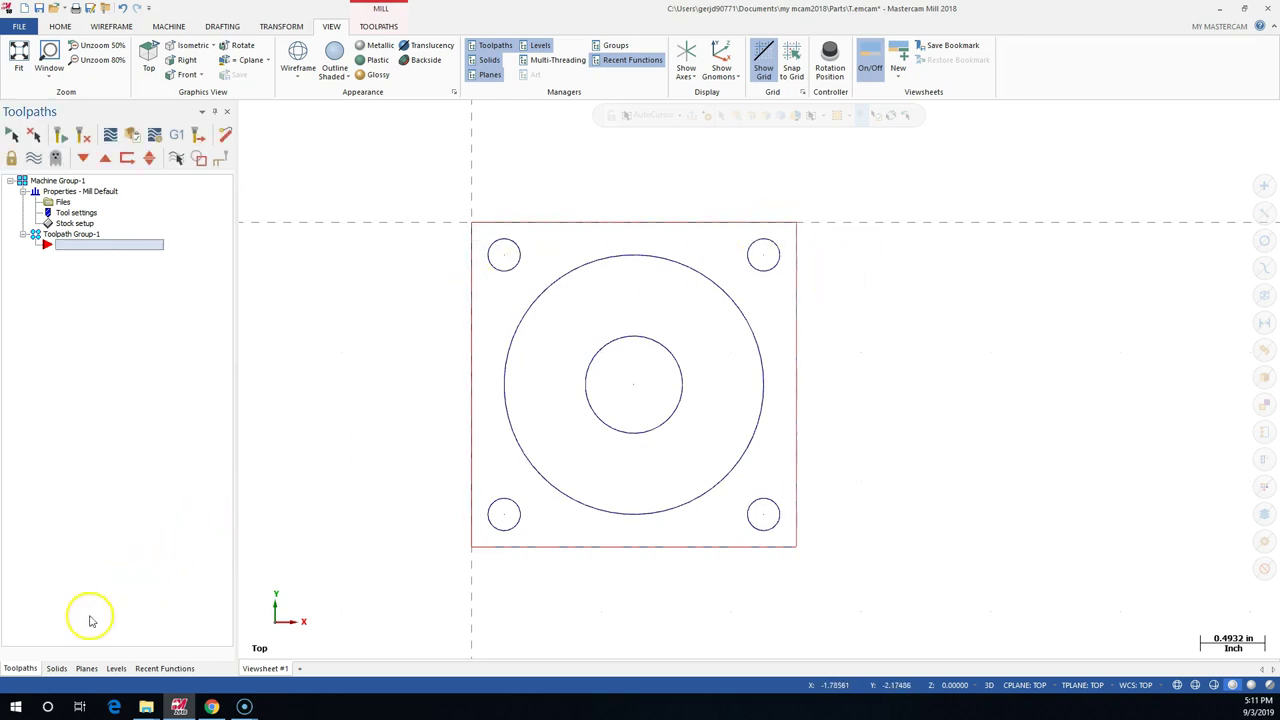
Make level 1 Object visible and active, hide level 100 Object2, and return to Top view.
click(116, 668)
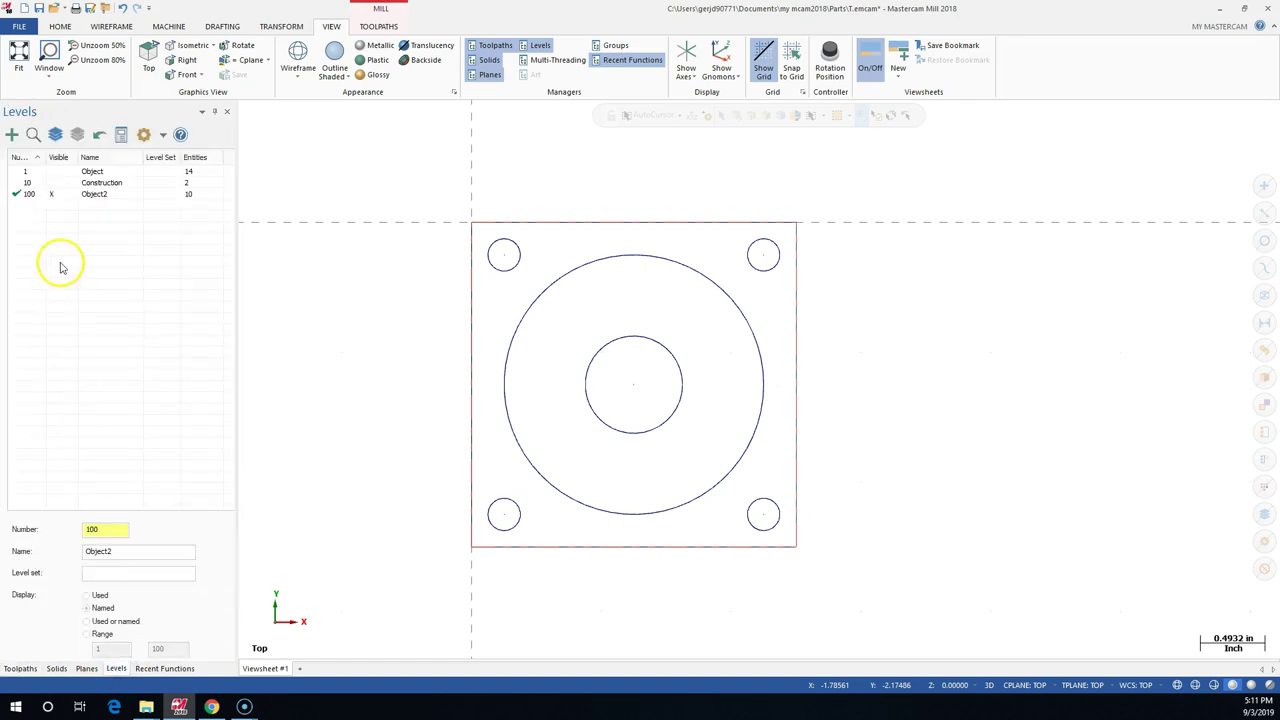
click(52, 171)
click(48, 193)
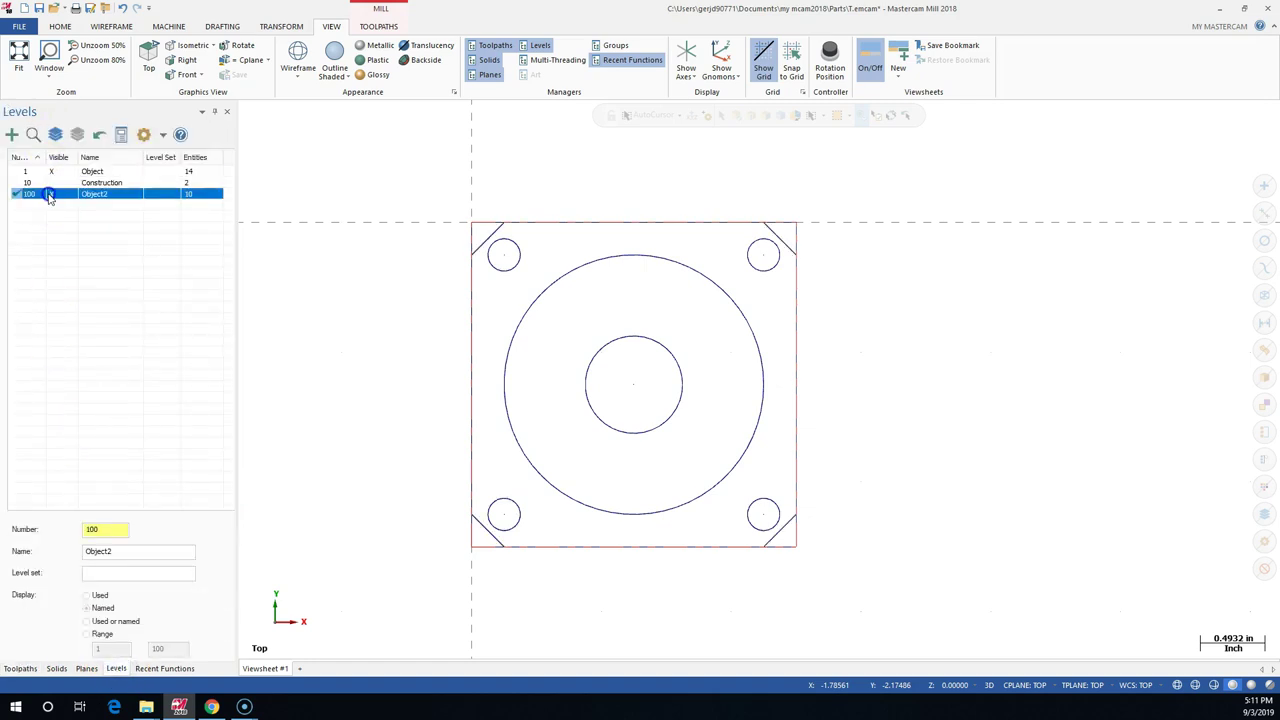
click(25, 171)
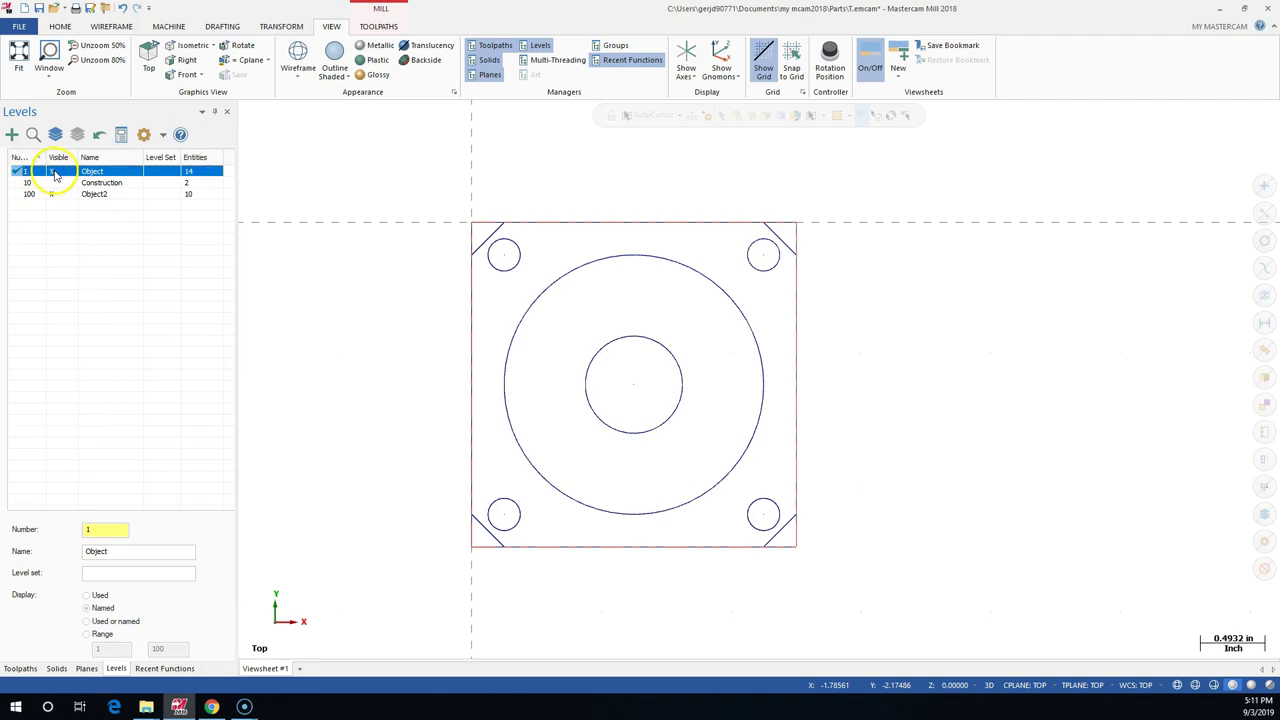
click(52, 193)
middle_drag(317, 371, 363, 357)
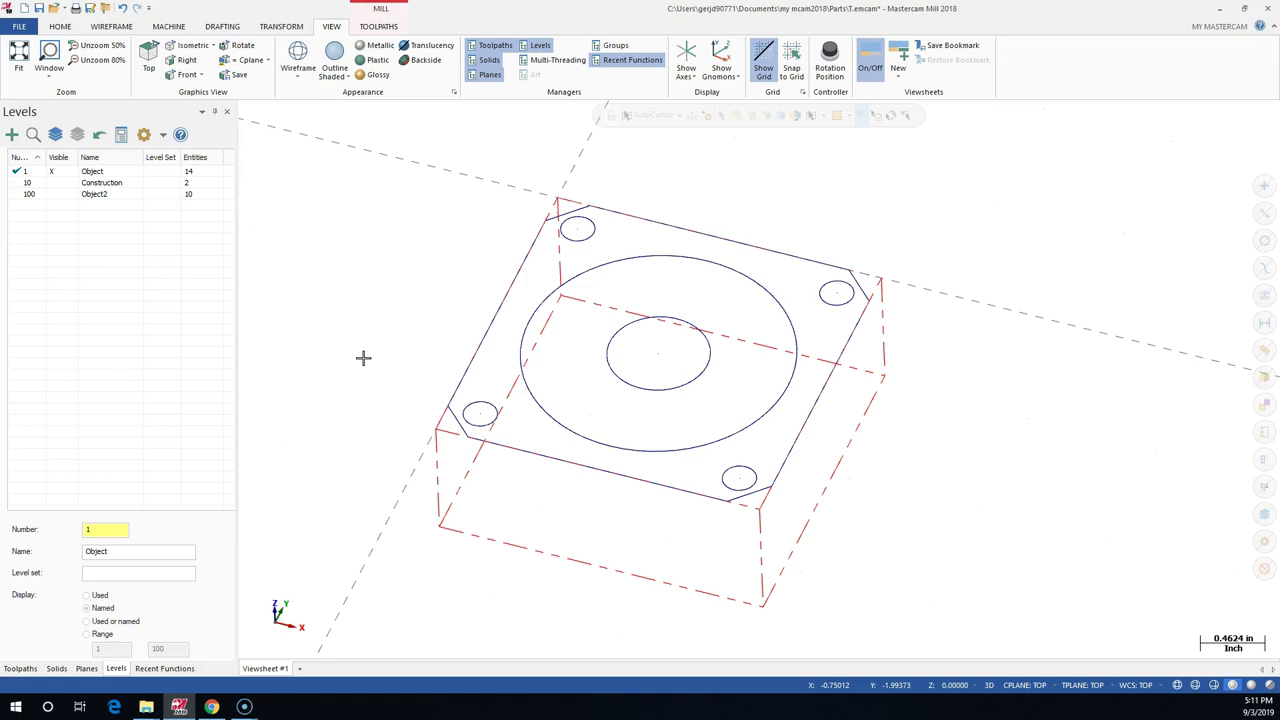
key(alt+1)
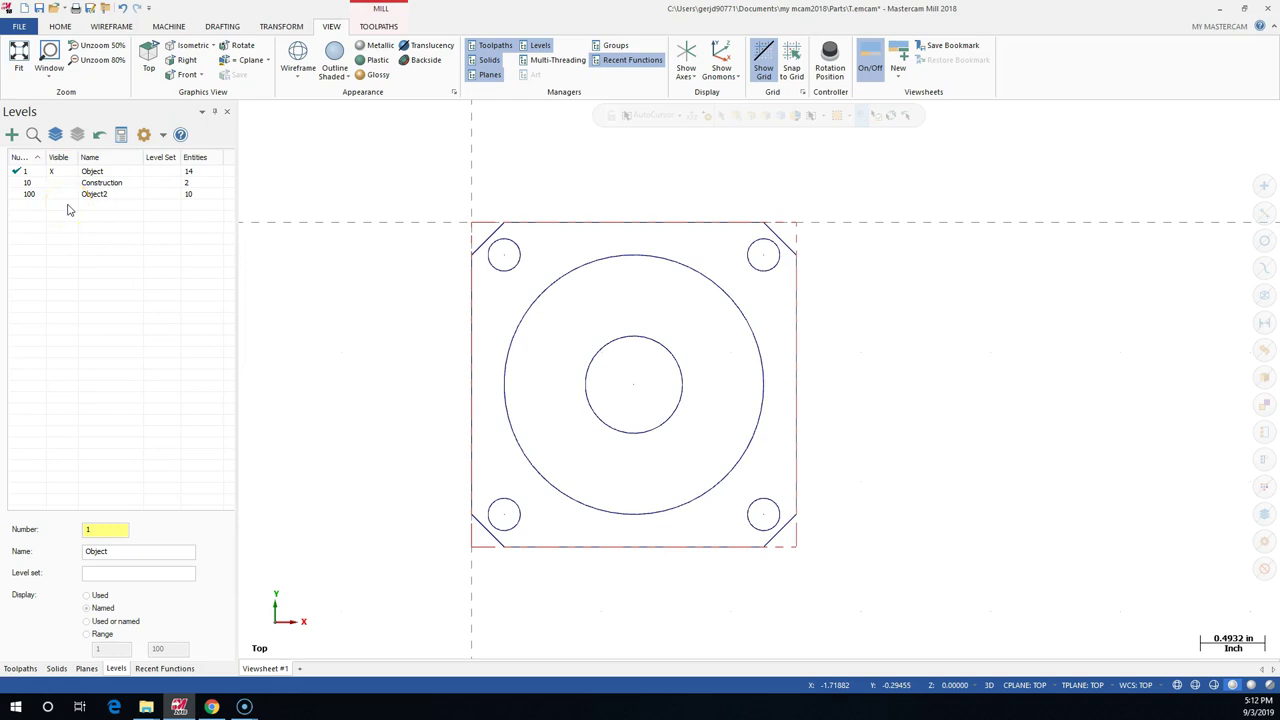
click(114, 214)
Switch the manager panel back to the Toolpaths tab.
click(18, 668)
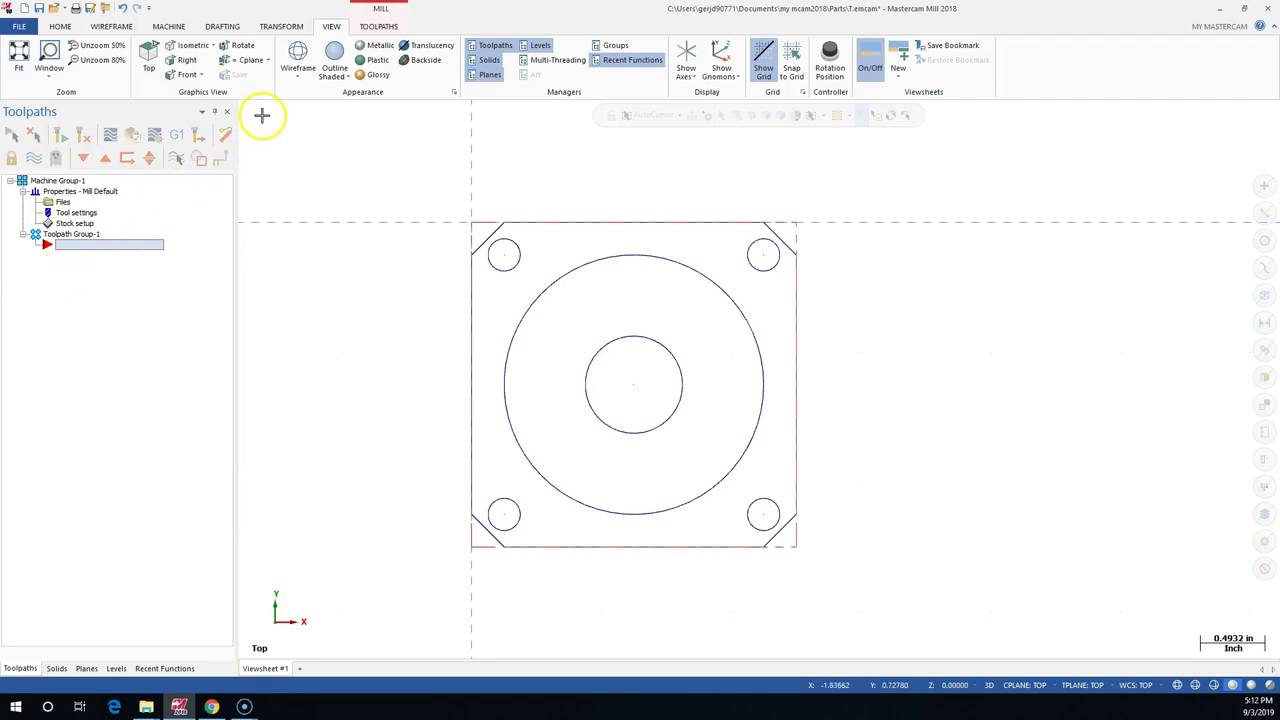
Turn on Stock Display from the Toolpaths ribbon and close the toolpath menu without adding one.
click(379, 26)
right_click(107, 278)
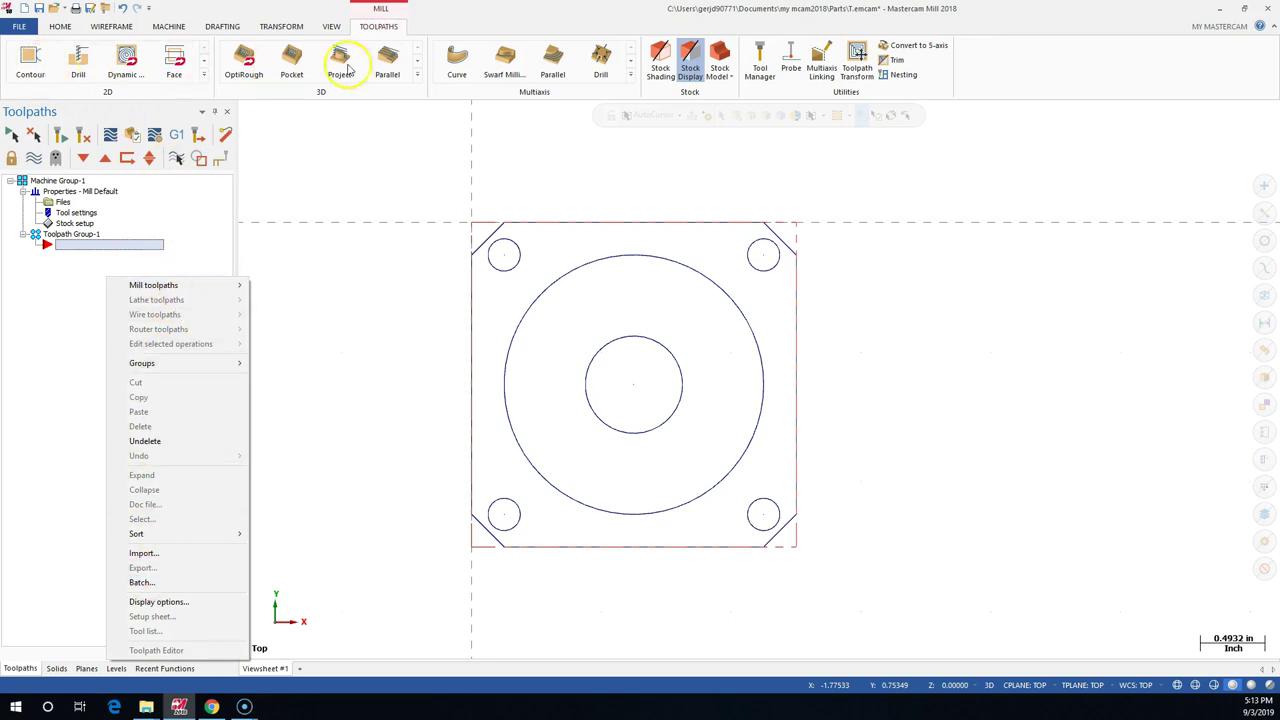
click(693, 68)
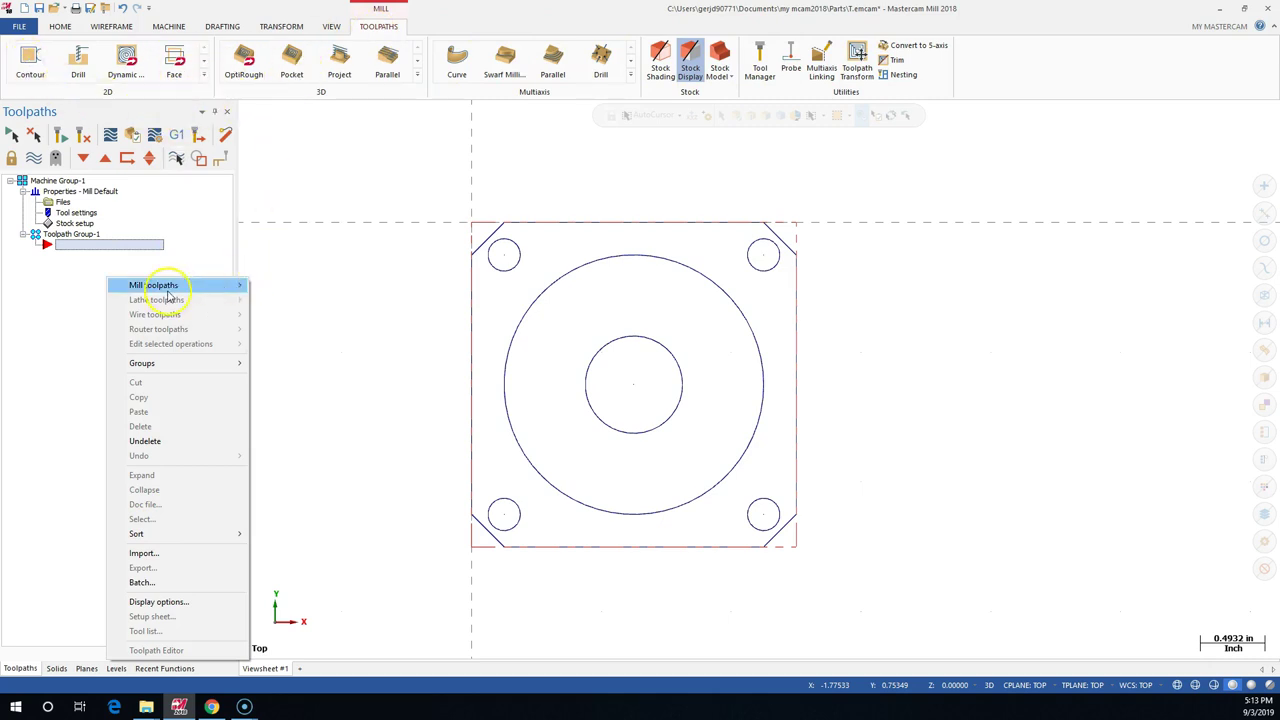
mouse_move(171, 287)
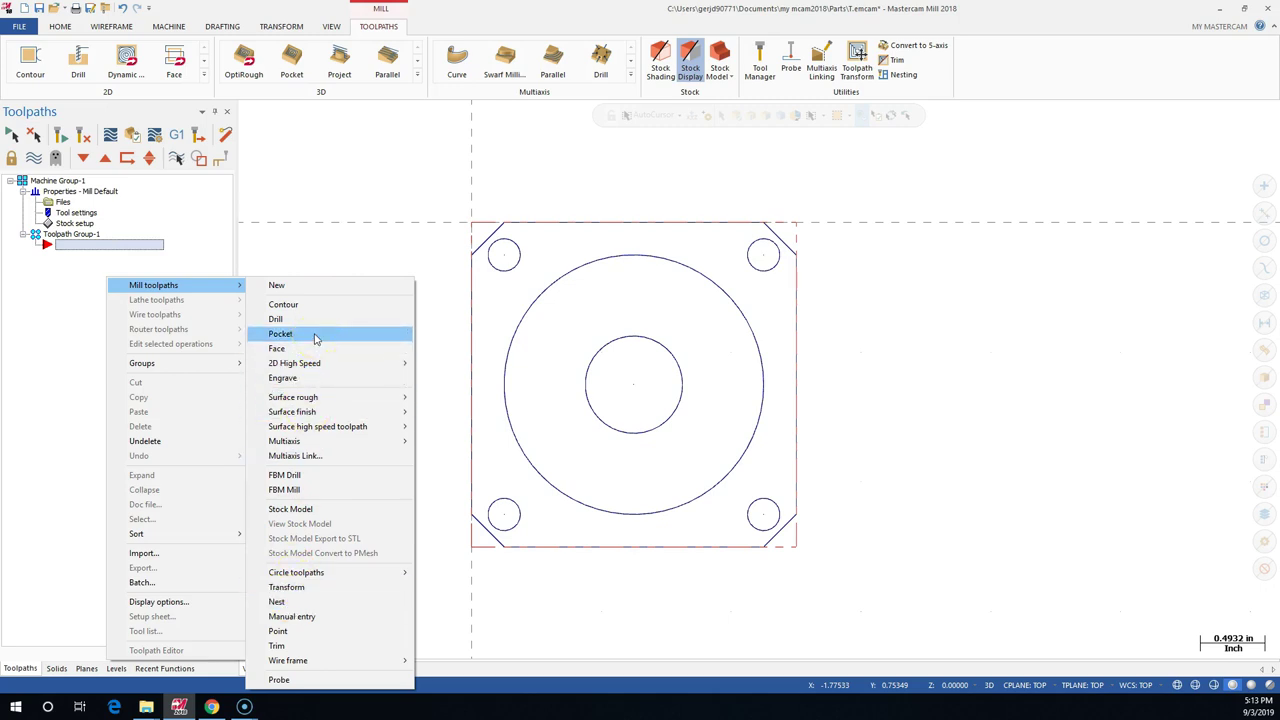
click(300, 203)
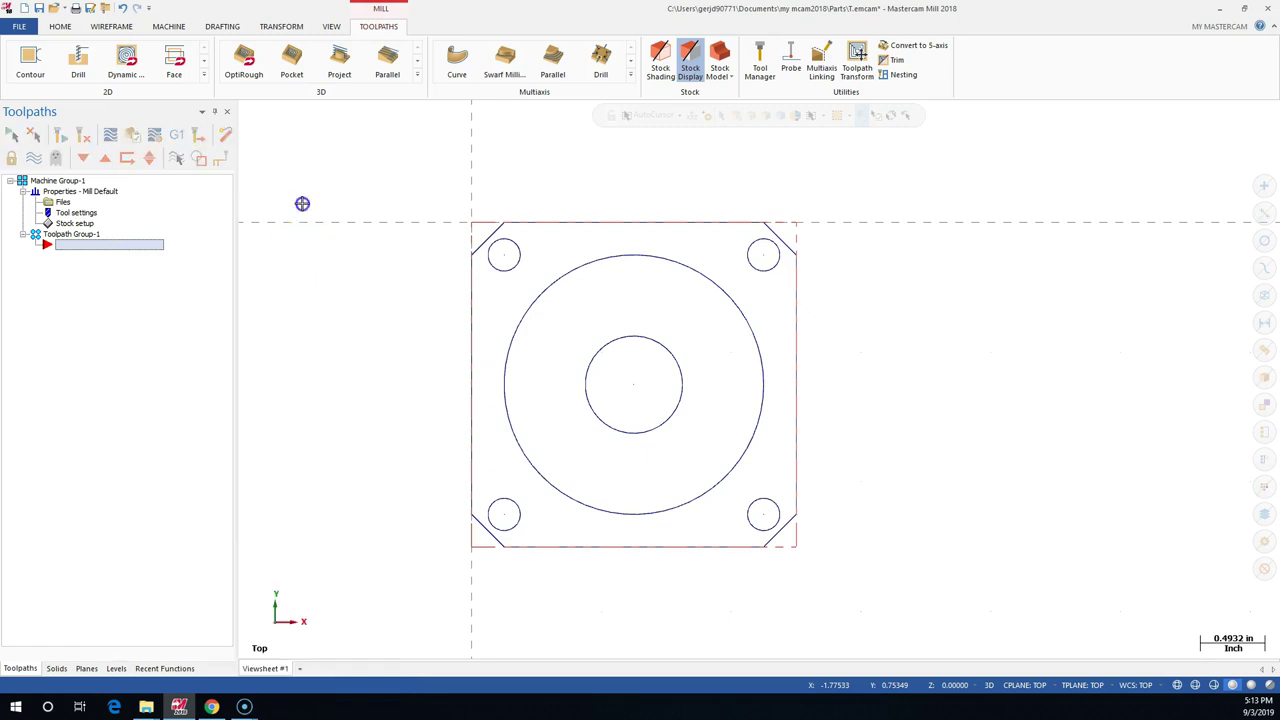
click(305, 204)
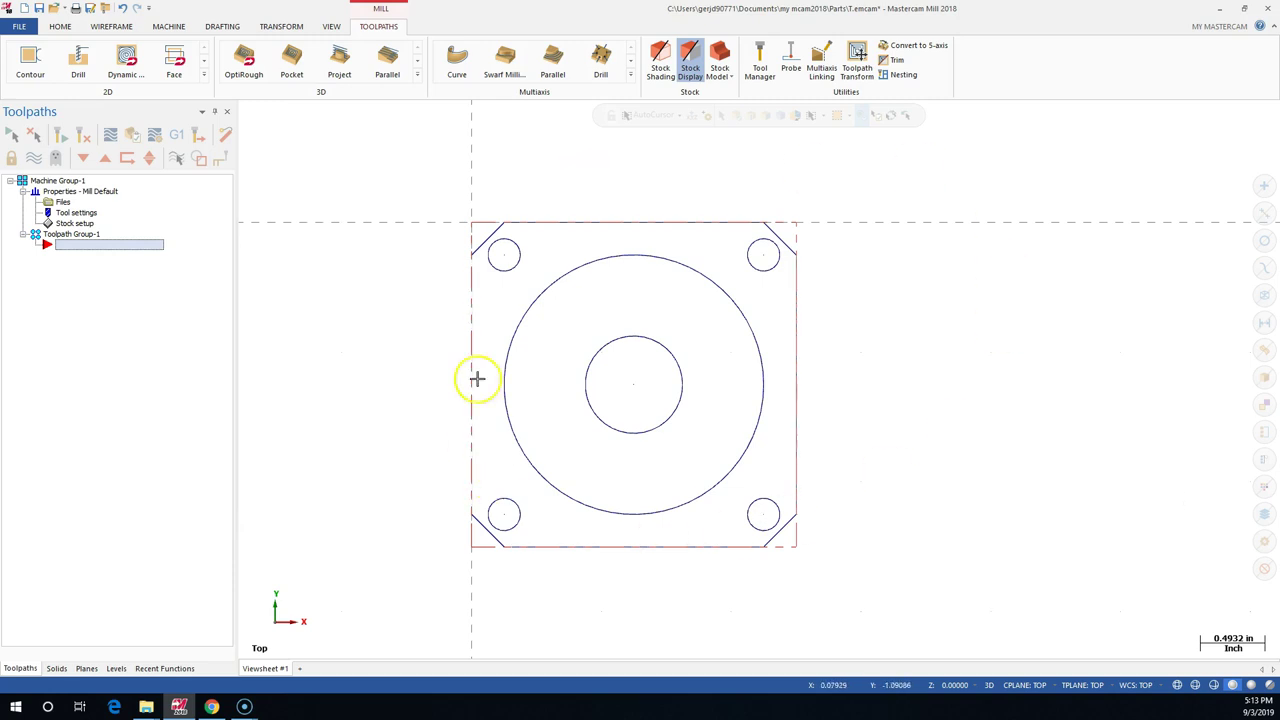
click(600, 235)
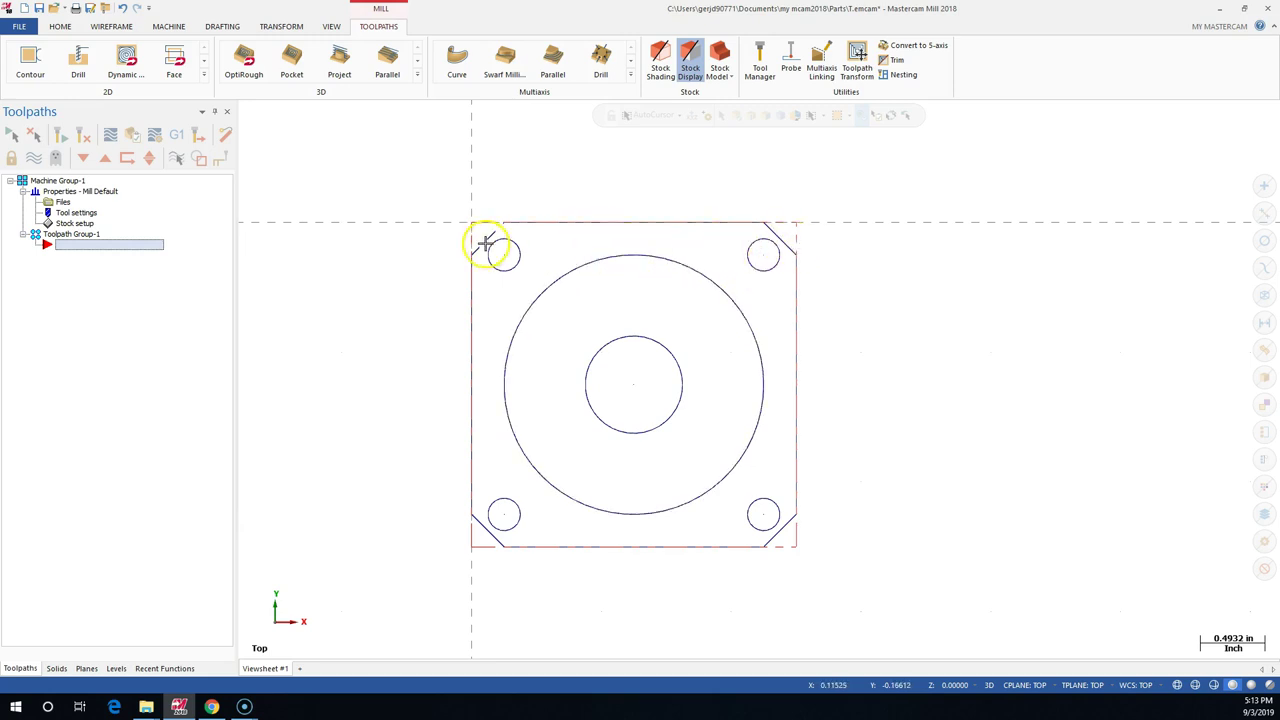
click(786, 471)
click(792, 476)
click(530, 246)
click(471, 221)
click(480, 270)
click(475, 258)
click(478, 262)
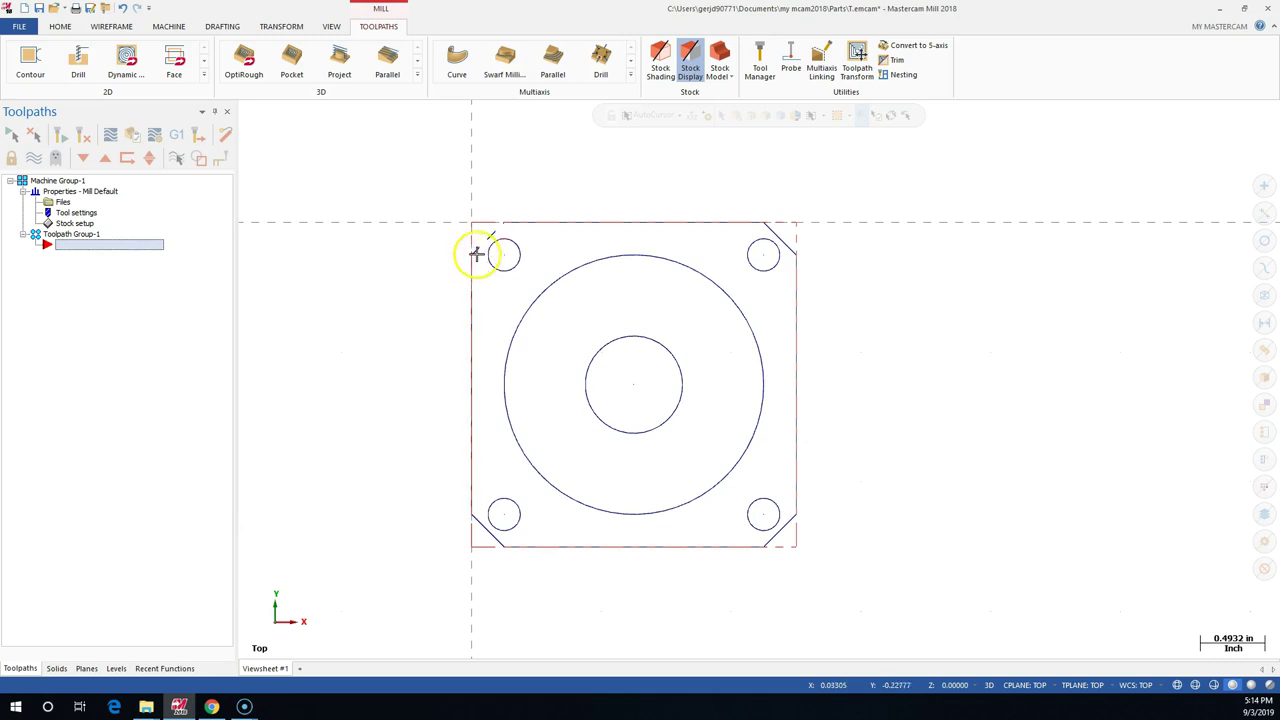
click(478, 207)
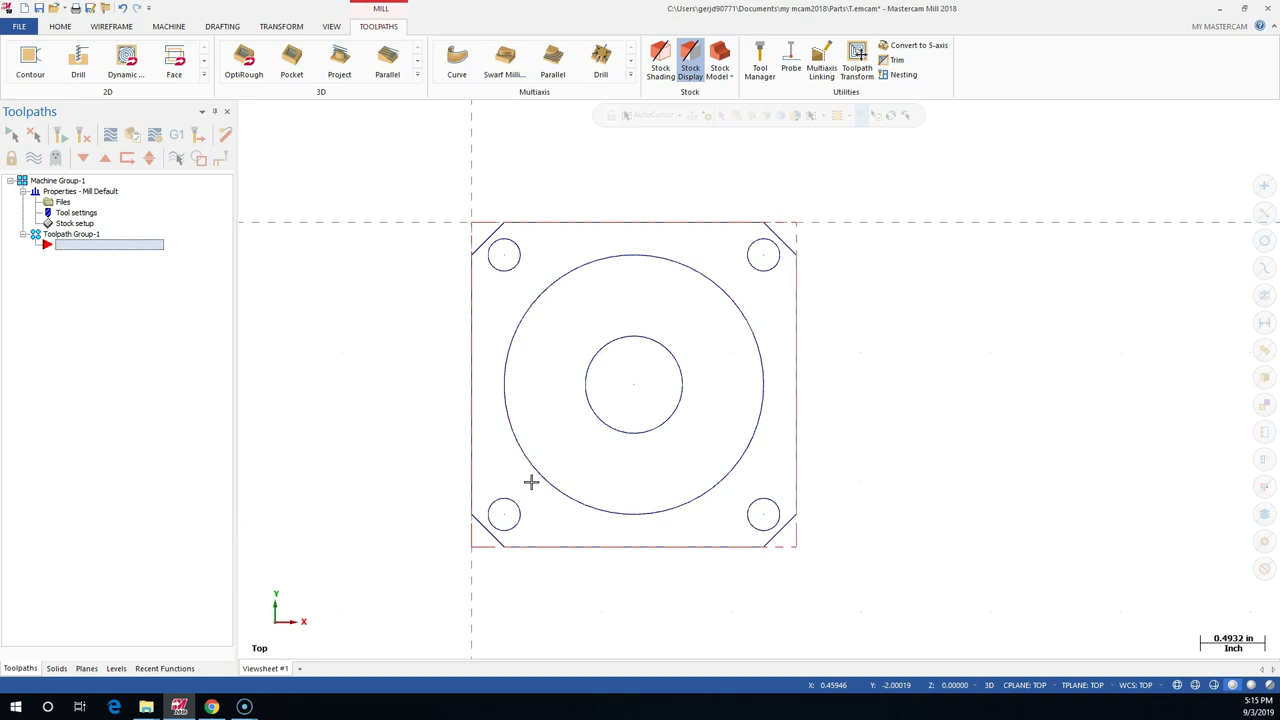
click(507, 483)
click(551, 480)
click(436, 419)
scroll(661, 447, down, 1)
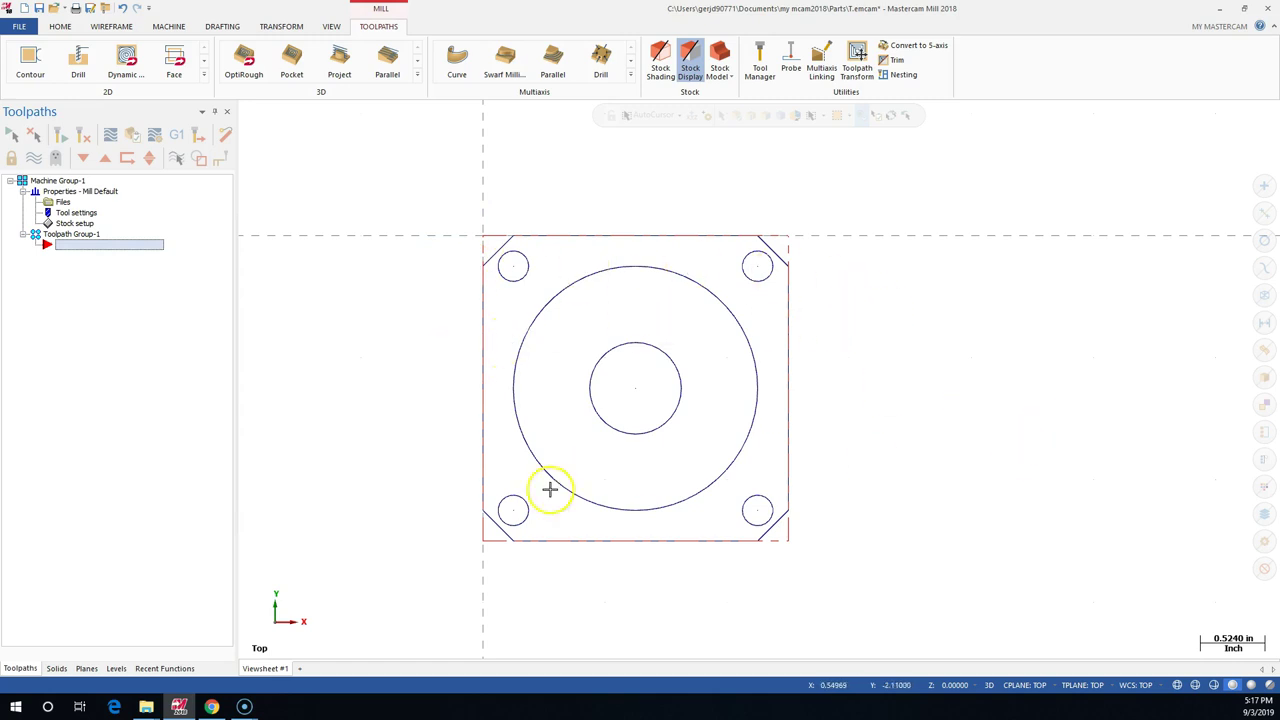
click(741, 572)
click(769, 564)
click(457, 283)
click(581, 266)
click(521, 505)
click(560, 508)
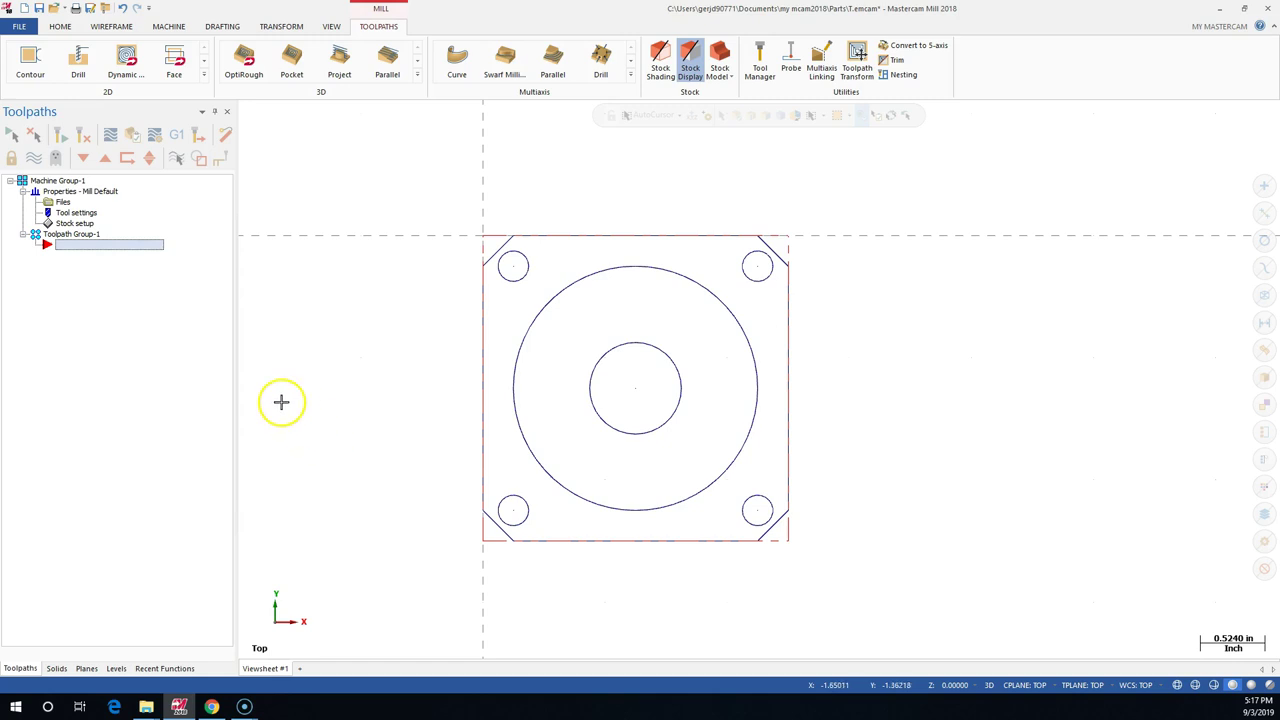
scroll(280, 394, down, 1)
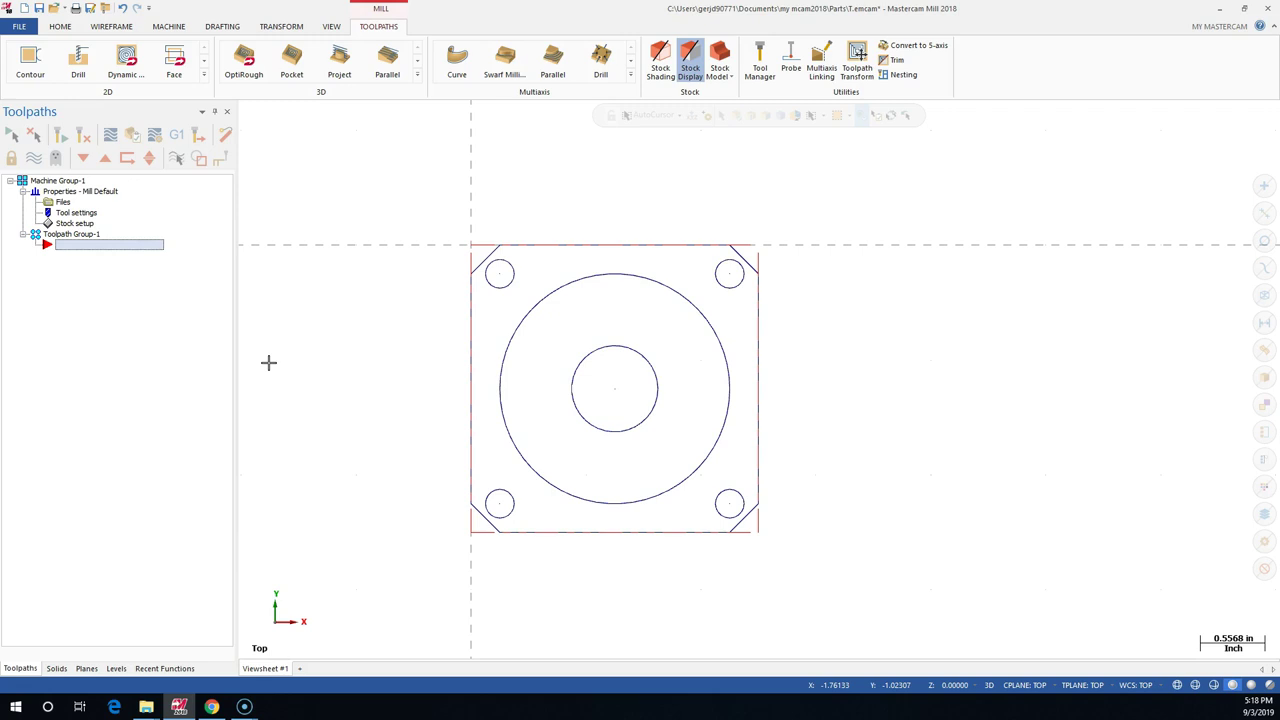
click(272, 365)
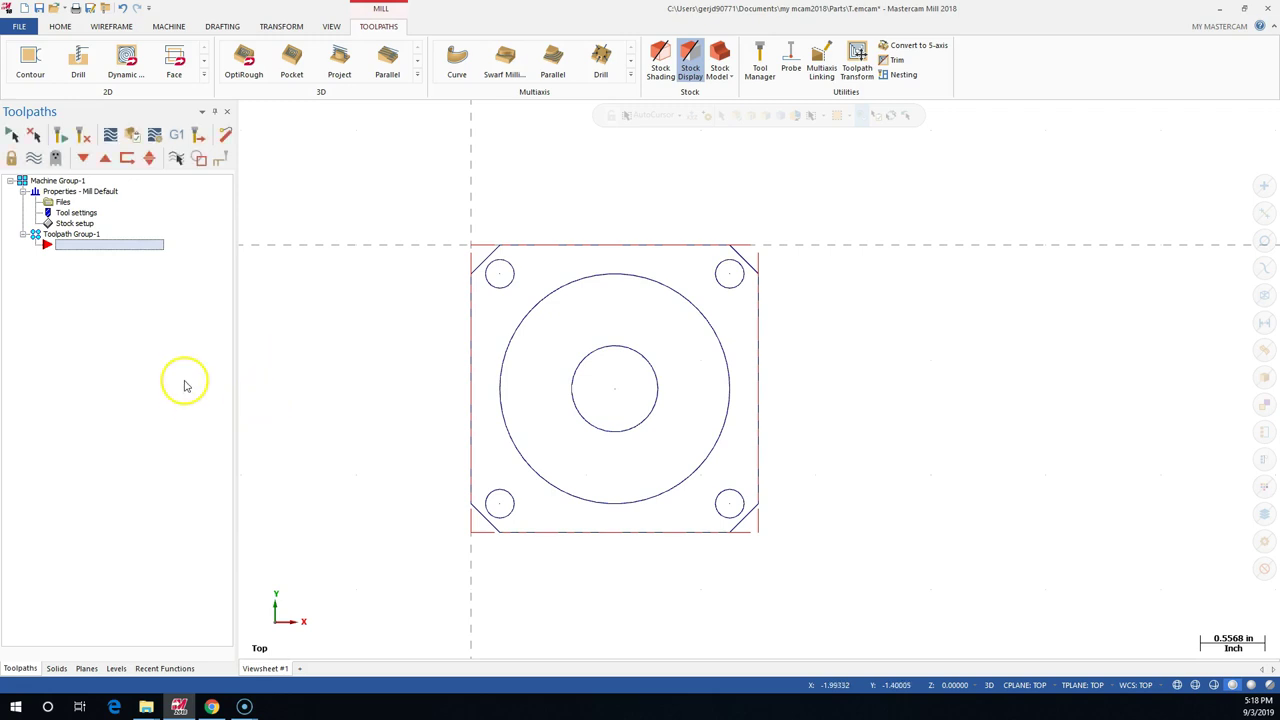
Start a Face toolpath from the Mill toolpaths menu in the Toolpaths tree.
right_click(77, 252)
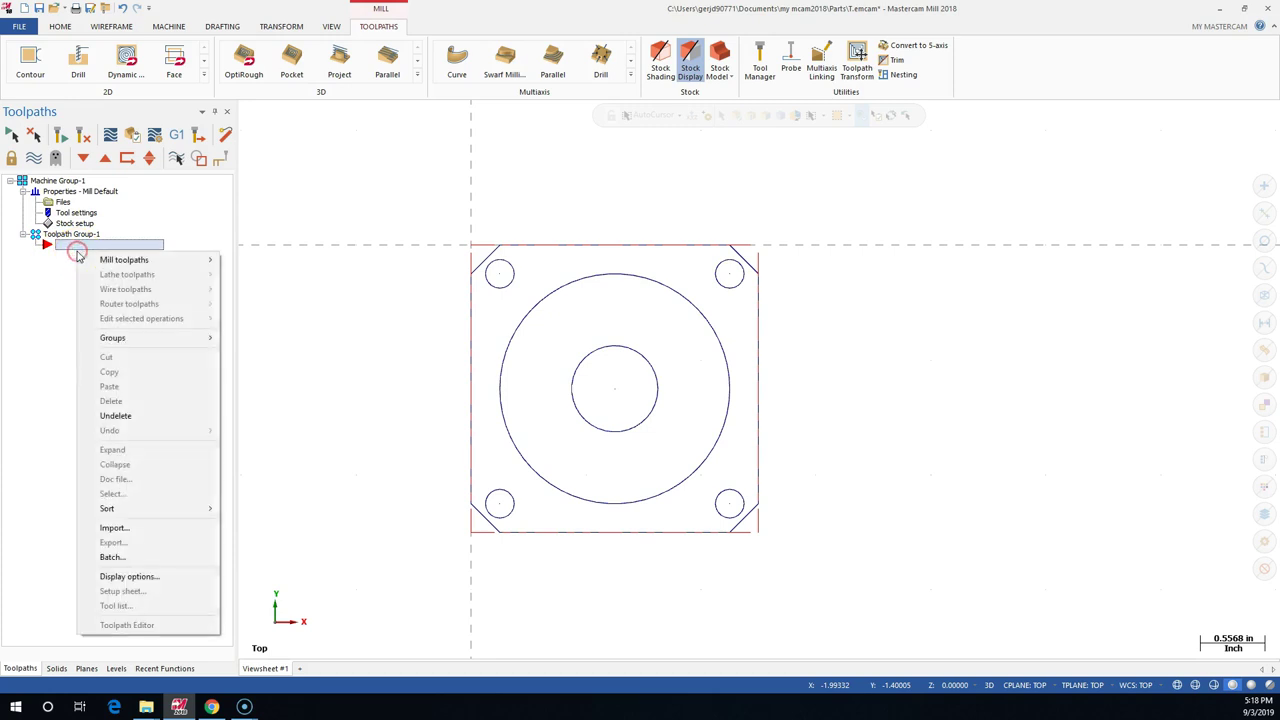
mouse_move(90, 262)
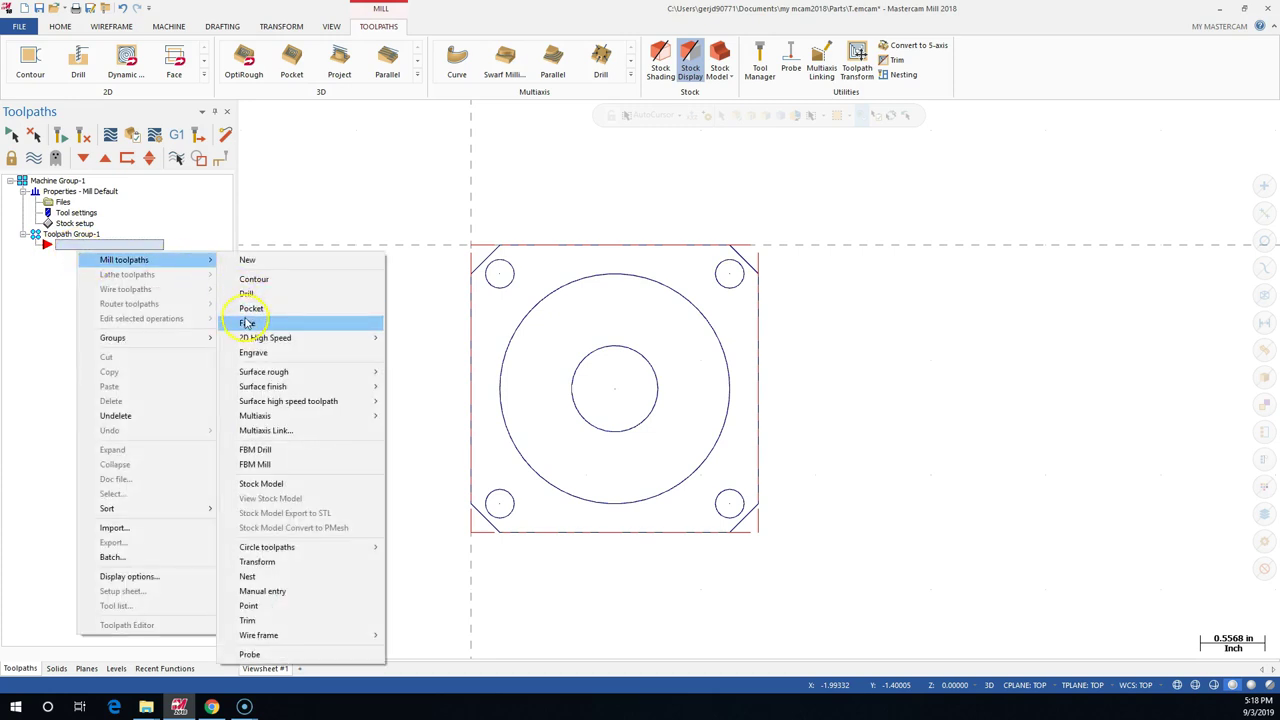
click(250, 322)
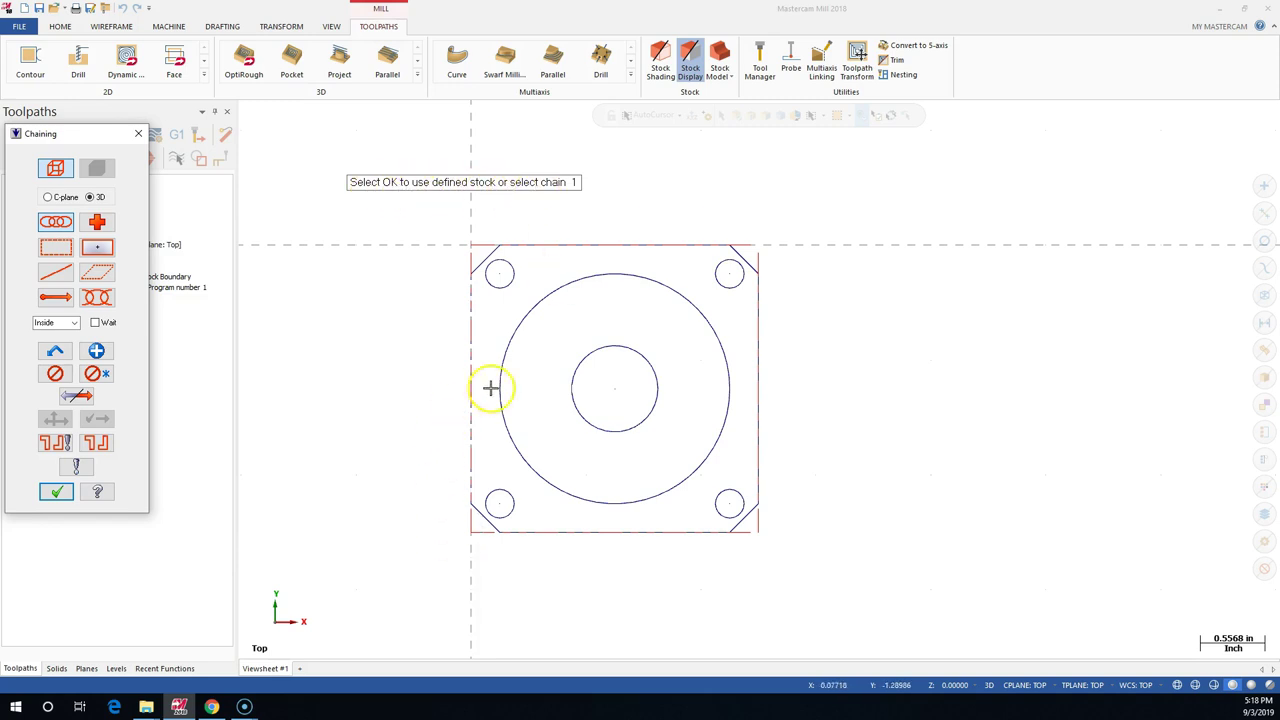
Accept the stock as boundary, then cancel the Facing dialog without keeping the operation.
click(56, 491)
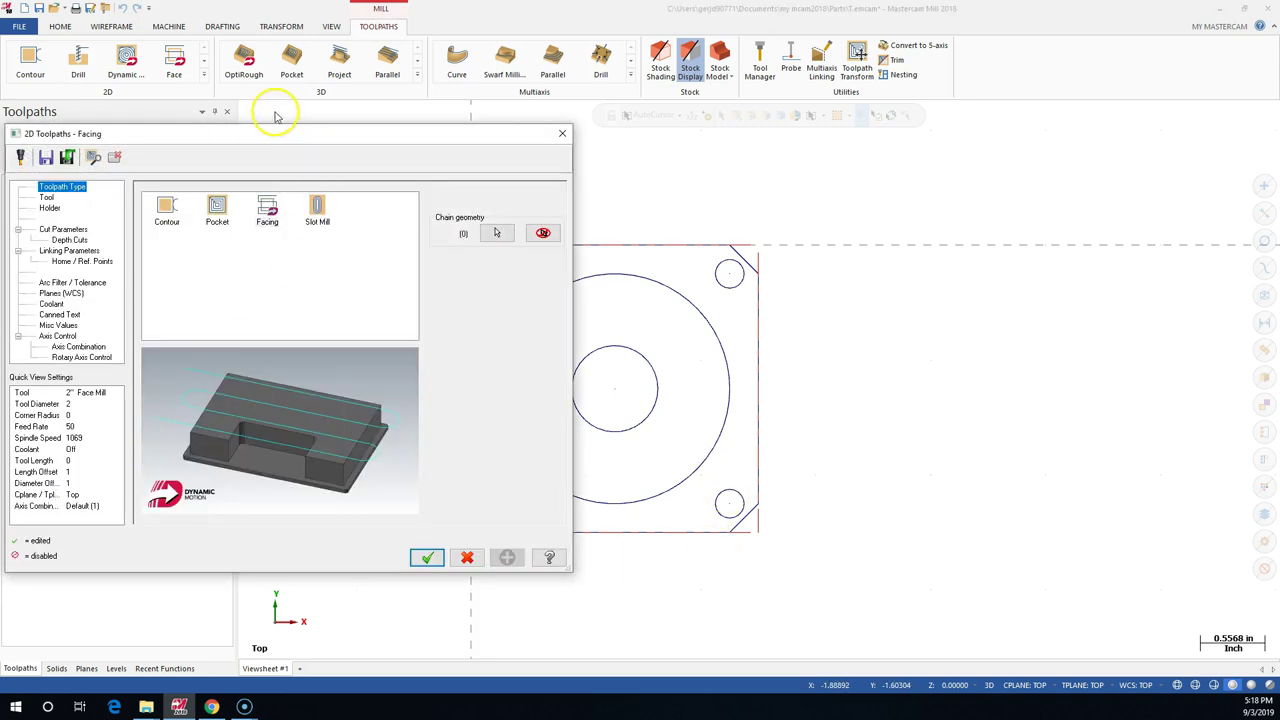
drag(257, 129, 543, 105)
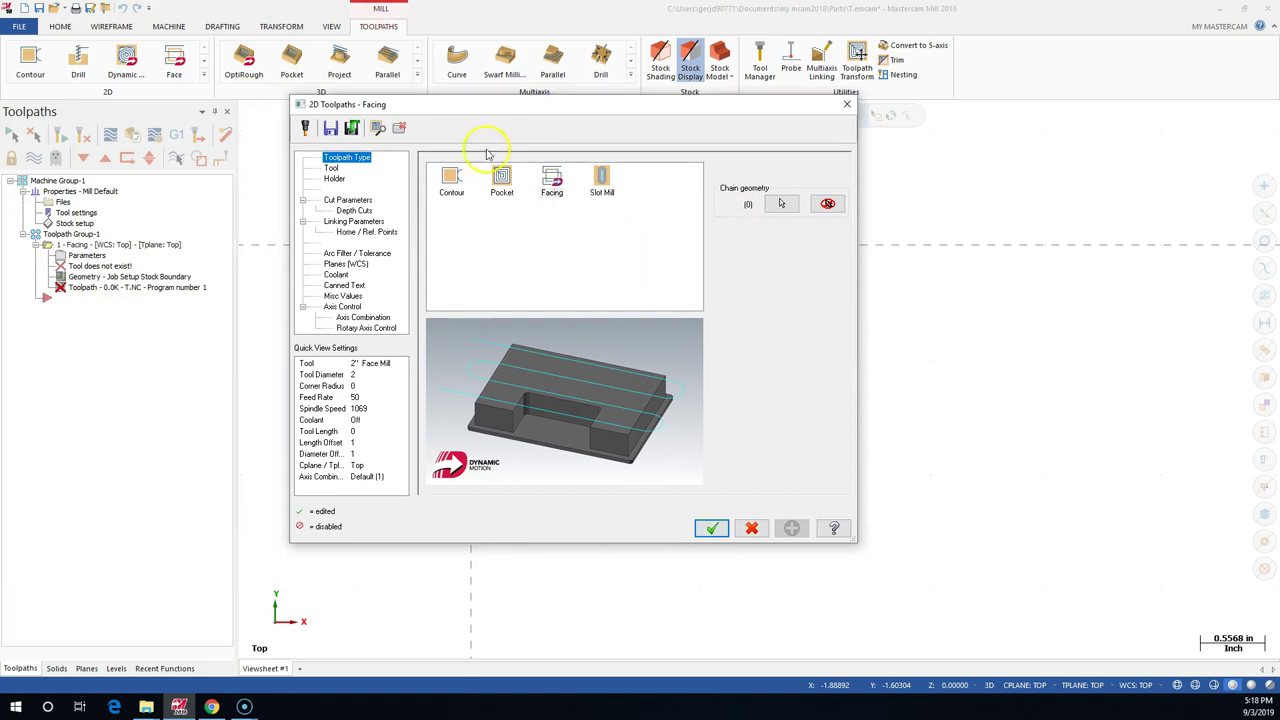
click(431, 427)
click(405, 415)
click(751, 528)
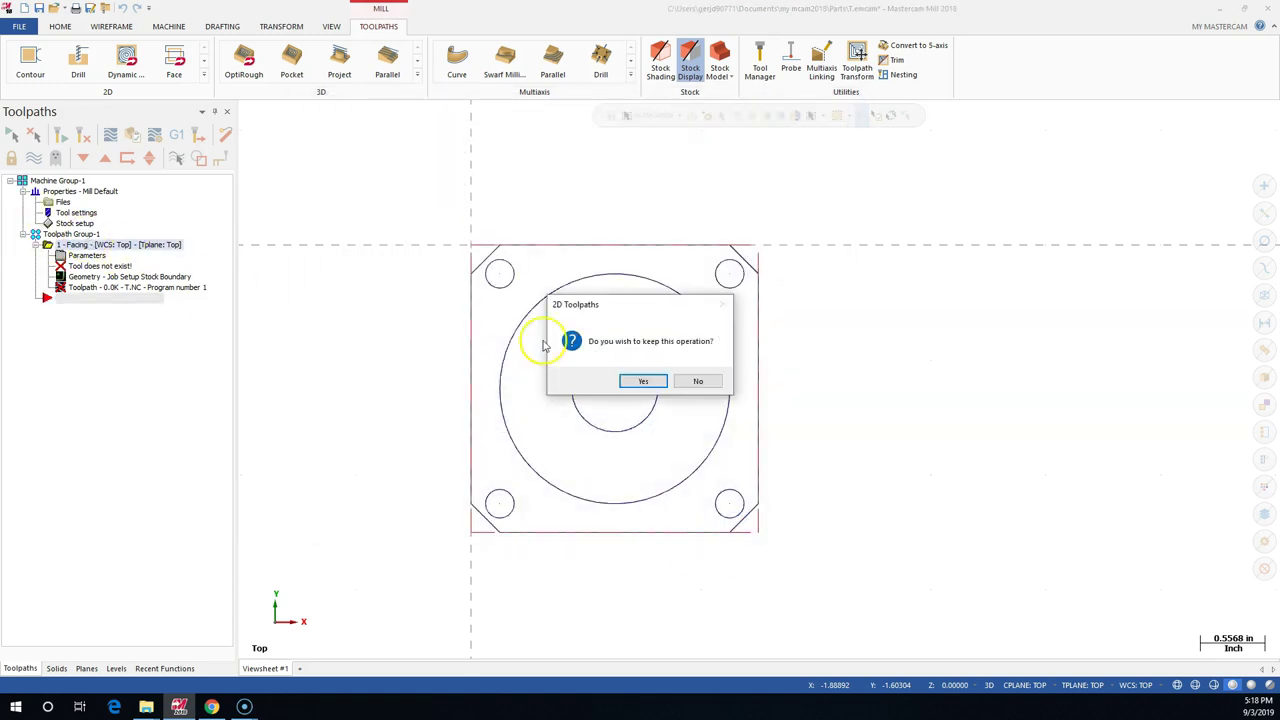
click(695, 384)
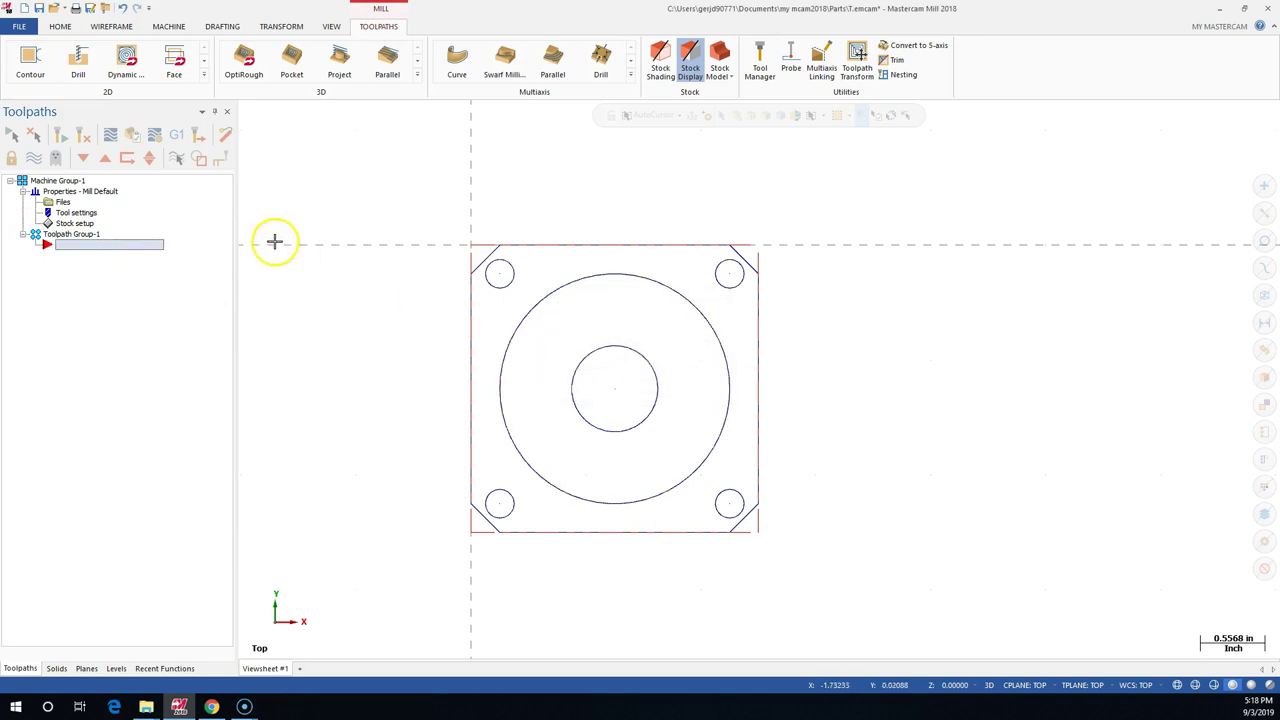
click(92, 250)
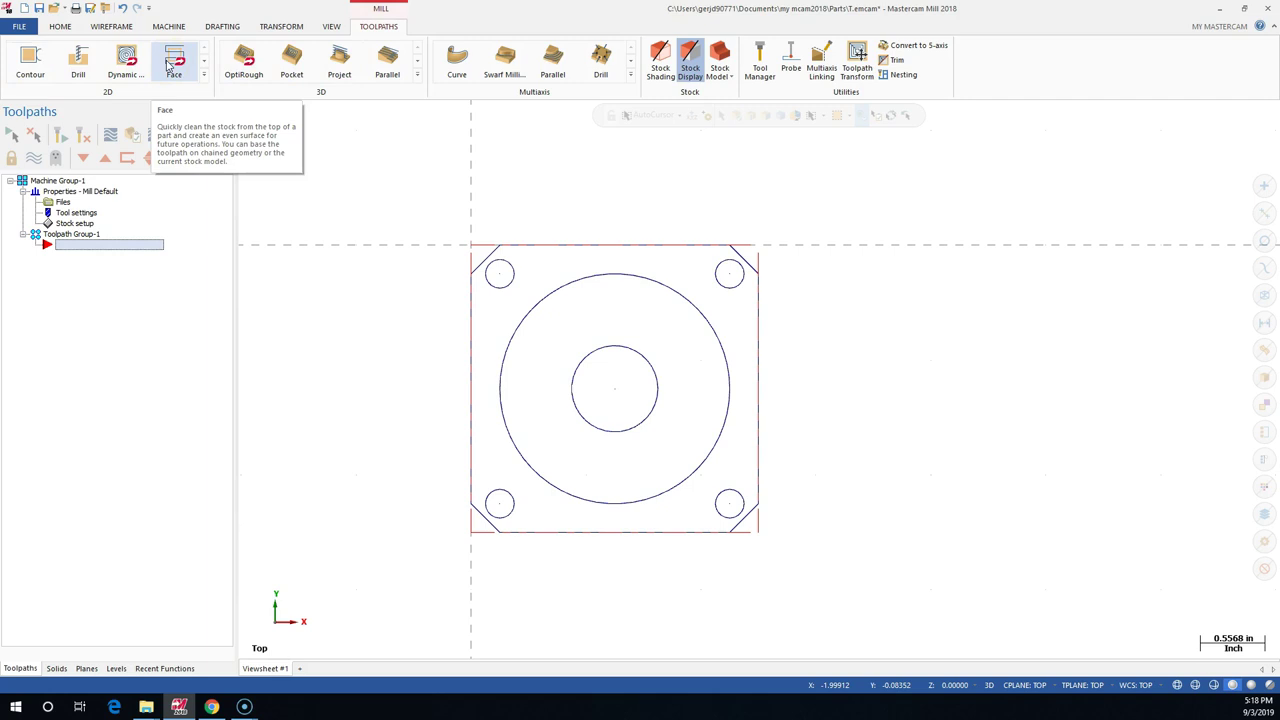
Start a new Face toolpath from Mill toolpaths, using the defined stock as its boundary.
right_click(67, 247)
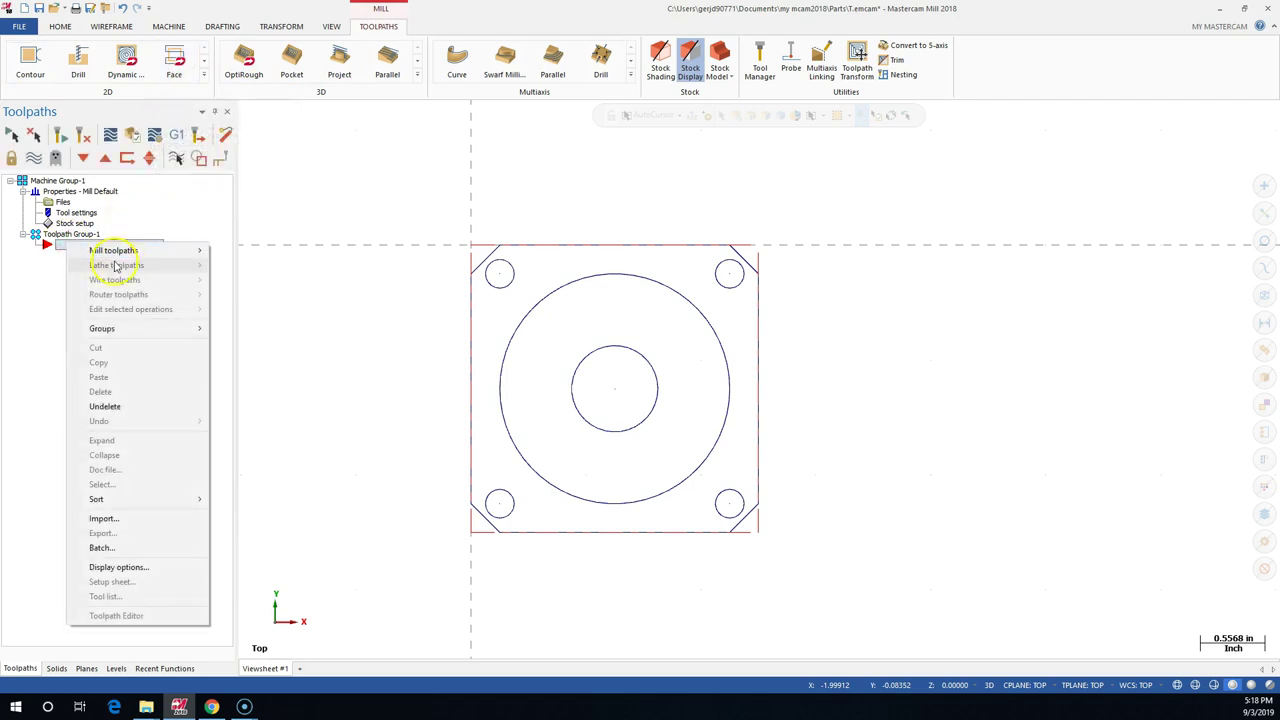
mouse_move(181, 255)
click(240, 314)
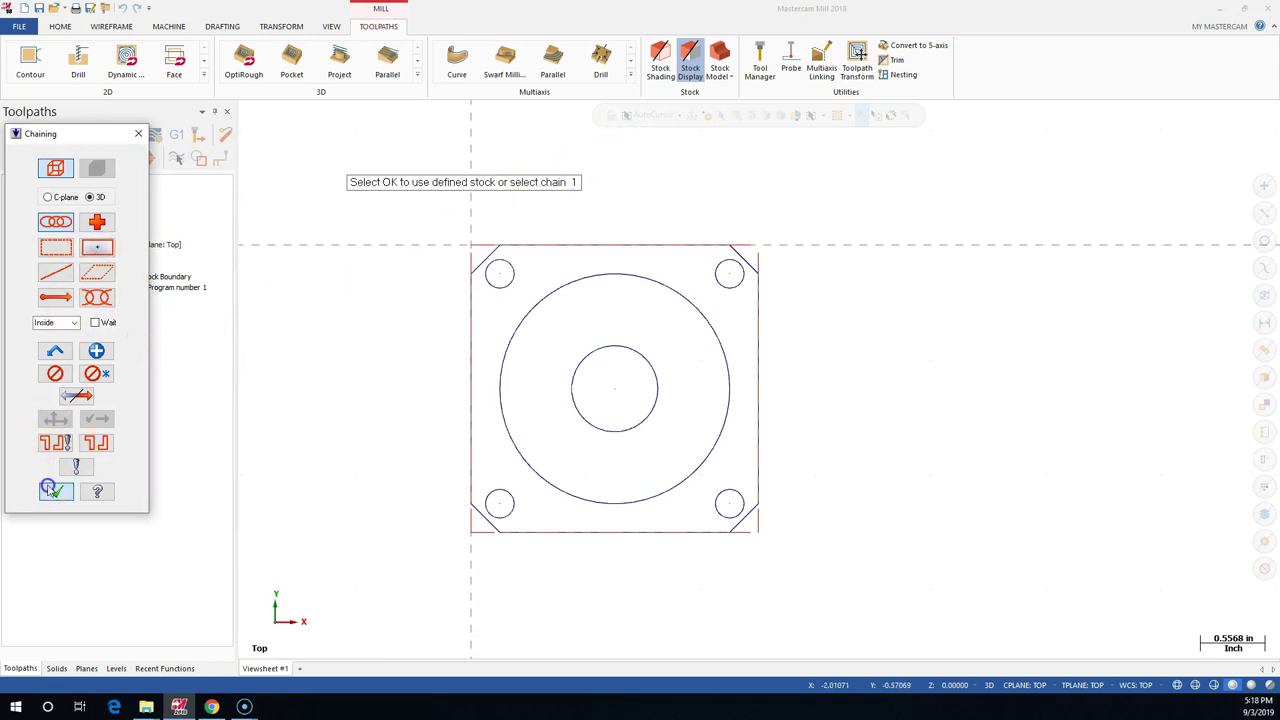
click(50, 491)
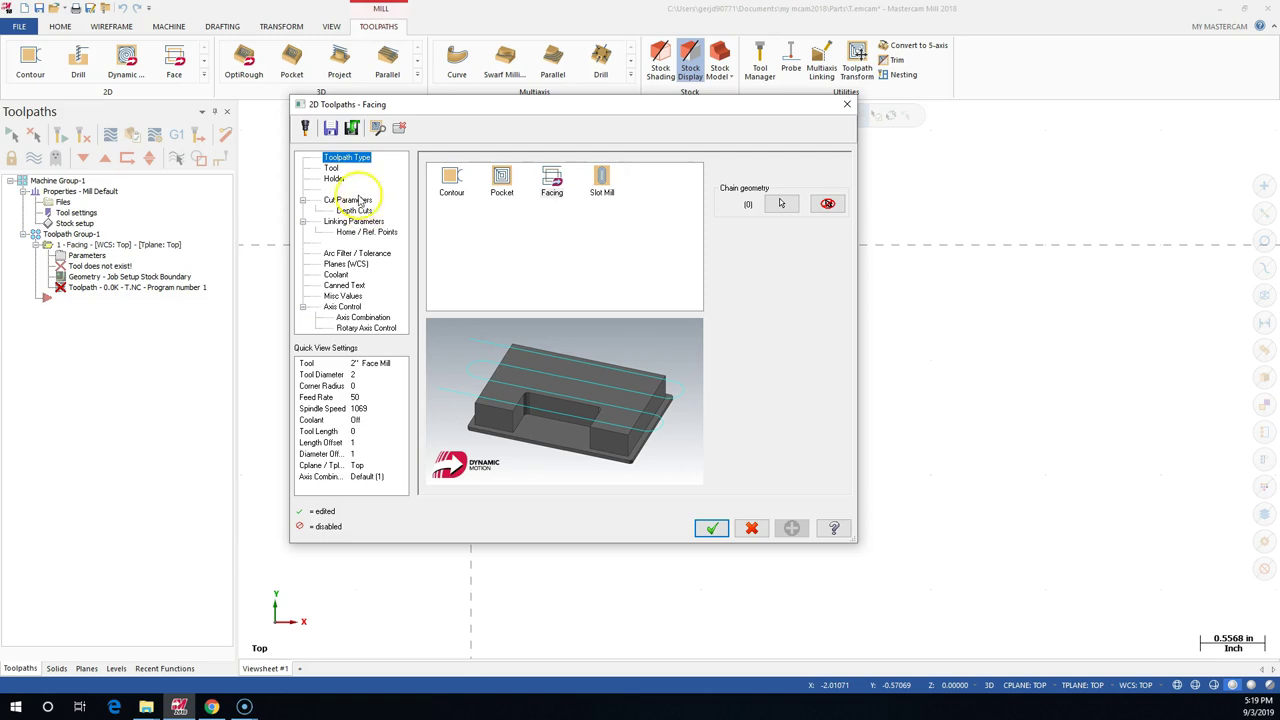
Filter the tool library to flat endmills and load the 1/2 FLAT ENDMILL (#290).
click(330, 172)
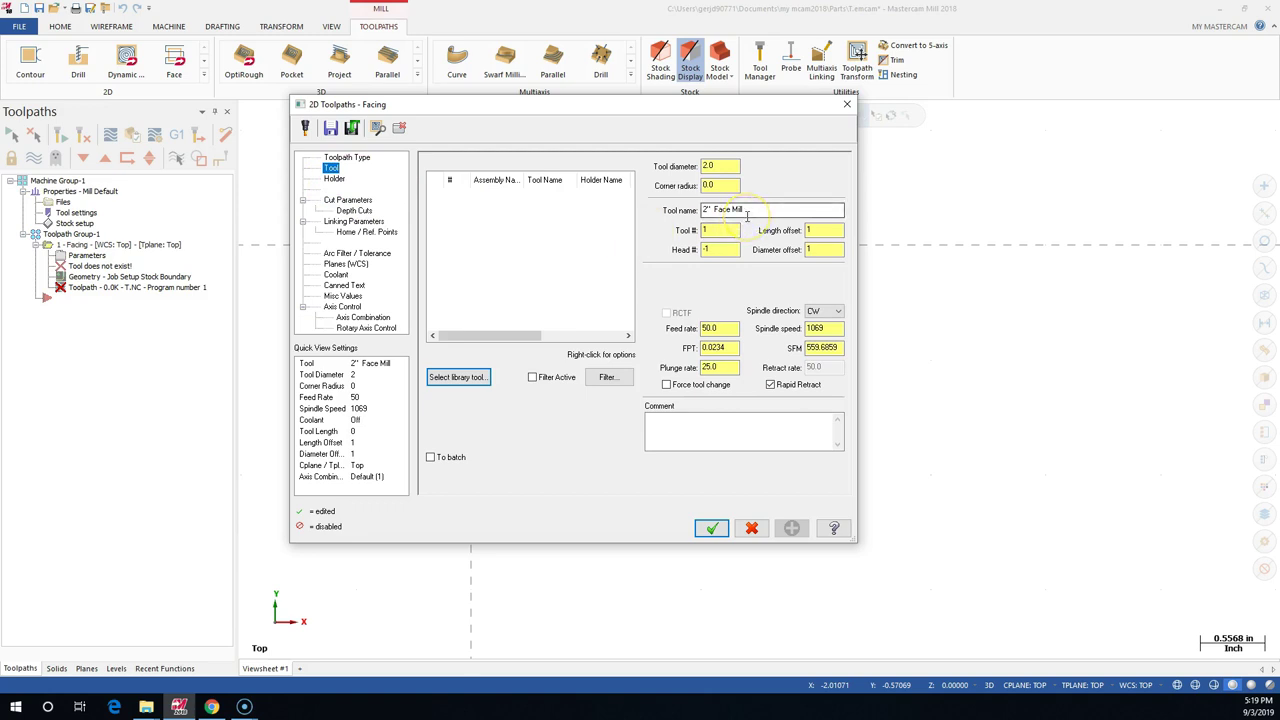
click(466, 378)
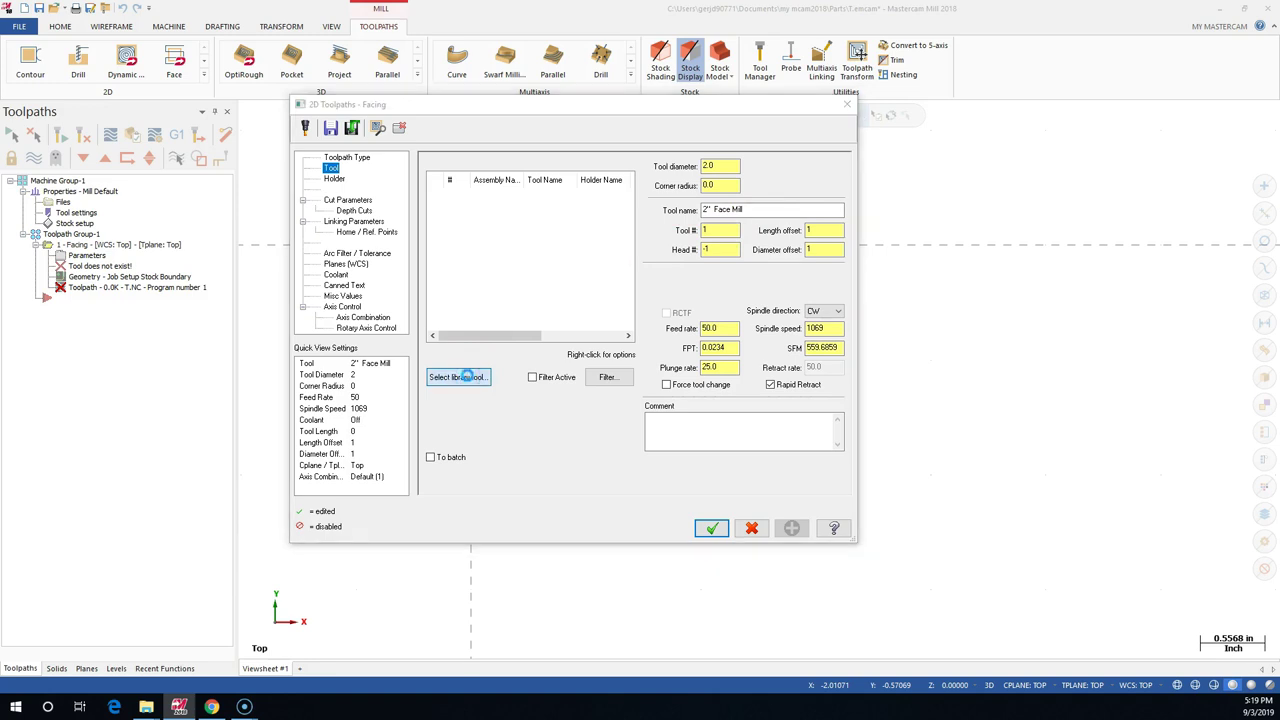
click(371, 236)
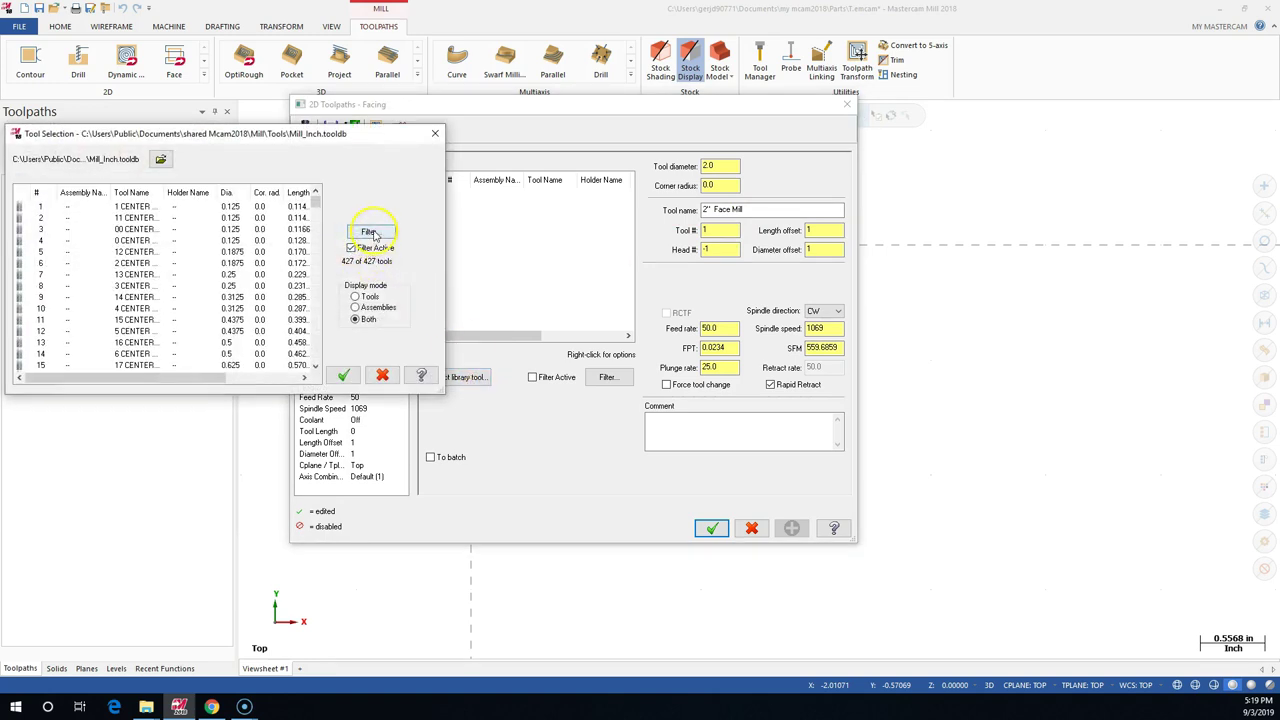
click(372, 232)
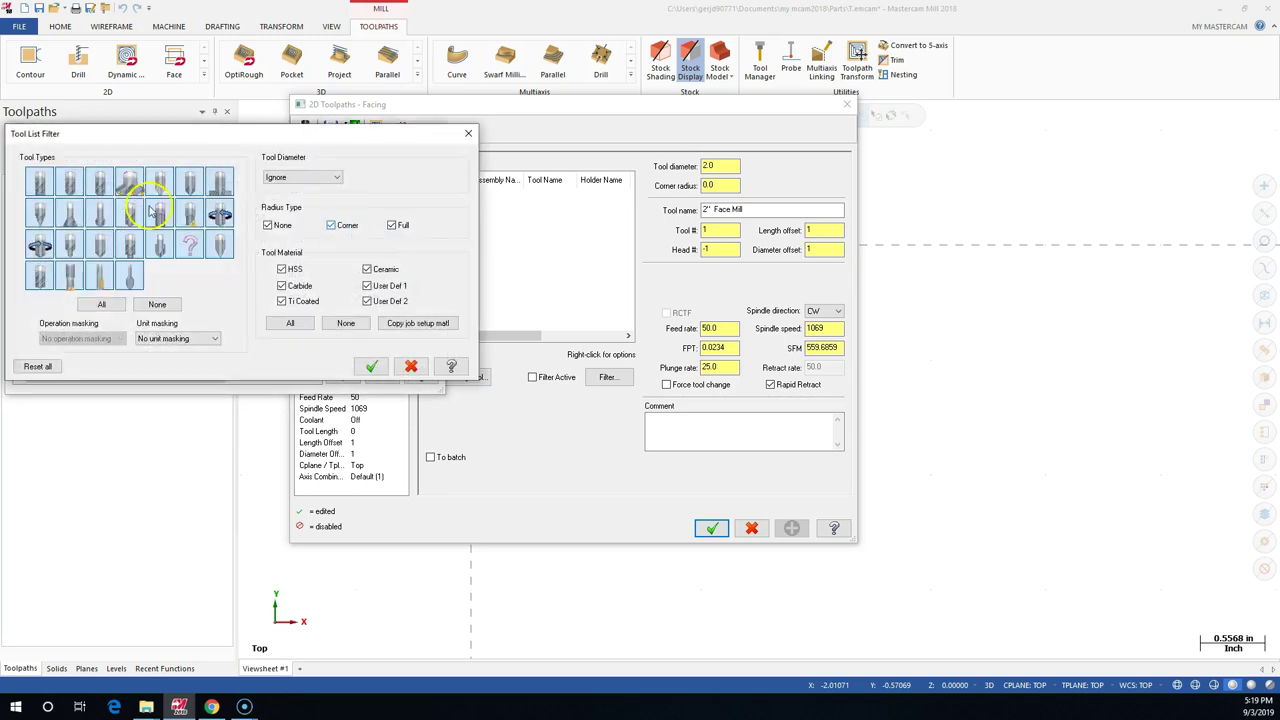
click(157, 304)
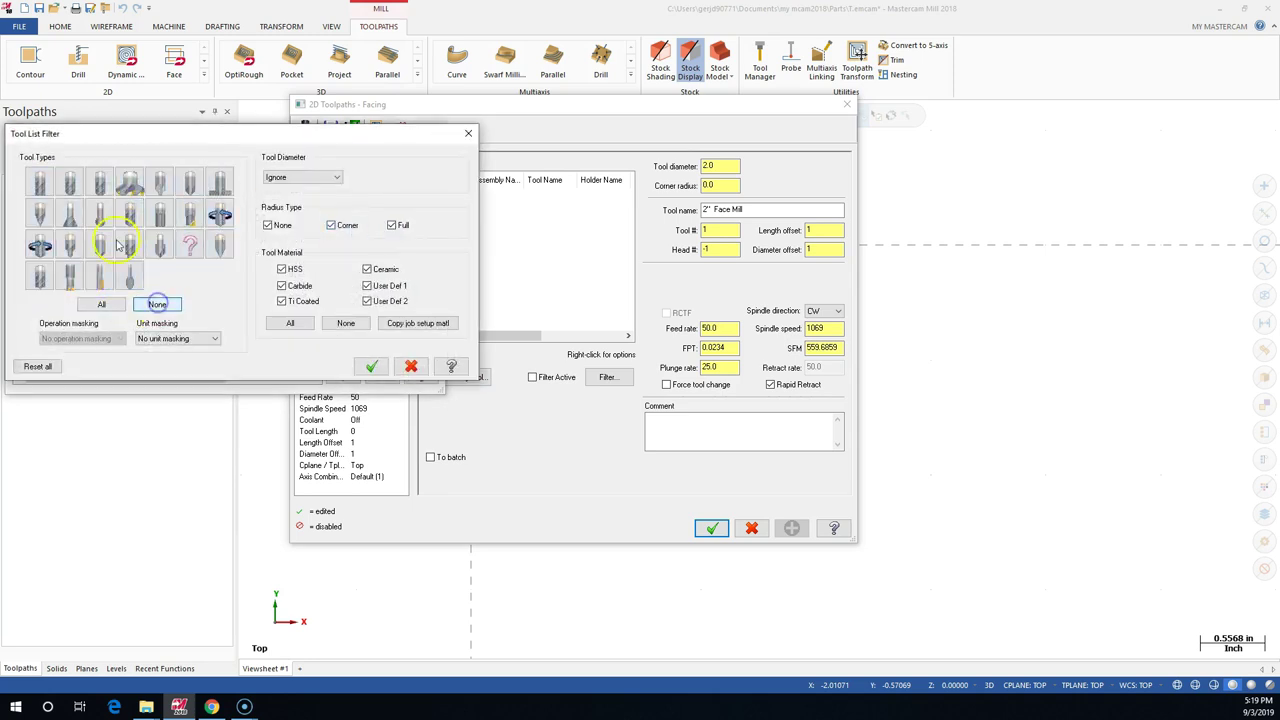
click(40, 182)
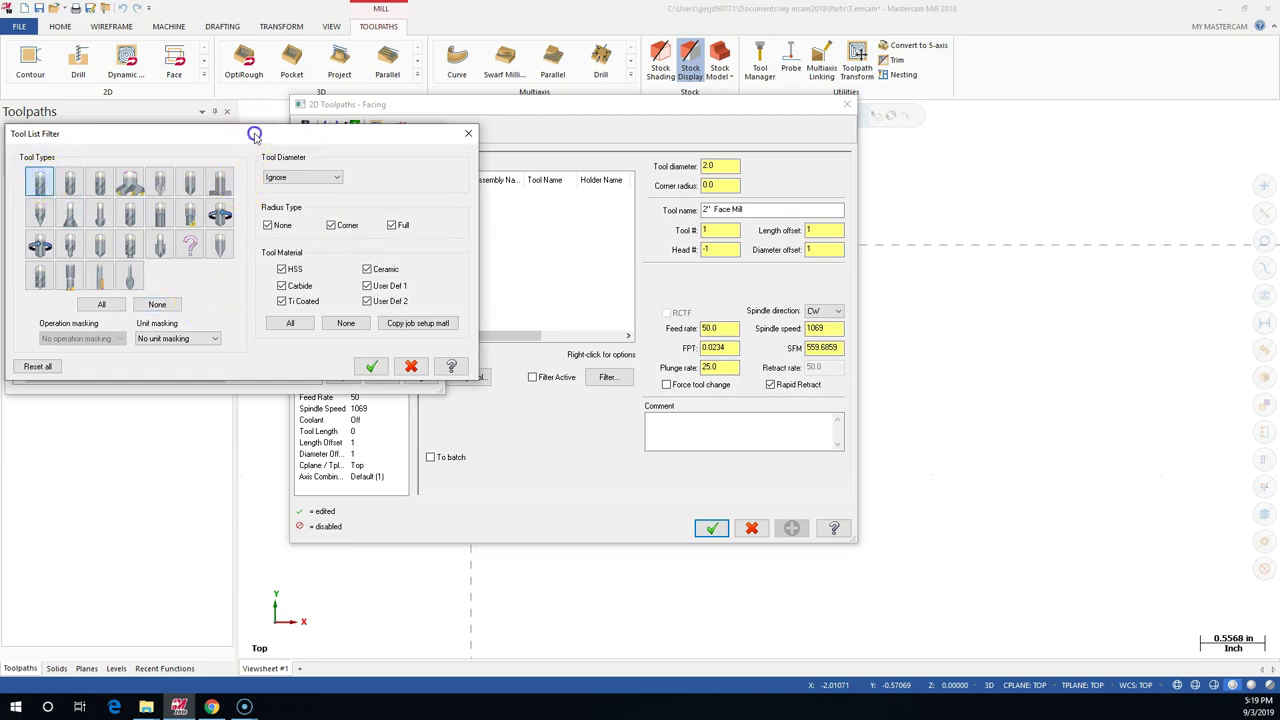
drag(254, 133, 483, 135)
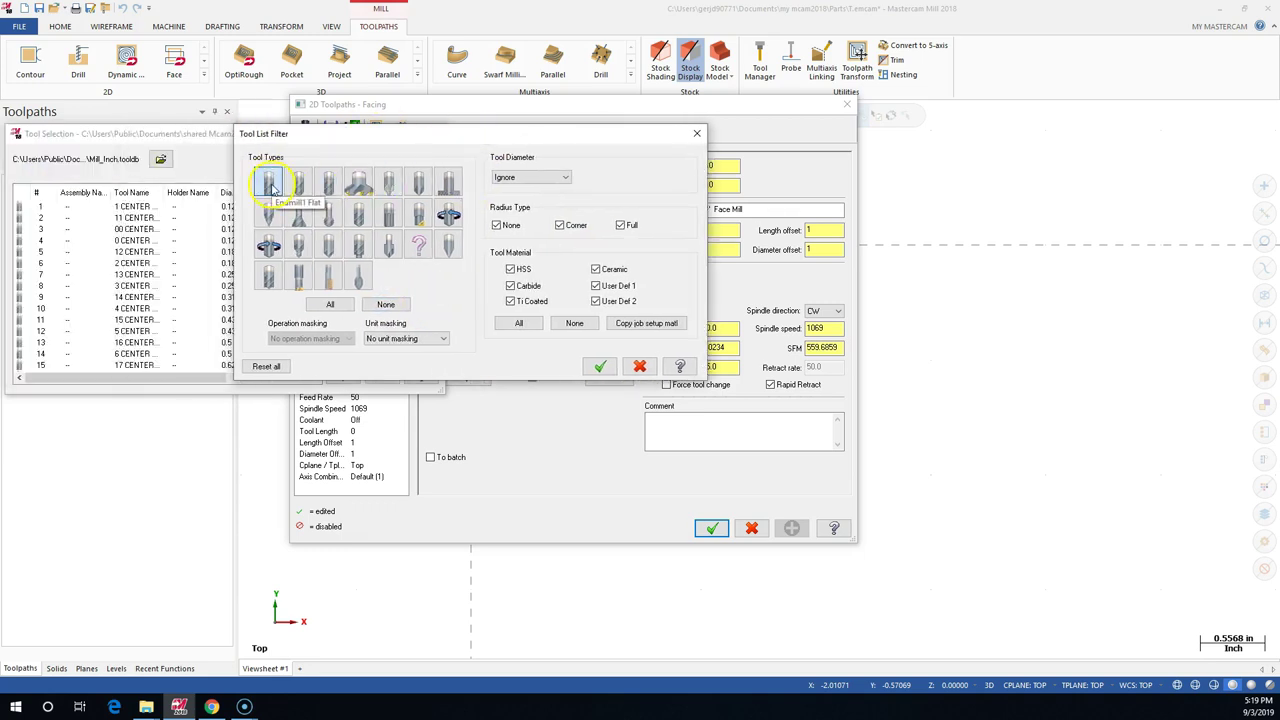
click(600, 367)
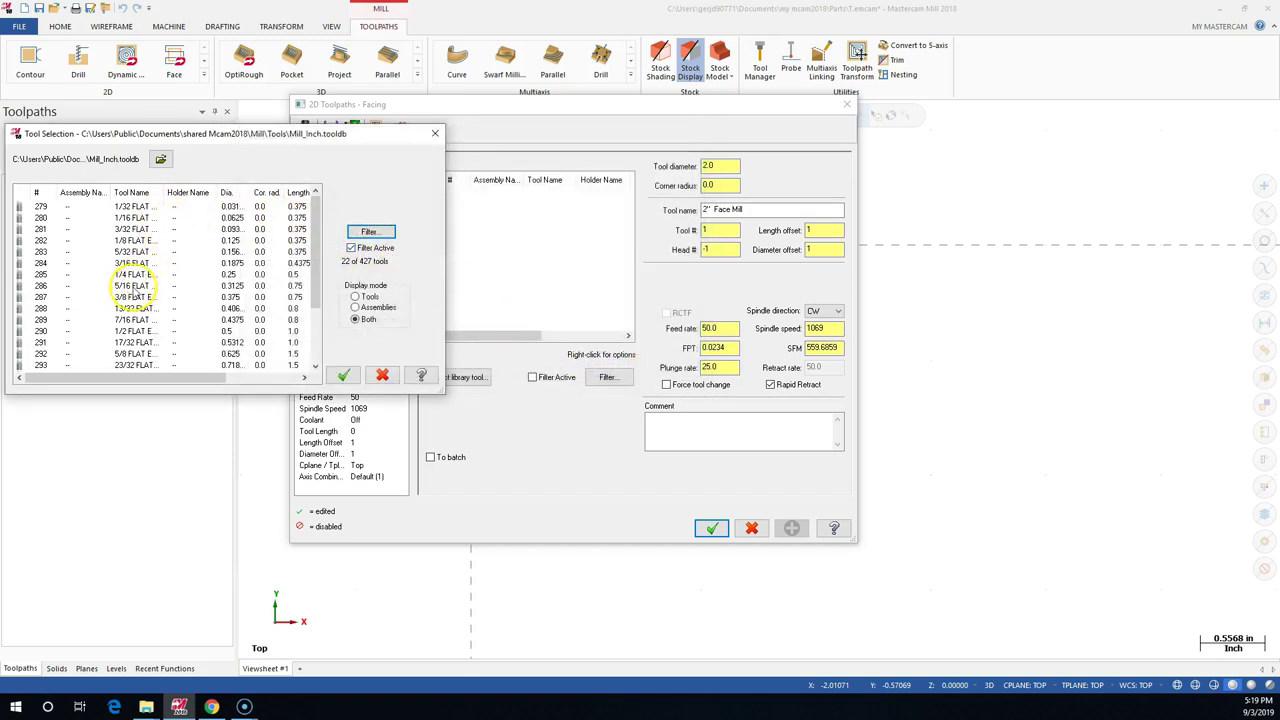
click(128, 331)
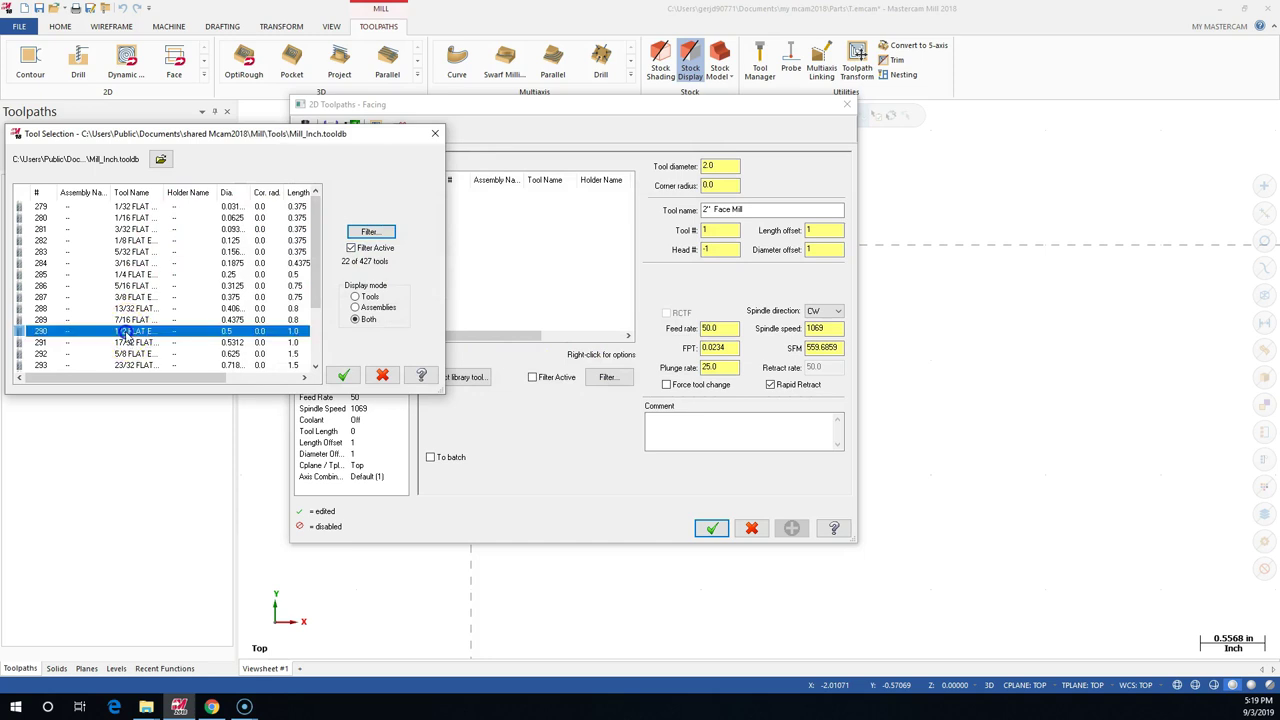
click(342, 376)
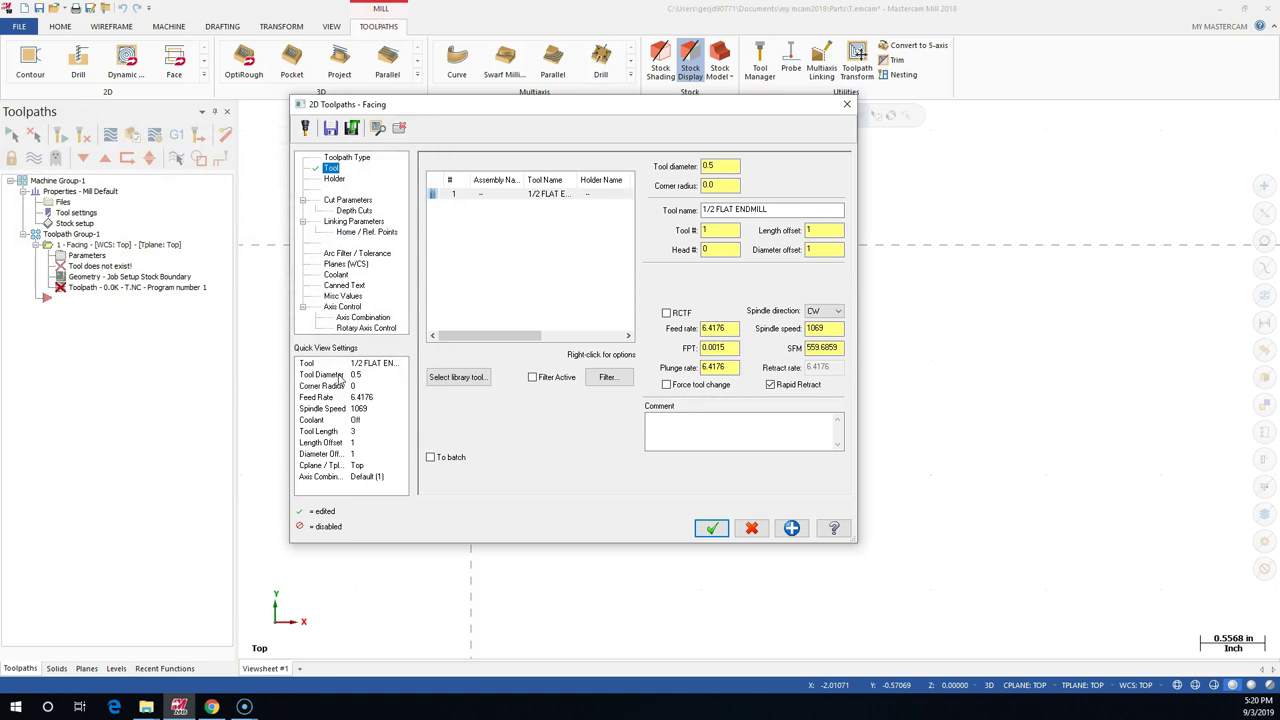
click(348, 381)
click(354, 386)
click(395, 374)
click(535, 196)
click(740, 209)
click(716, 210)
click(809, 230)
click(812, 250)
click(700, 251)
click(715, 252)
click(714, 248)
click(733, 252)
click(721, 280)
click(691, 240)
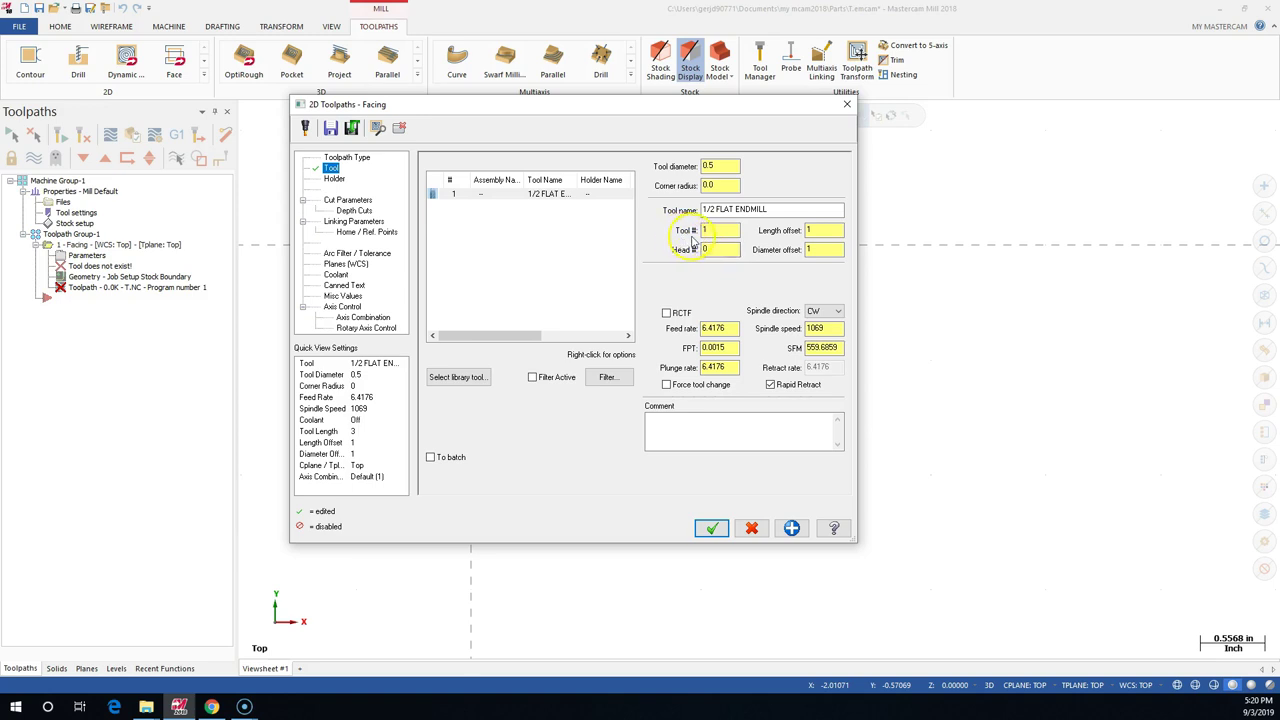
click(810, 231)
click(818, 250)
Set the spindle speed to 4000 and the feed rate to 12.
double_click(822, 329)
text(4000)
key(Tab)
click(731, 348)
double_click(722, 328)
text(12)
key(Tab)
click(740, 347)
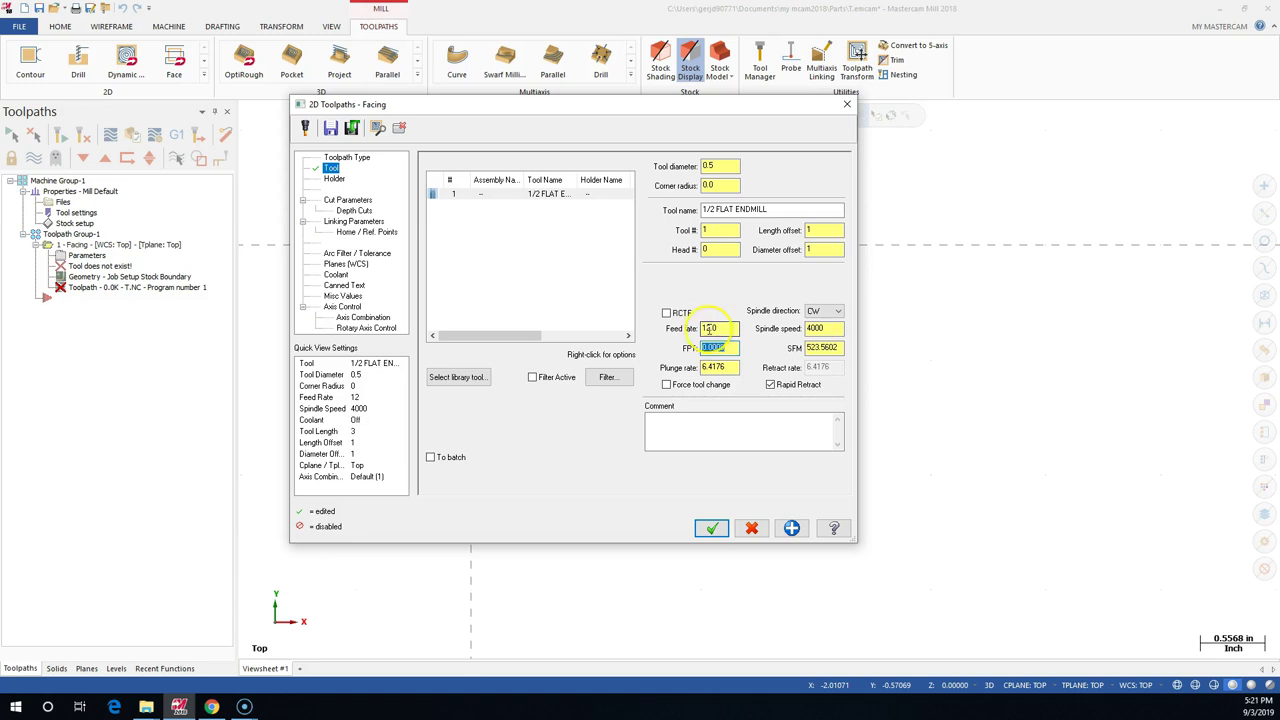
Set the plunge rate to 12, then bring up the tool holder options.
click(729, 367)
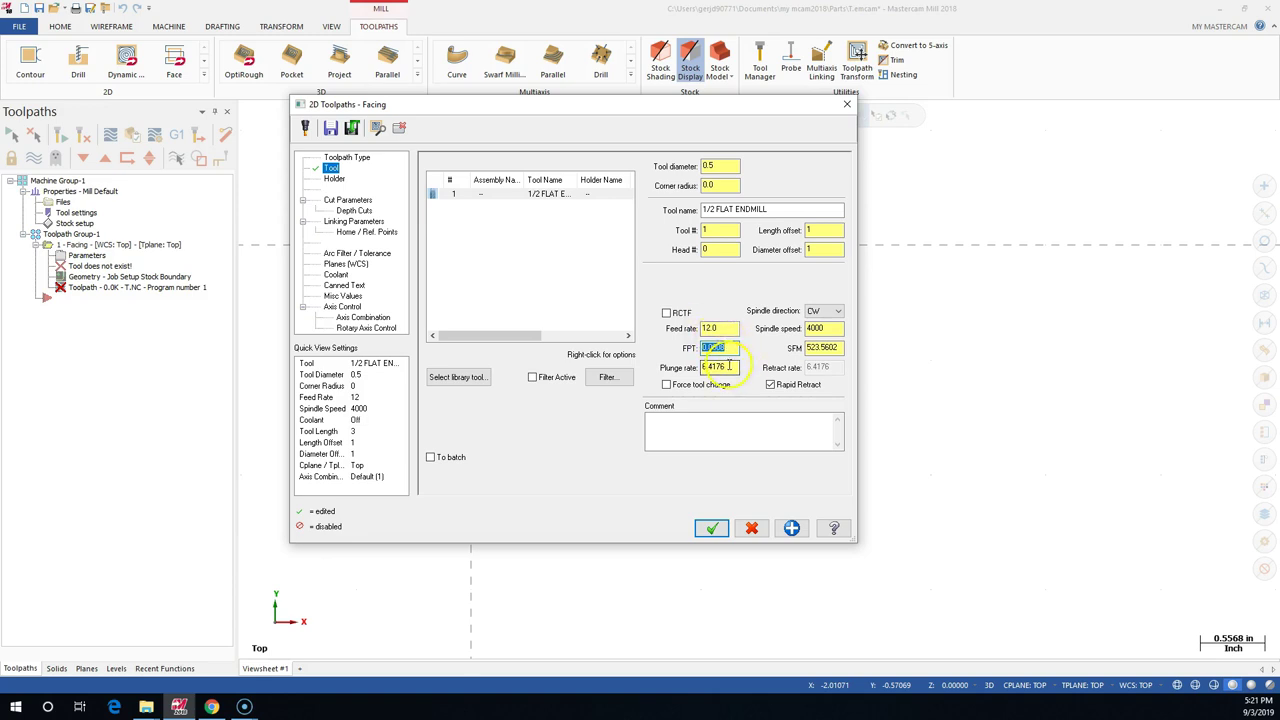
double_click(729, 367)
text(12)
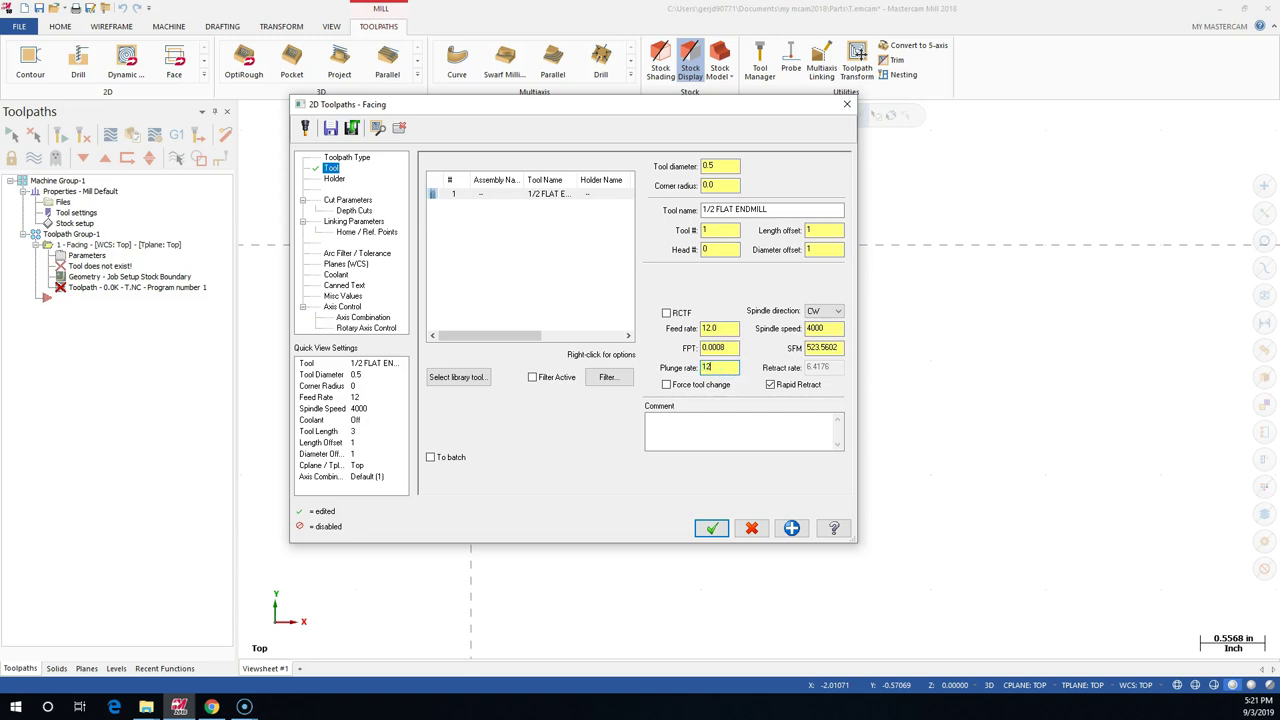
click(787, 370)
text(.)
click(334, 178)
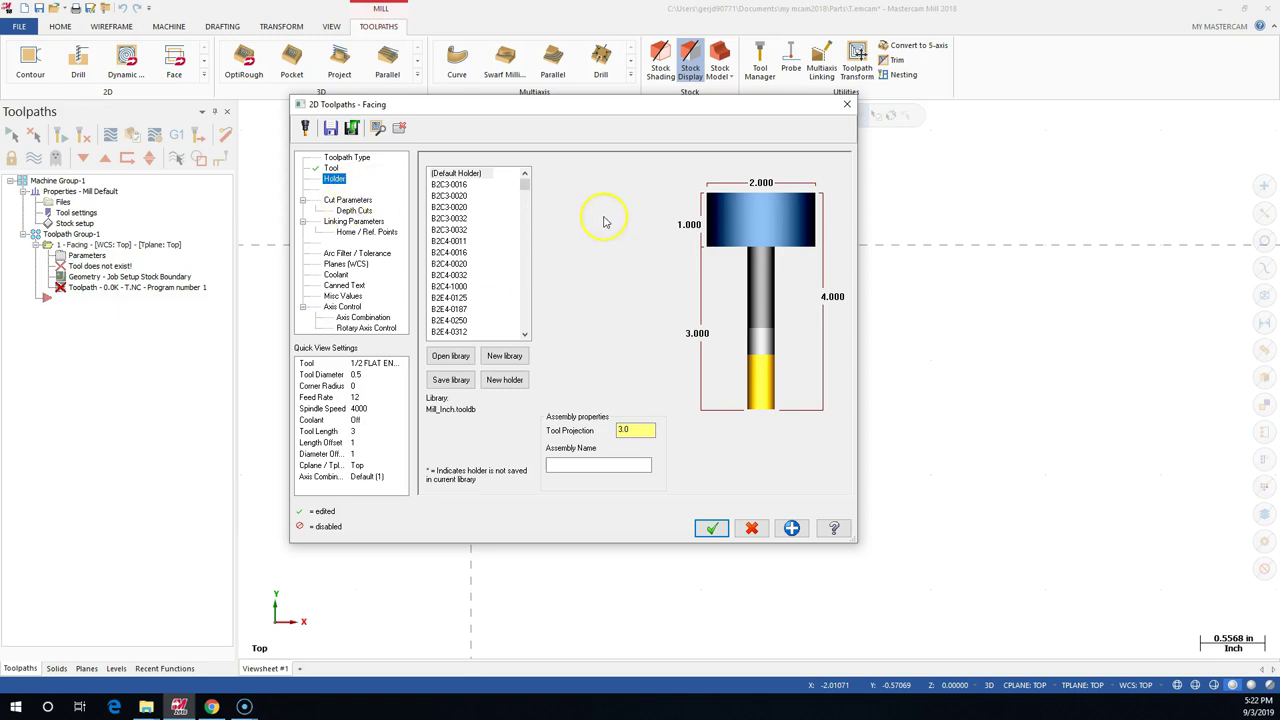
On Cut Parameters, change the facing style from One way to Zigzag, then try Dynamic.
click(343, 200)
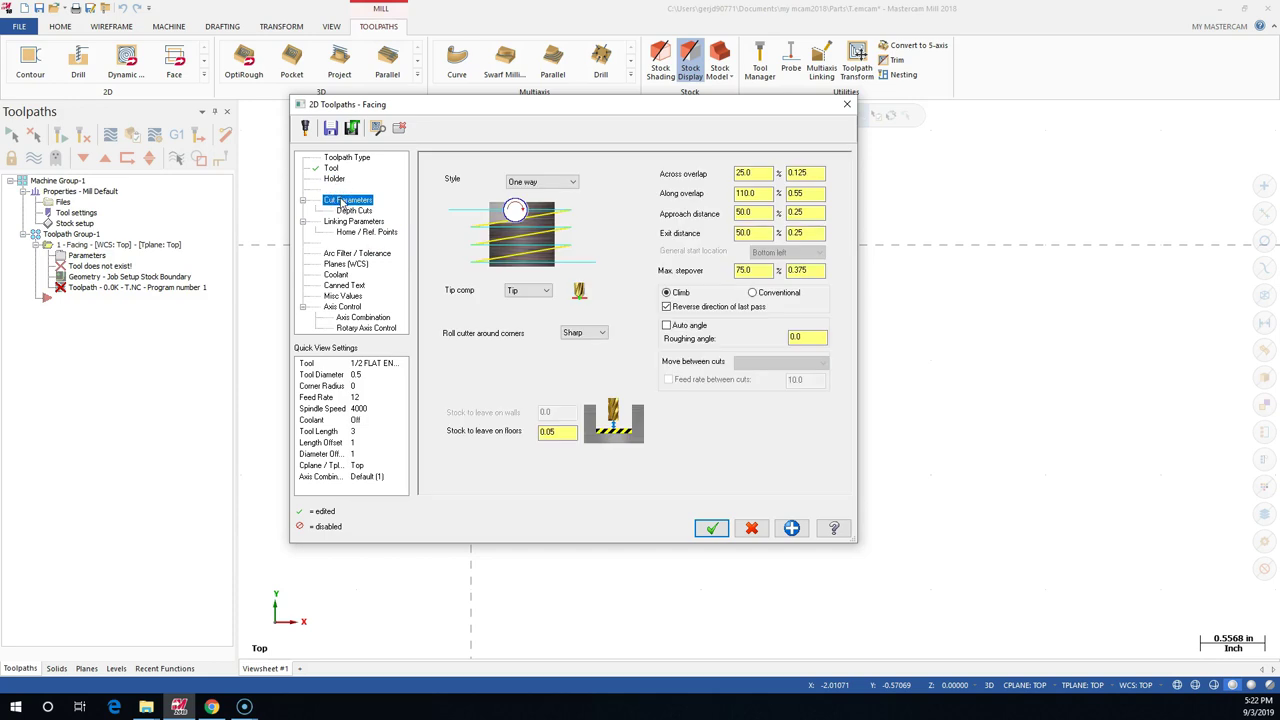
click(348, 210)
click(560, 185)
click(515, 220)
click(545, 181)
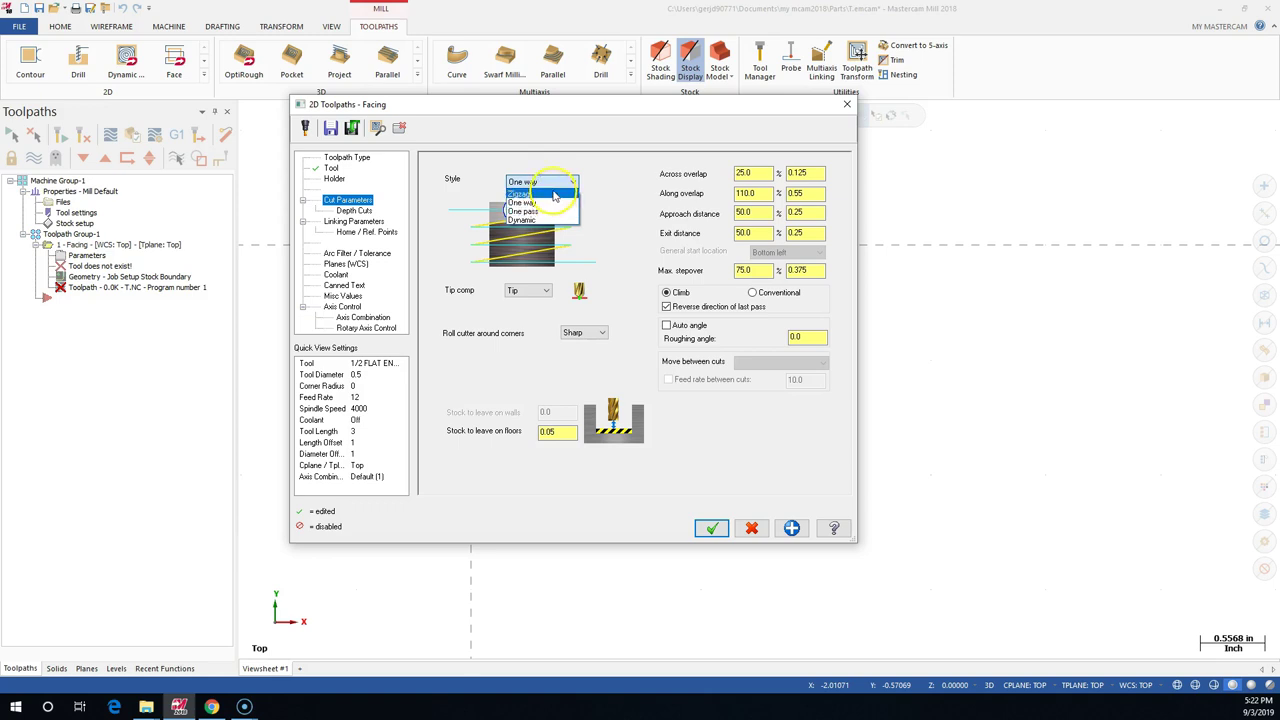
click(553, 194)
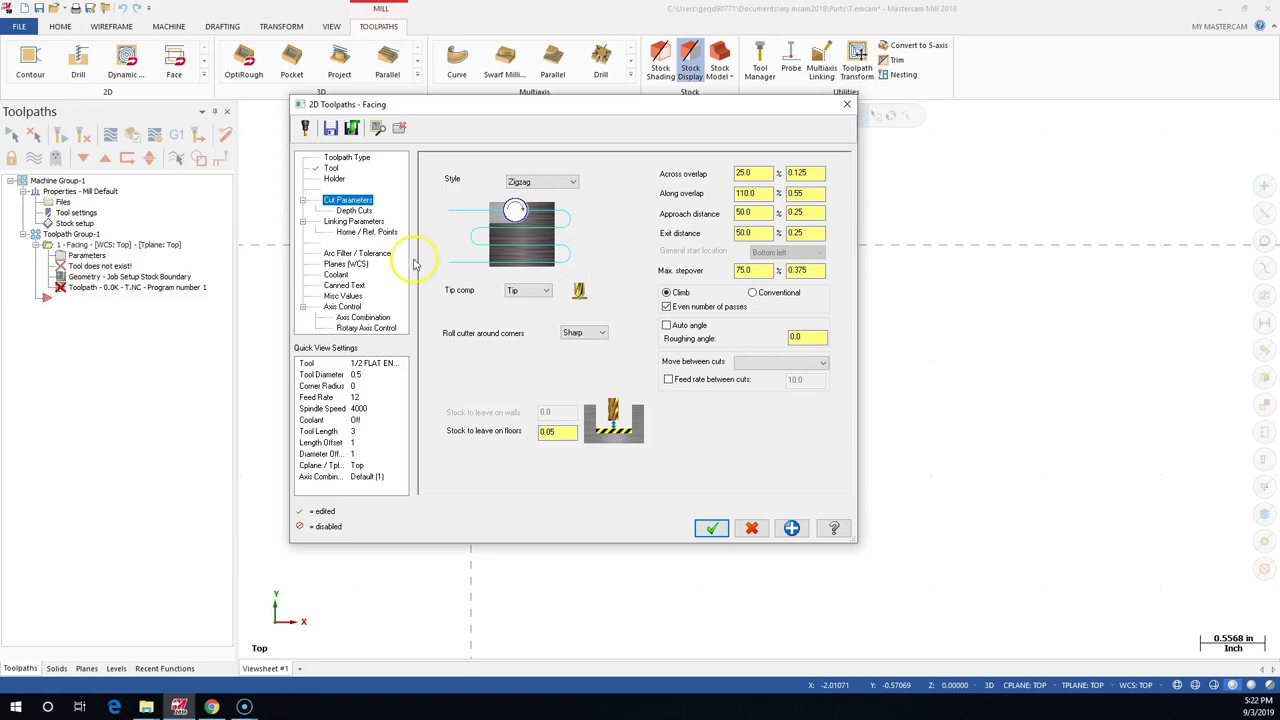
click(574, 183)
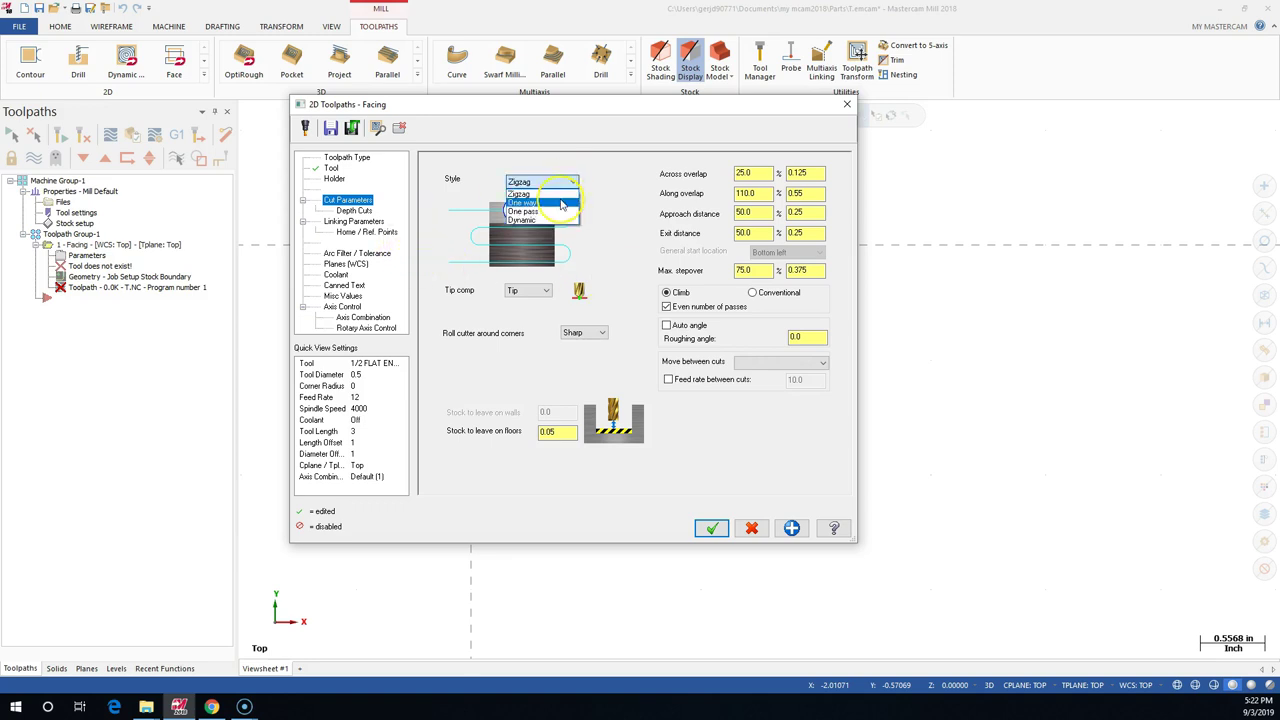
click(559, 213)
Return the facing style from Dynamic to Zigzag.
click(557, 222)
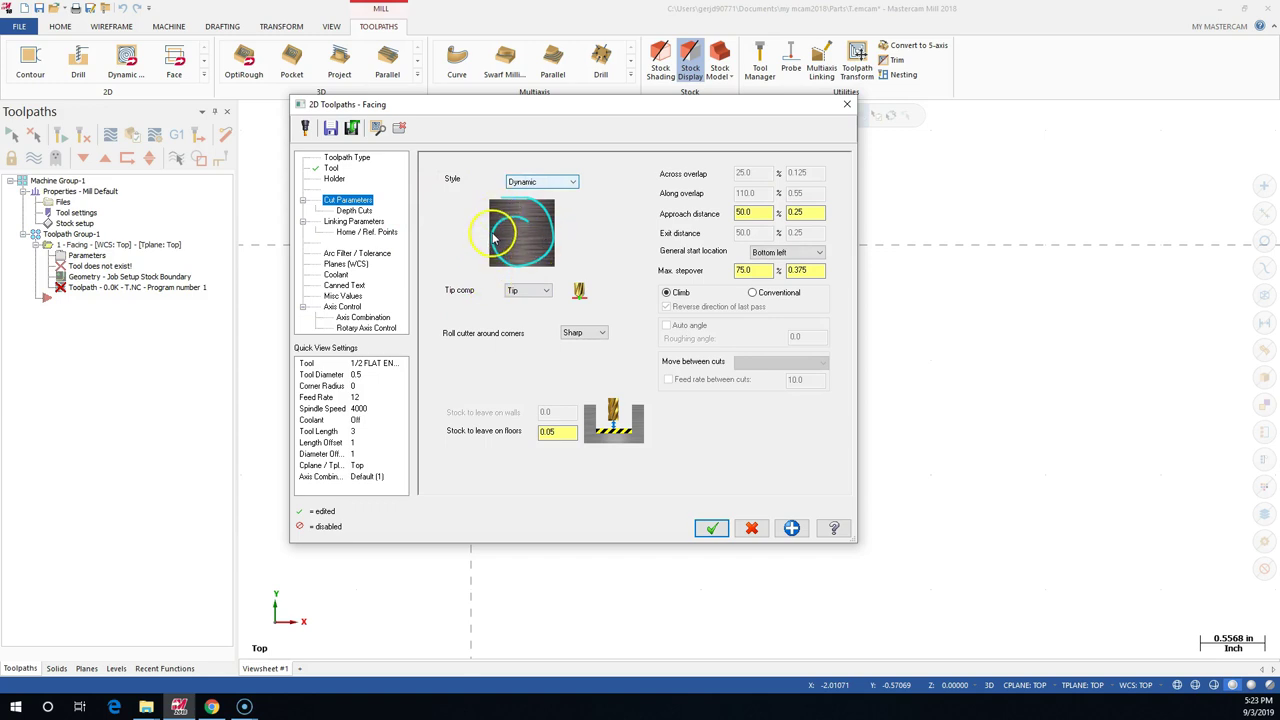
click(575, 185)
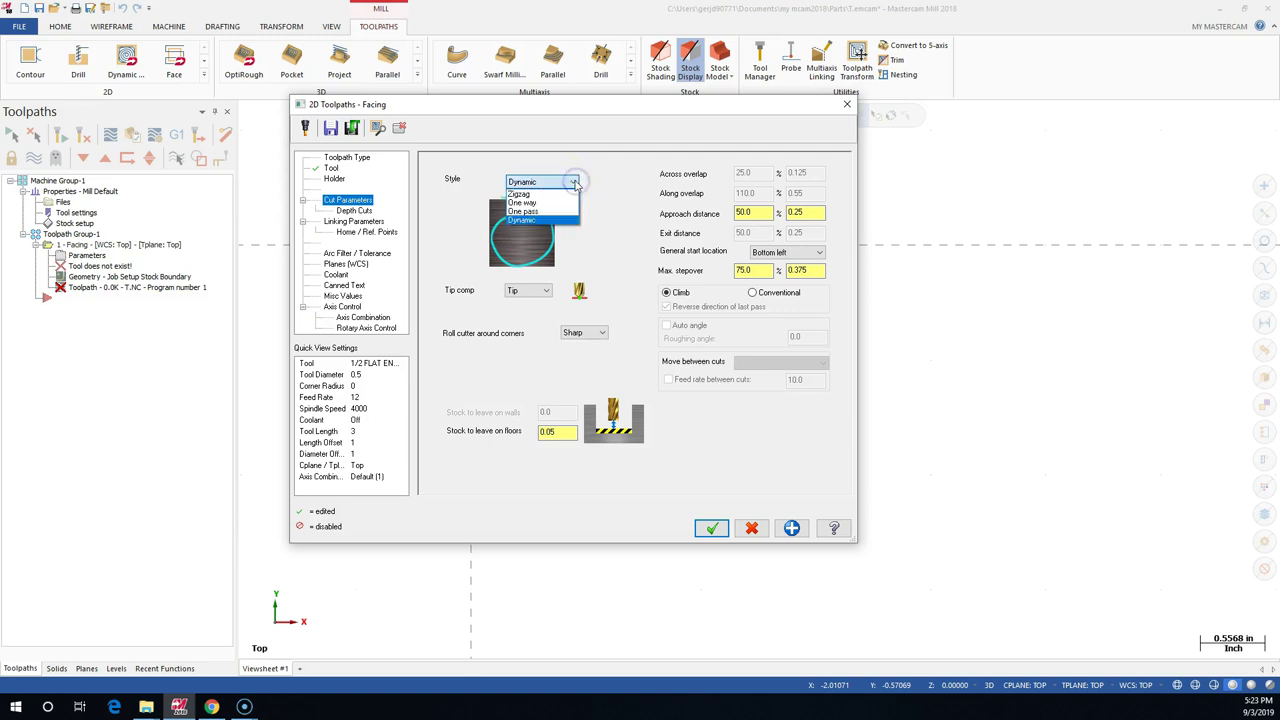
click(527, 193)
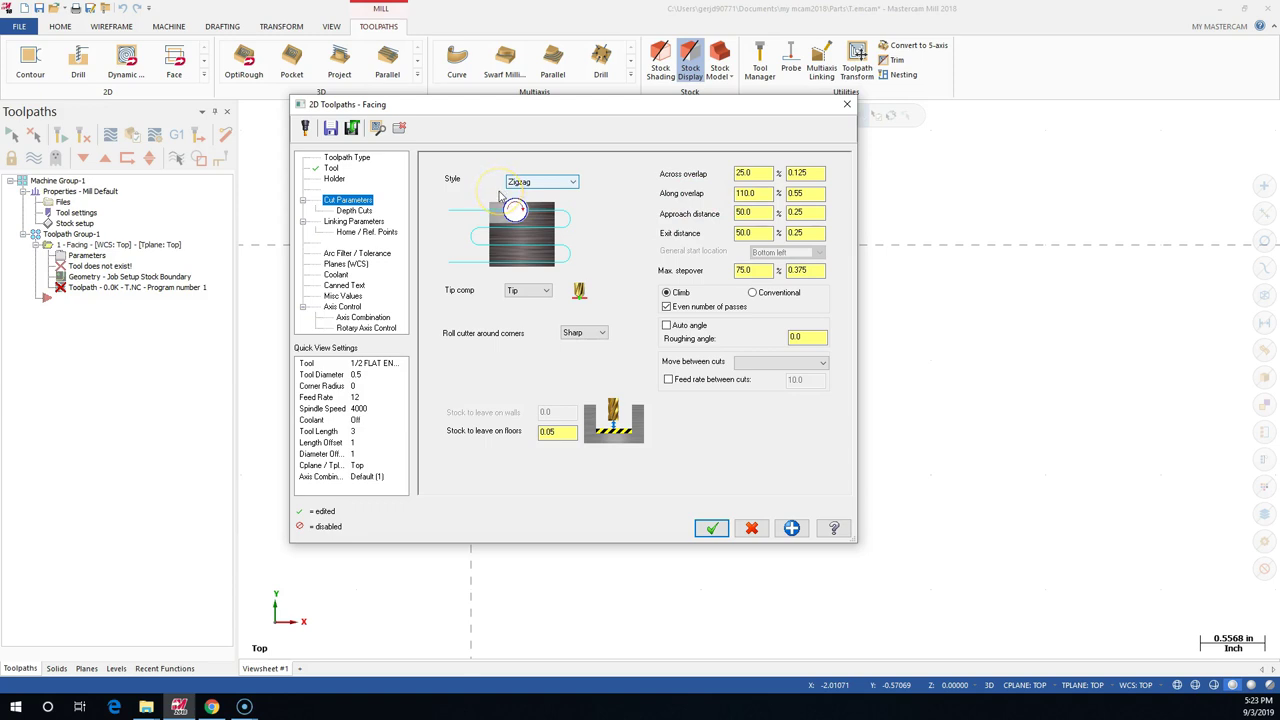
Uncheck Even number of passes in the facing cut options.
click(805, 195)
click(765, 213)
click(810, 213)
click(797, 233)
click(794, 231)
click(814, 271)
click(820, 272)
click(700, 295)
click(667, 307)
Check the Move between cuts choices and set stock to leave on floors to 0.
drag(586, 101, 1058, 148)
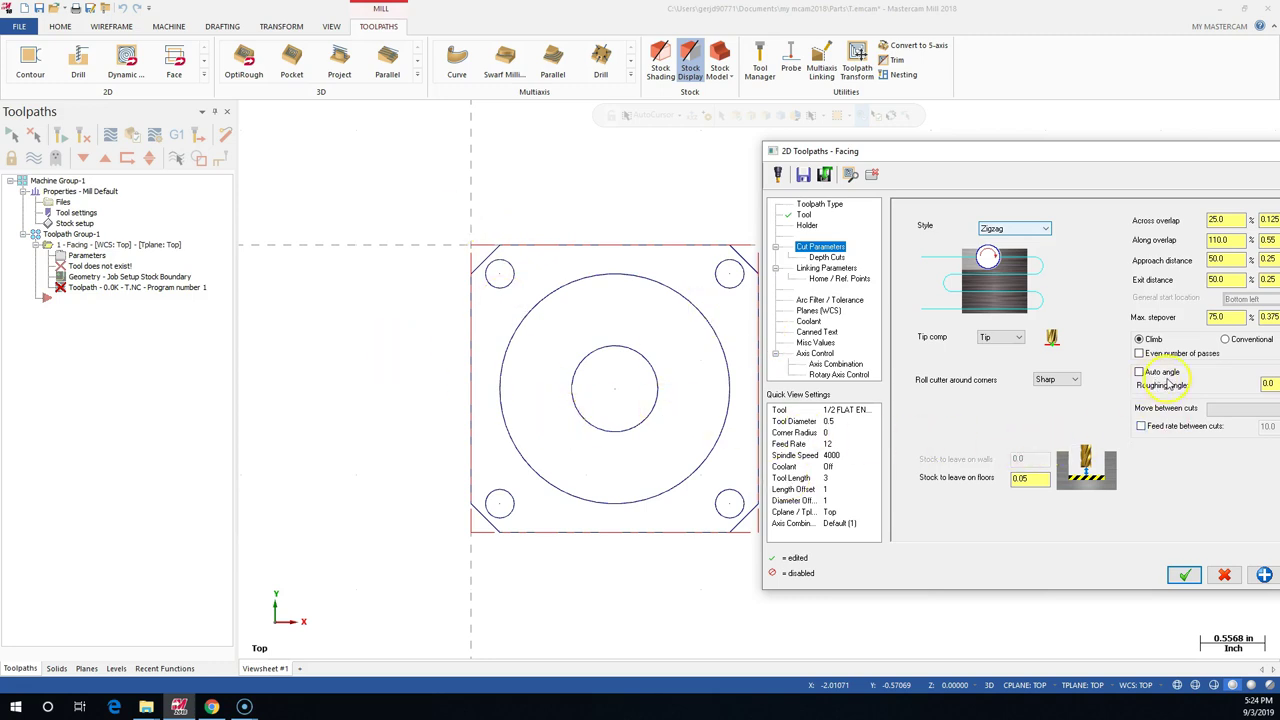
drag(1108, 156, 714, 90)
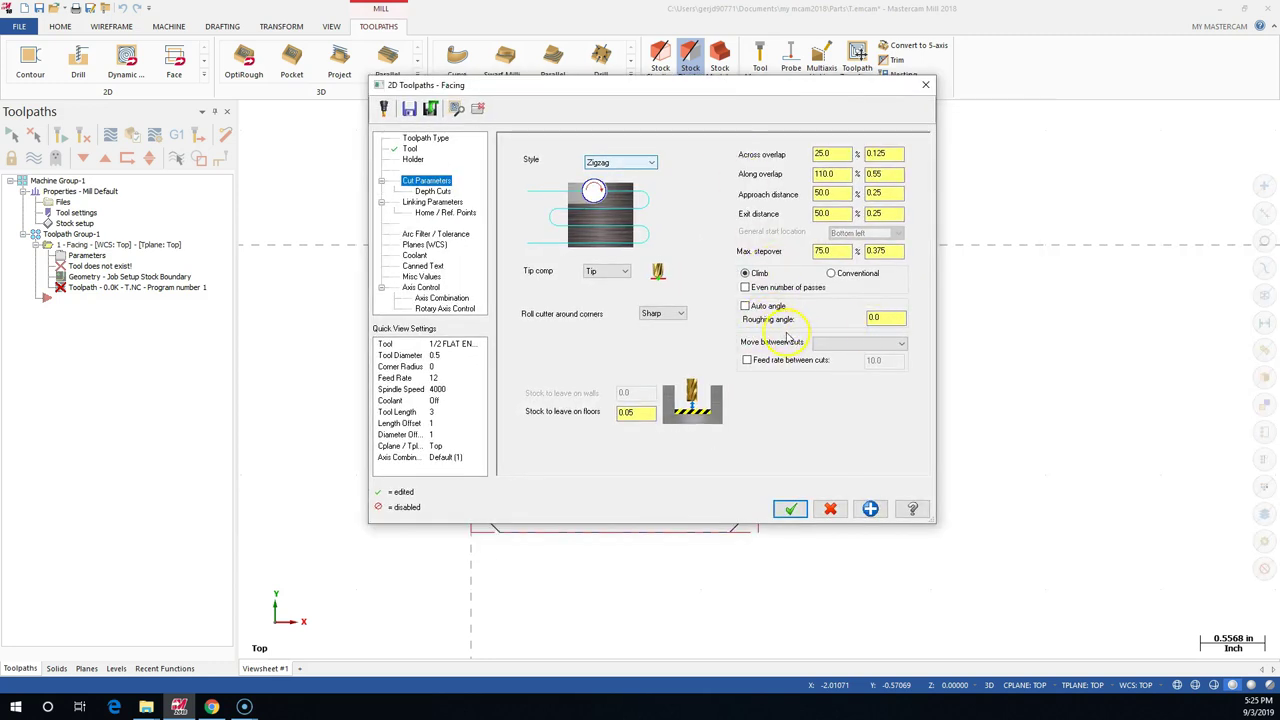
click(904, 345)
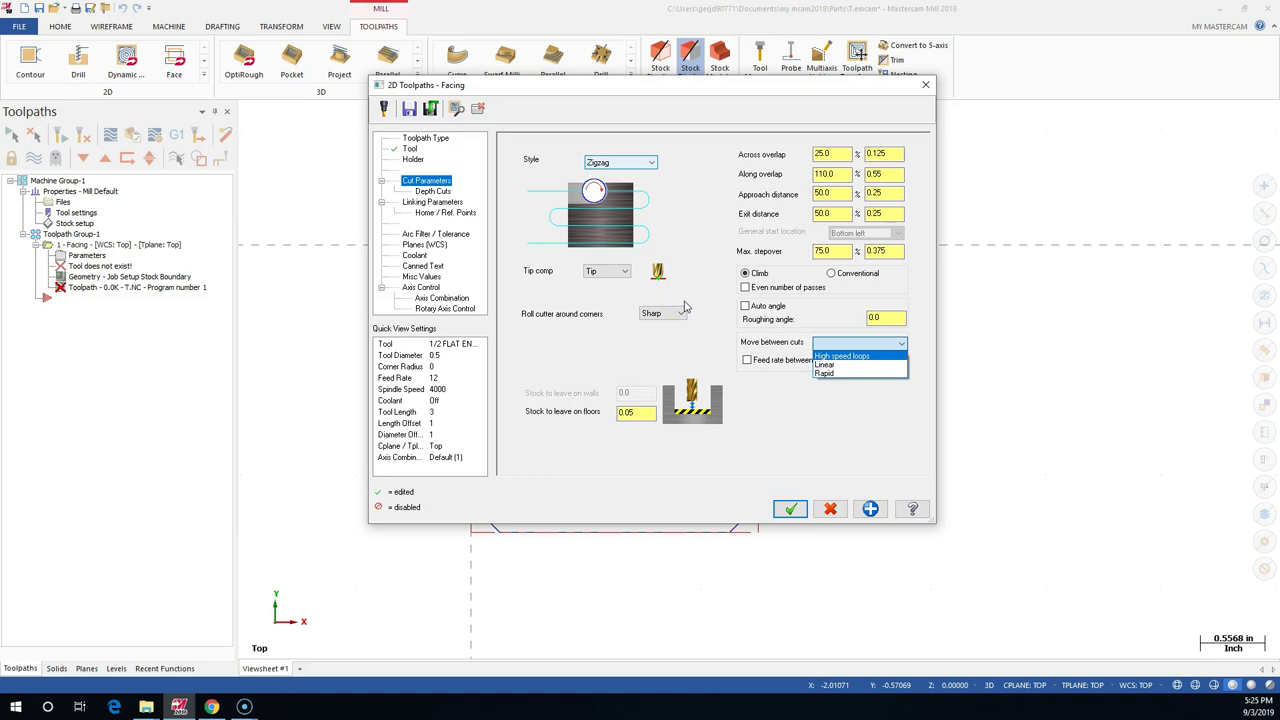
click(845, 432)
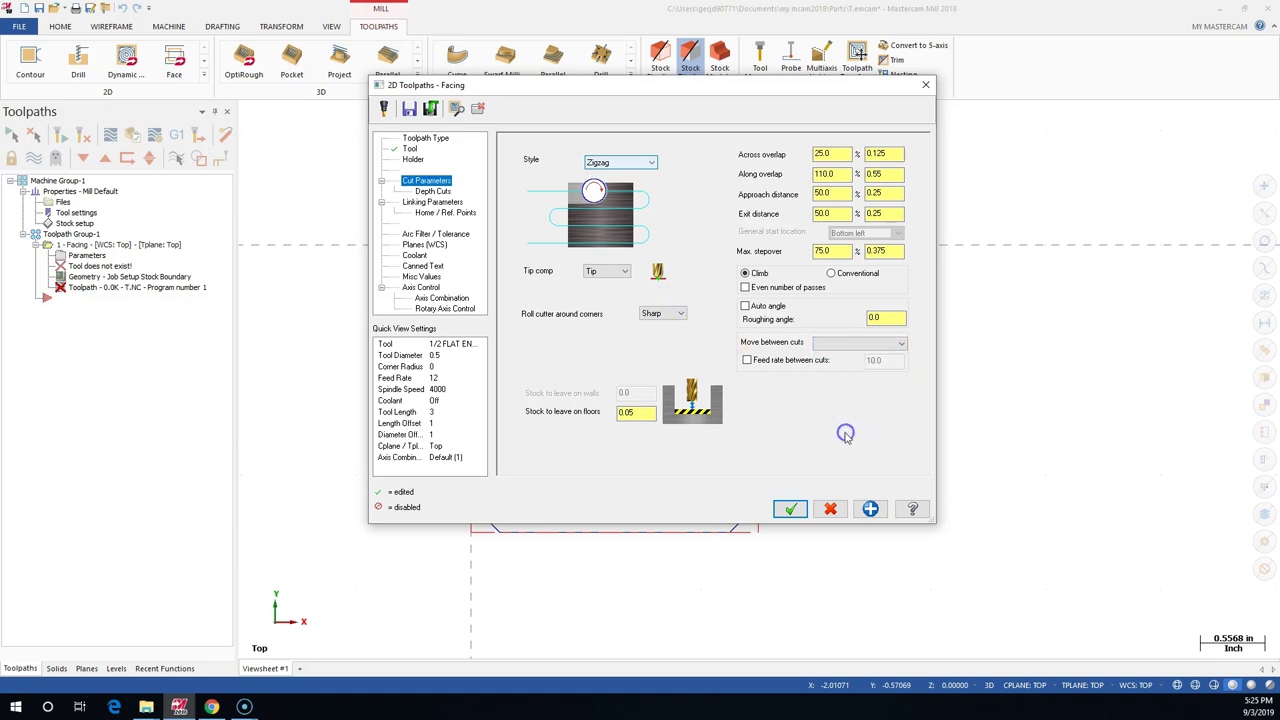
click(790, 413)
double_click(630, 413)
text(0)
key(Return)
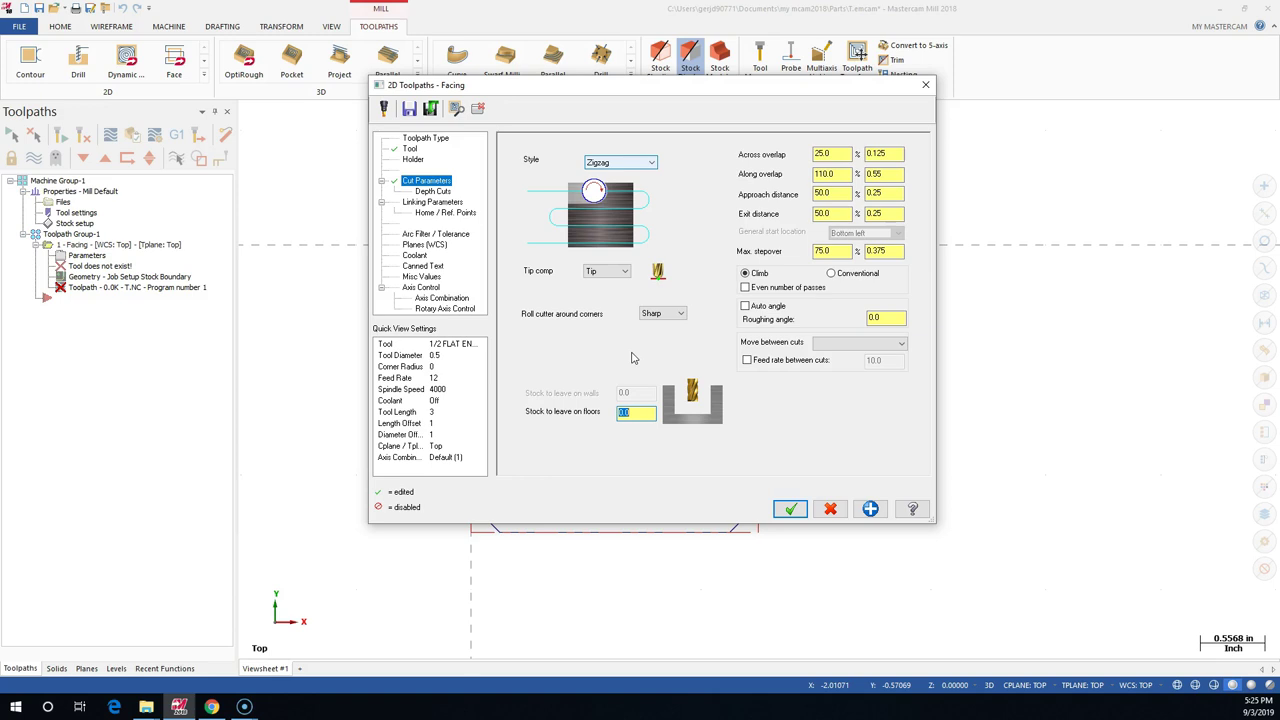
Disable Depth cuts so facing runs in a single pass, then show Linking Parameters.
click(435, 191)
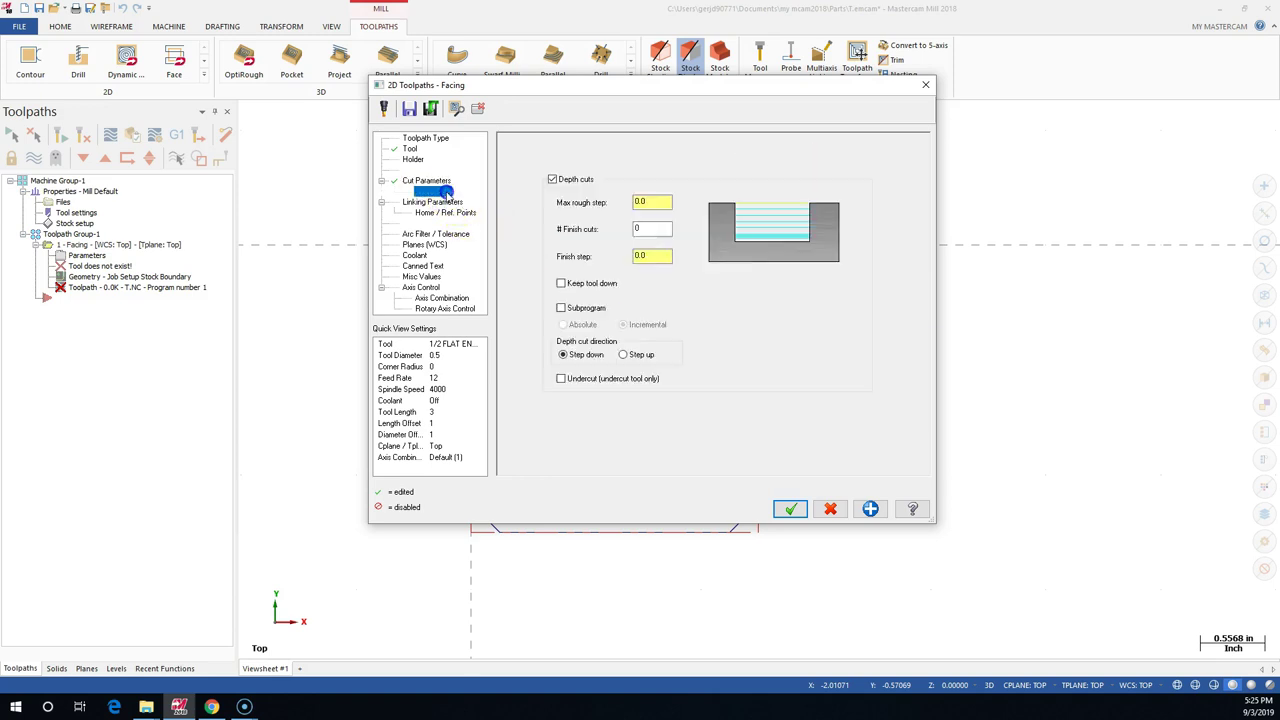
click(552, 179)
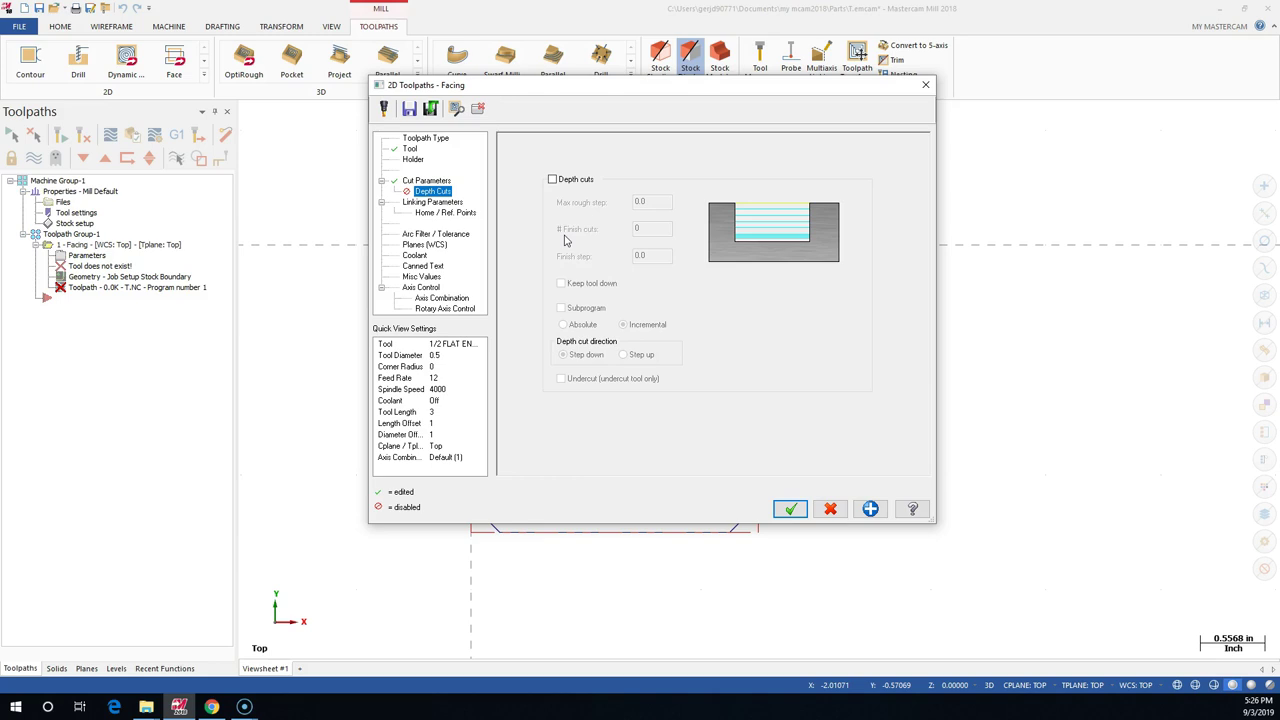
click(441, 203)
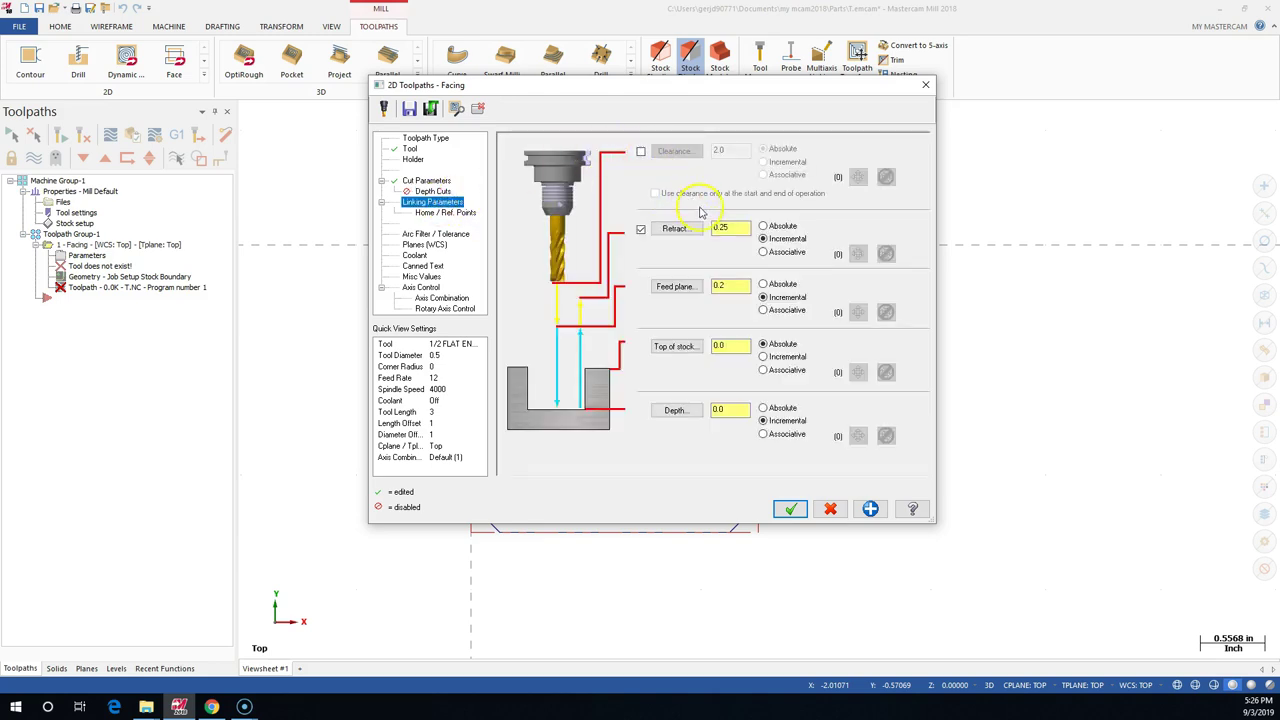
Change the retract height from 0.25 to 1.0.
double_click(724, 229)
click(734, 238)
click(729, 229)
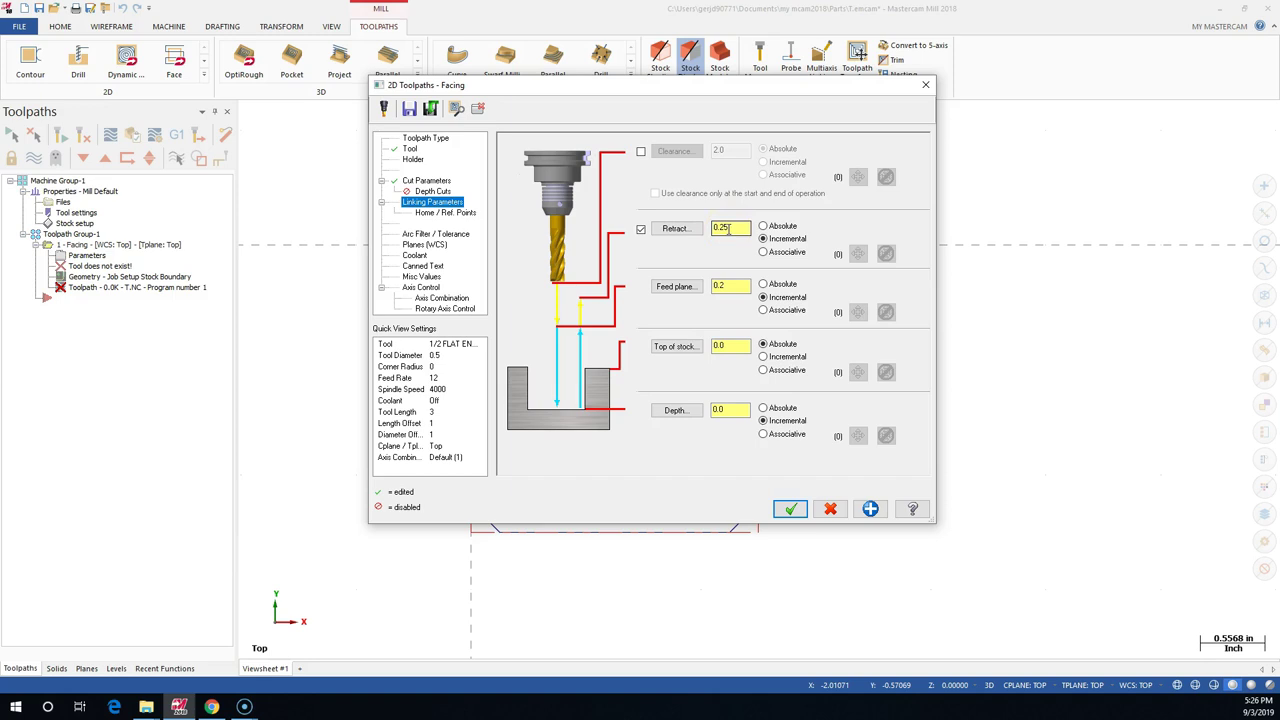
click(706, 218)
click(725, 229)
click(716, 229)
click(728, 228)
click(727, 225)
double_click(722, 230)
click(731, 245)
double_click(730, 228)
text(1)
click(716, 228)
Change the feed plane height from 0.2 to 0.1.
double_click(729, 285)
key(BackSpace)
text(0.5)
click(718, 284)
text(.1)
Make retract, feed plane and depth heights Absolute, then show Home / Ref. Points.
click(763, 226)
click(763, 284)
click(760, 384)
click(748, 314)
click(741, 346)
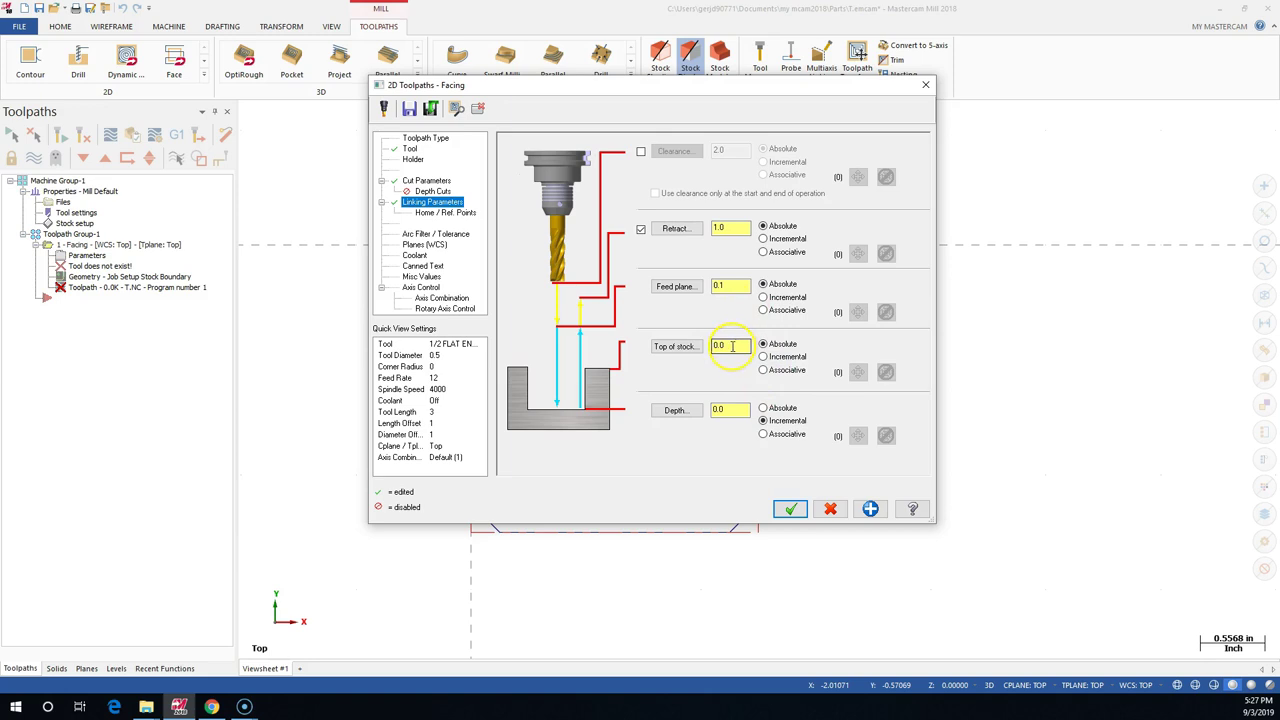
click(737, 409)
click(763, 408)
click(738, 408)
click(739, 408)
click(440, 212)
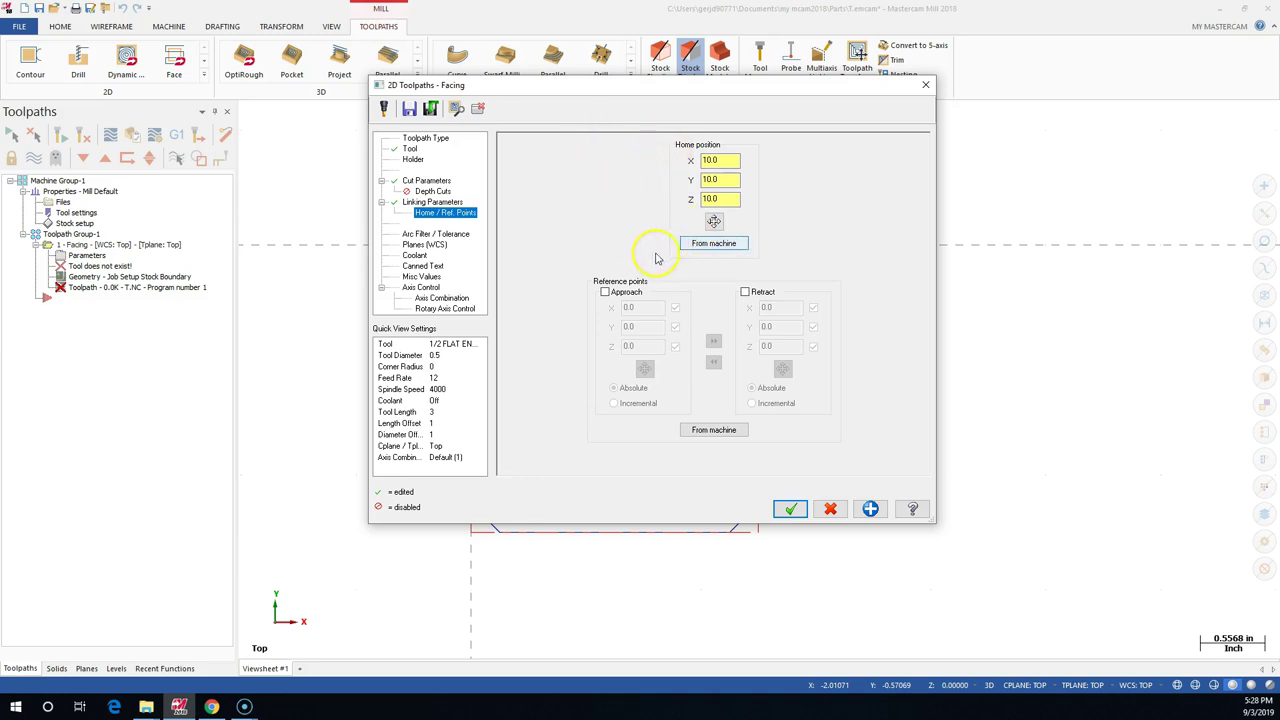
Review the arc filter, plane, coolant, canned text, misc values and axis pages.
click(449, 235)
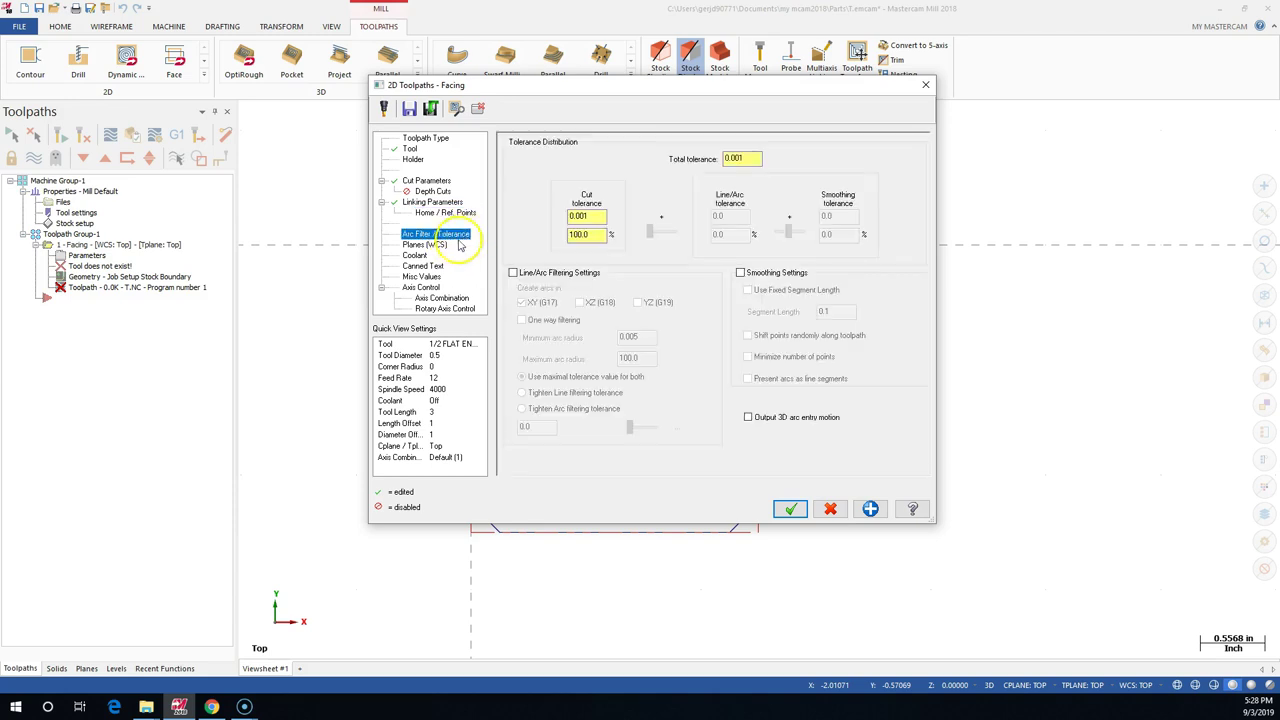
click(418, 246)
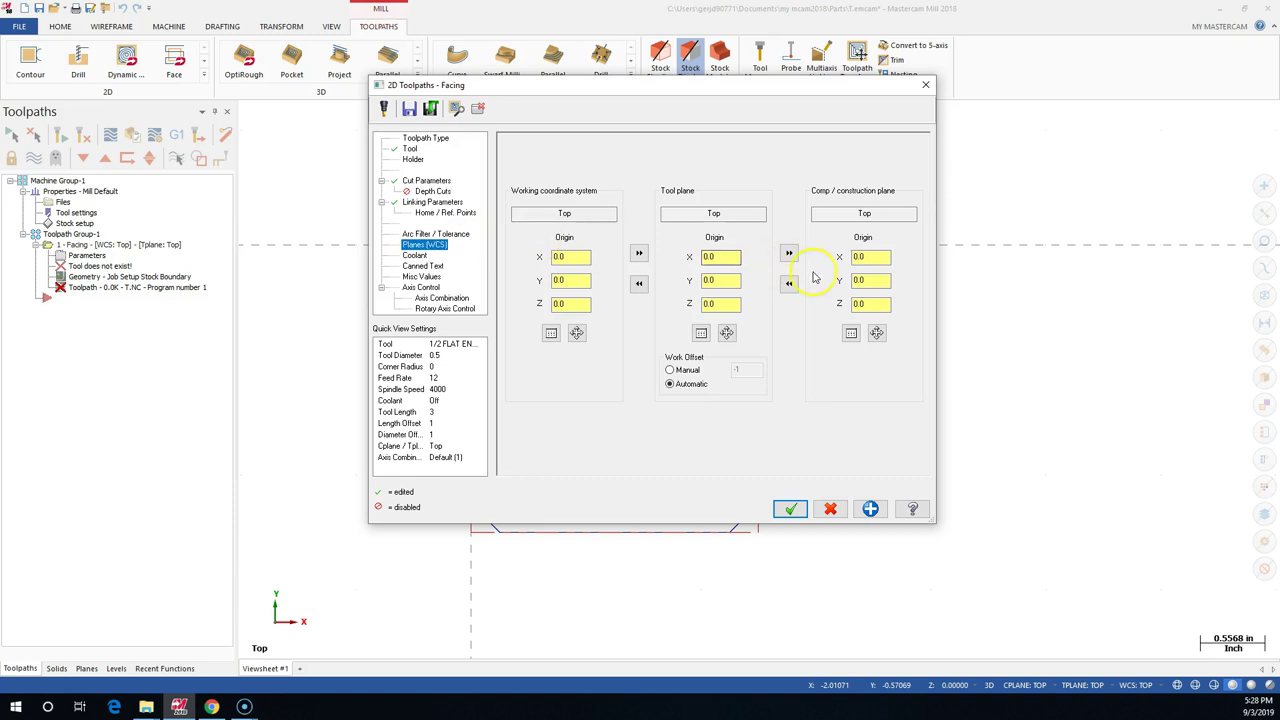
click(414, 256)
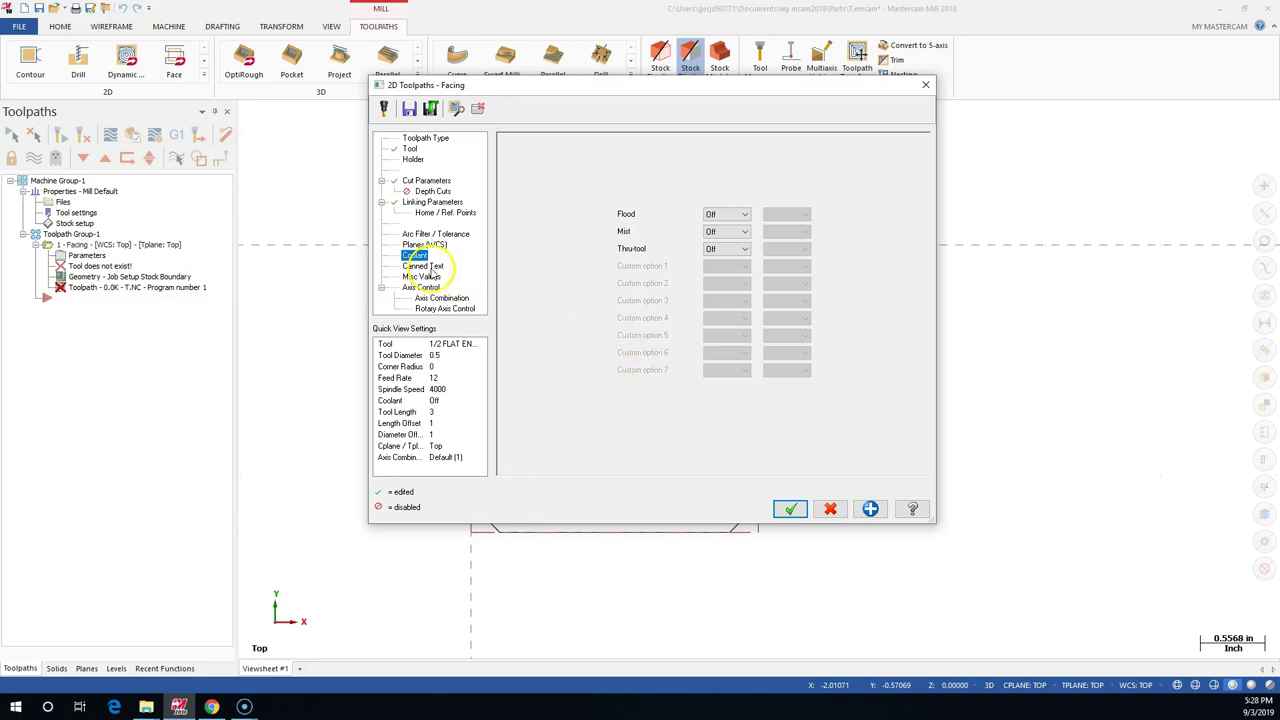
click(428, 267)
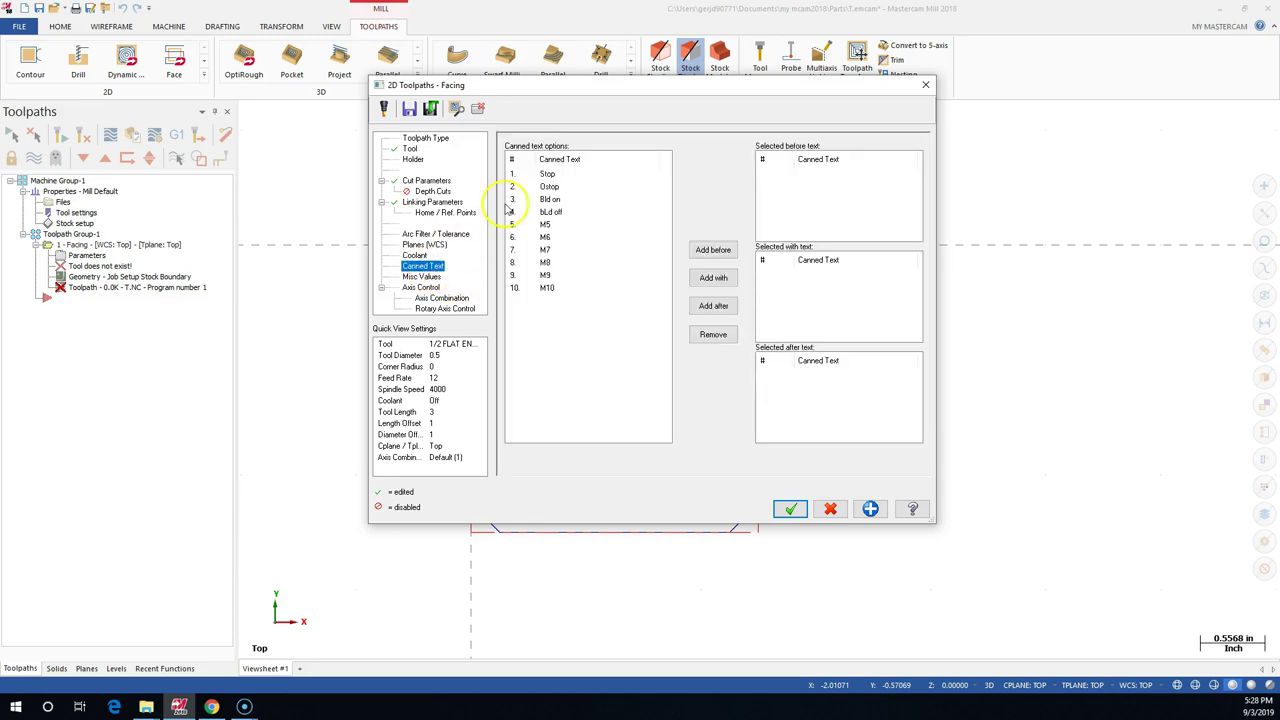
click(421, 276)
click(434, 298)
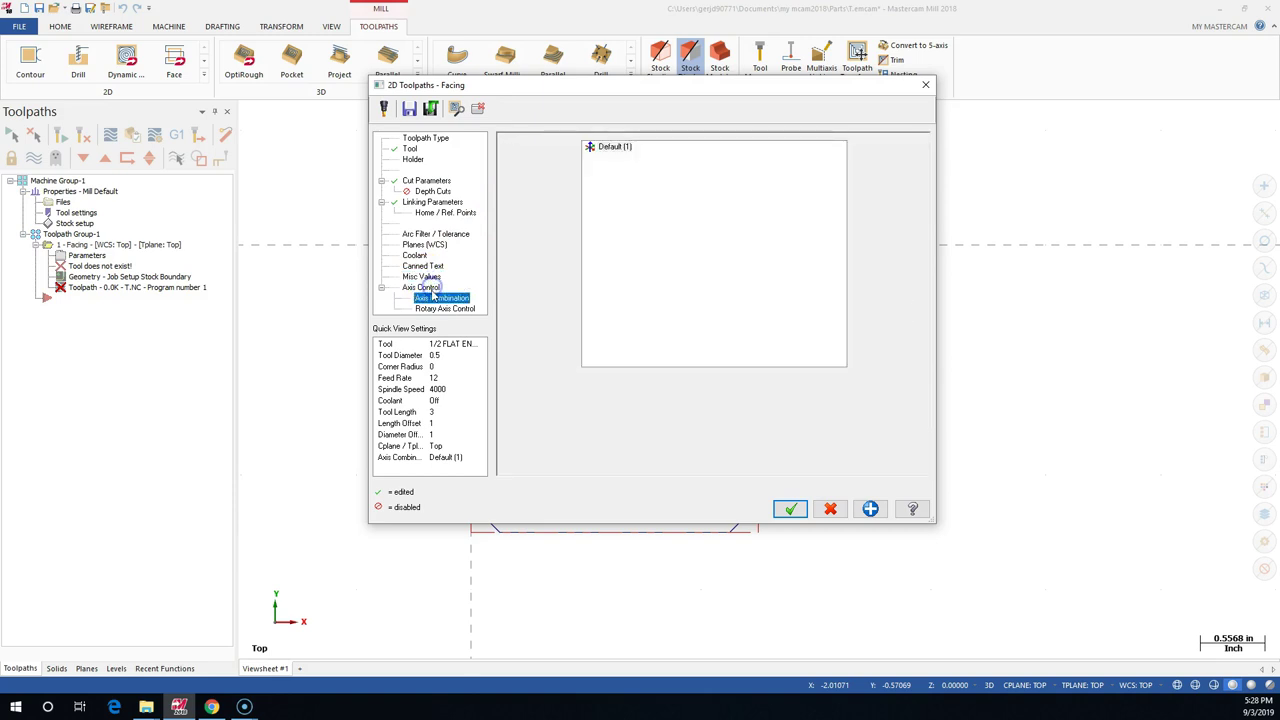
click(440, 309)
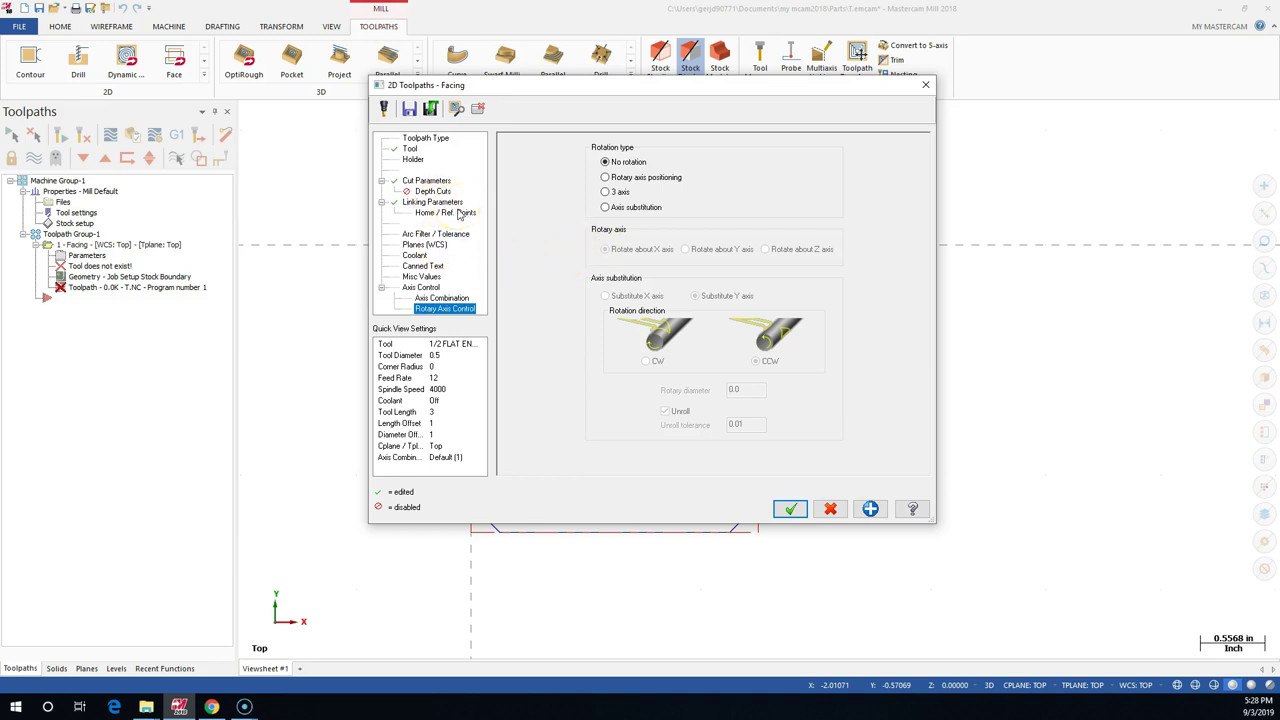
Accept the facing parameters to generate the zigzag toolpath, then reopen its Parameters.
click(414, 255)
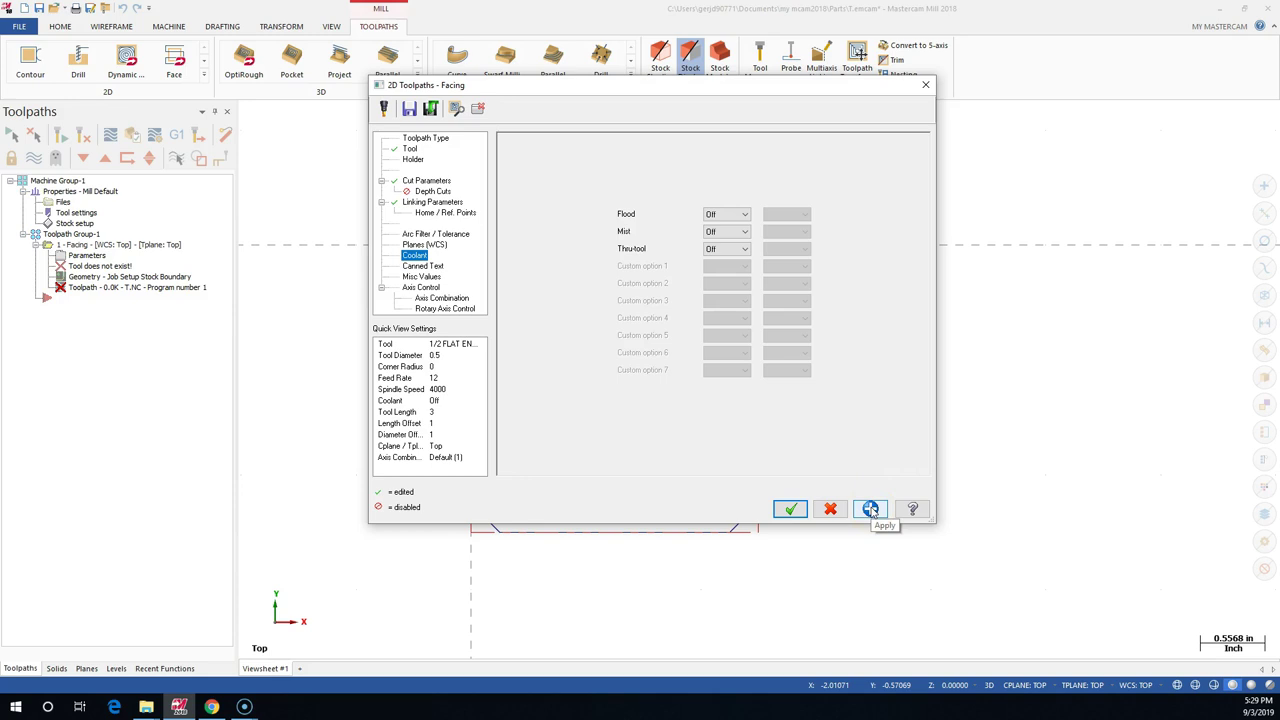
click(792, 510)
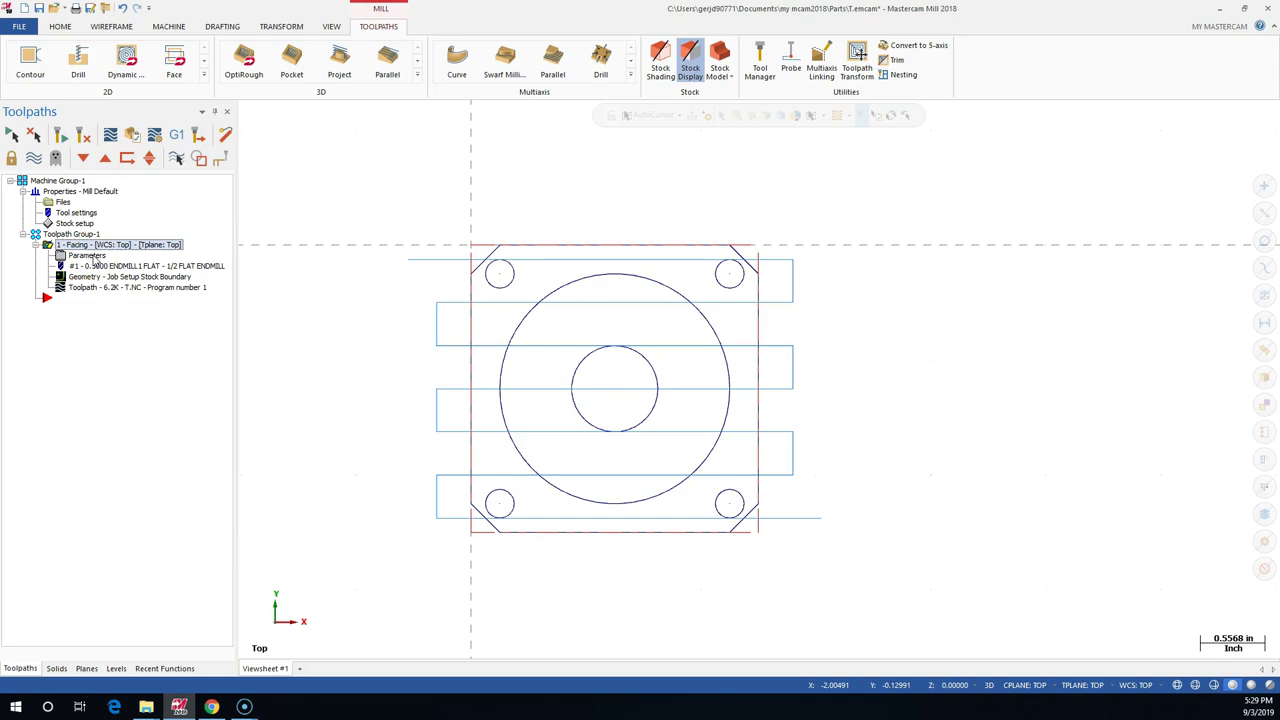
click(88, 256)
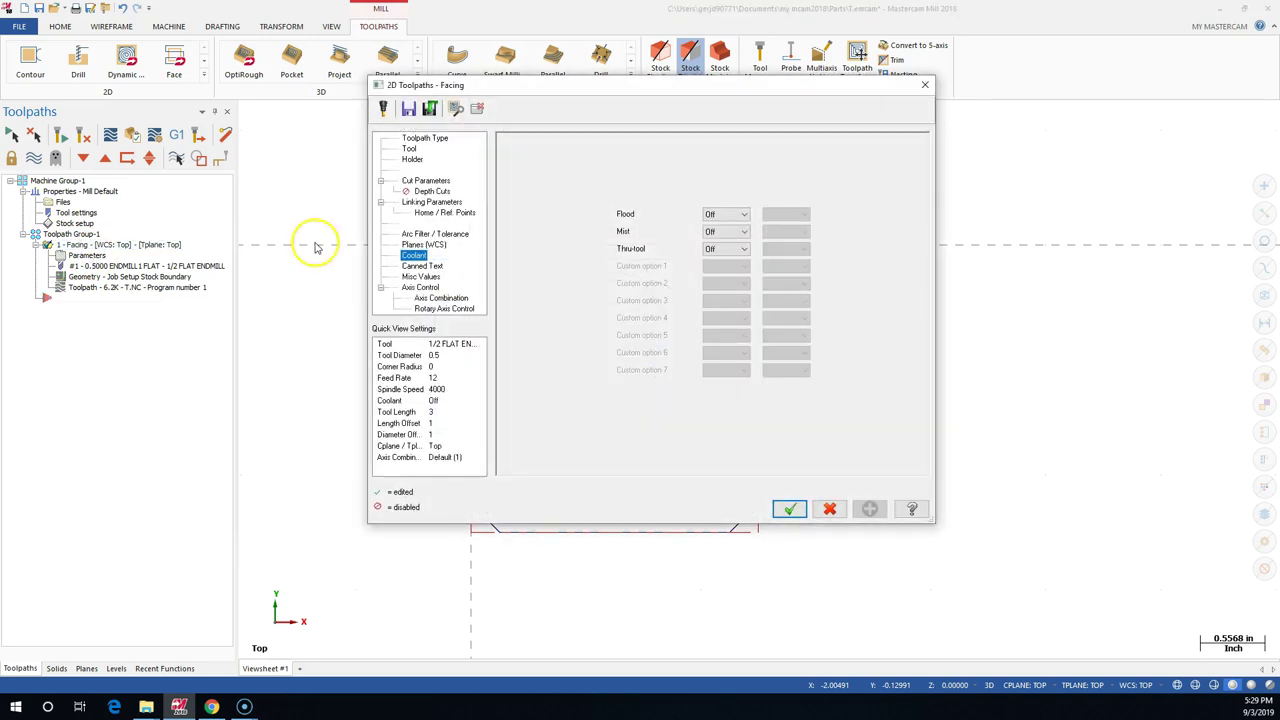
Set Move between cuts to High speed loops on Cut Parameters and accept.
click(427, 182)
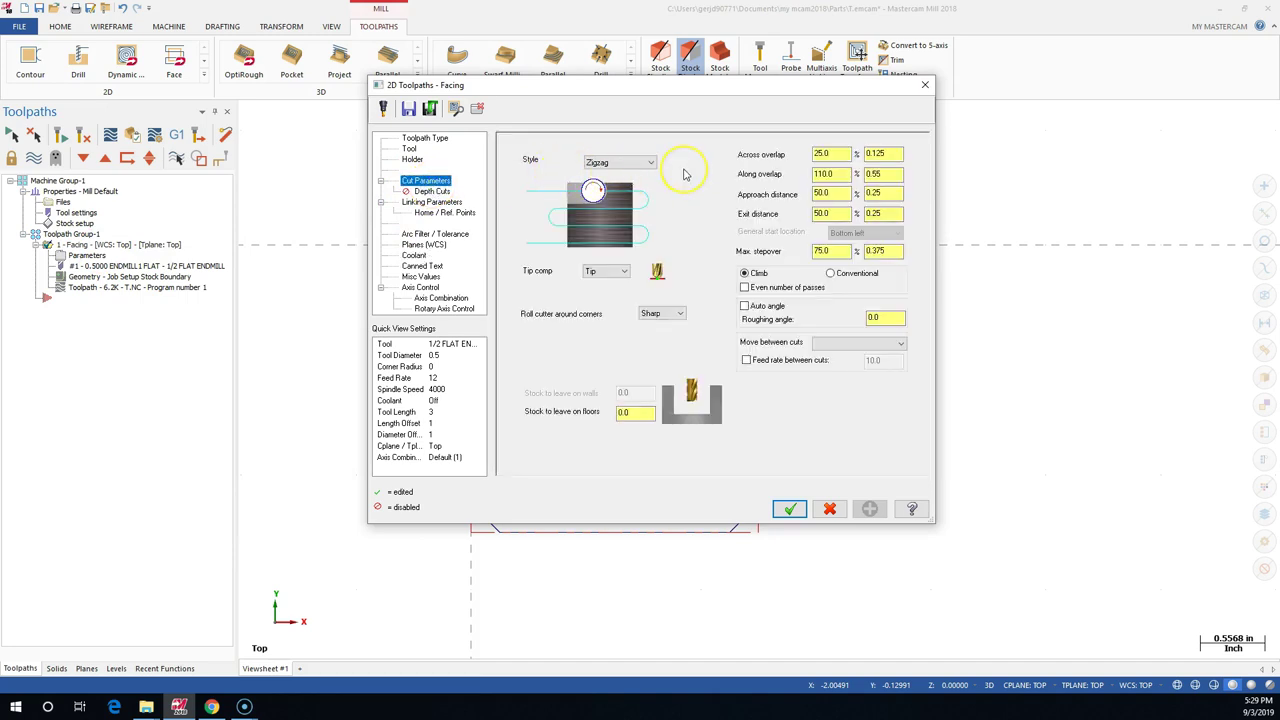
click(848, 320)
click(848, 342)
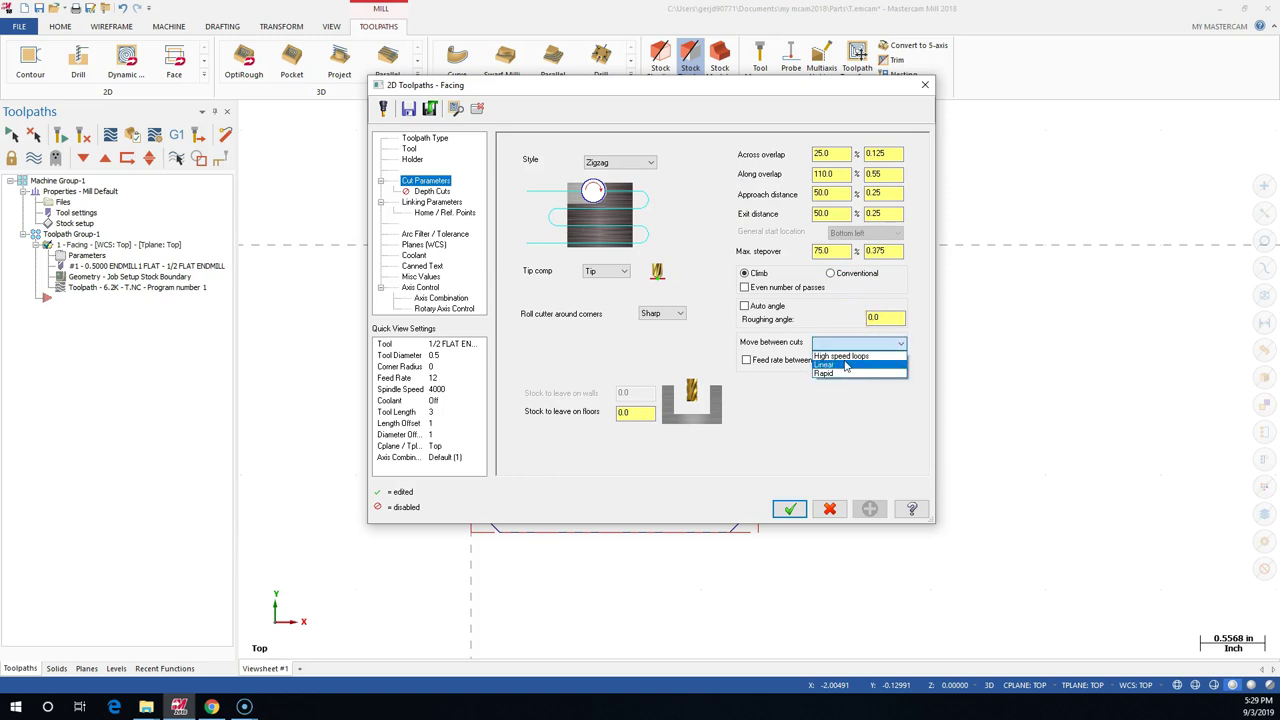
click(842, 356)
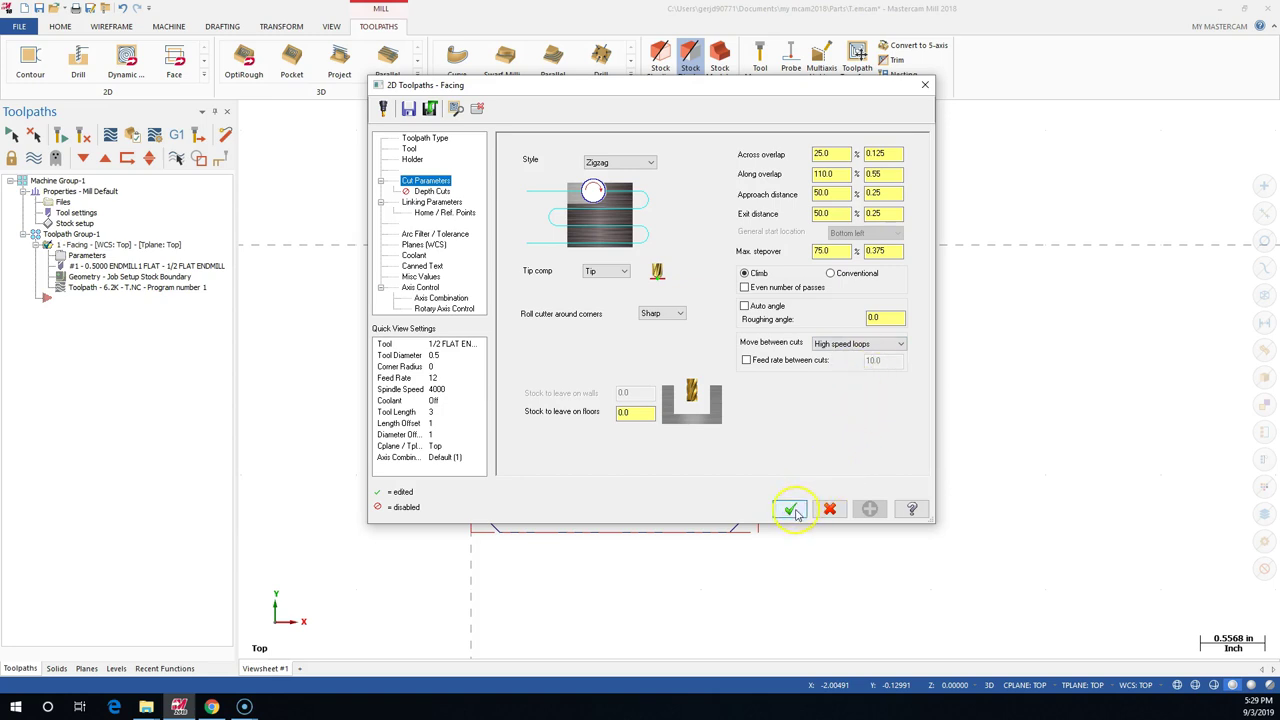
key(Tab)
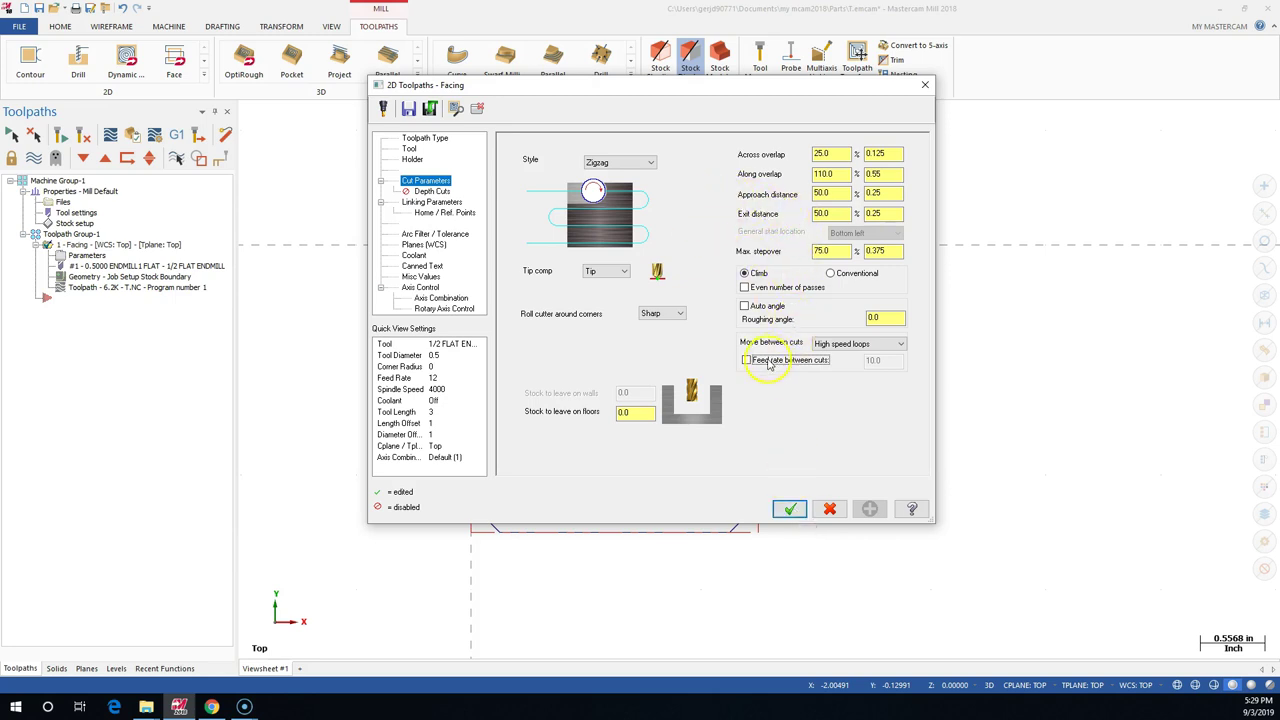
click(789, 511)
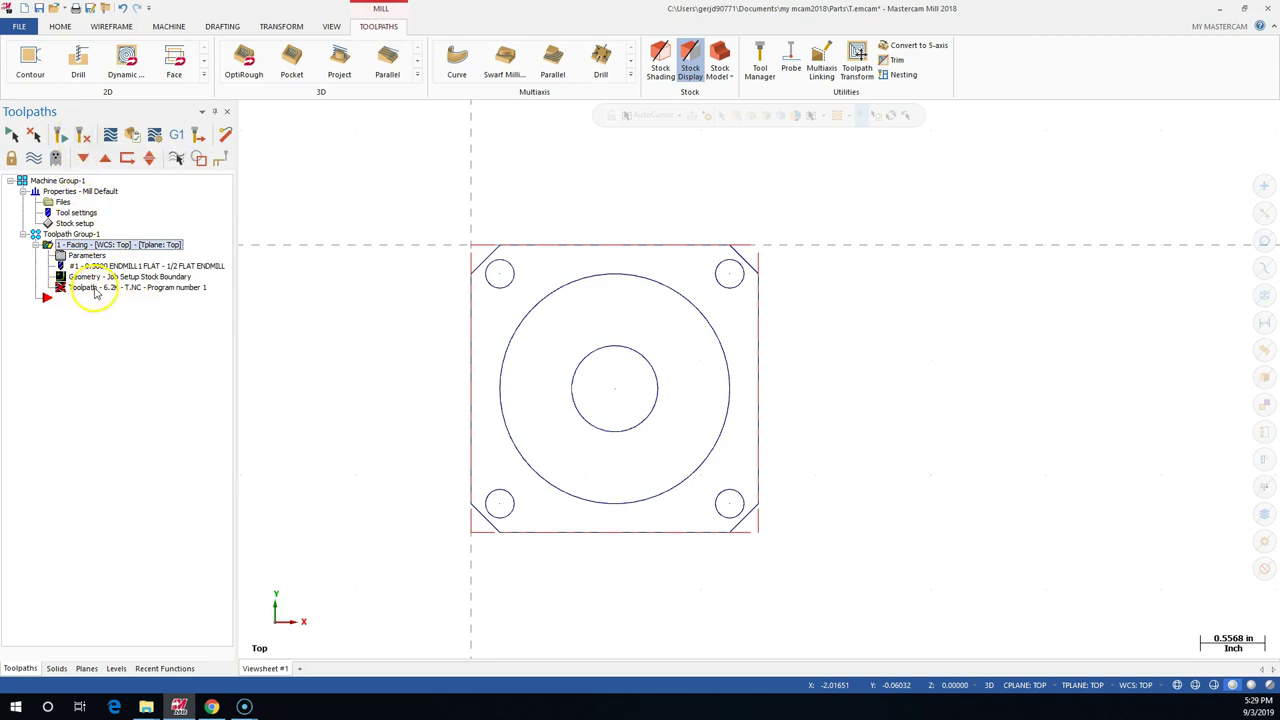
Regenerate the dirty Facing operation and inspect the rounded loops linking the zigzag passes.
click(84, 136)
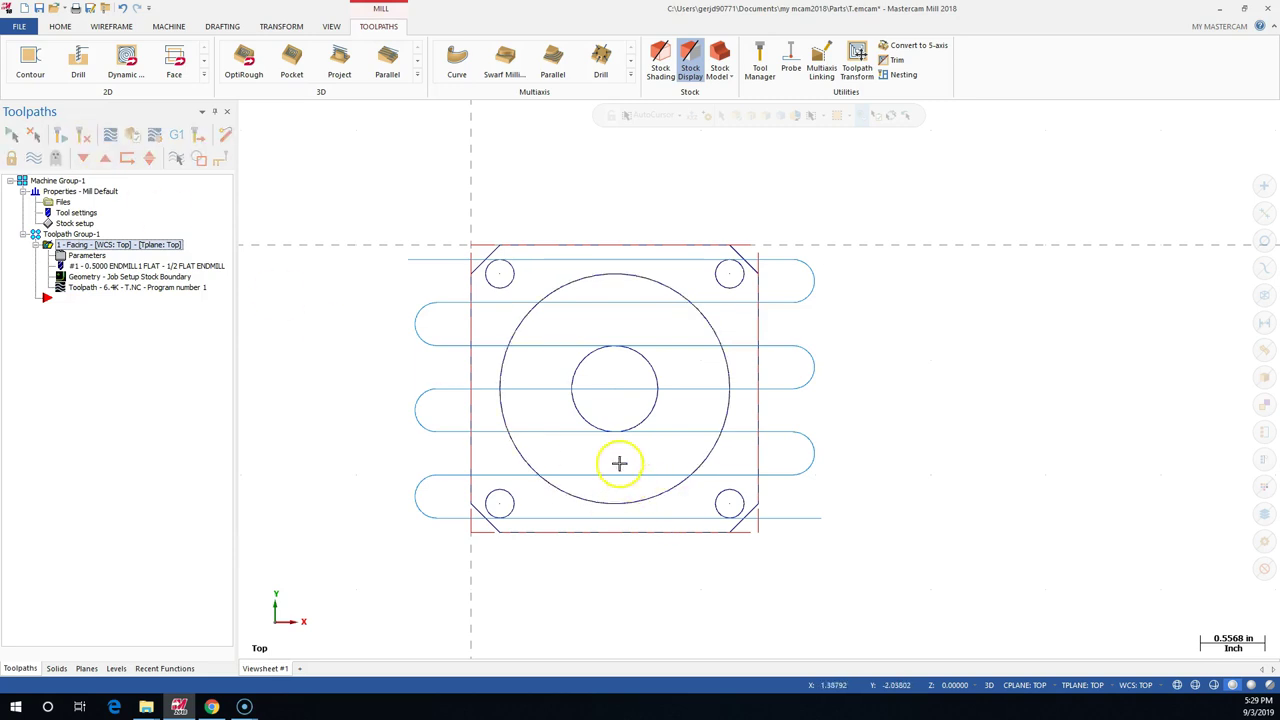
click(763, 433)
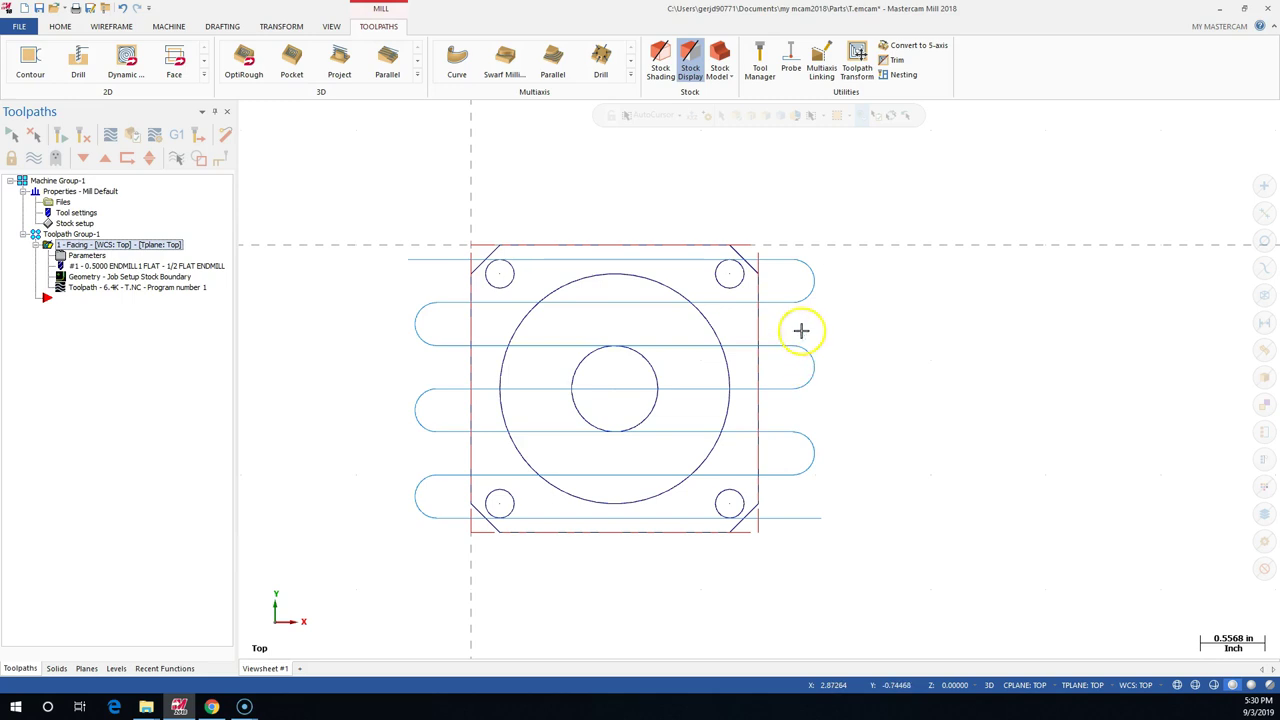
click(786, 302)
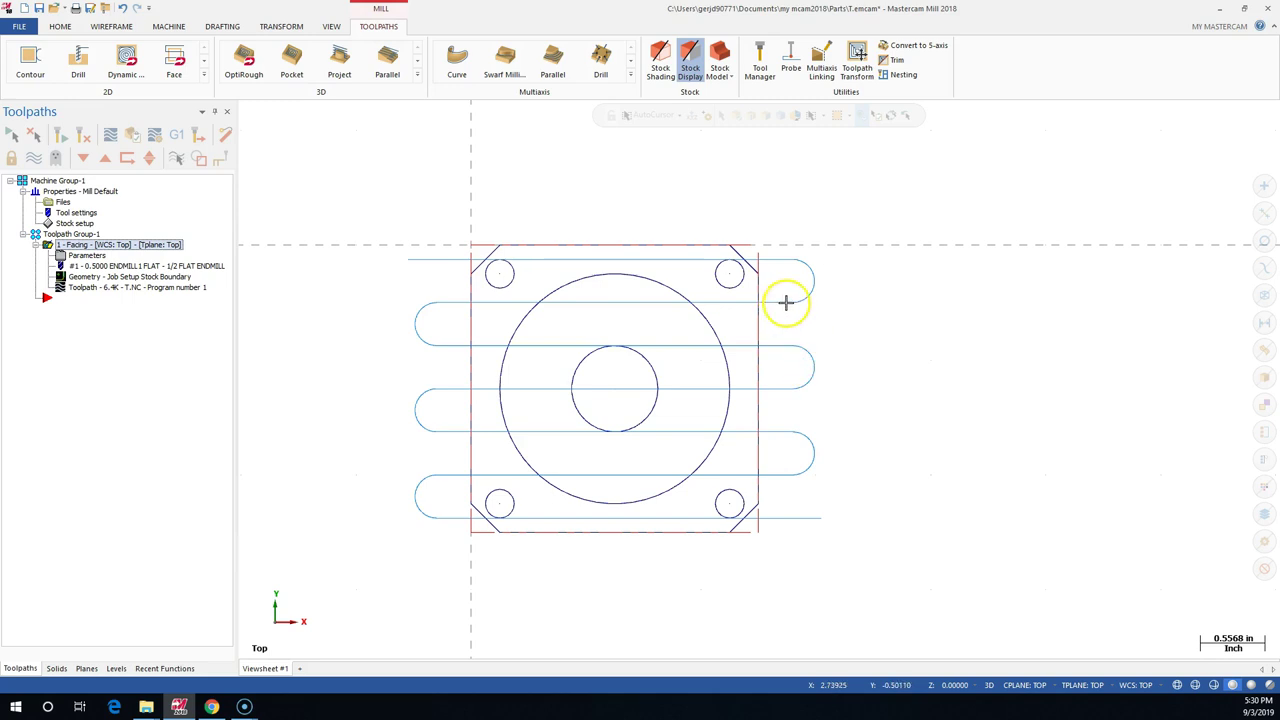
click(800, 229)
click(740, 274)
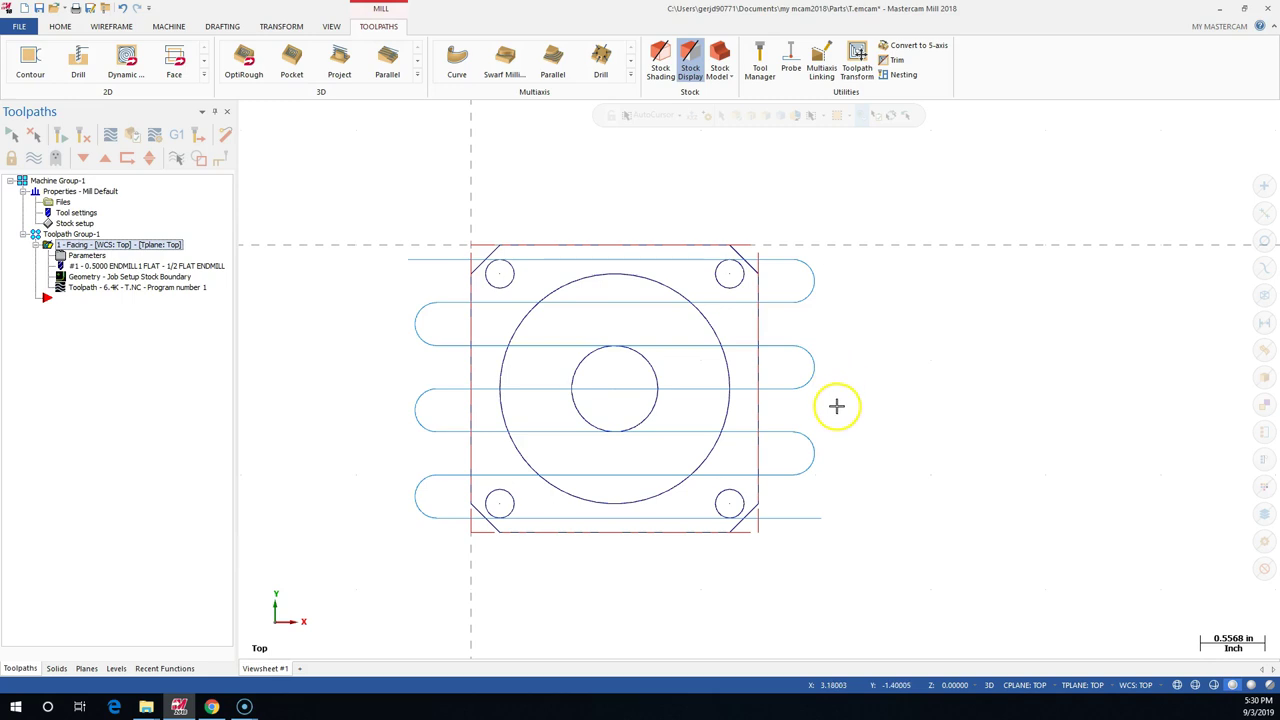
Orbit the part to inspect it in 3D, then return to the top view.
middle_drag(836, 405, 743, 286)
middle_drag(660, 177, 623, 177)
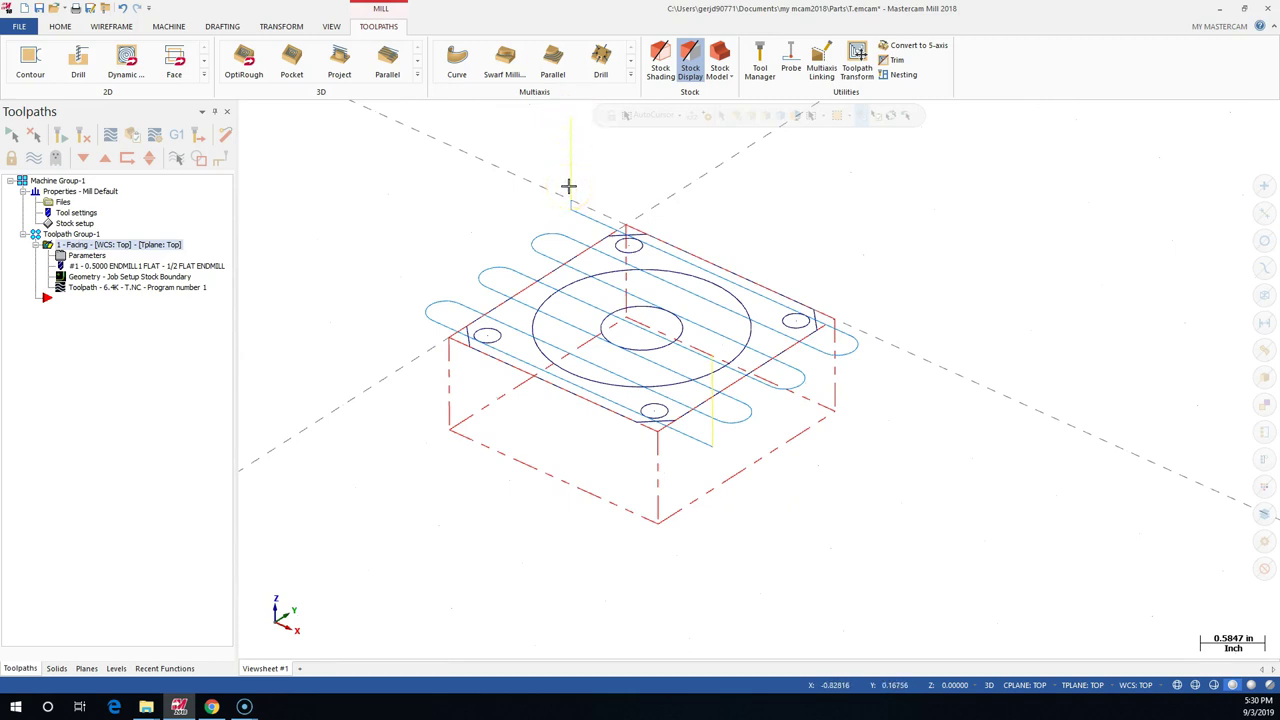
click(572, 138)
click(584, 124)
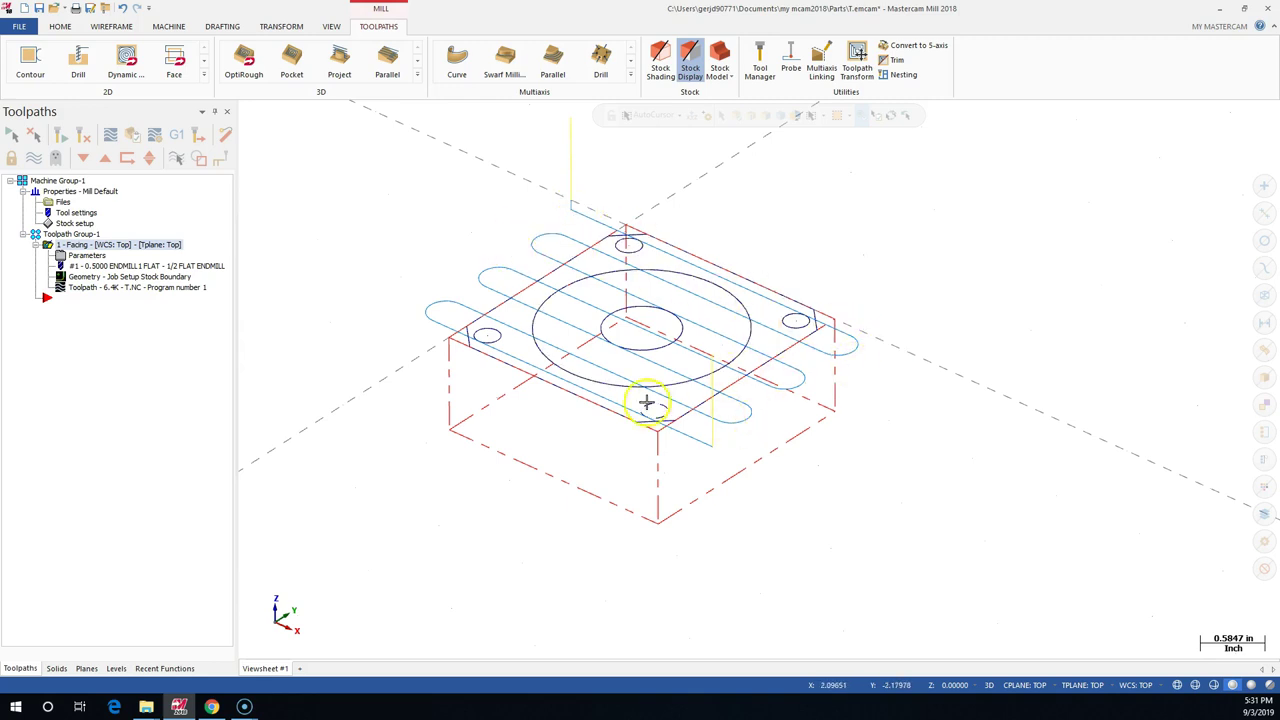
click(710, 365)
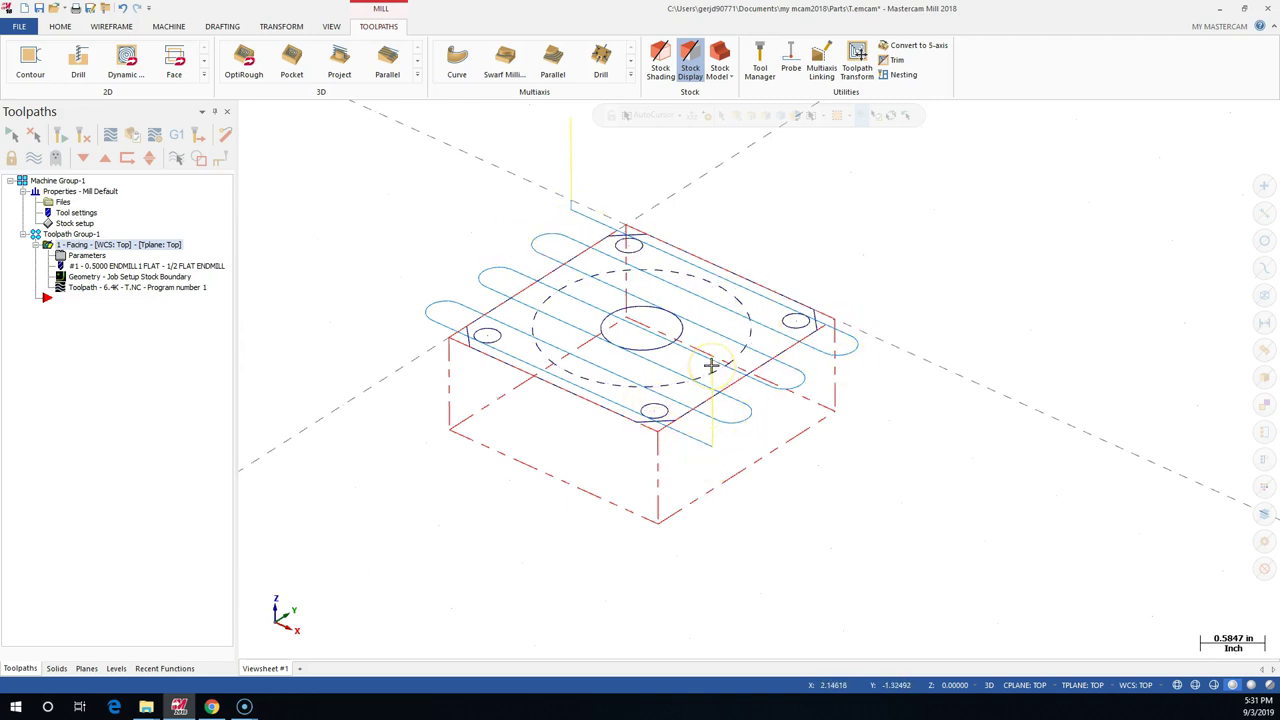
click(706, 352)
scroll(694, 338, up, 1)
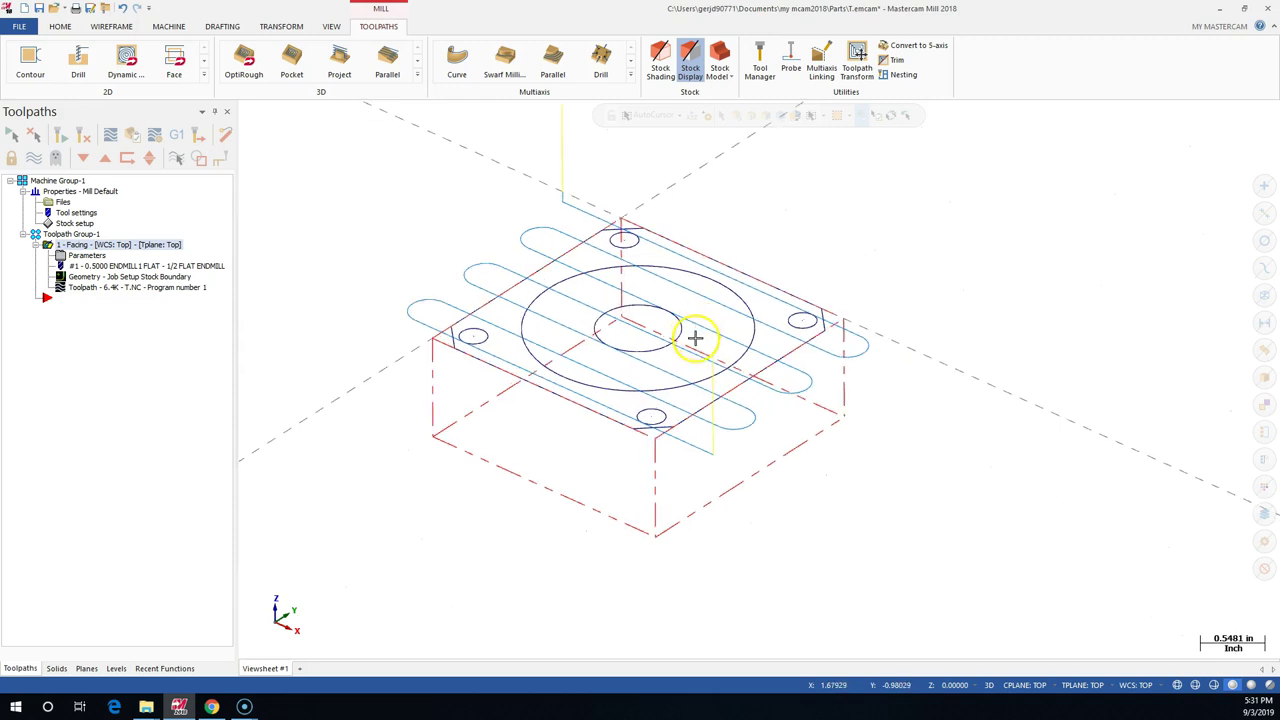
key(alt+1)
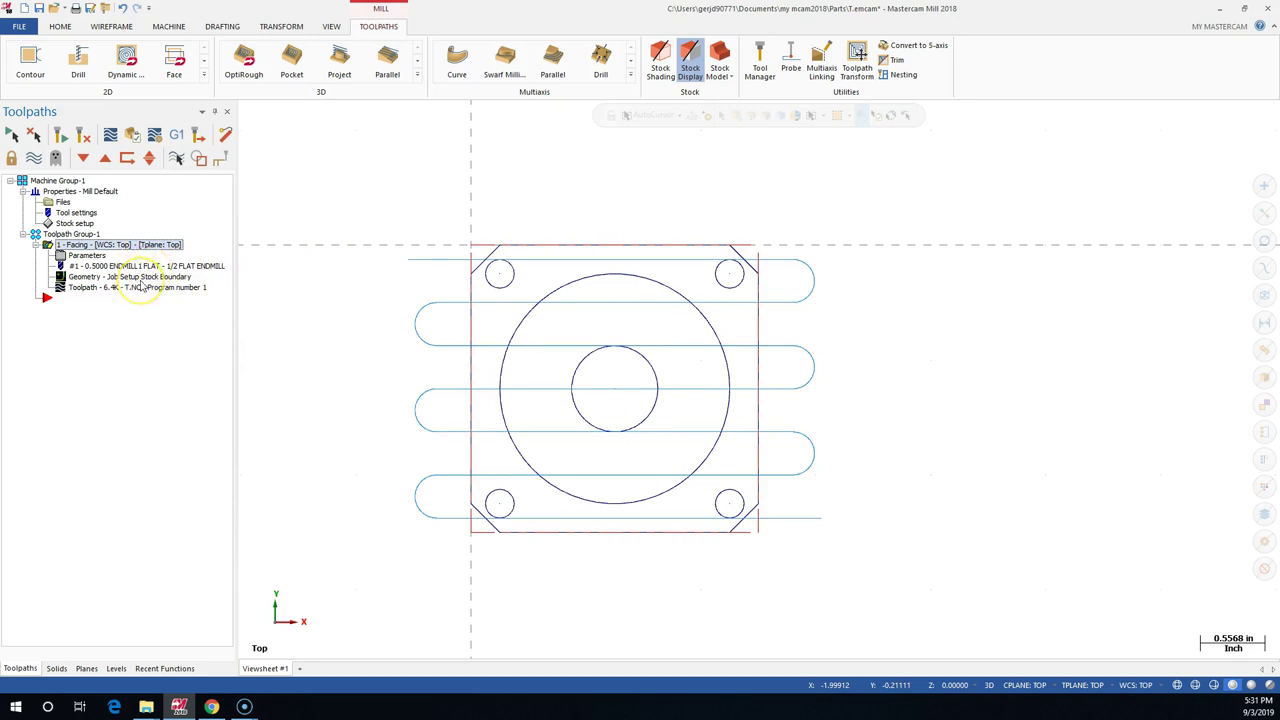
Collapse the Facing operation, select it, and hide its toolpath display.
click(35, 245)
right_click(63, 255)
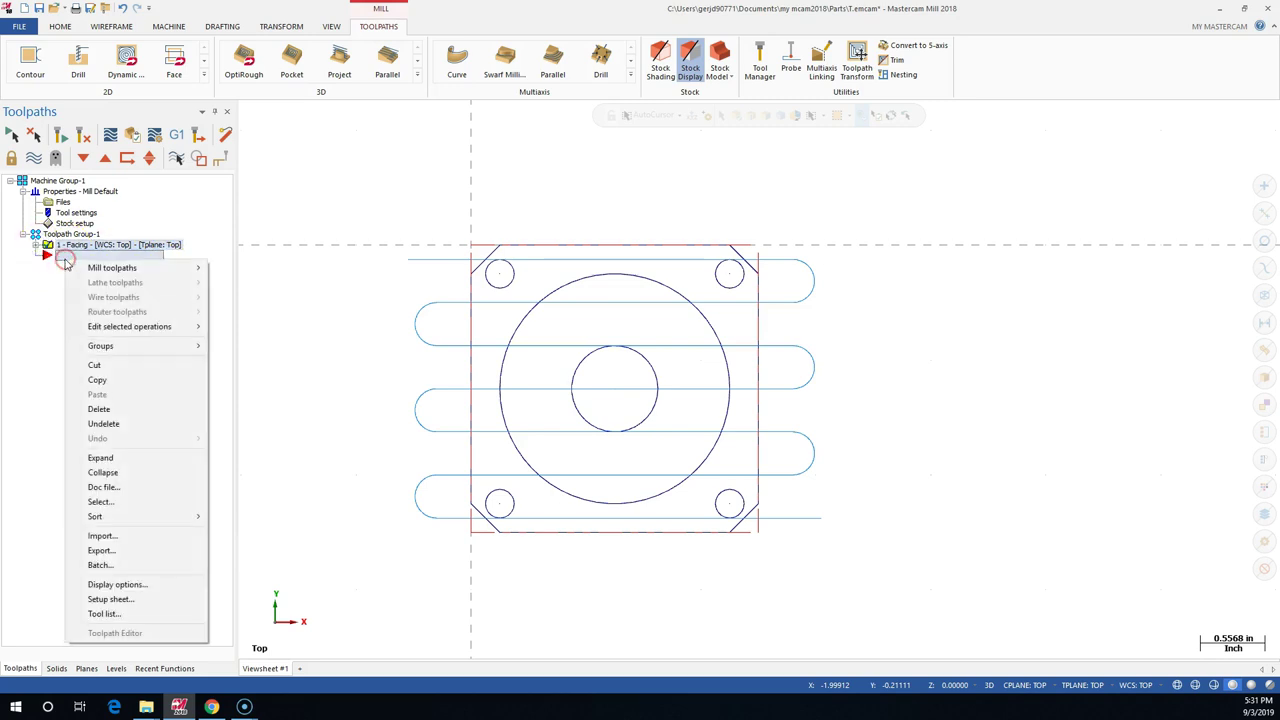
mouse_move(120, 270)
click(311, 228)
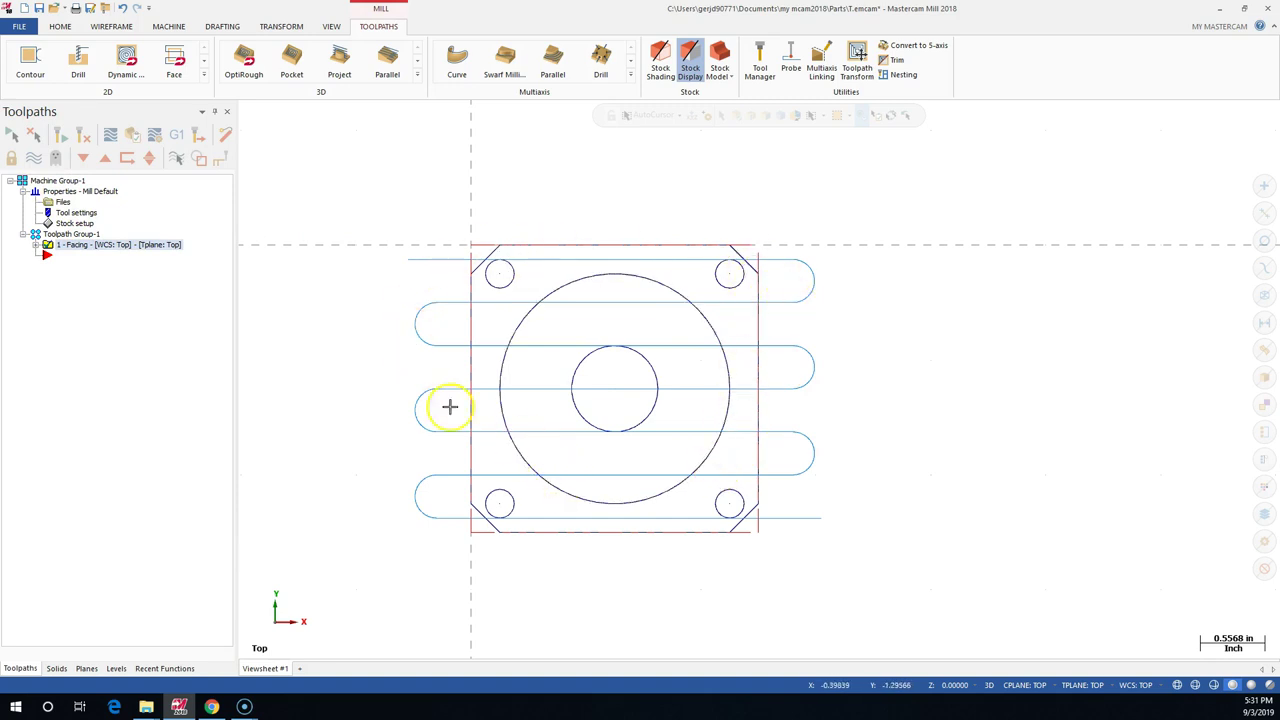
click(62, 245)
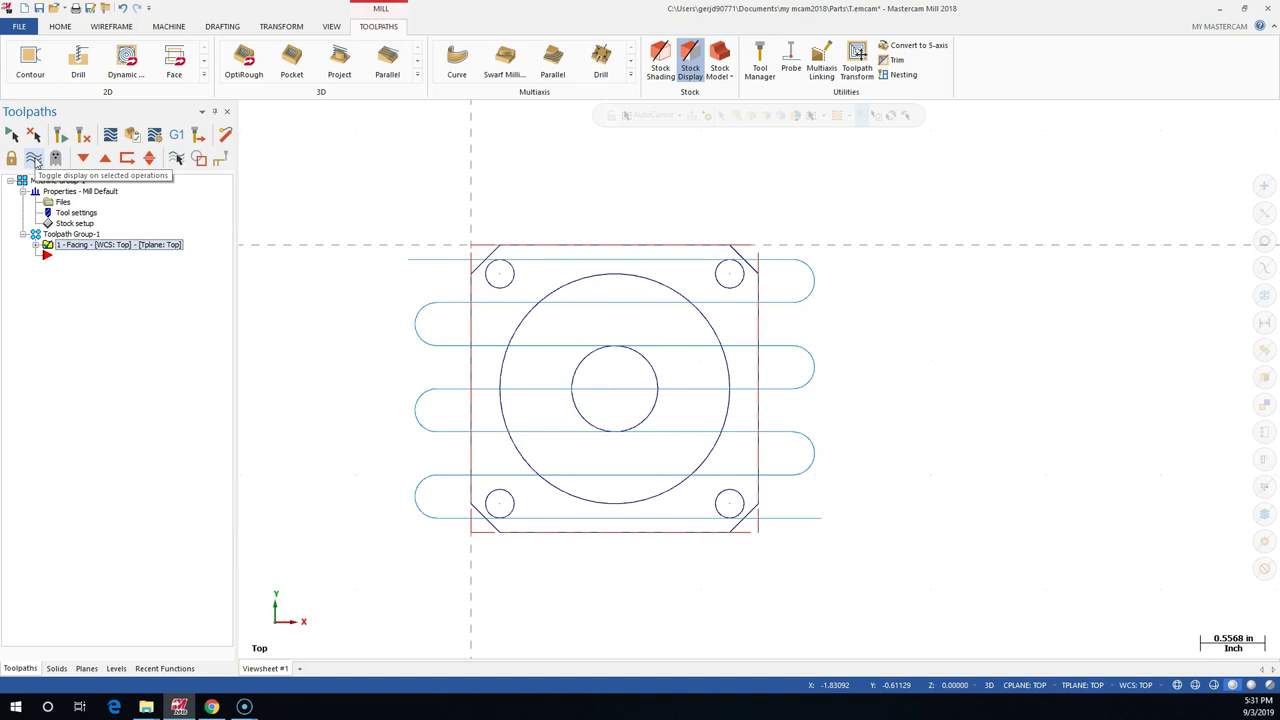
click(34, 159)
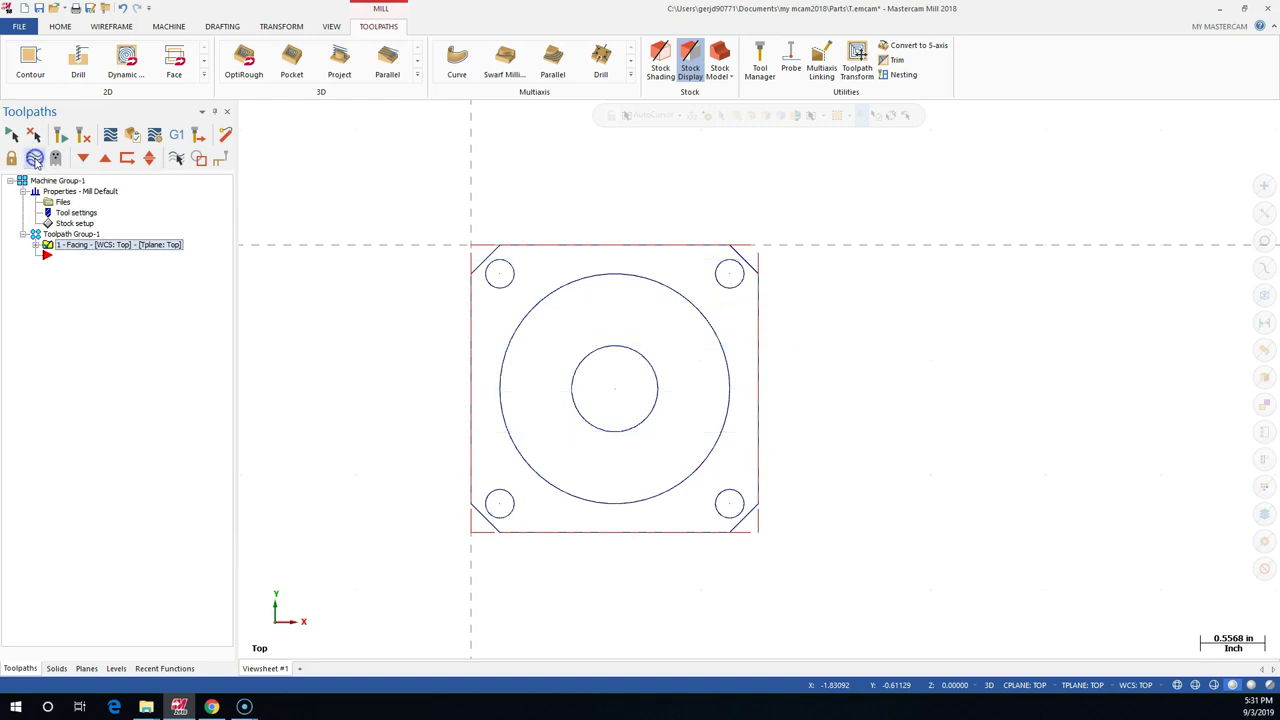
click(34, 159)
click(34, 159)
click(34, 159)
click(34, 159)
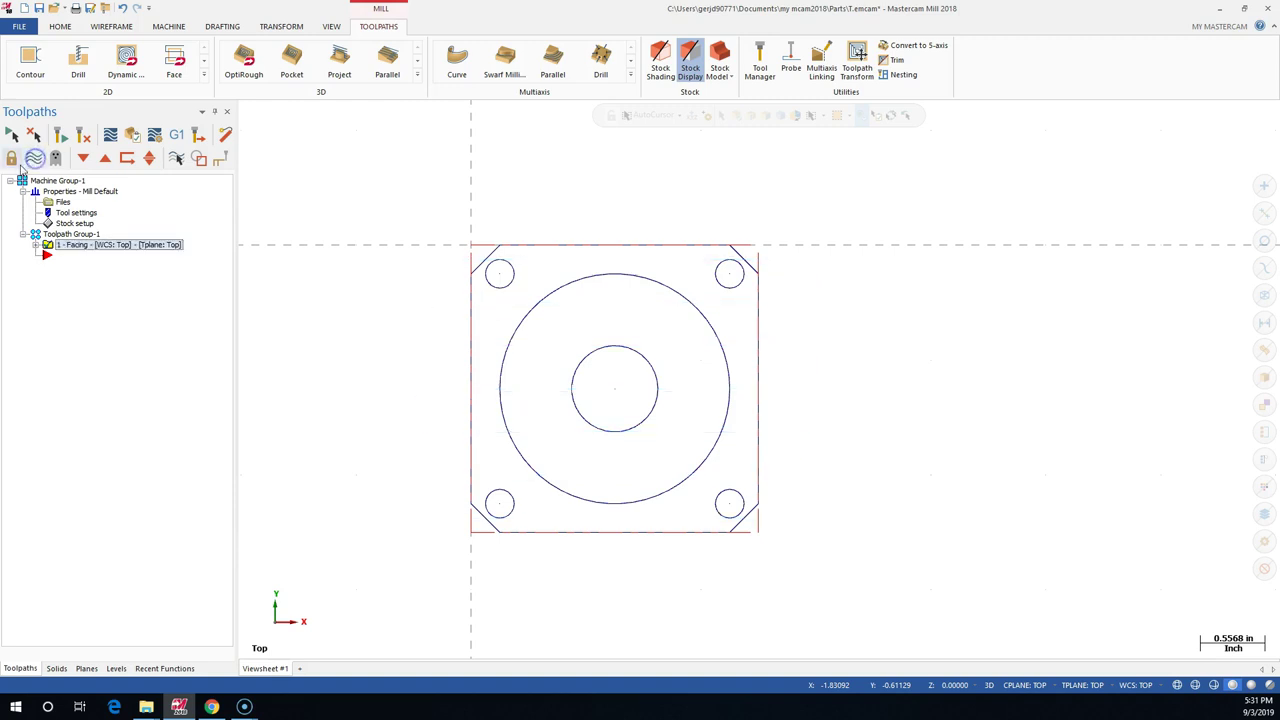
Start a new Contour toolpath from the Mill toolpaths menu.
right_click(48, 260)
mouse_move(182, 288)
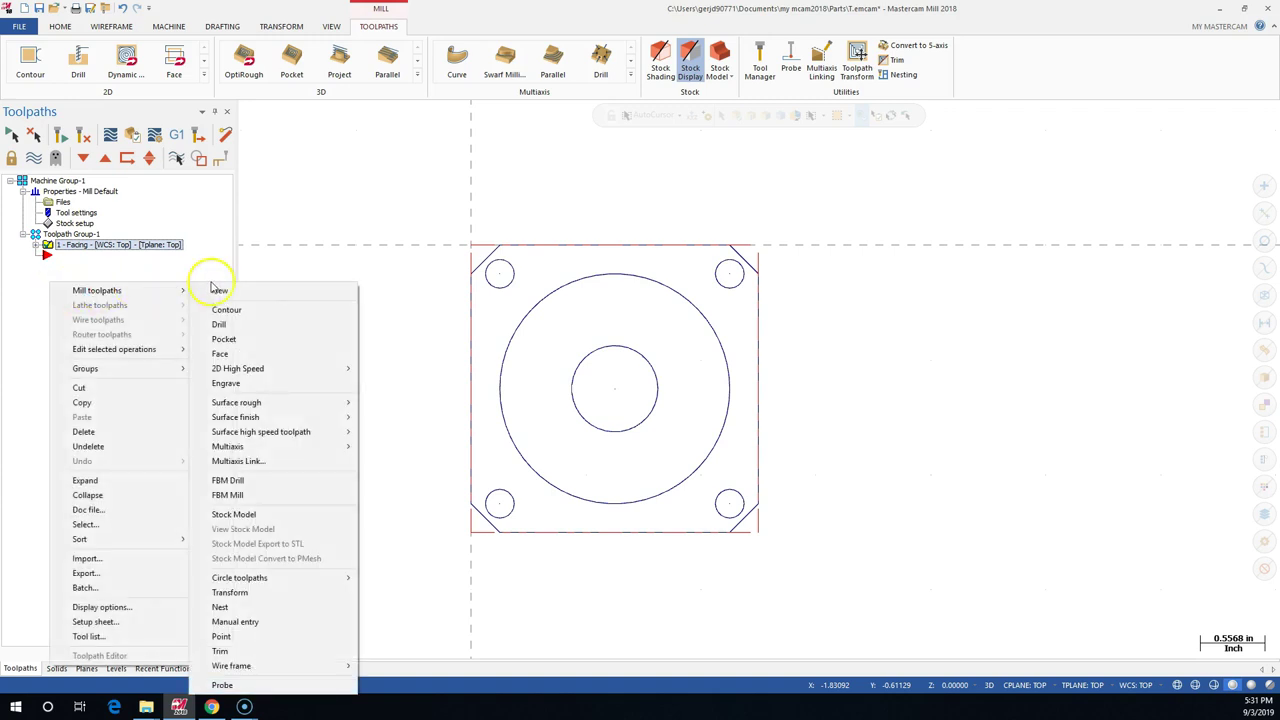
click(245, 310)
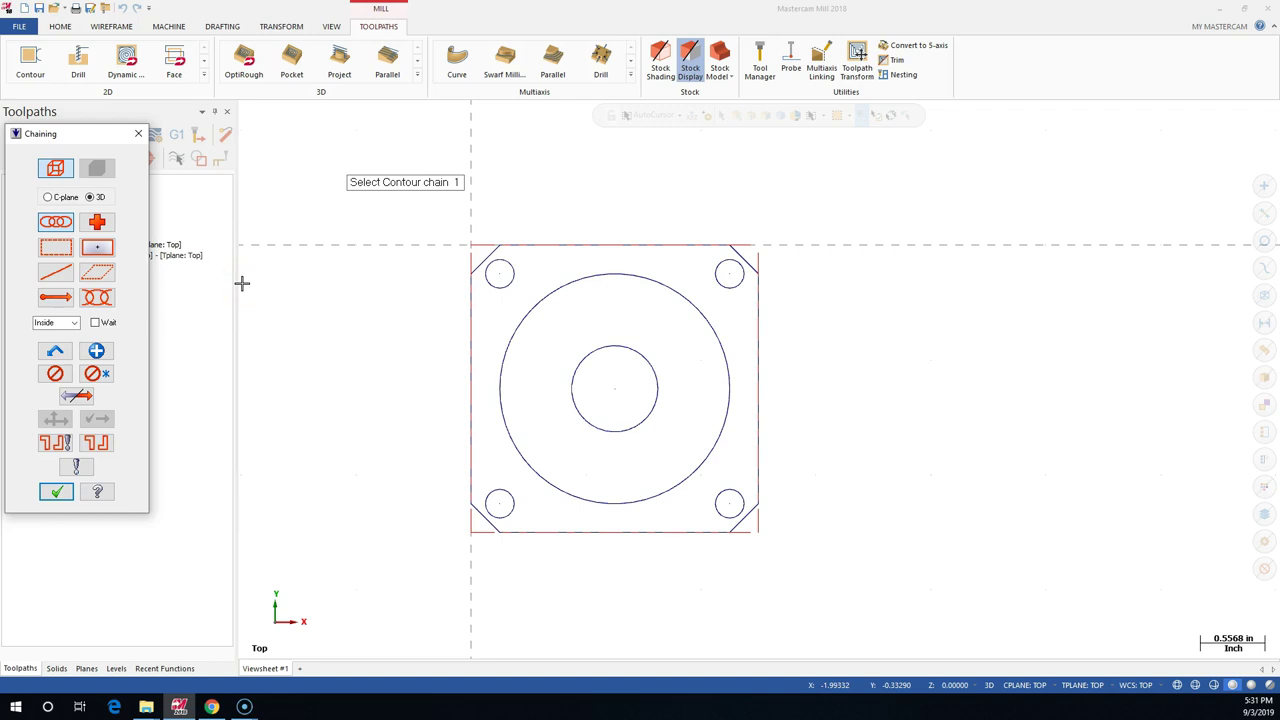
click(168, 231)
click(408, 202)
Try the Chaining dialog's selection modes, ending back on whole-chain mode.
click(68, 228)
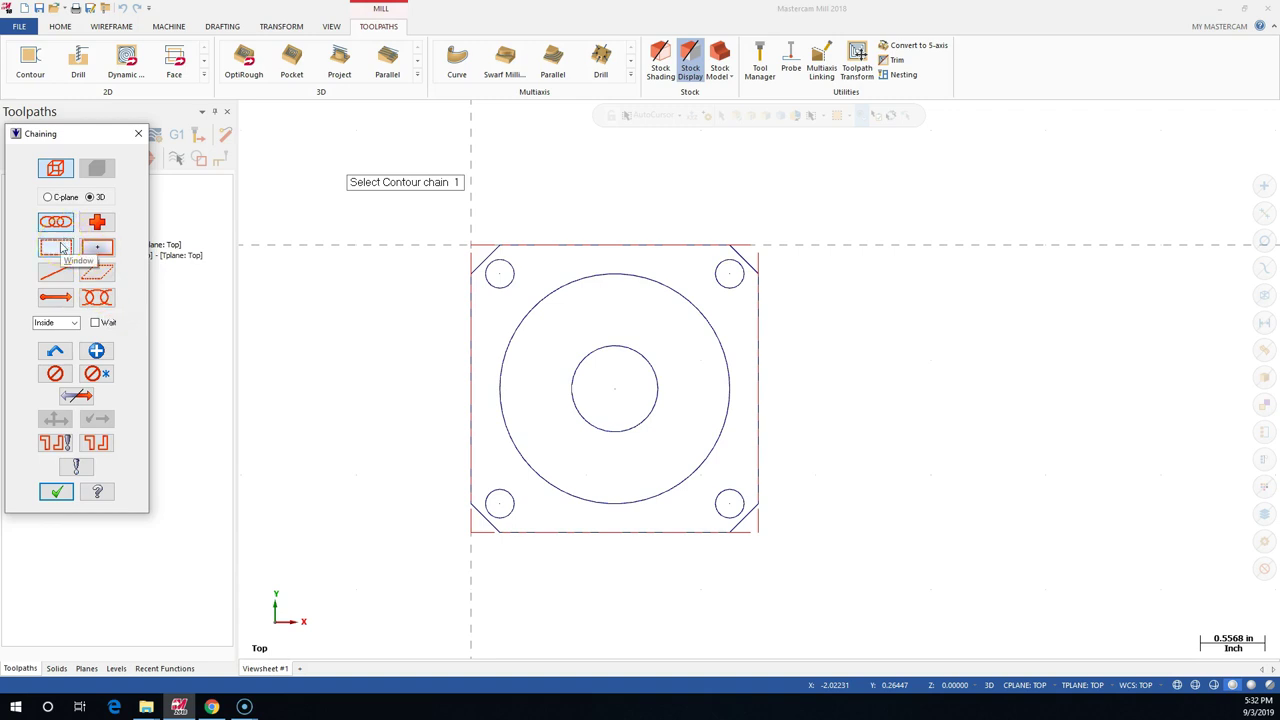
click(99, 224)
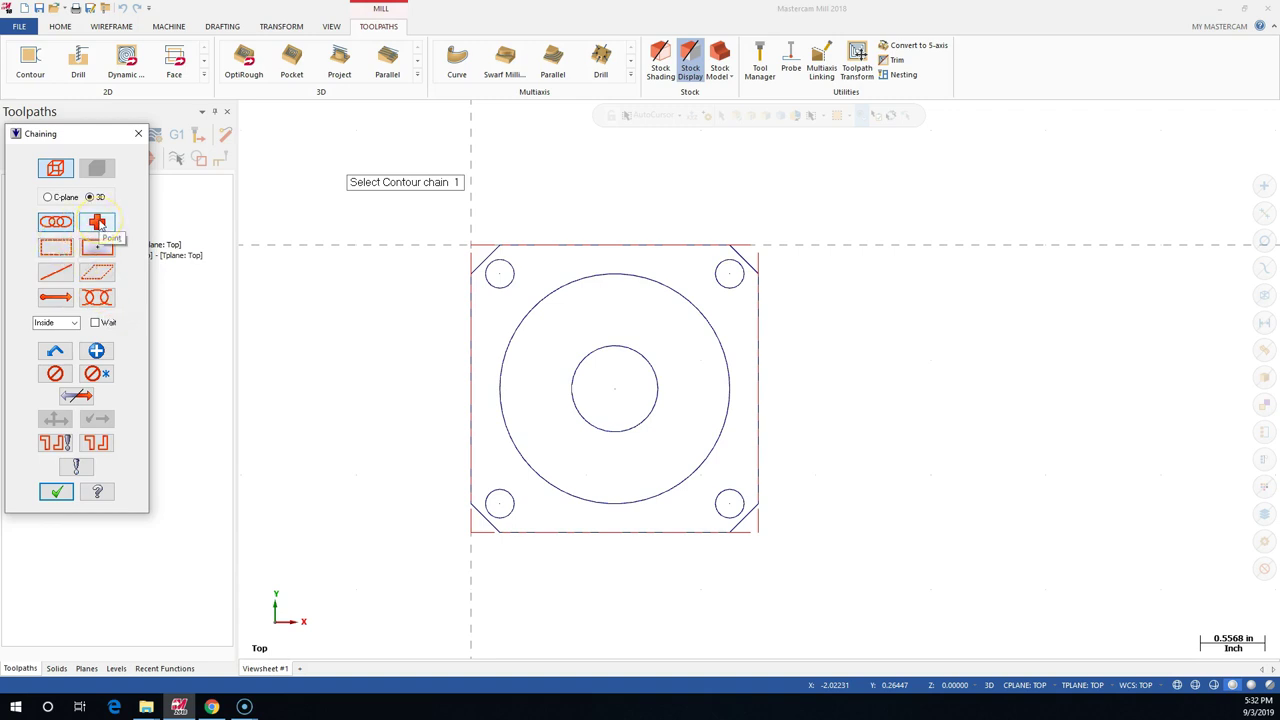
click(99, 250)
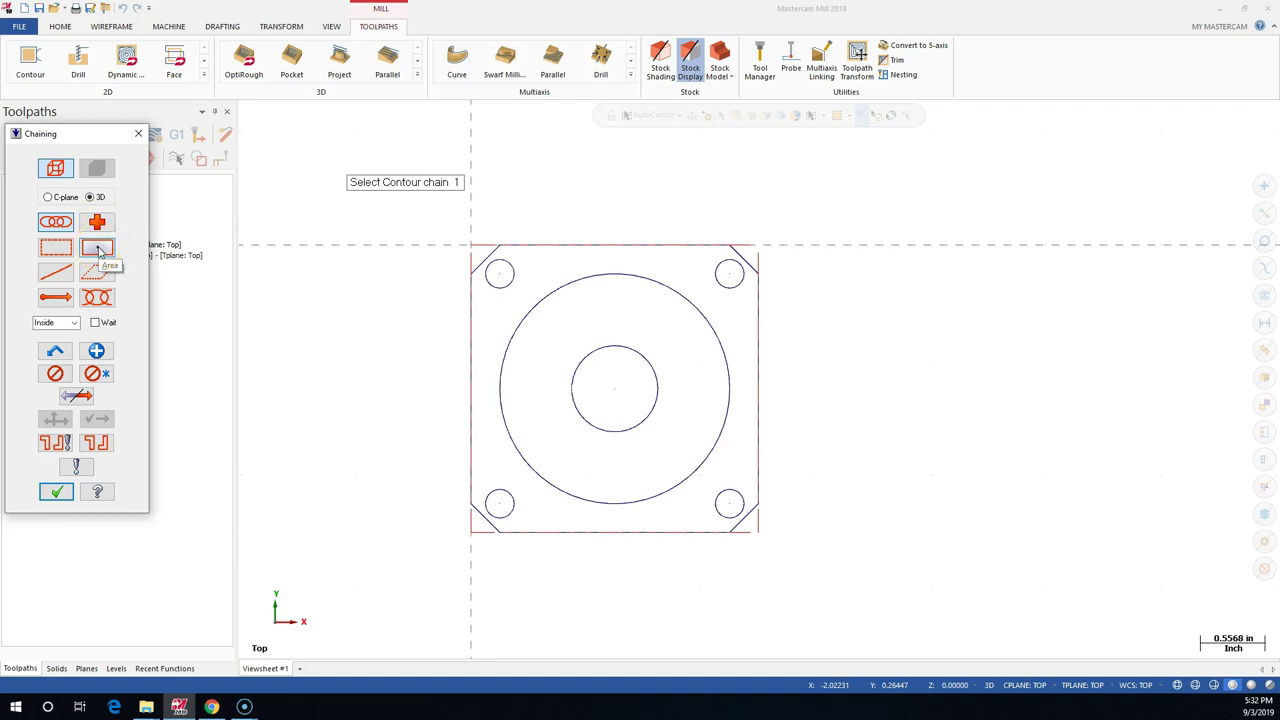
click(50, 275)
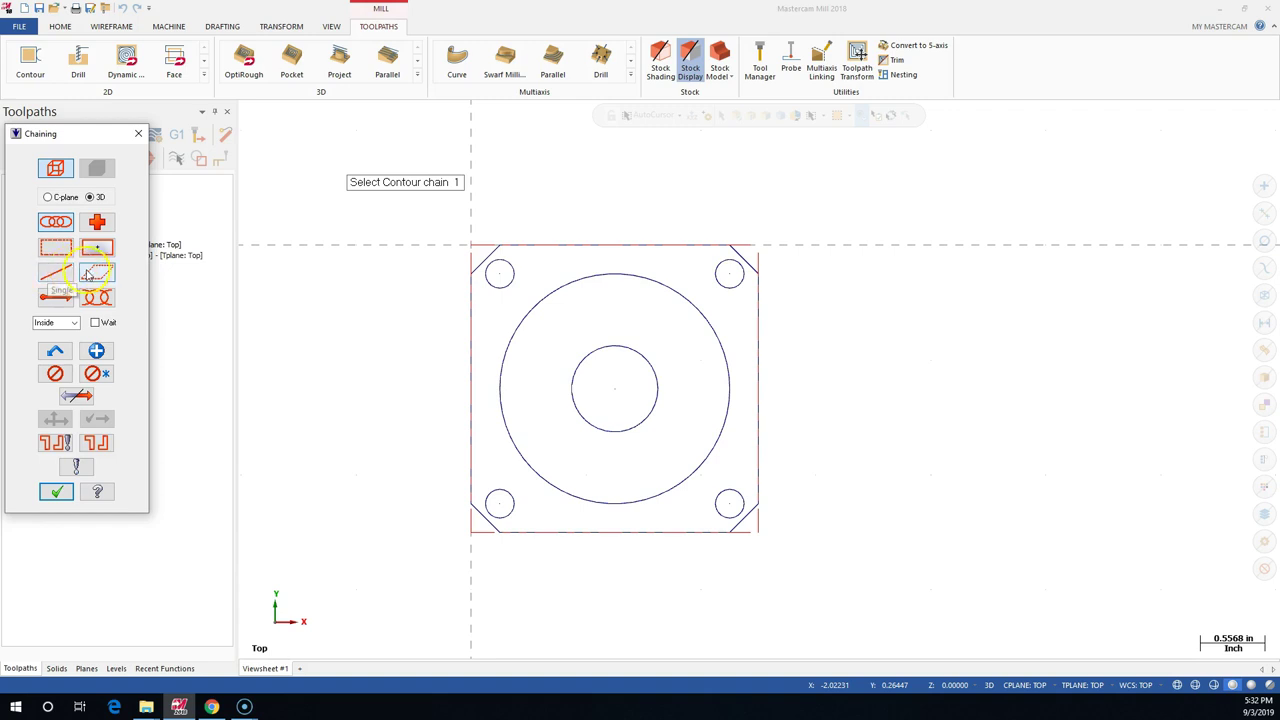
click(166, 317)
click(56, 298)
click(36, 225)
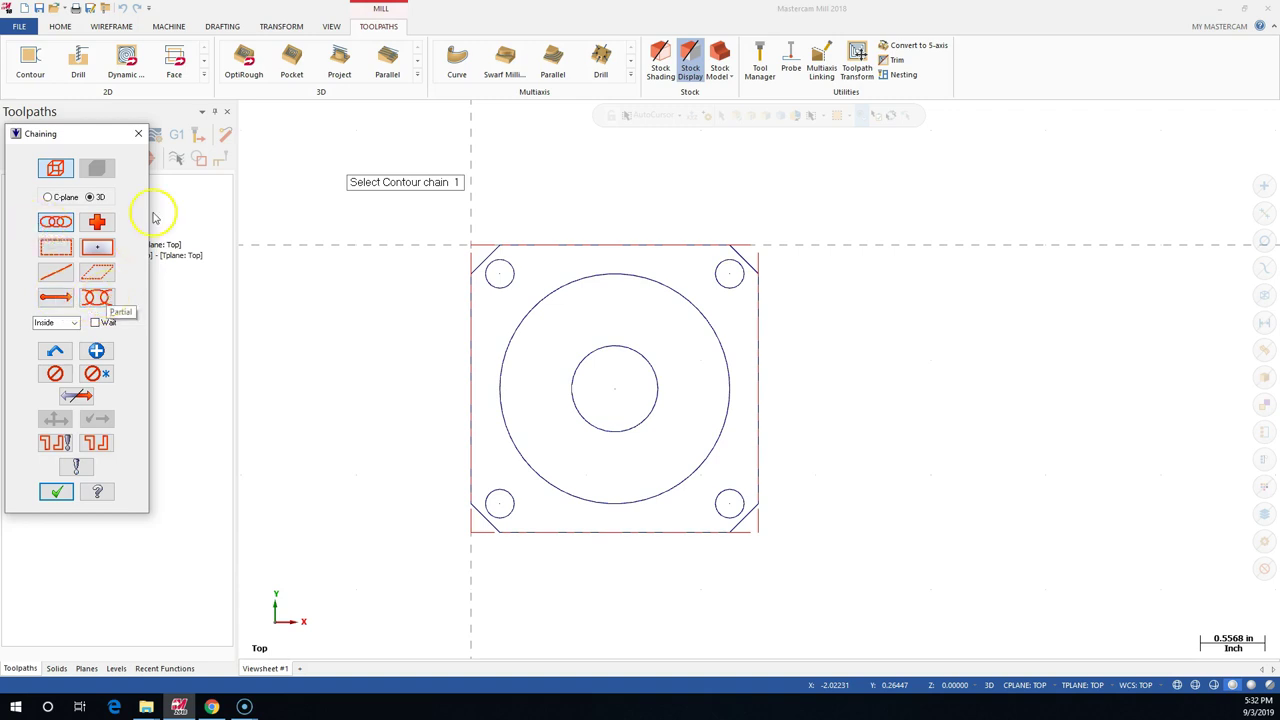
Chain the part's outer boundary, check it in a tilted view, and confirm the chain.
click(509, 243)
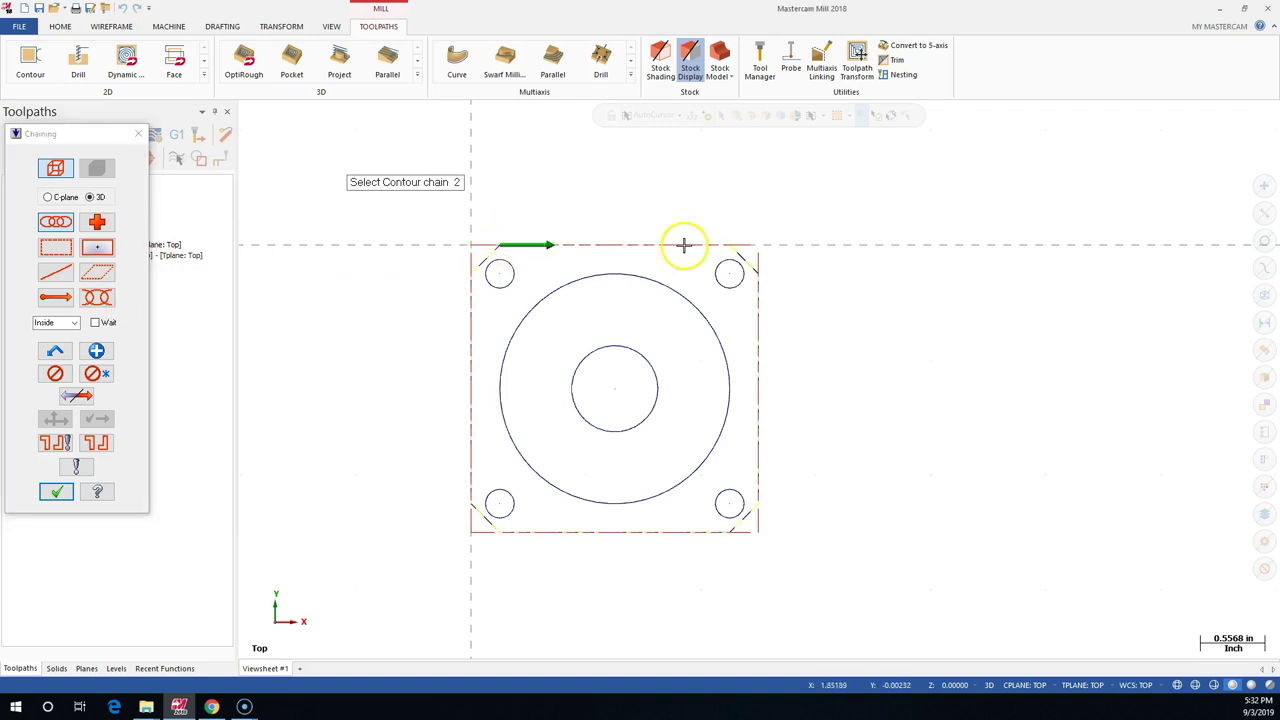
middle_drag(851, 377, 845, 308)
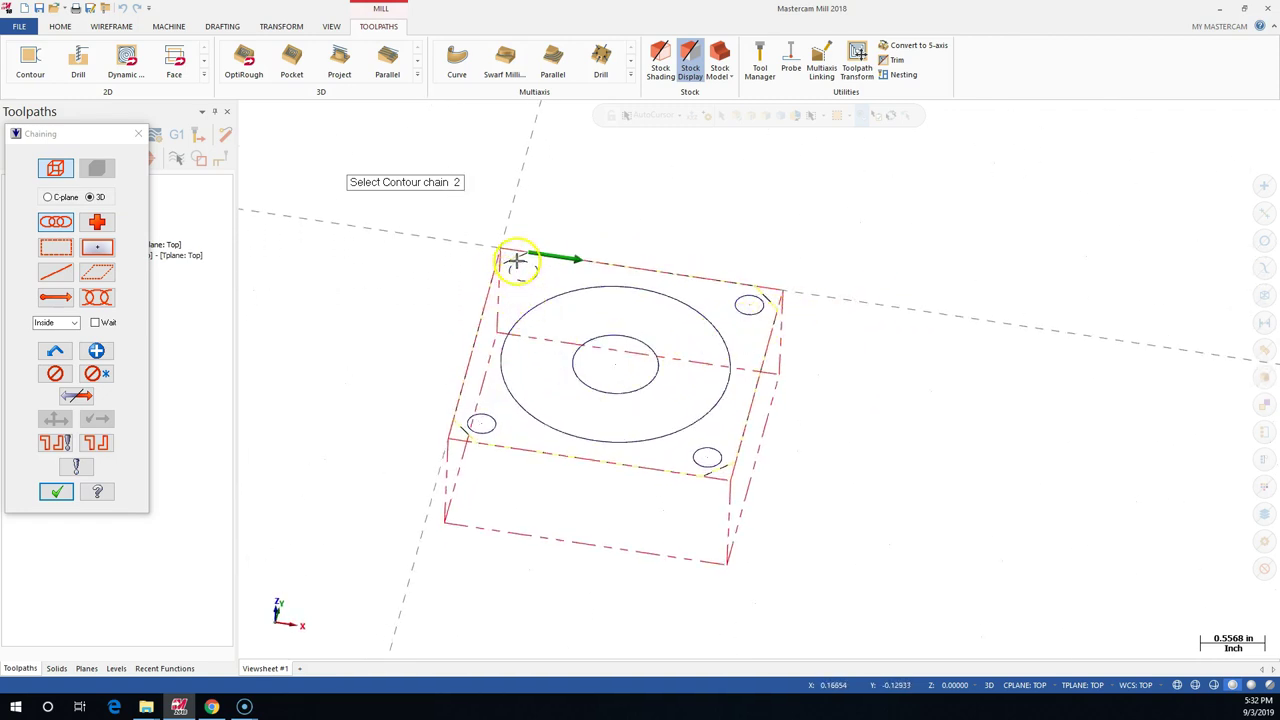
scroll(520, 265, down, 2)
scroll(521, 265, up, 4)
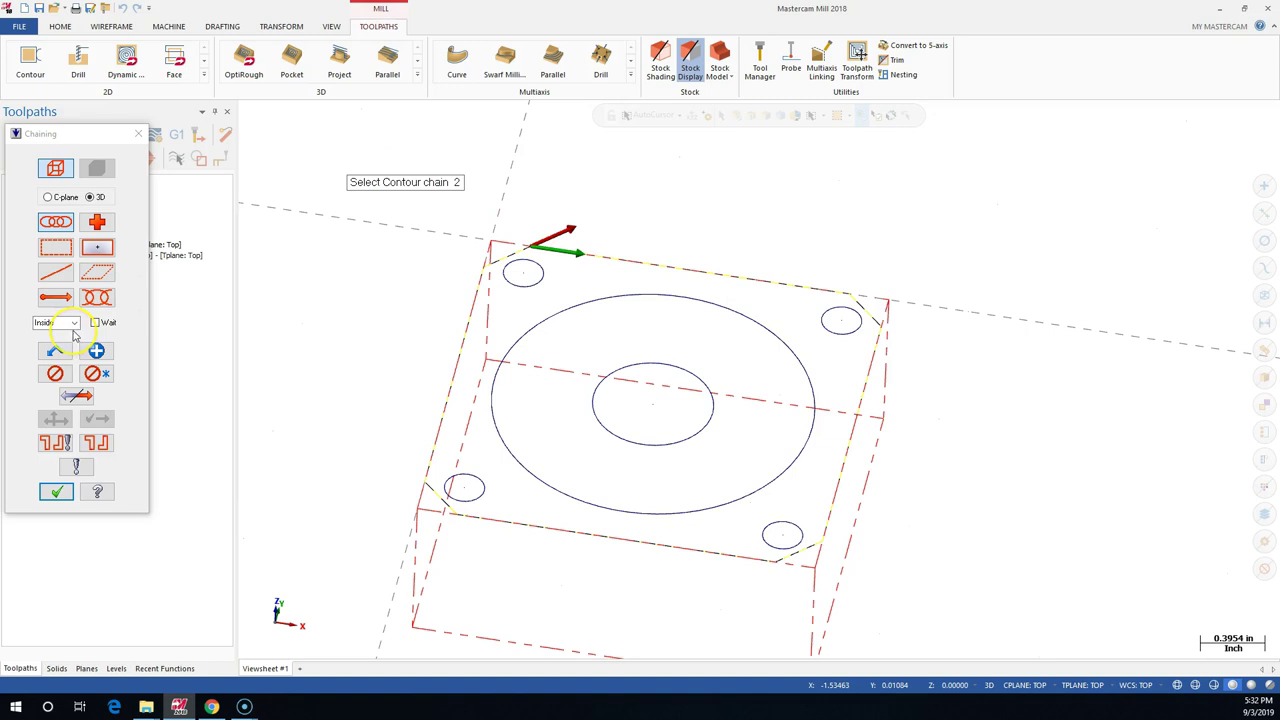
click(445, 522)
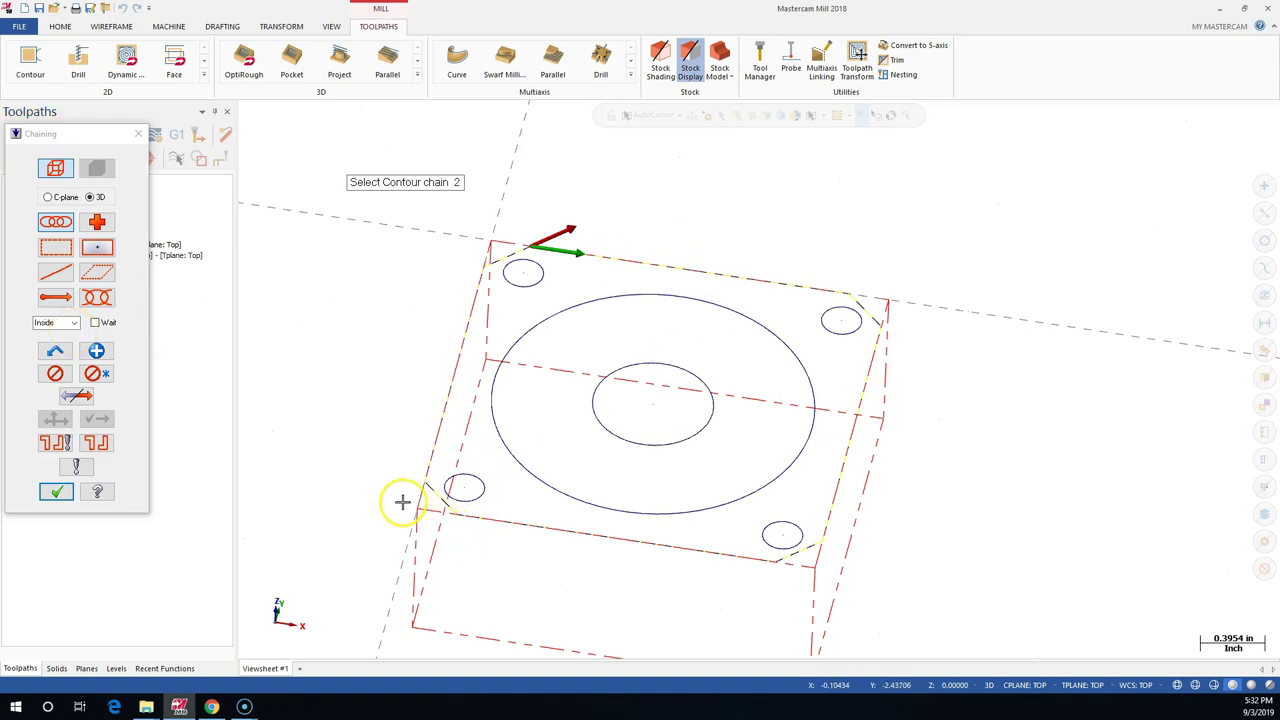
click(56, 492)
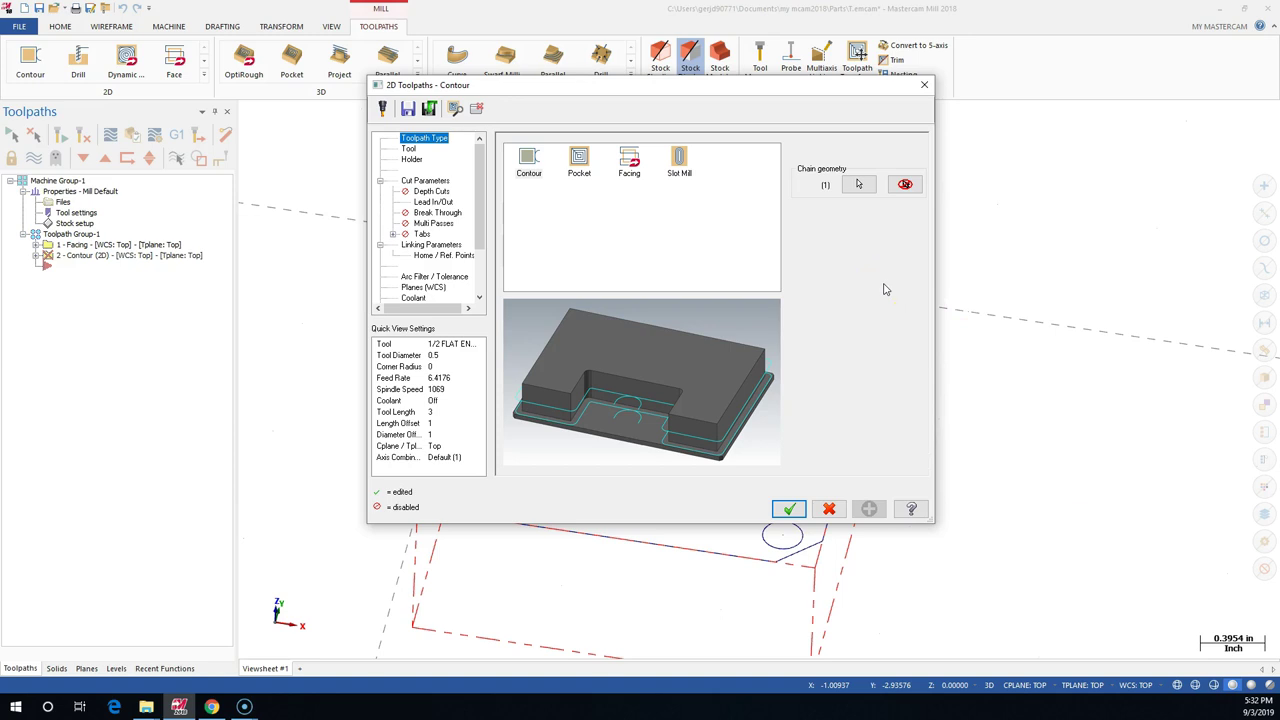
Highlight Chain 1 in Chain Manager and review the outer boundary in Top view.
click(858, 184)
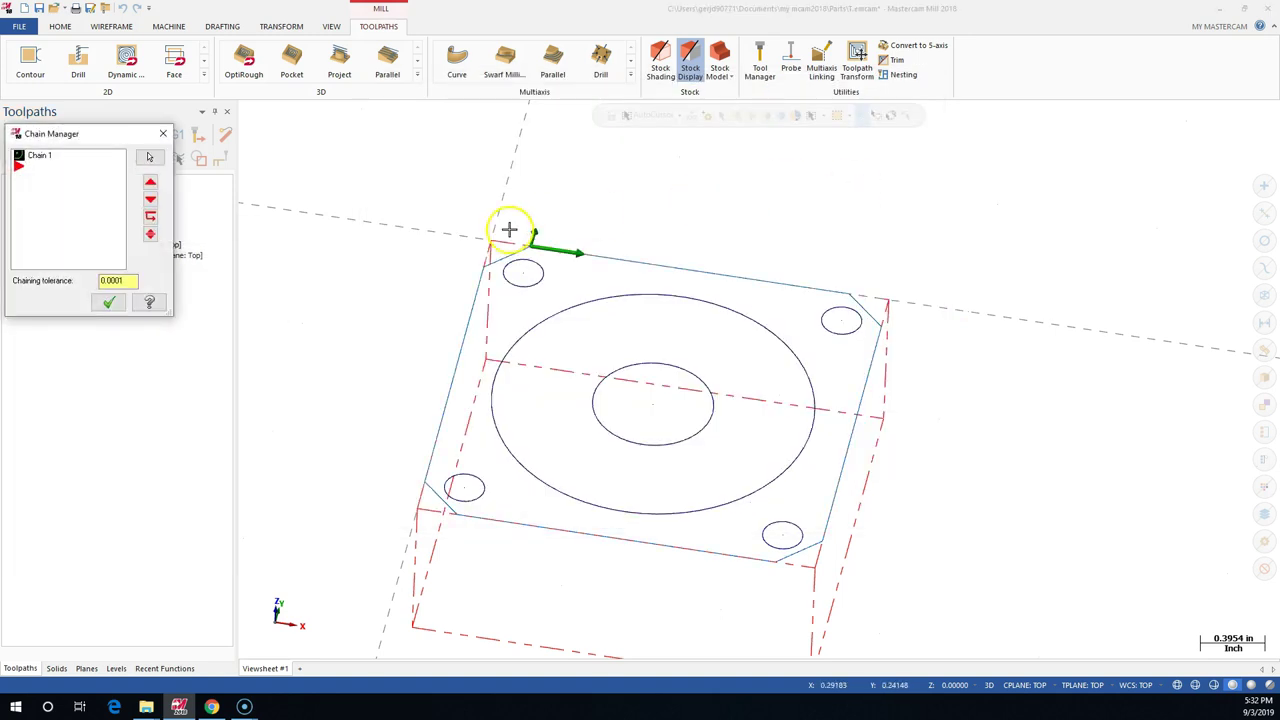
click(45, 156)
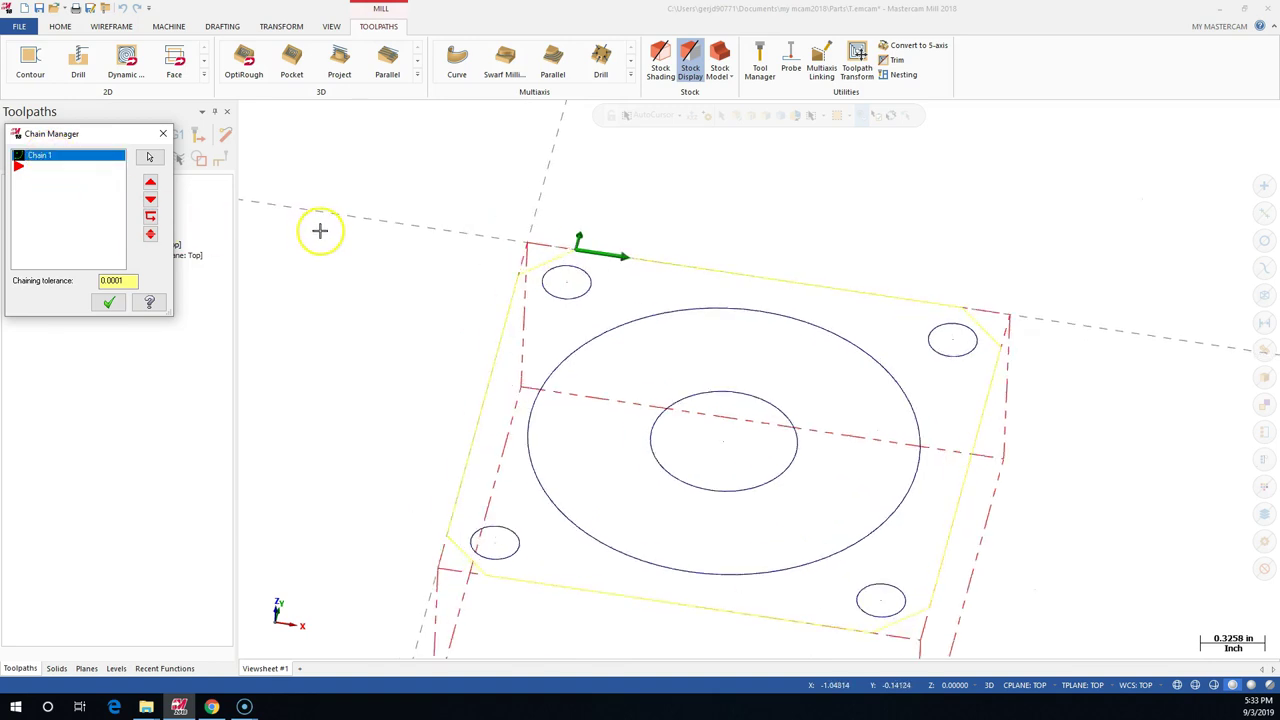
middle_drag(320, 231, 323, 286)
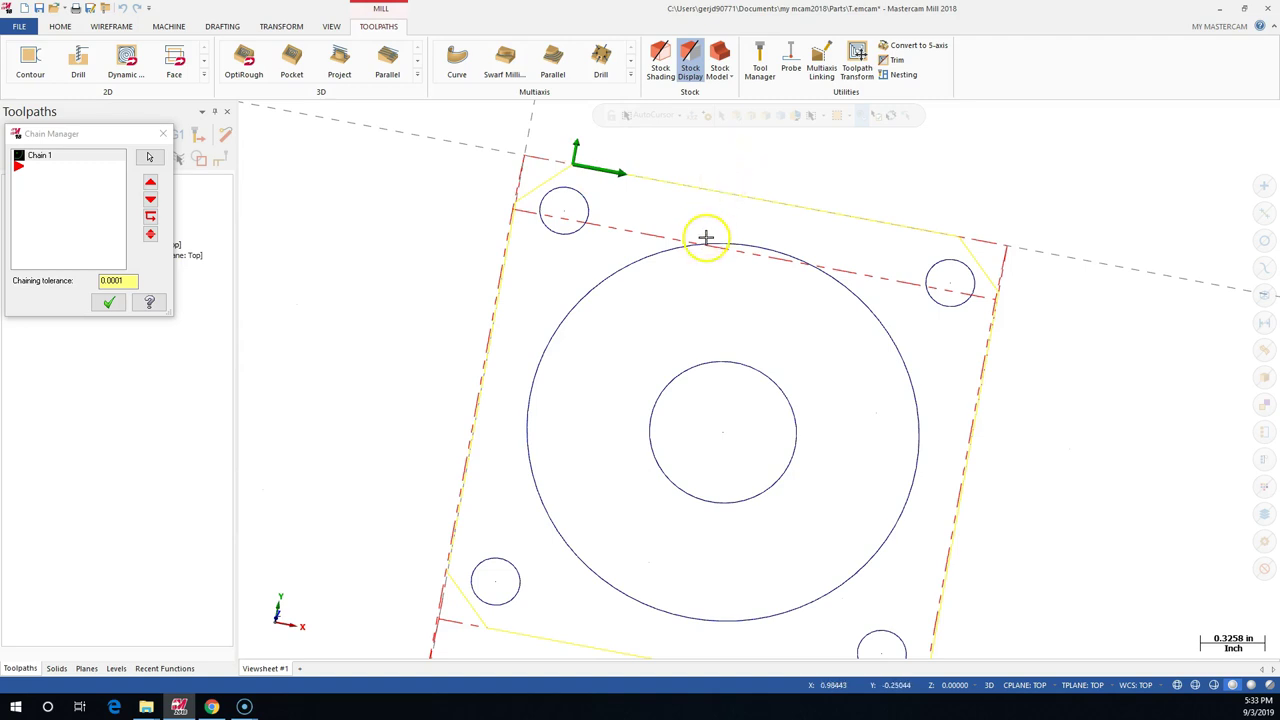
key(alt+1)
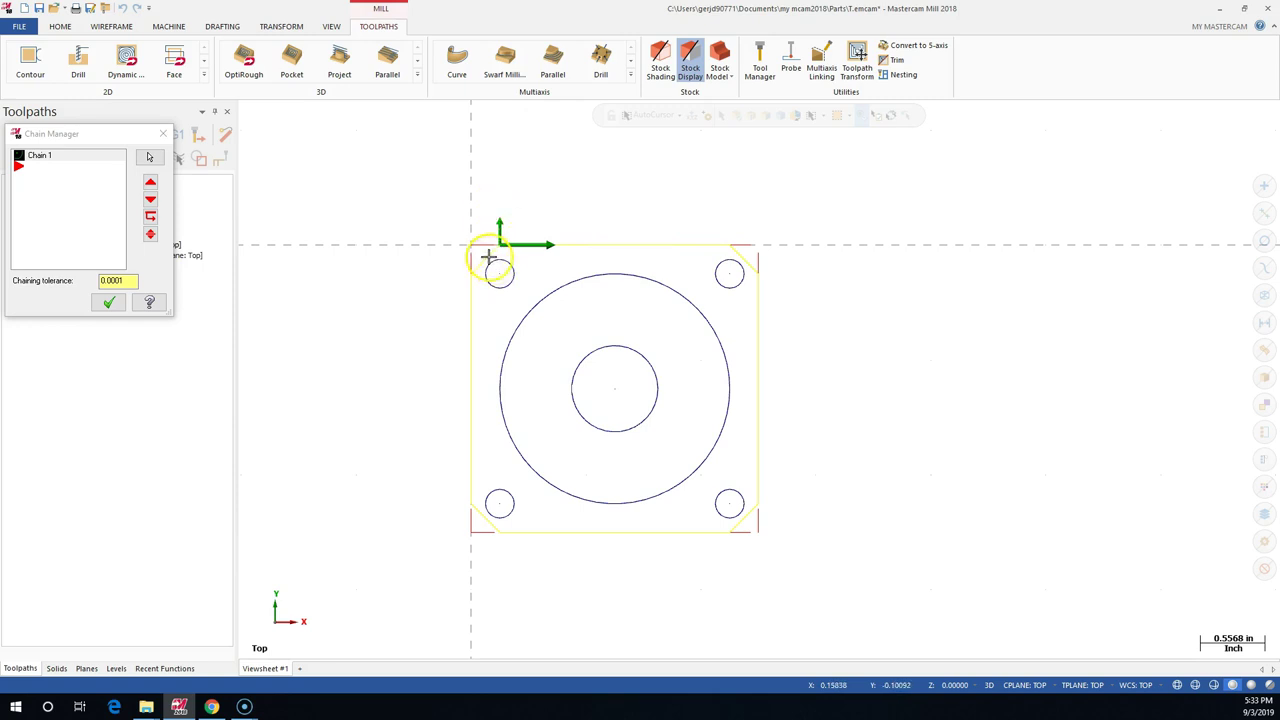
Flip Chain 1's cutting side back and forth in Chain Manager.
click(36, 160)
right_click(36, 162)
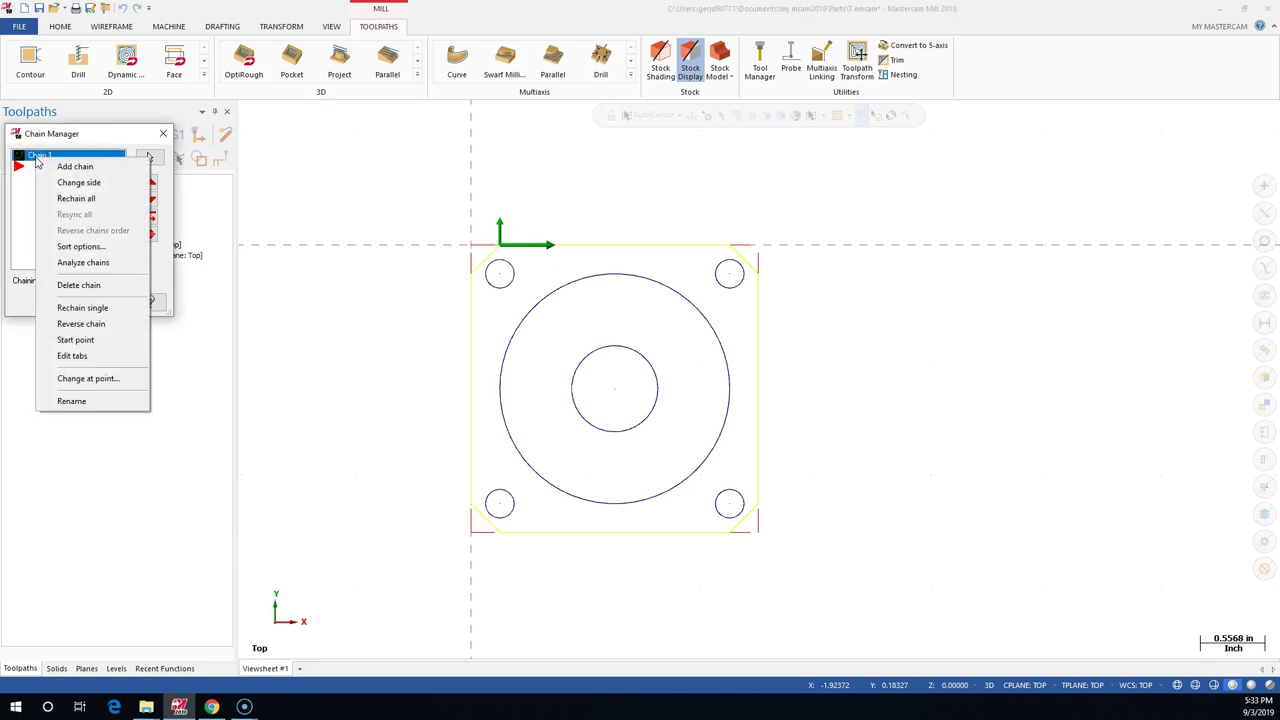
click(96, 185)
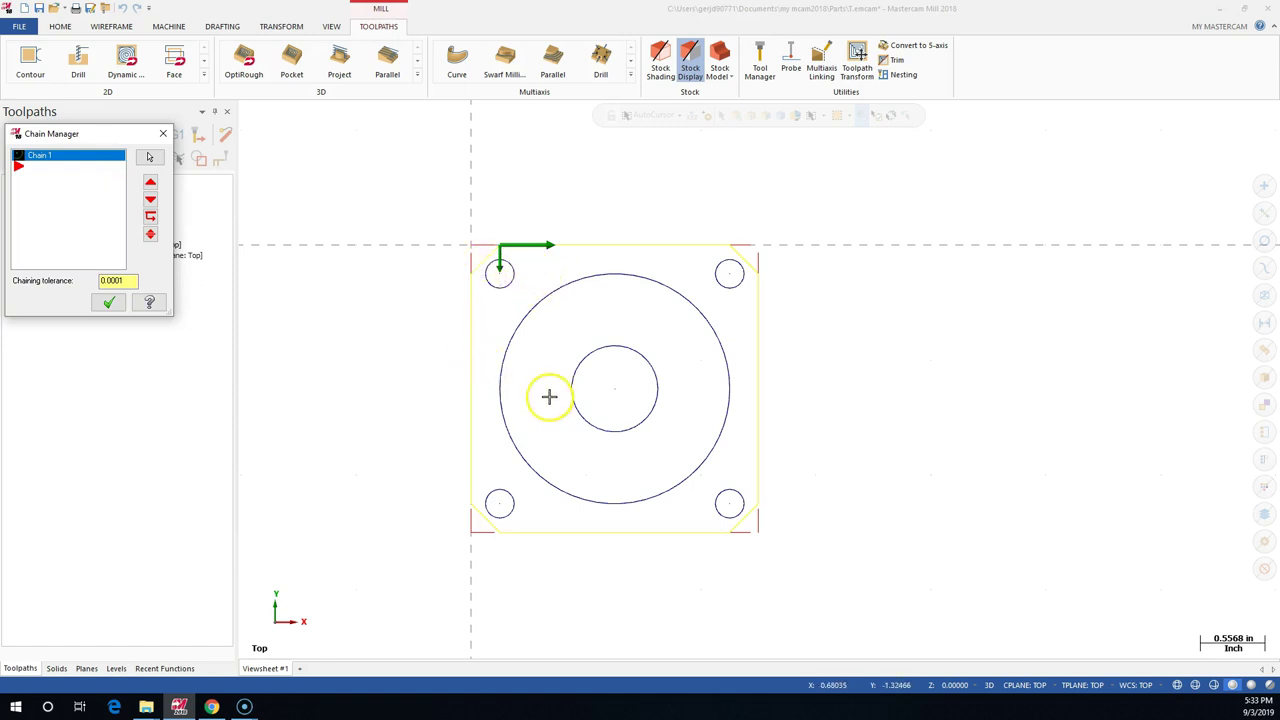
right_click(43, 158)
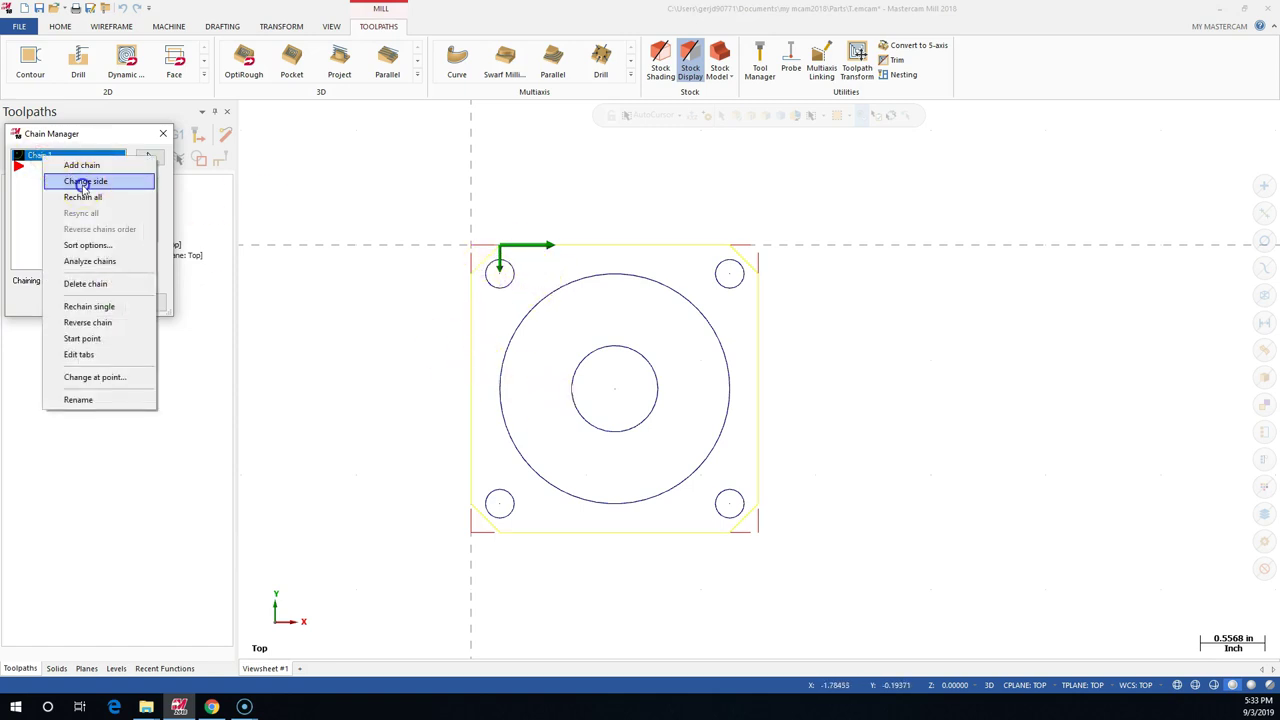
click(84, 182)
Reverse Chain 1's direction and accept the chain, returning to the Contour tool settings.
right_click(76, 161)
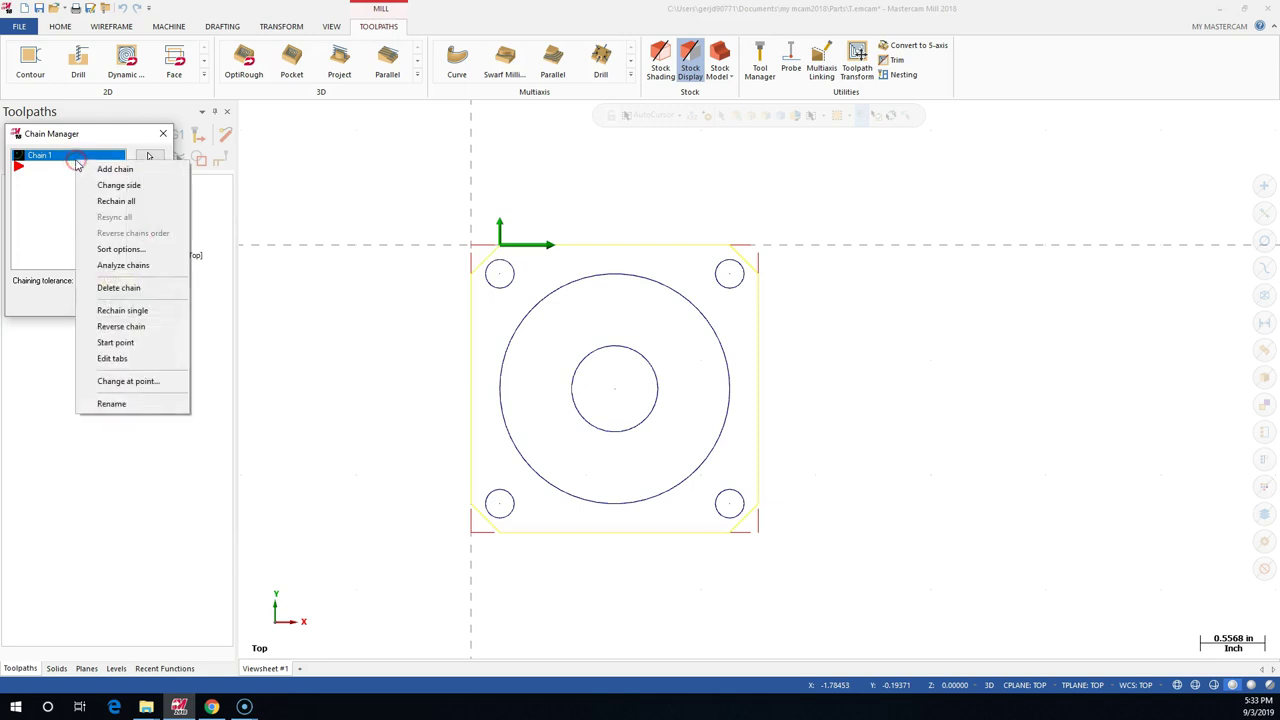
click(120, 327)
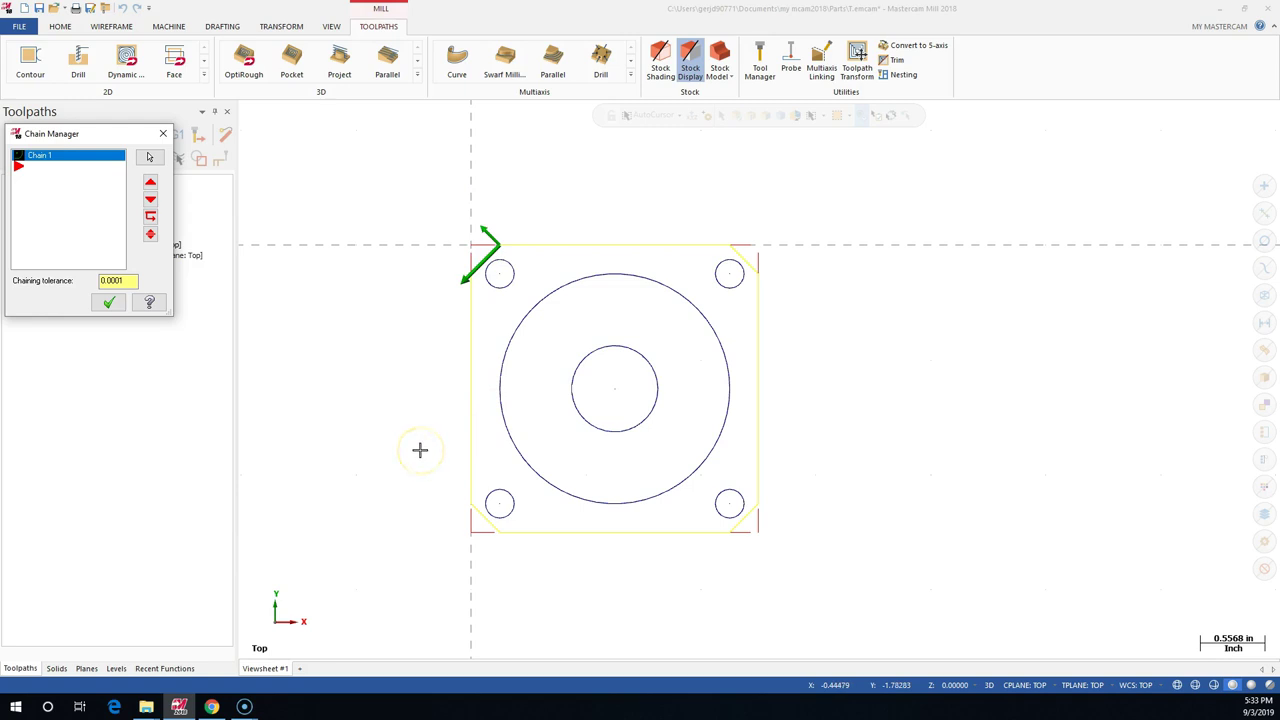
right_click(55, 157)
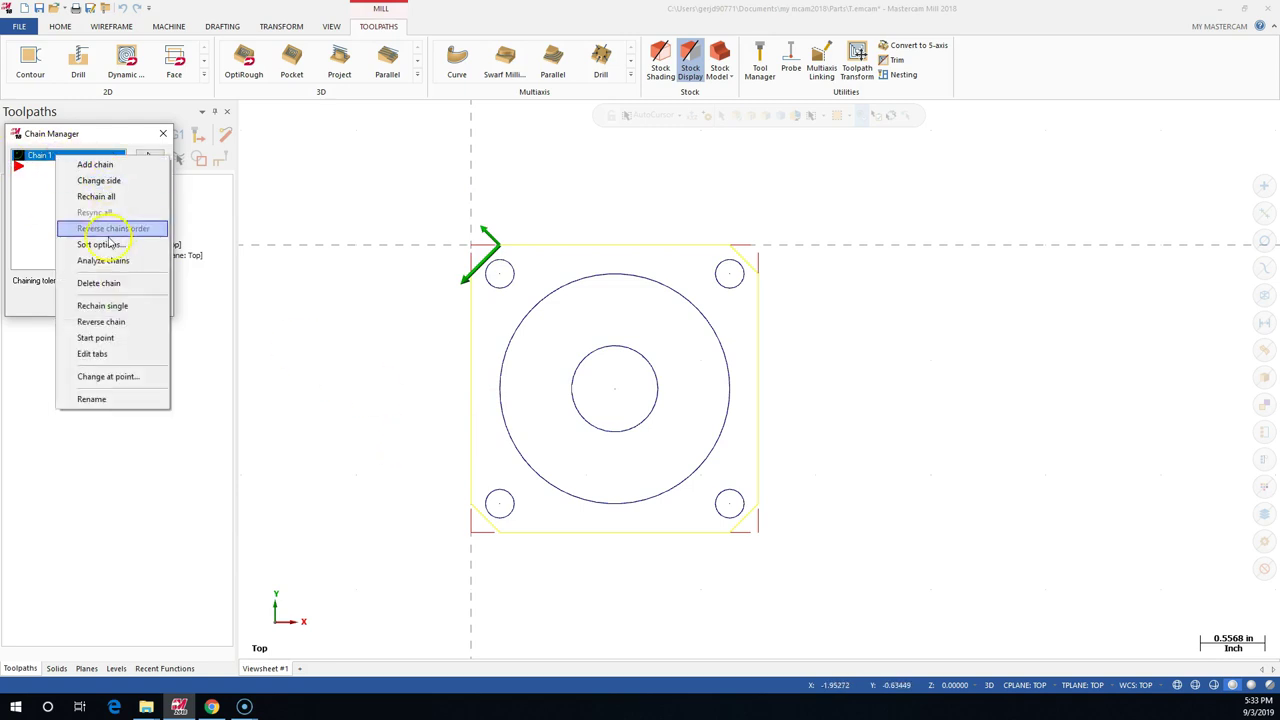
click(101, 322)
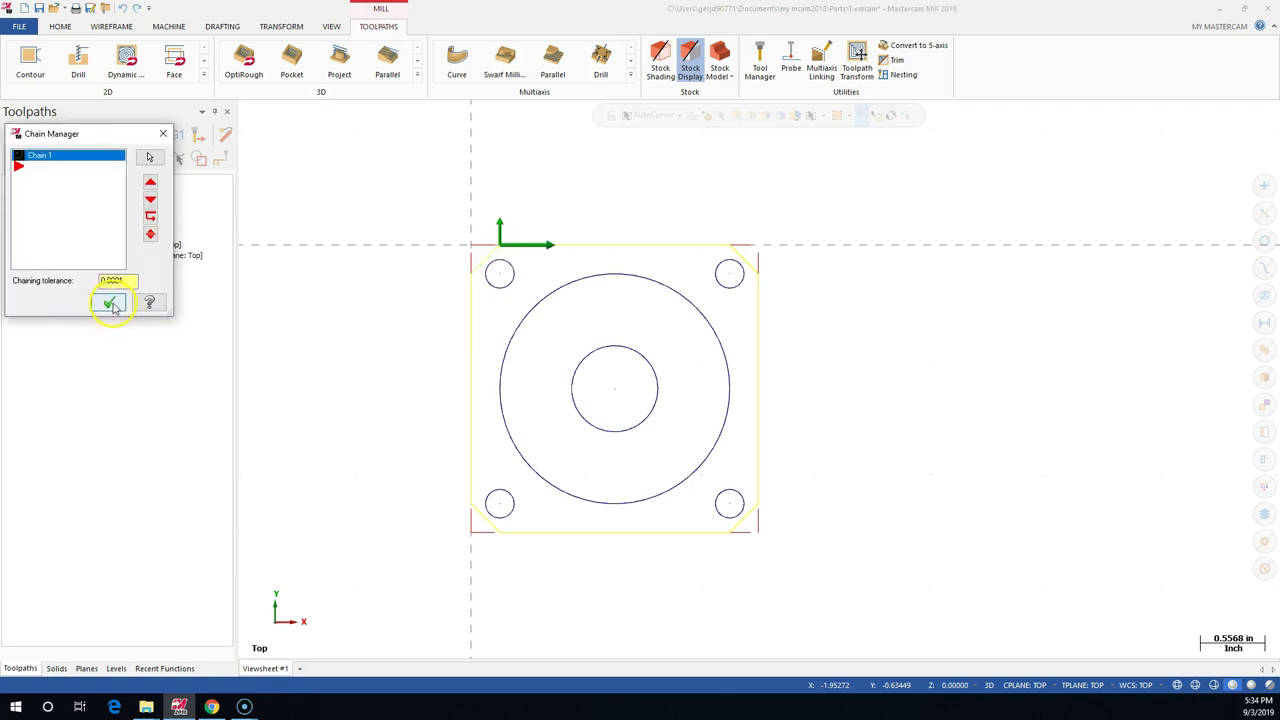
click(109, 304)
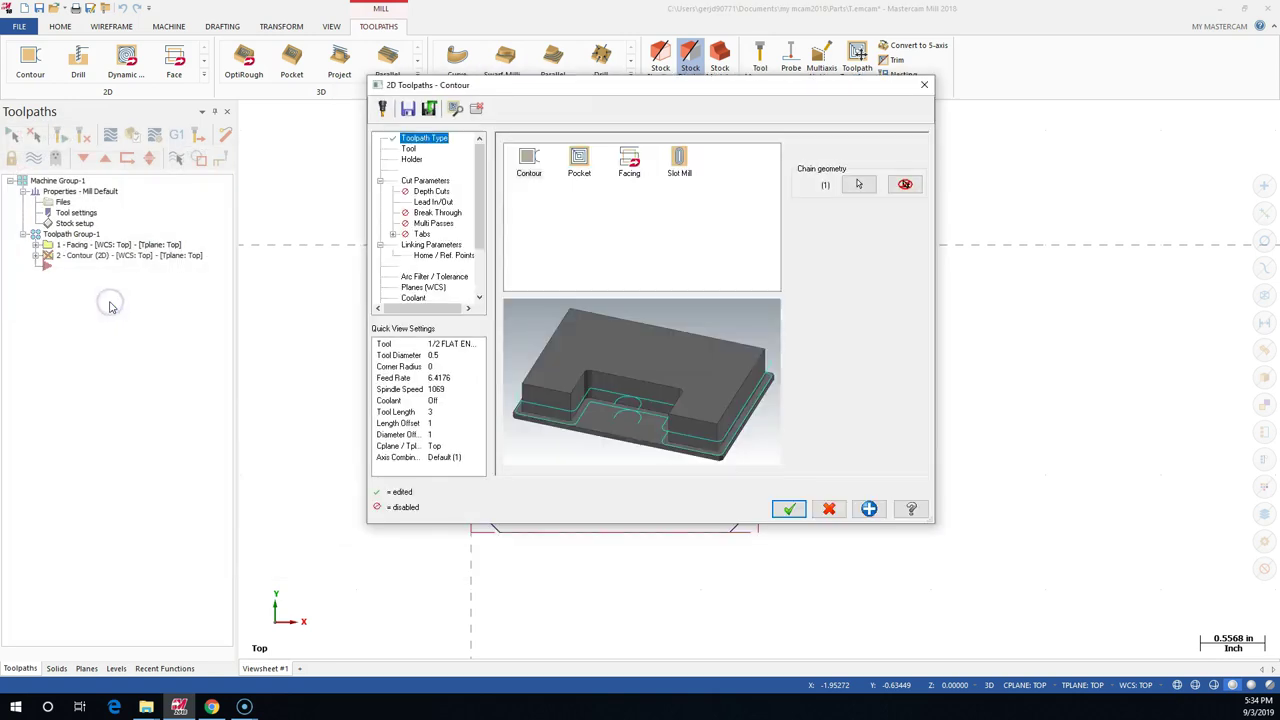
click(408, 148)
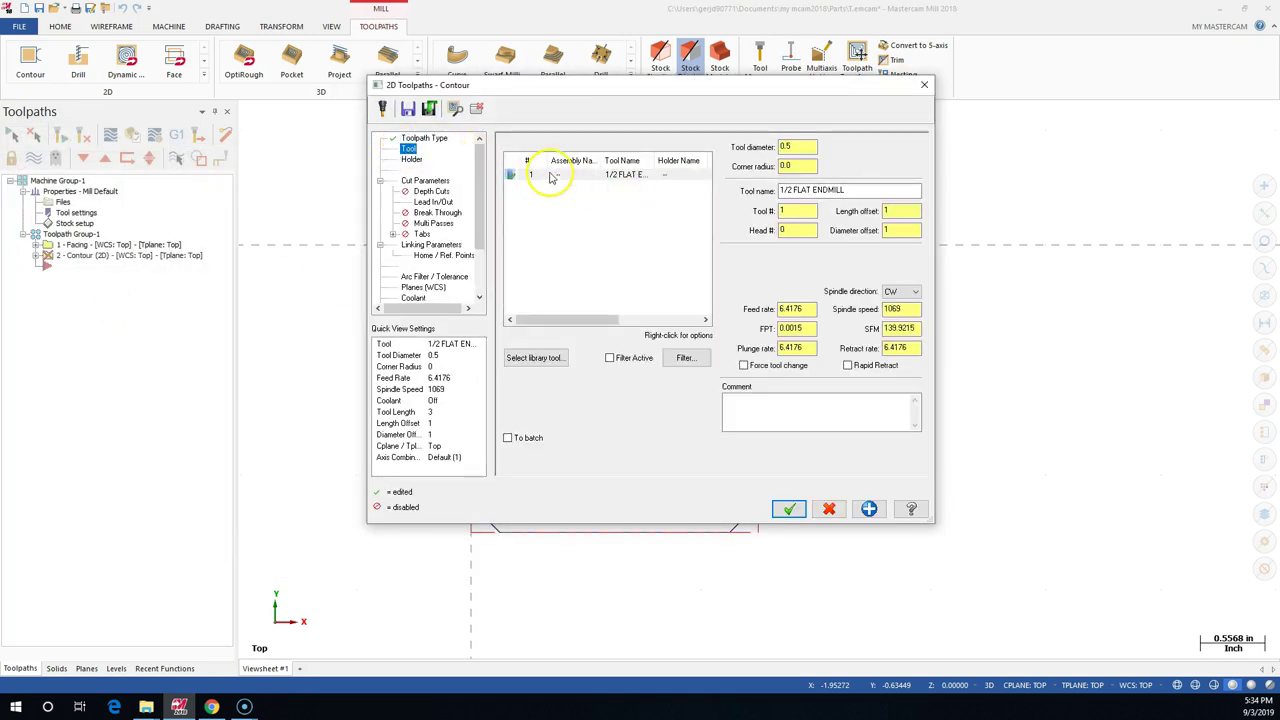
Use the 1/2 flat endmill at 4000 spindle speed, 12 feed and plunge rates, with rapid retract.
click(549, 176)
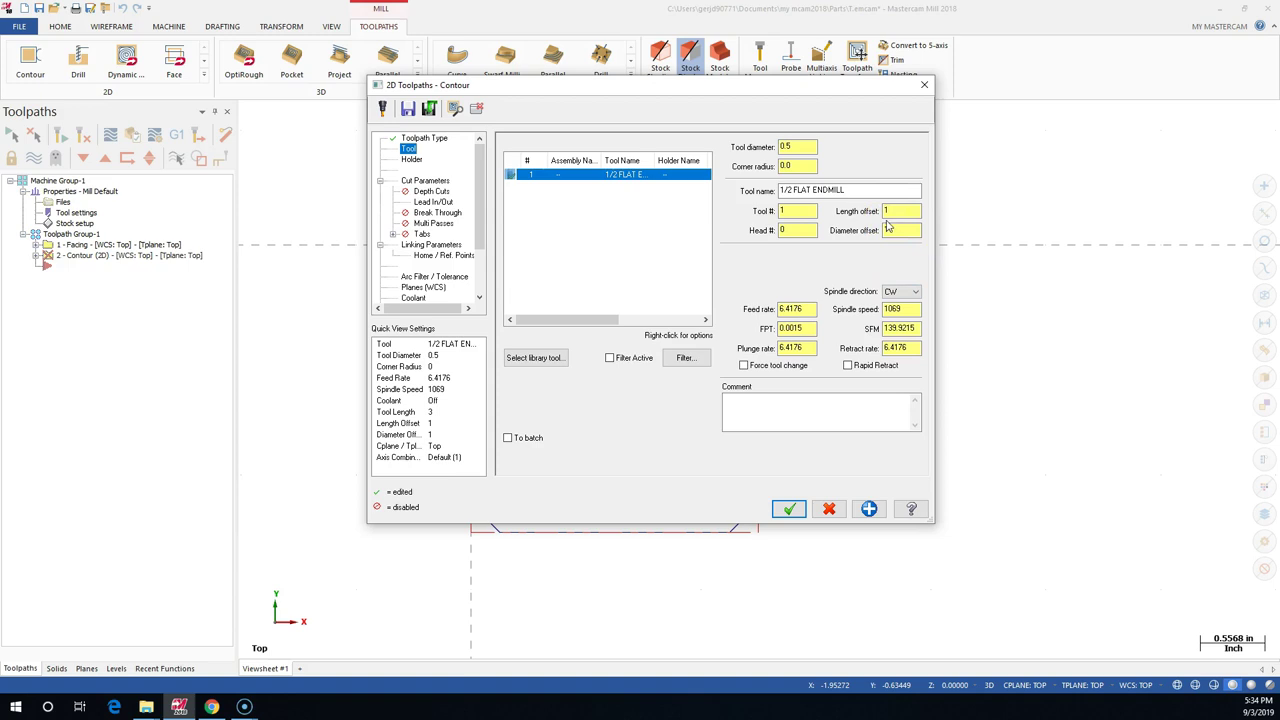
drag(902, 311, 872, 309)
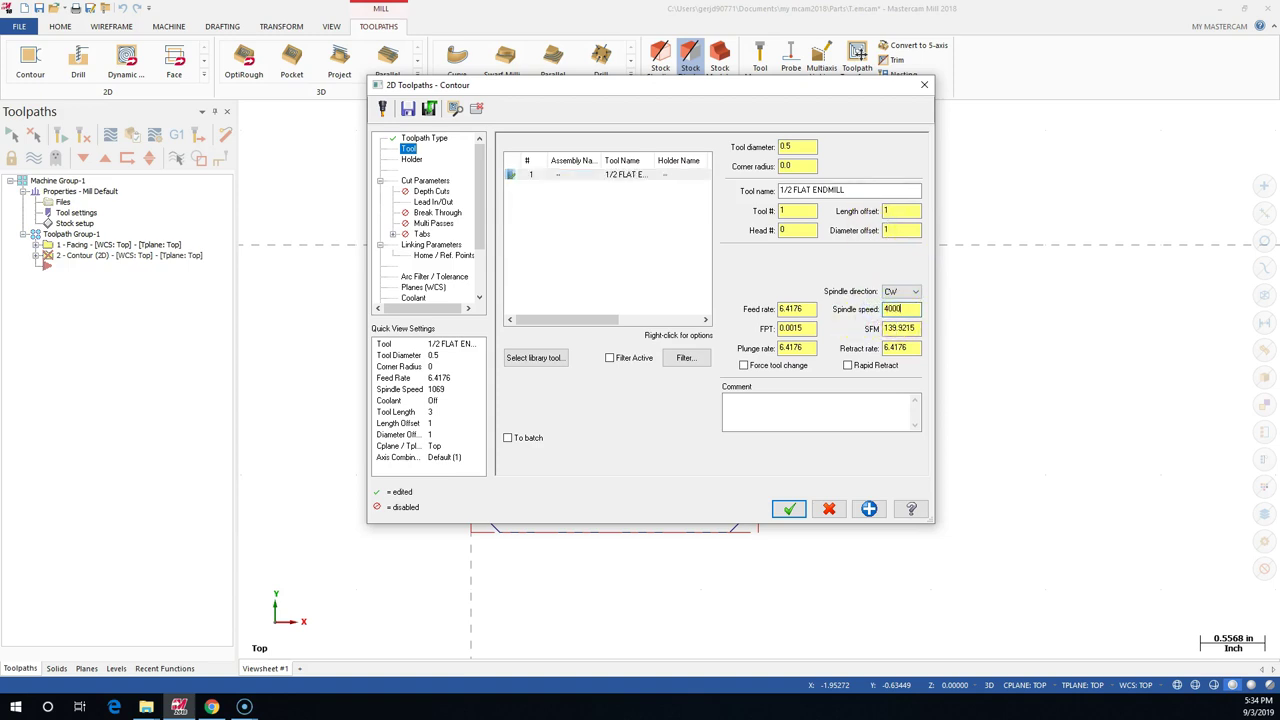
double_click(813, 309)
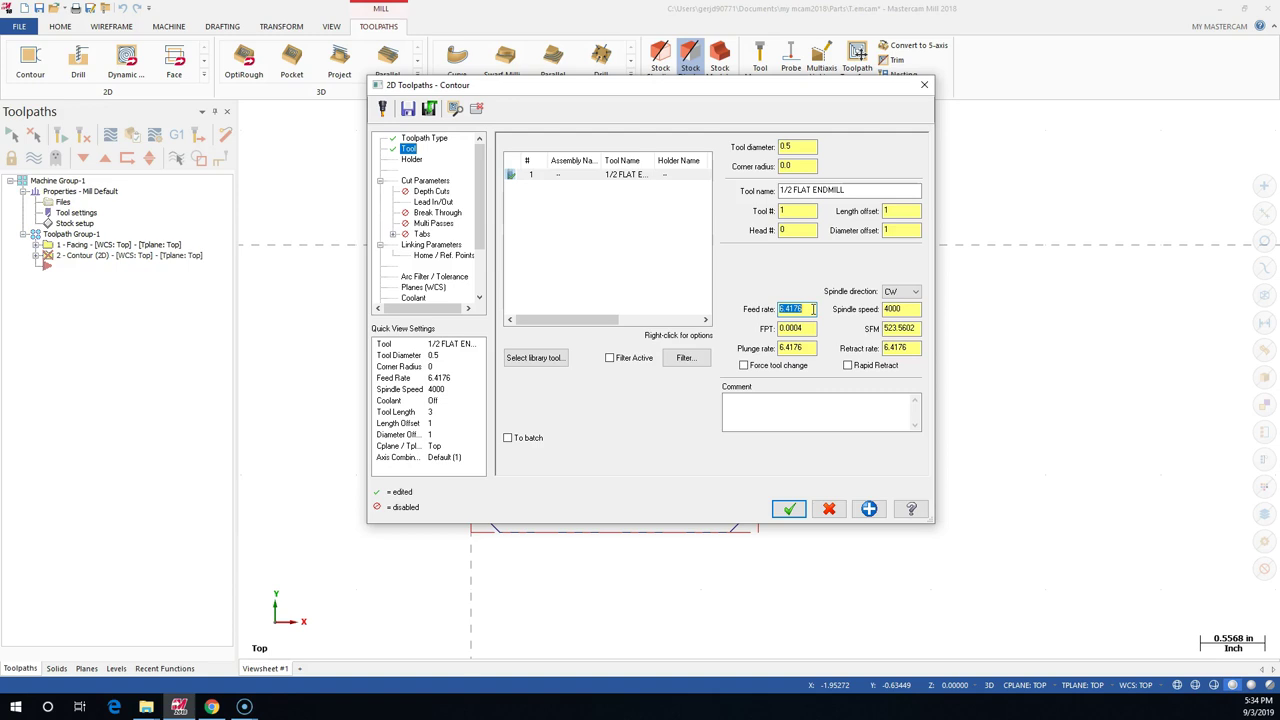
text(12)
key(Tab)
key(Tab)
text(12)
key(Tab)
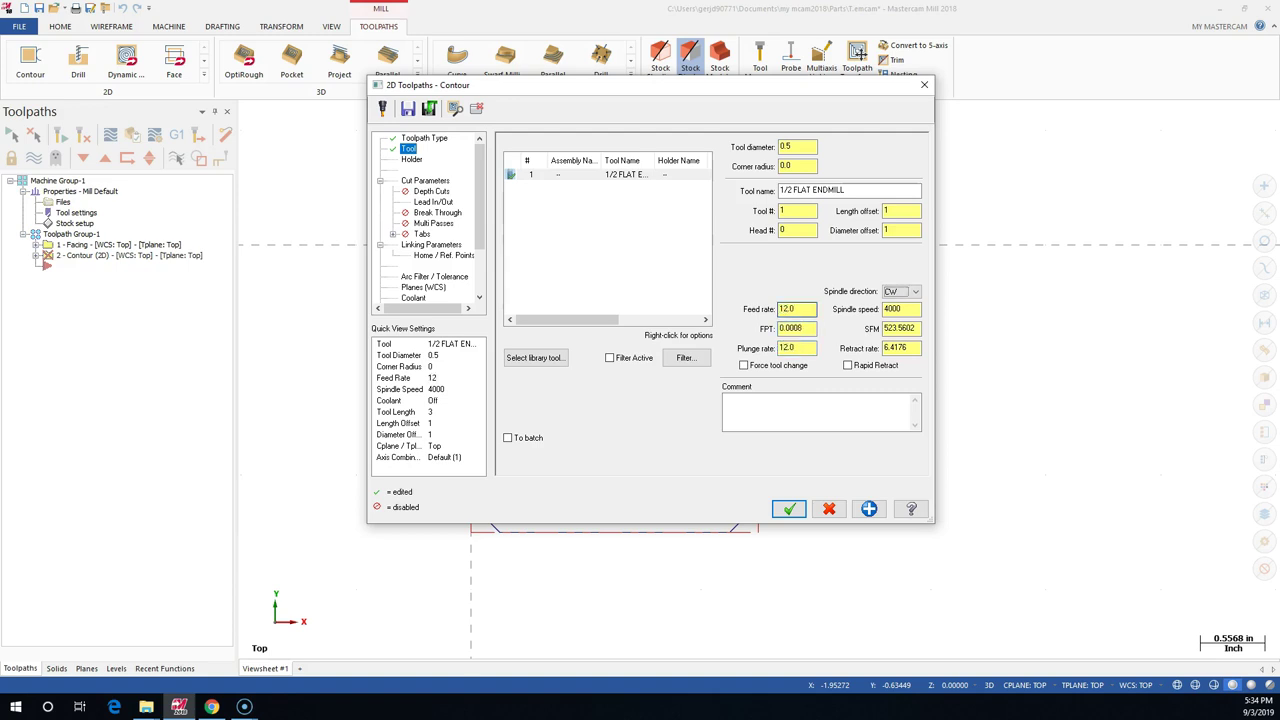
click(855, 370)
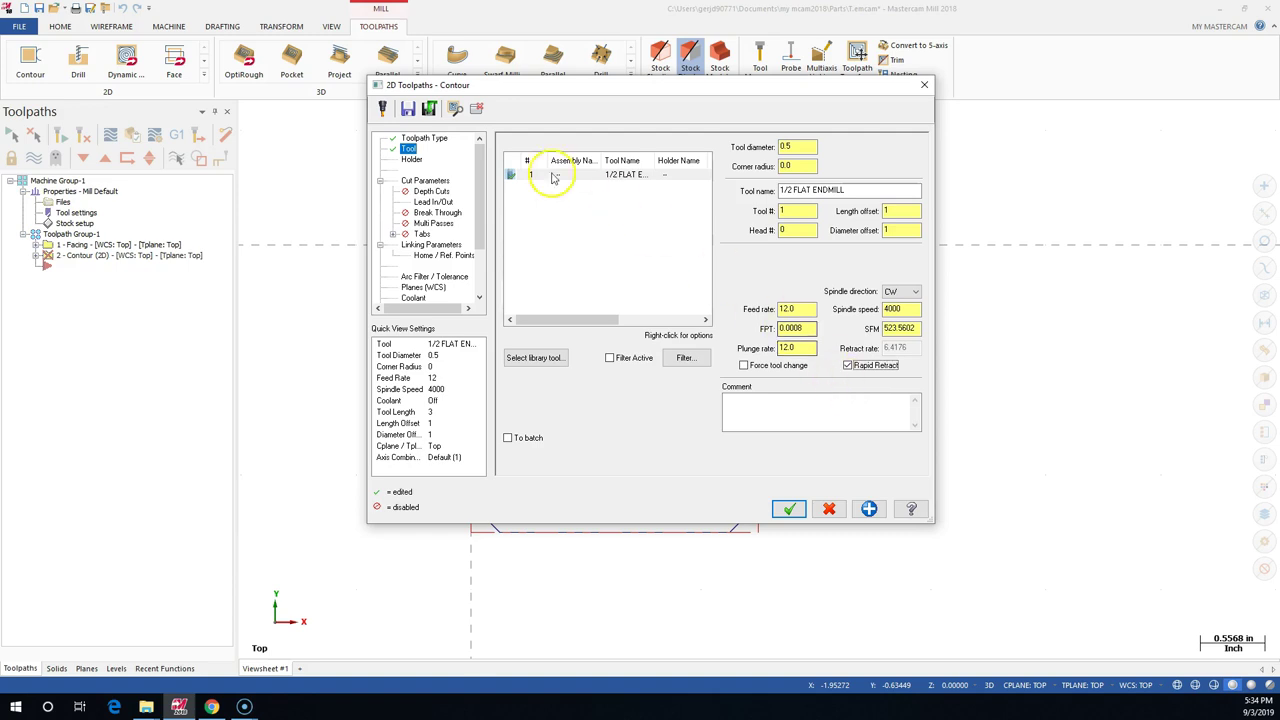
Move through the holder page to the contour's Cut Parameters page.
click(463, 189)
click(411, 159)
click(418, 180)
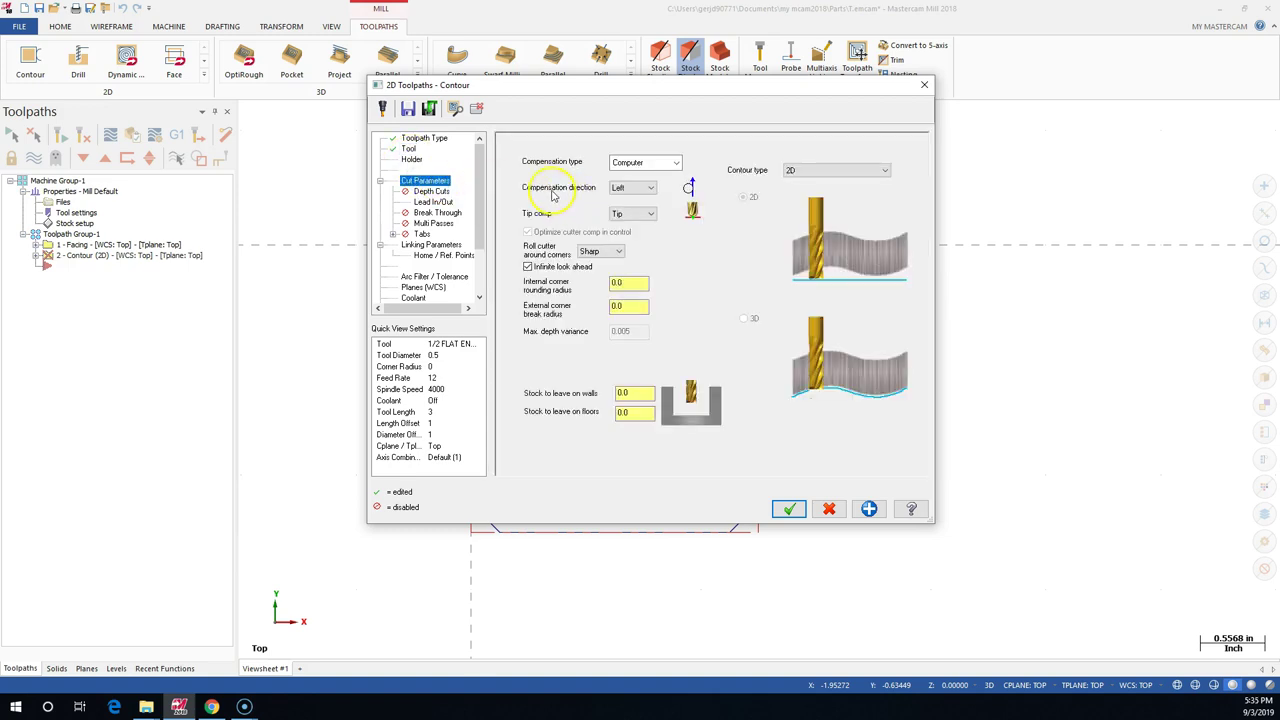
click(625, 193)
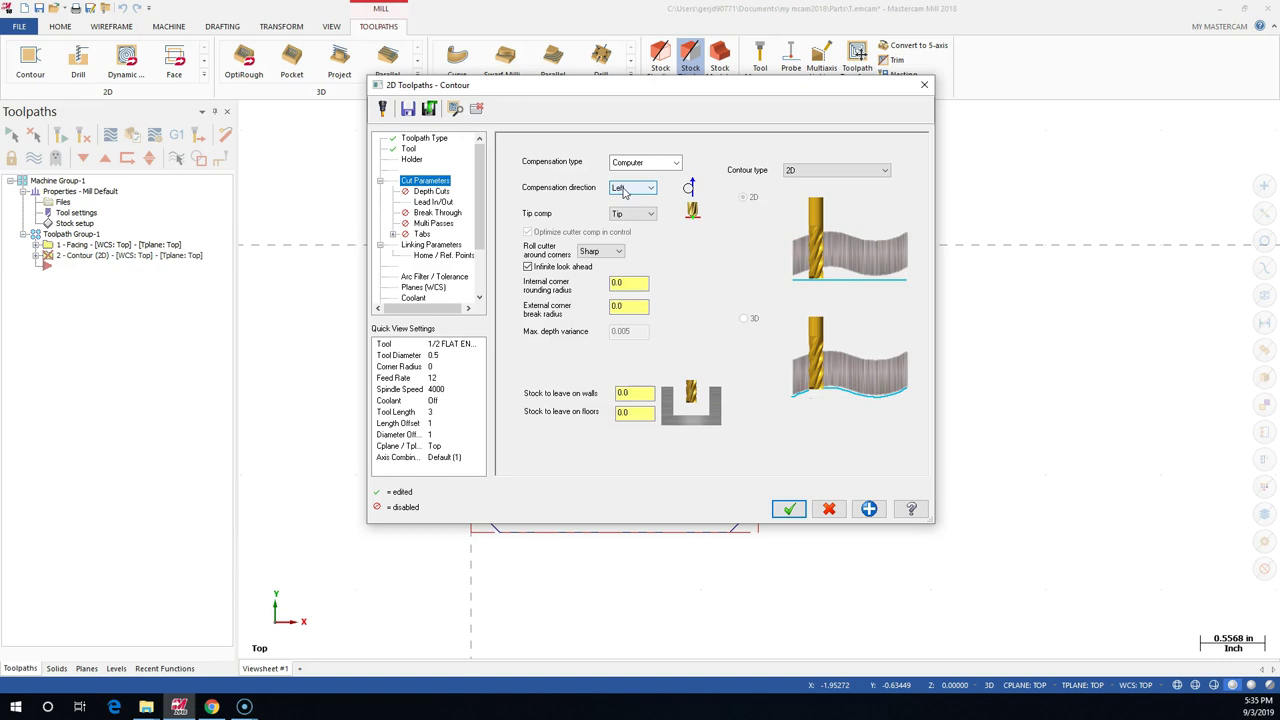
click(624, 191)
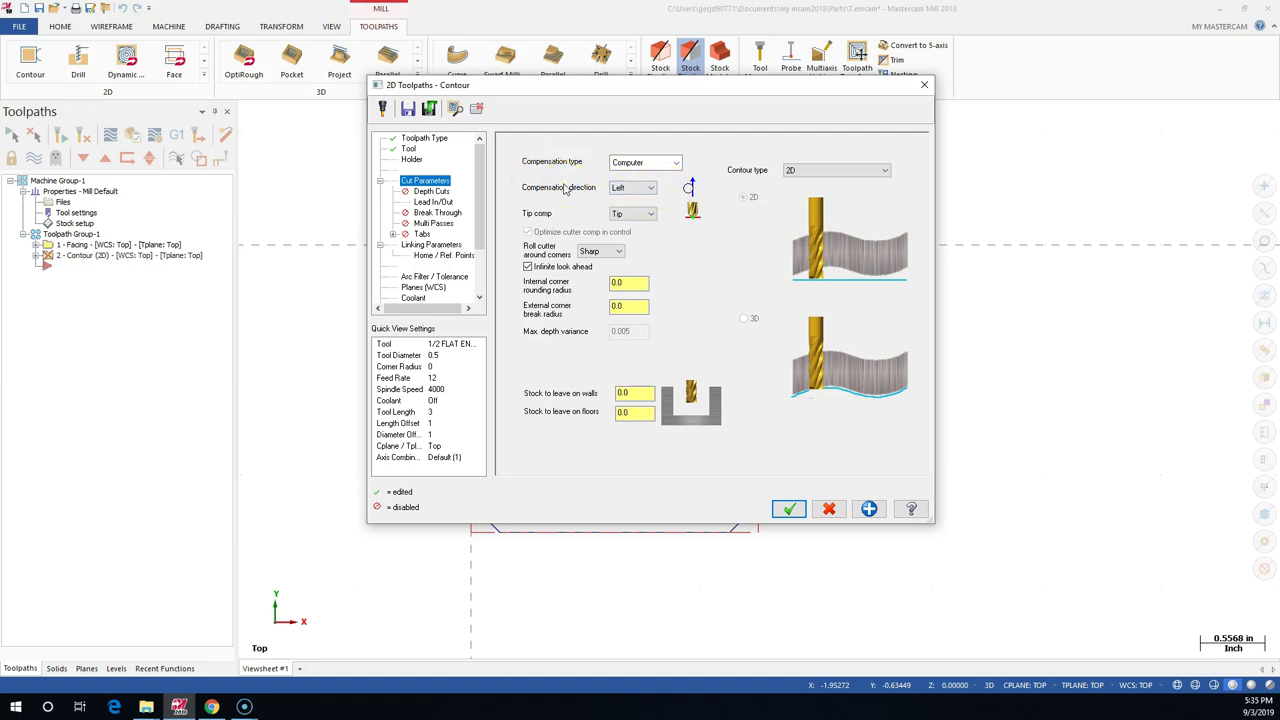
click(675, 165)
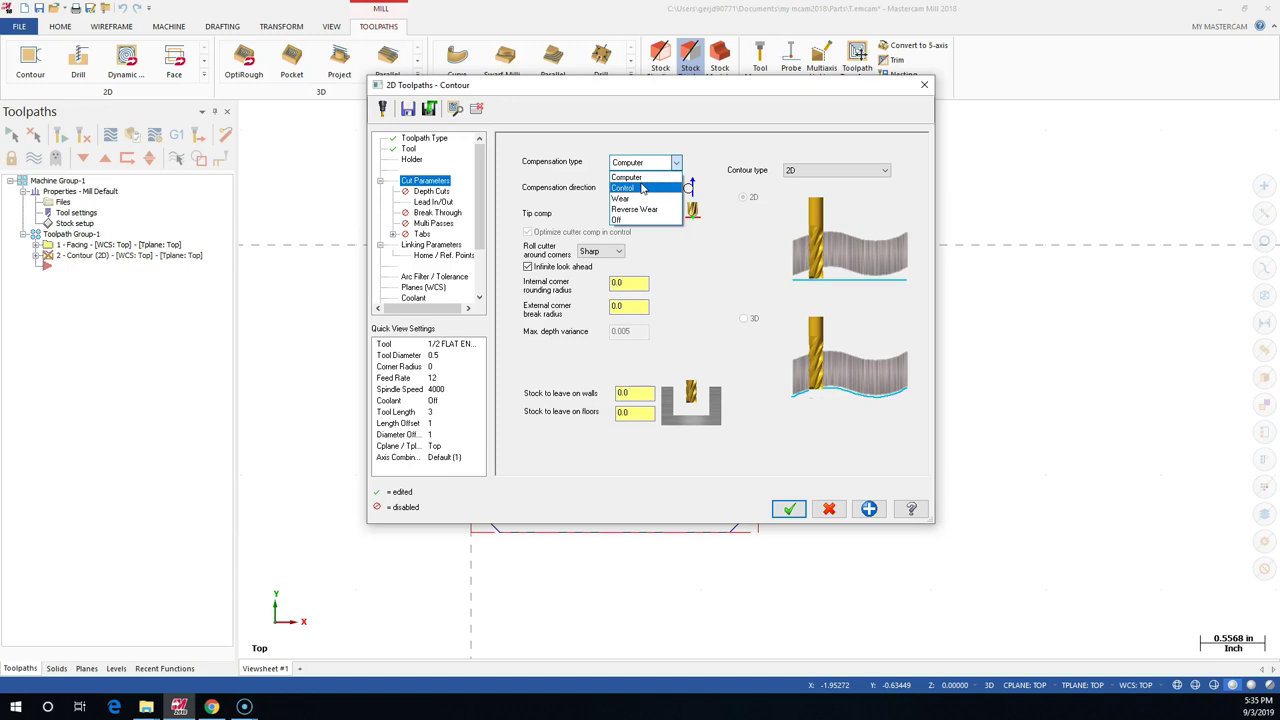
click(643, 190)
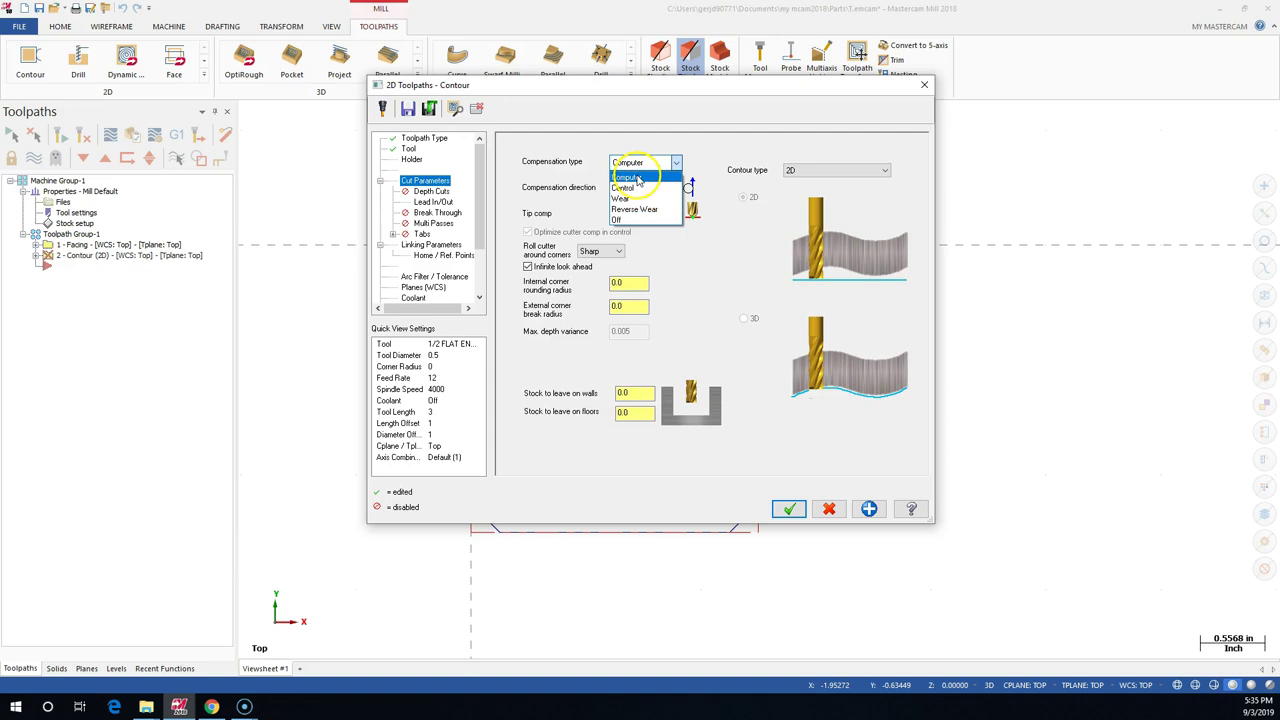
click(651, 209)
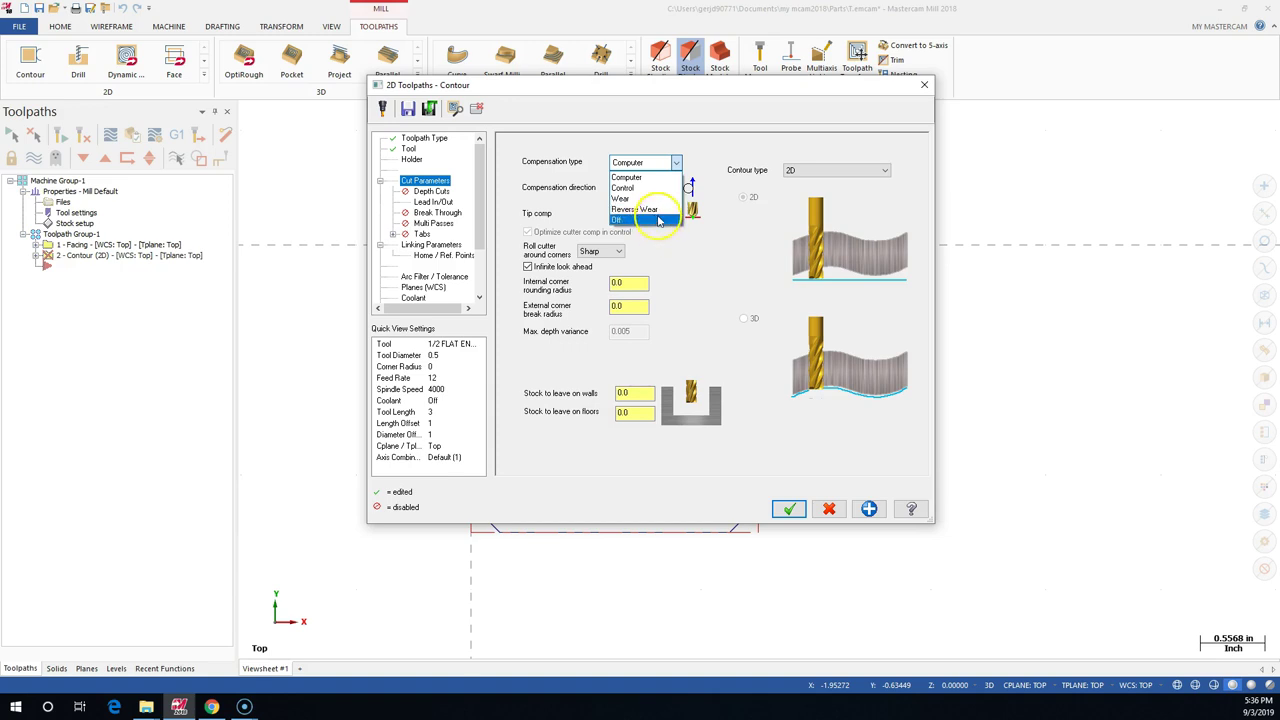
click(659, 217)
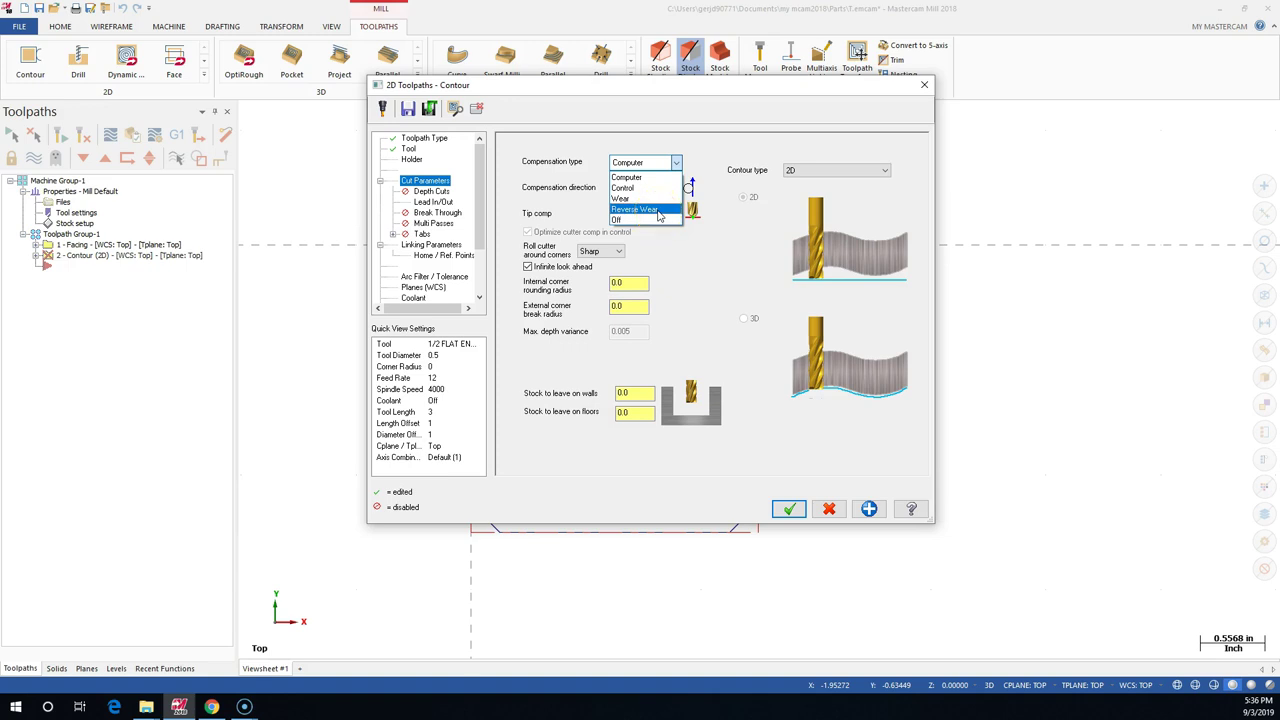
click(628, 221)
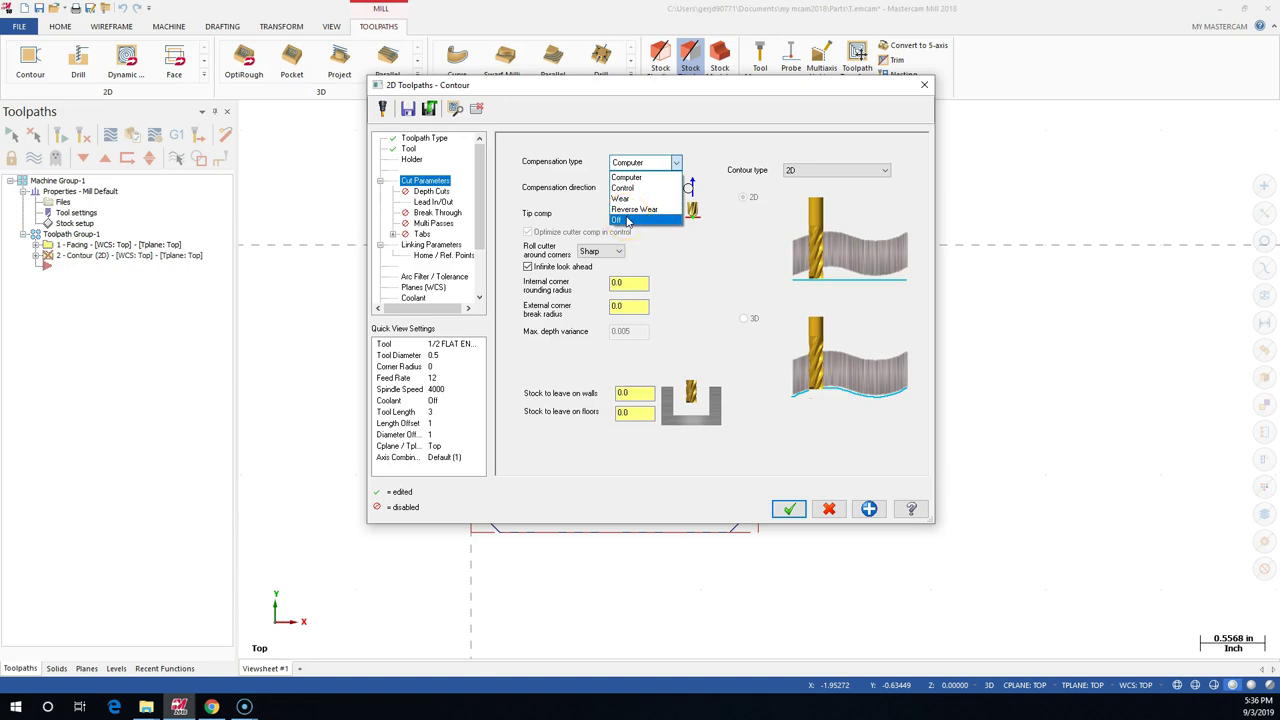
click(672, 178)
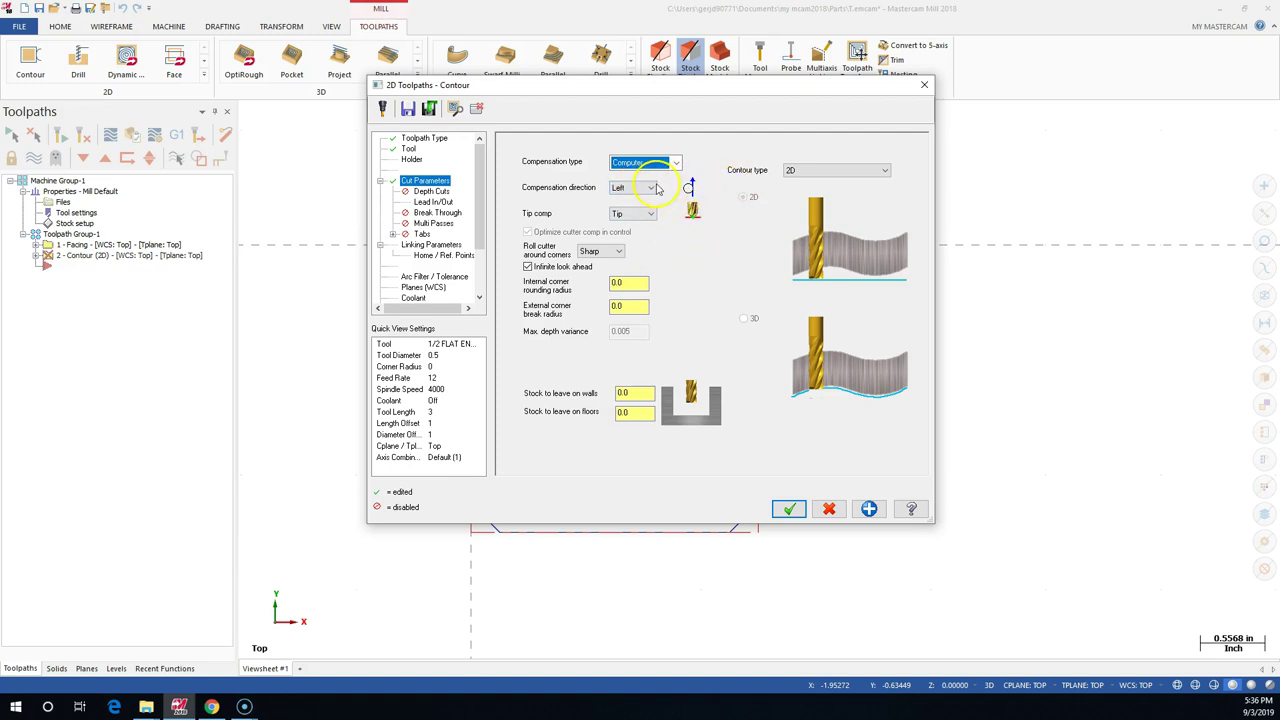
click(647, 214)
Set the stock to leave on walls to 0.01.
click(636, 393)
double_click(636, 393)
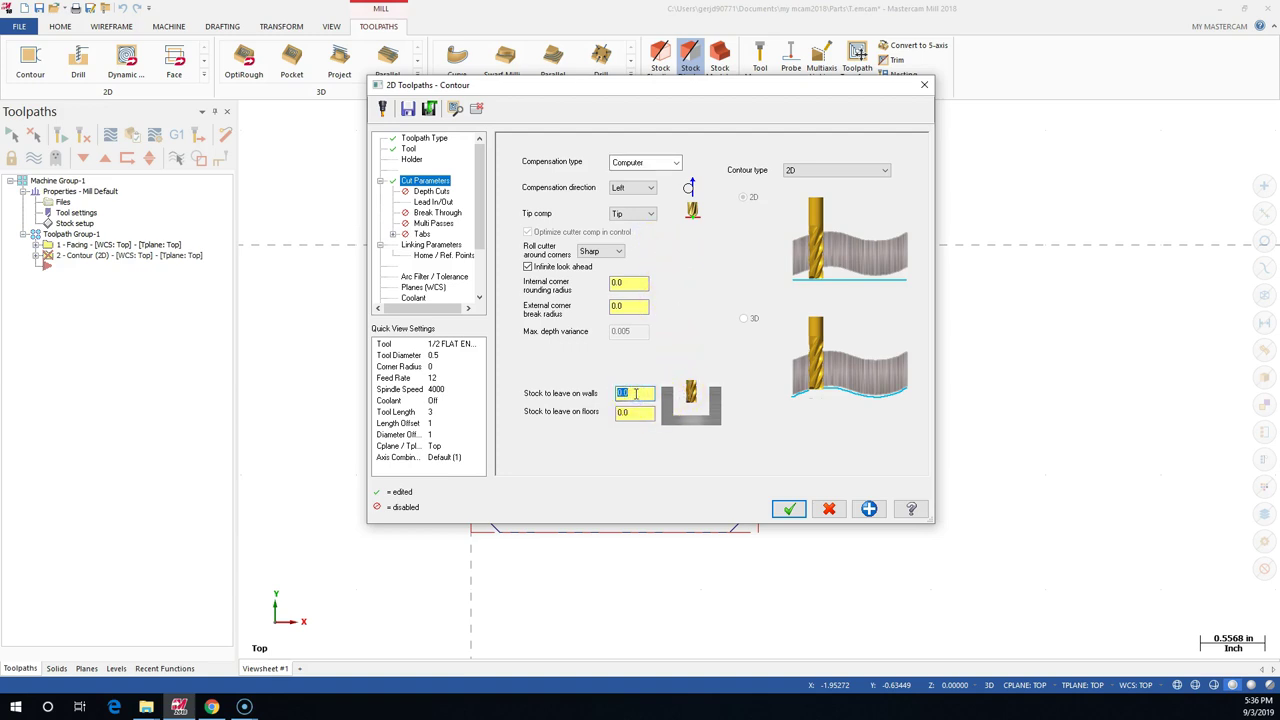
text(0.01)
key(Tab)
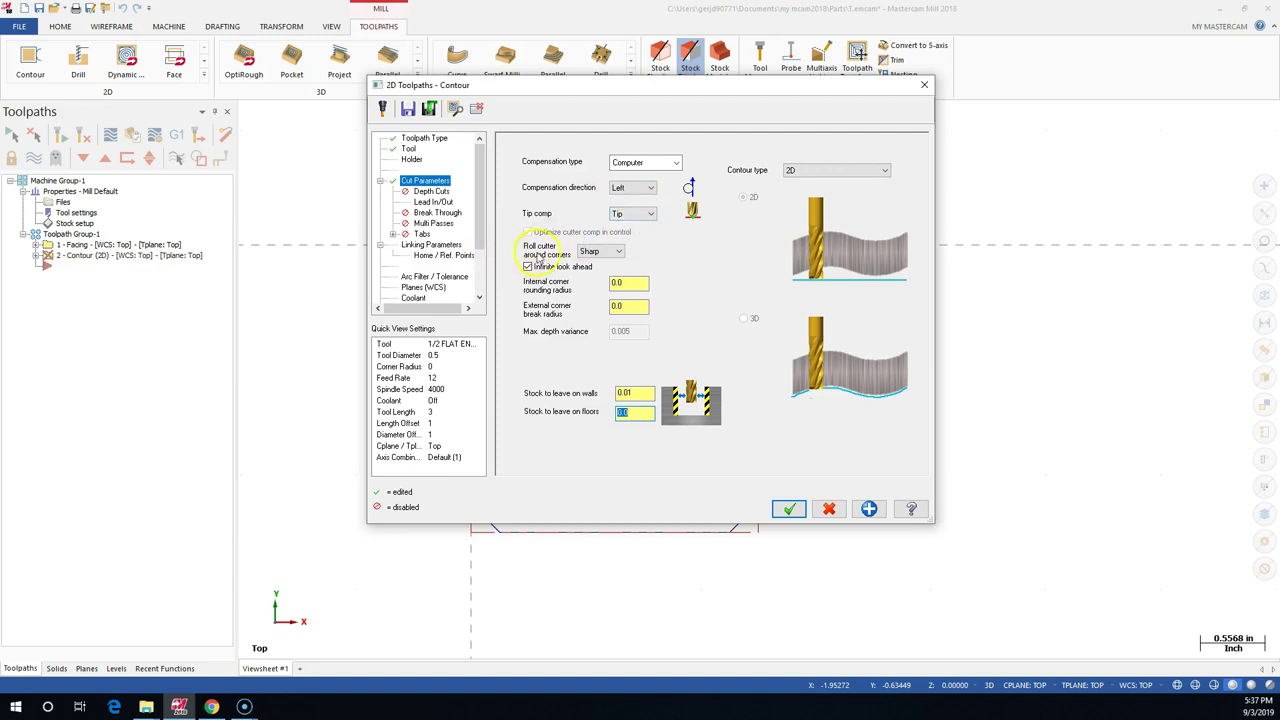
Keep corner rolling set to Sharp and the contour type as 2D.
click(618, 253)
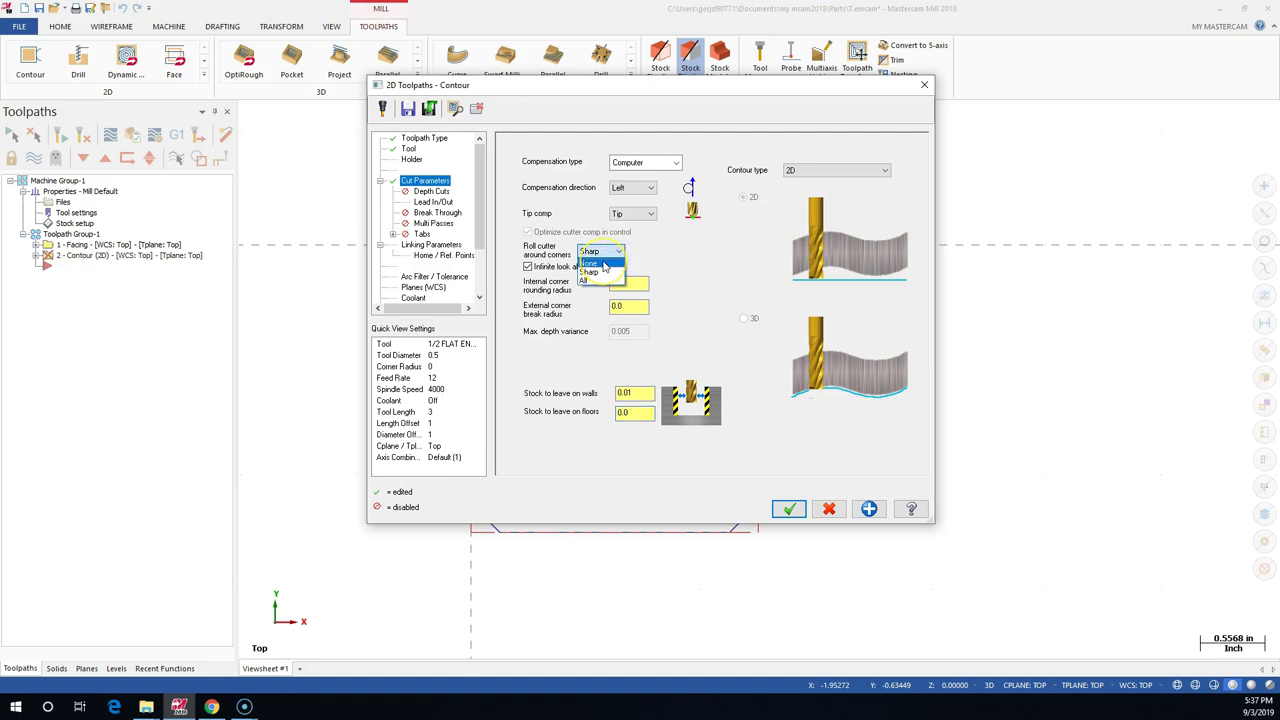
click(599, 274)
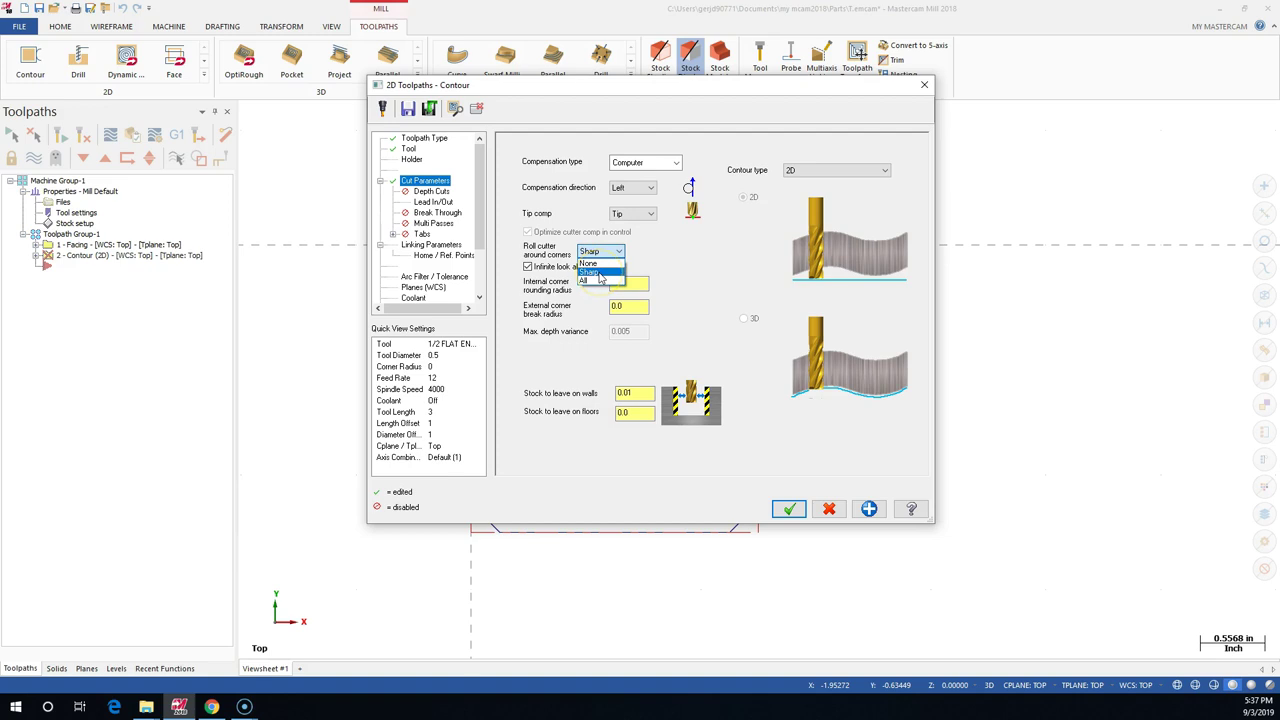
click(624, 252)
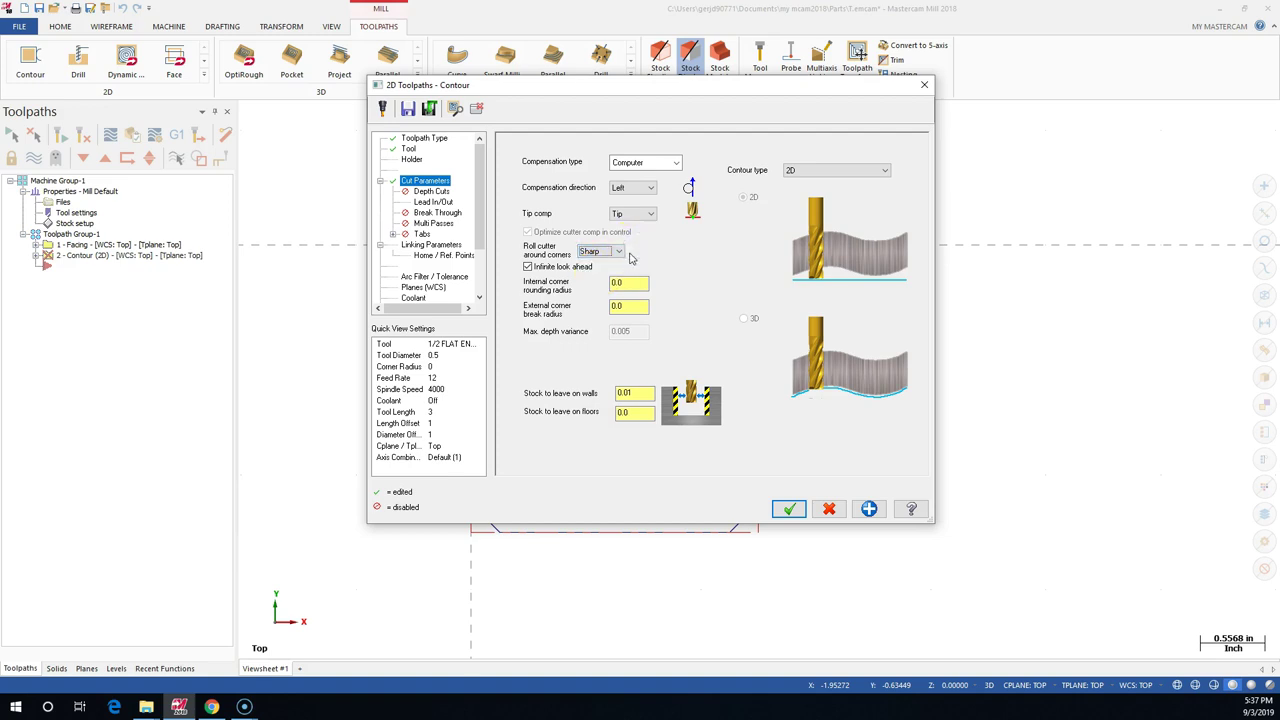
click(828, 283)
click(840, 173)
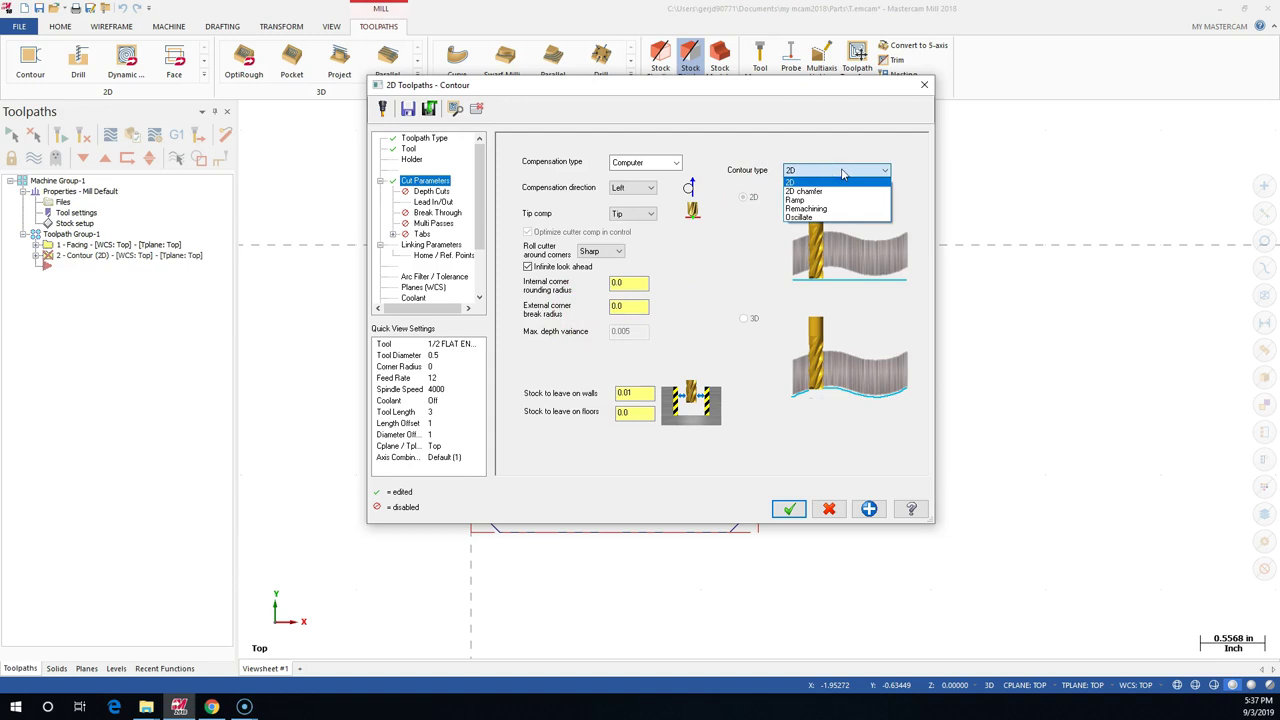
click(842, 172)
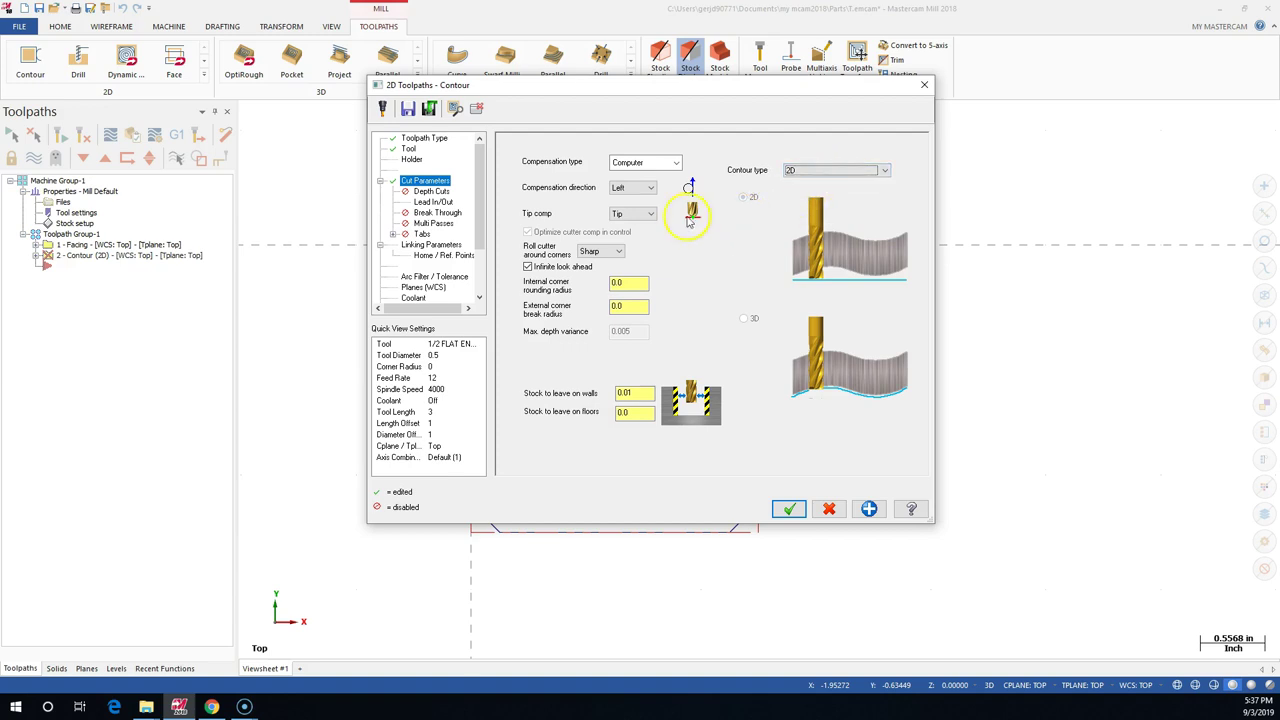
Turn on depth cuts with a 0.25 max rough step.
click(437, 192)
click(549, 178)
double_click(652, 202)
key(BackSpace)
text(.25)
key(Tab)
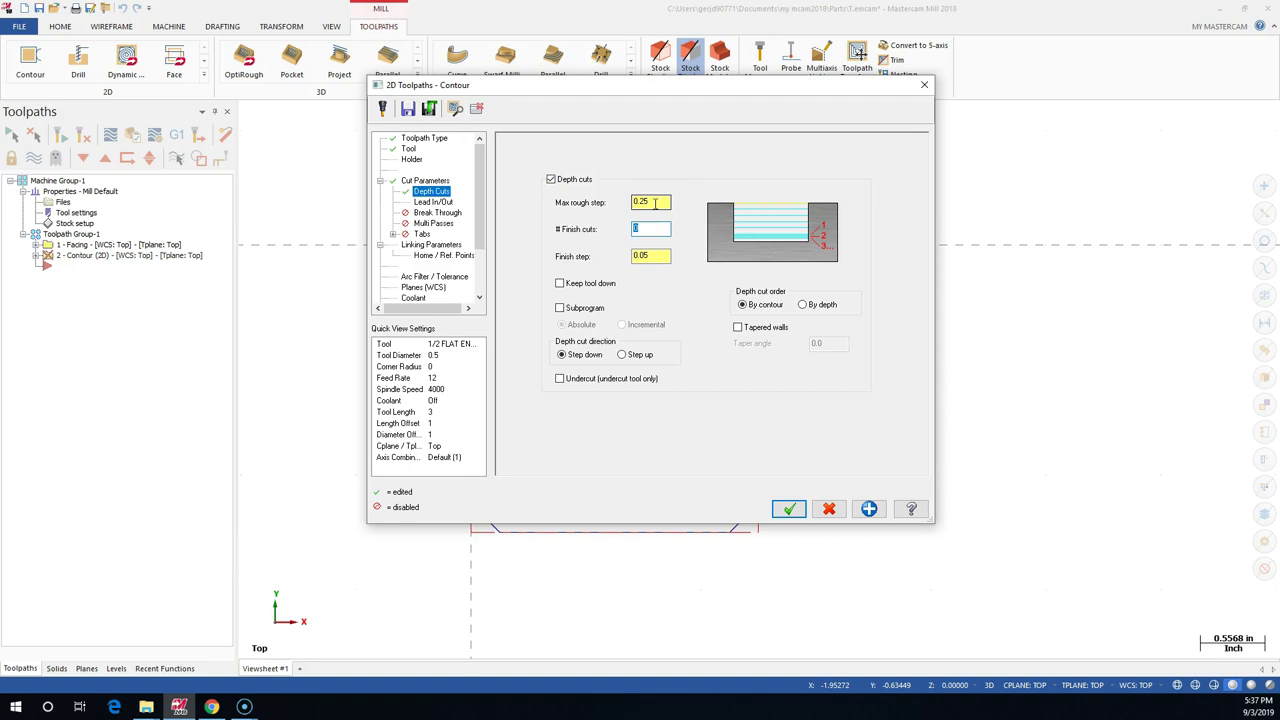
Review the 0.05 finish step and enable Keep tool down for the depth cuts.
click(652, 256)
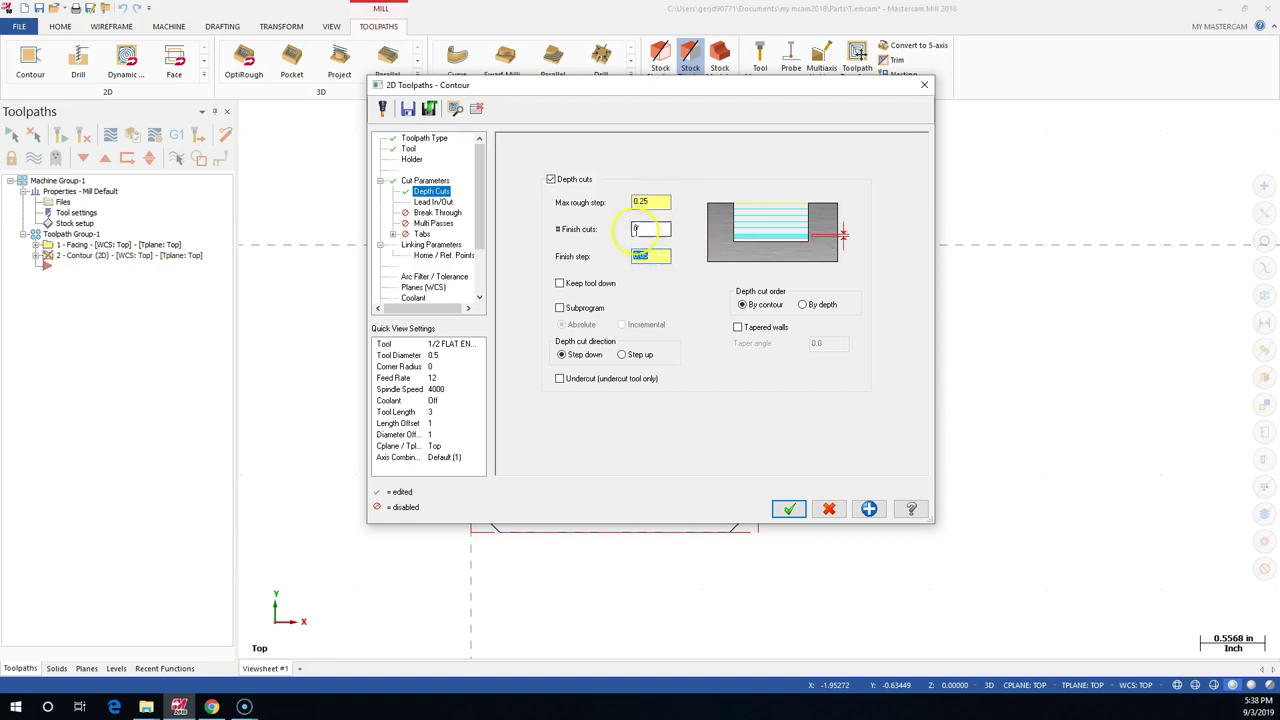
click(645, 227)
click(652, 254)
drag(576, 85, 1026, 191)
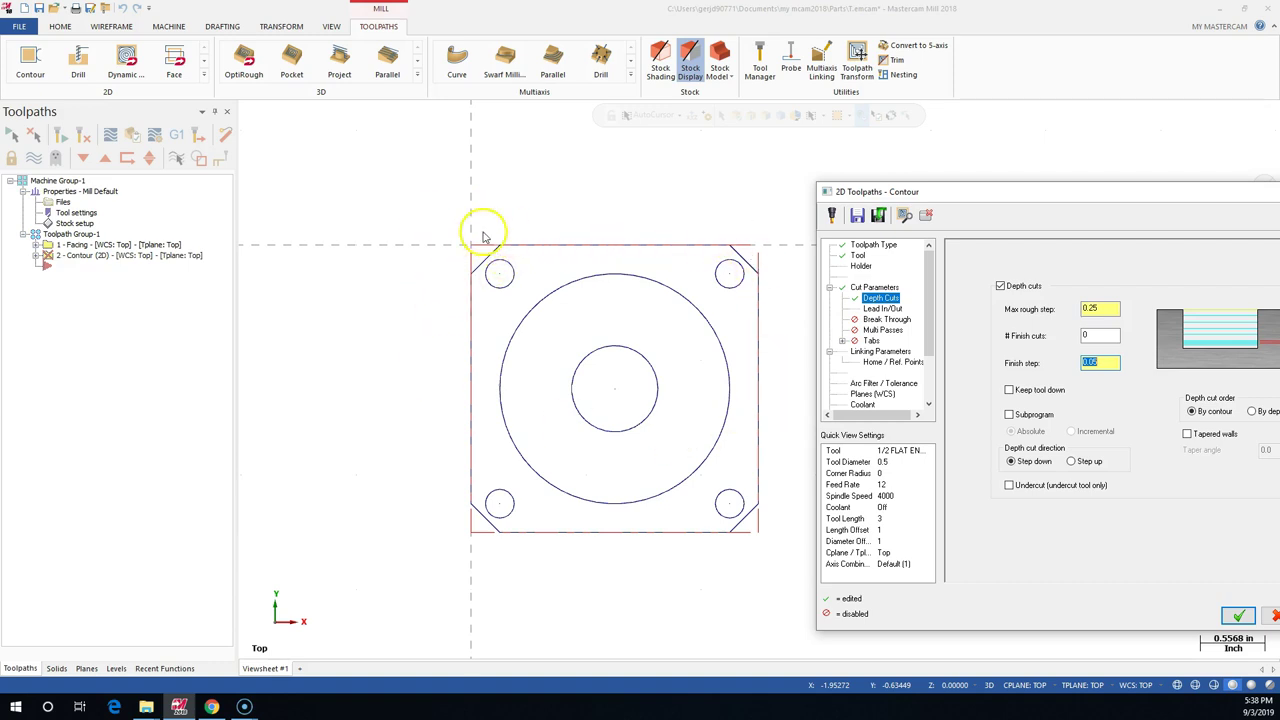
drag(1088, 191, 559, 93)
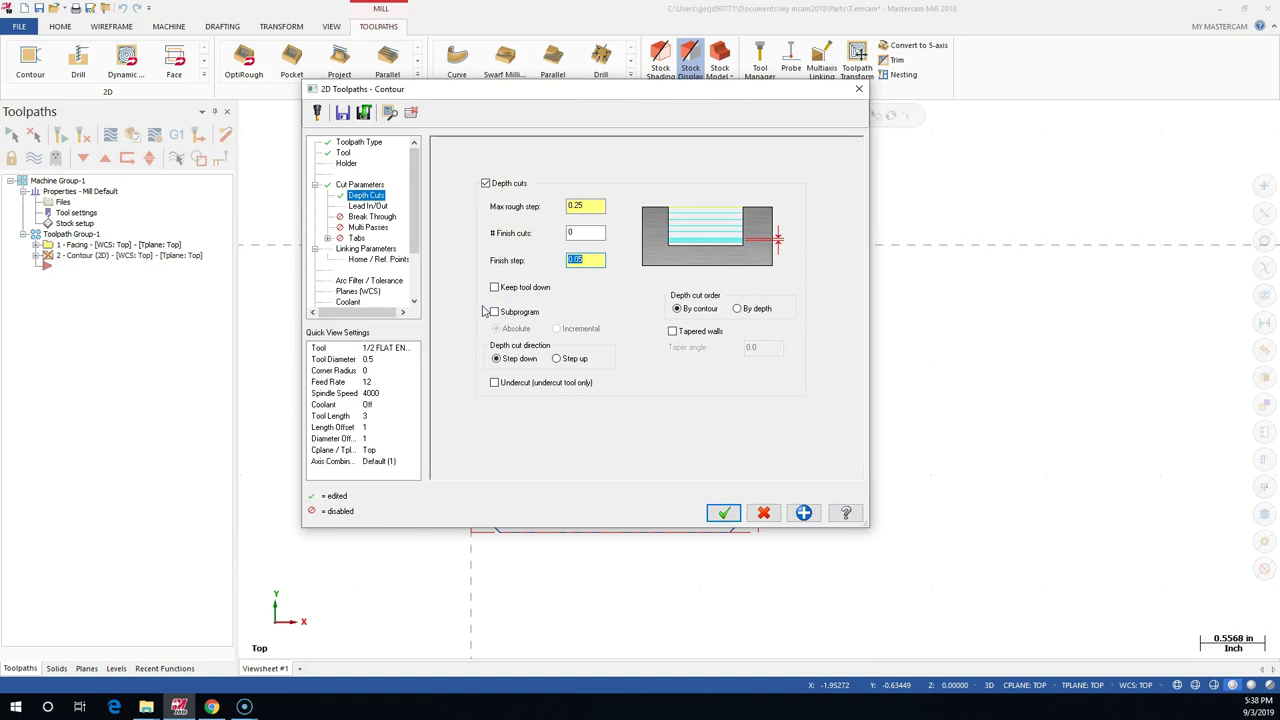
click(492, 288)
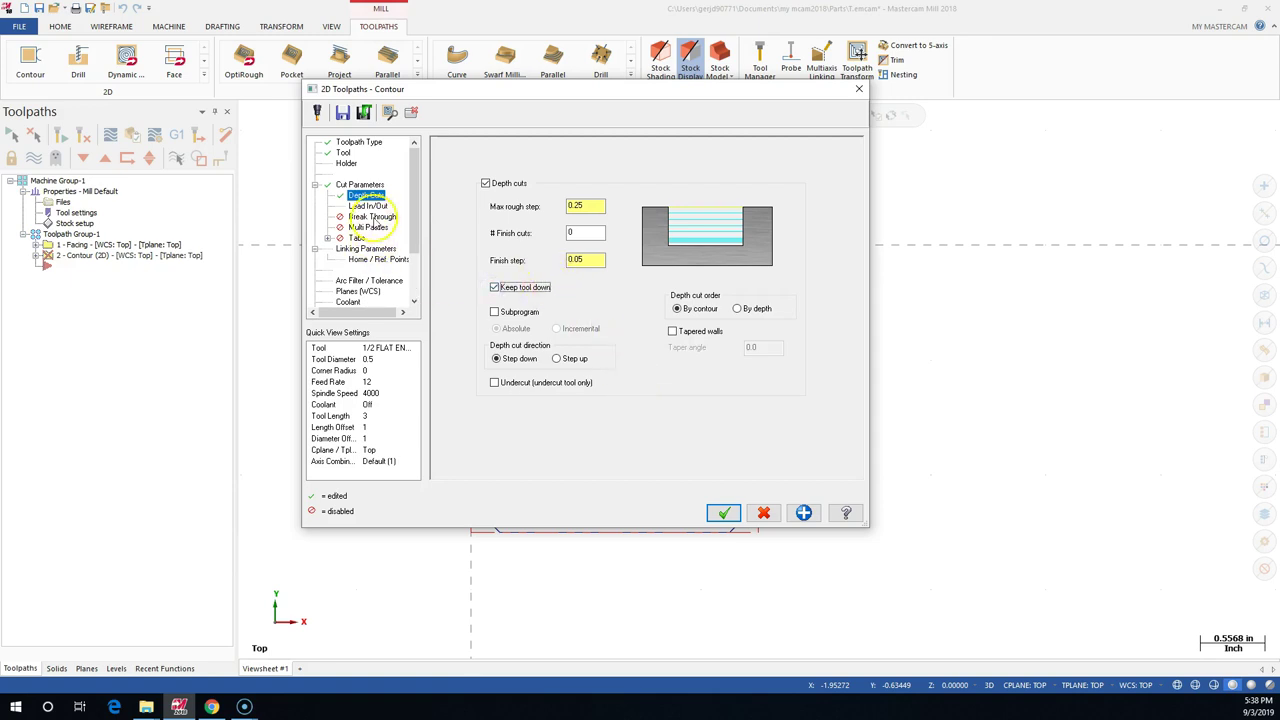
click(368, 206)
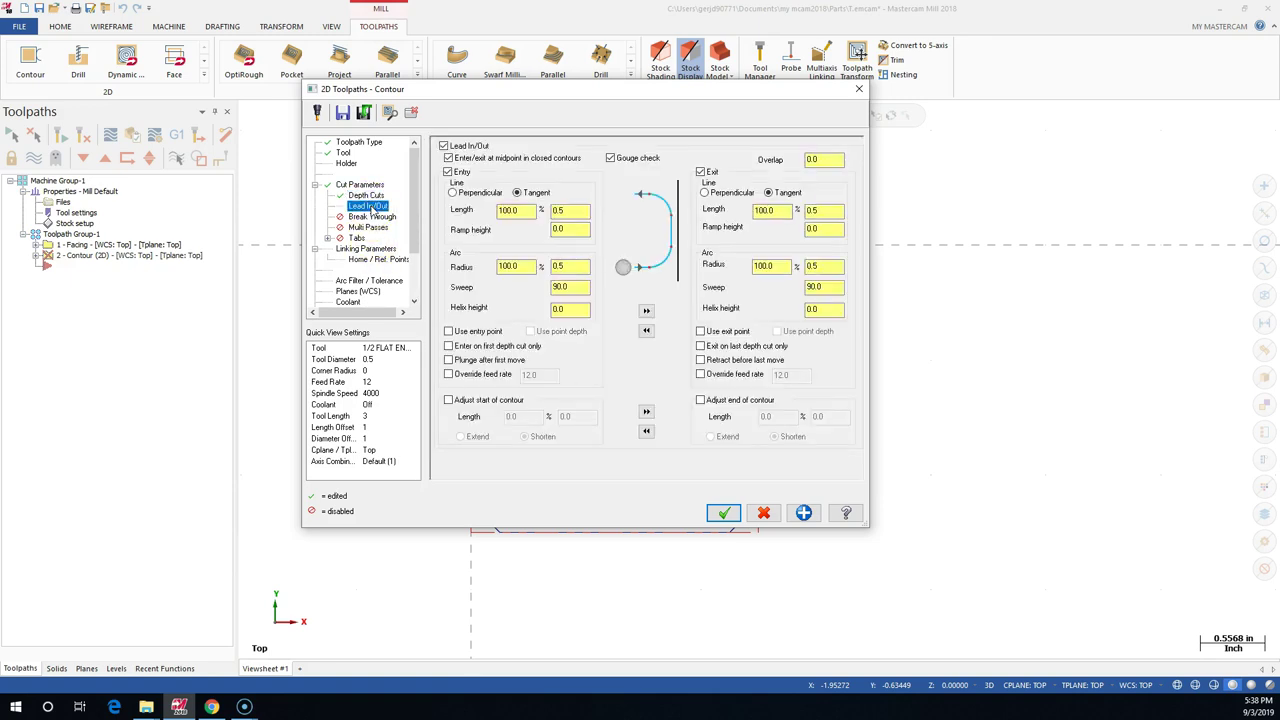
Turn off midpoint entry, Entry and Exit, and enable extending the contour start and end.
click(448, 158)
click(448, 172)
click(700, 172)
click(448, 400)
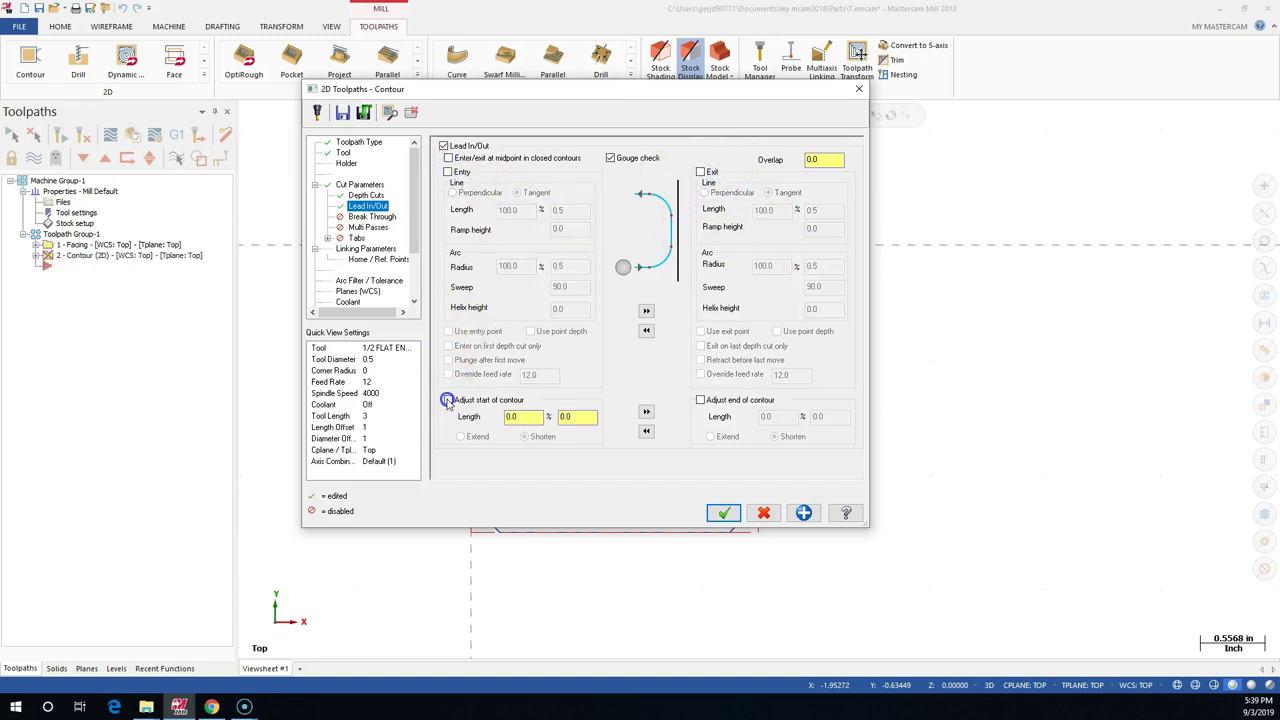
click(700, 400)
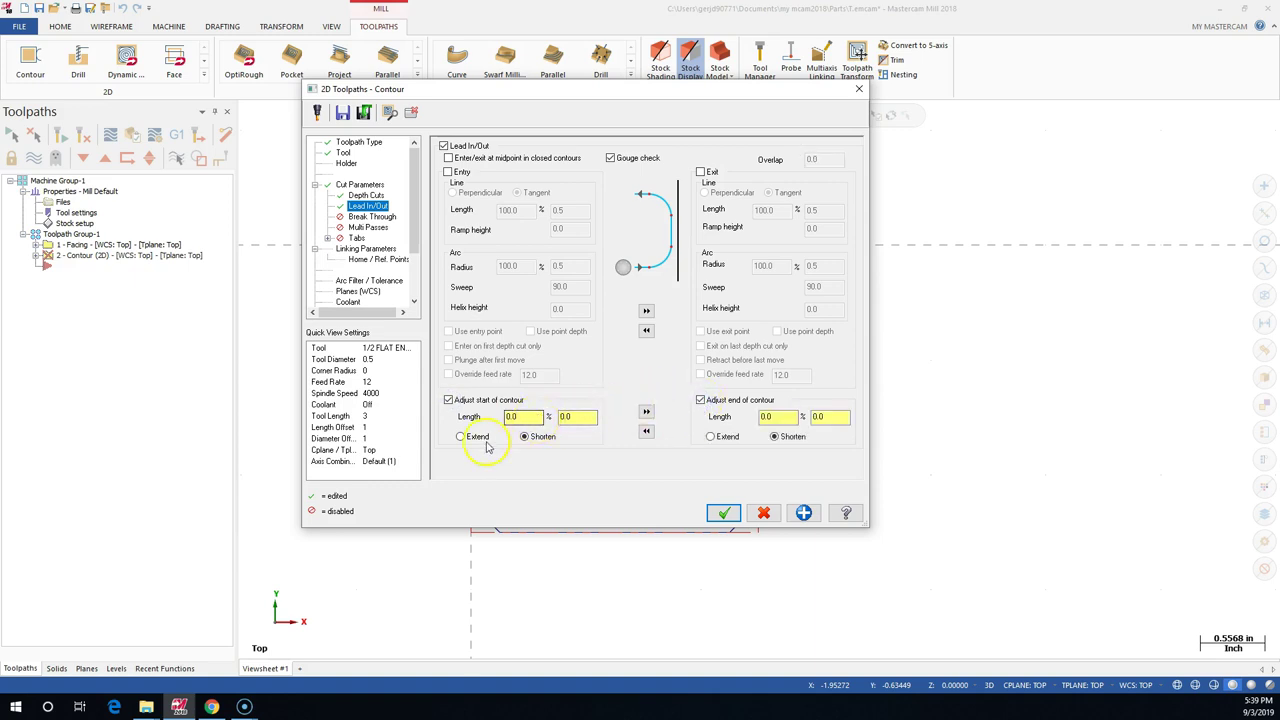
click(461, 437)
Set the contour extension lengths to 110% at the start and 50% at the end.
double_click(527, 417)
text(100)
key(BackSpace)
key(BackSpace)
text(10)
key(Tab)
double_click(776, 418)
text(50)
click(712, 437)
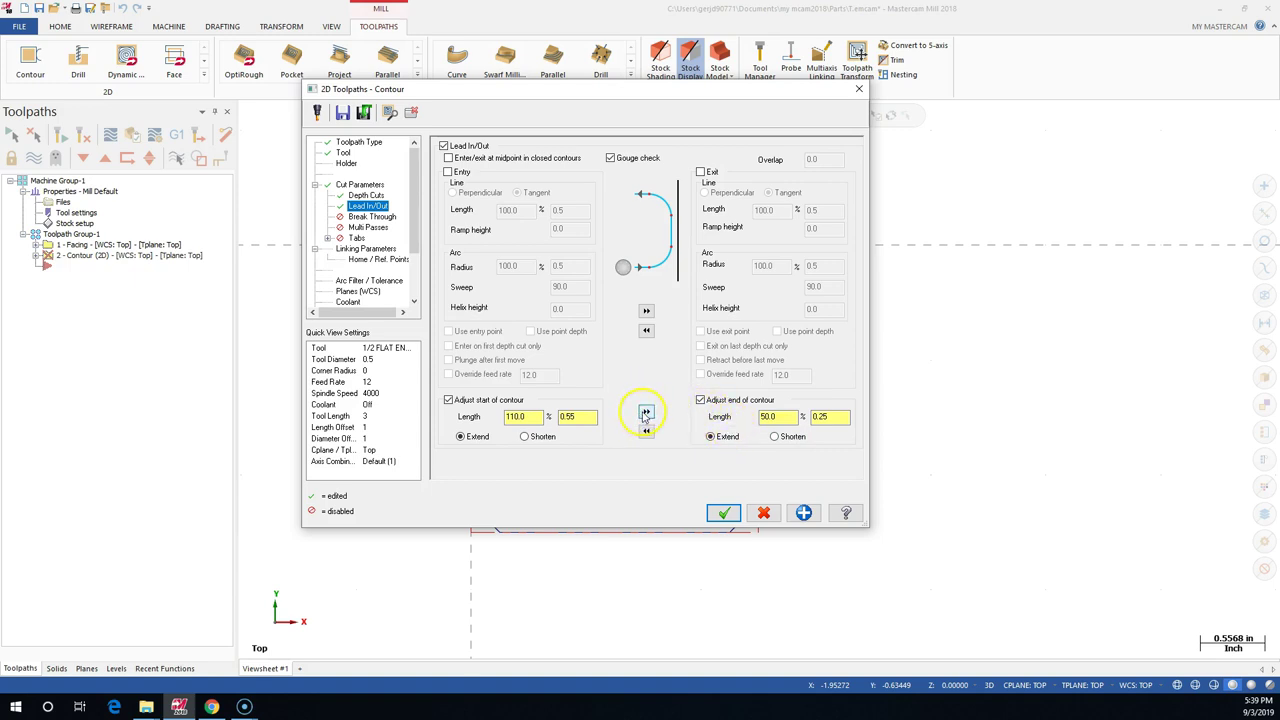
key(Tab)
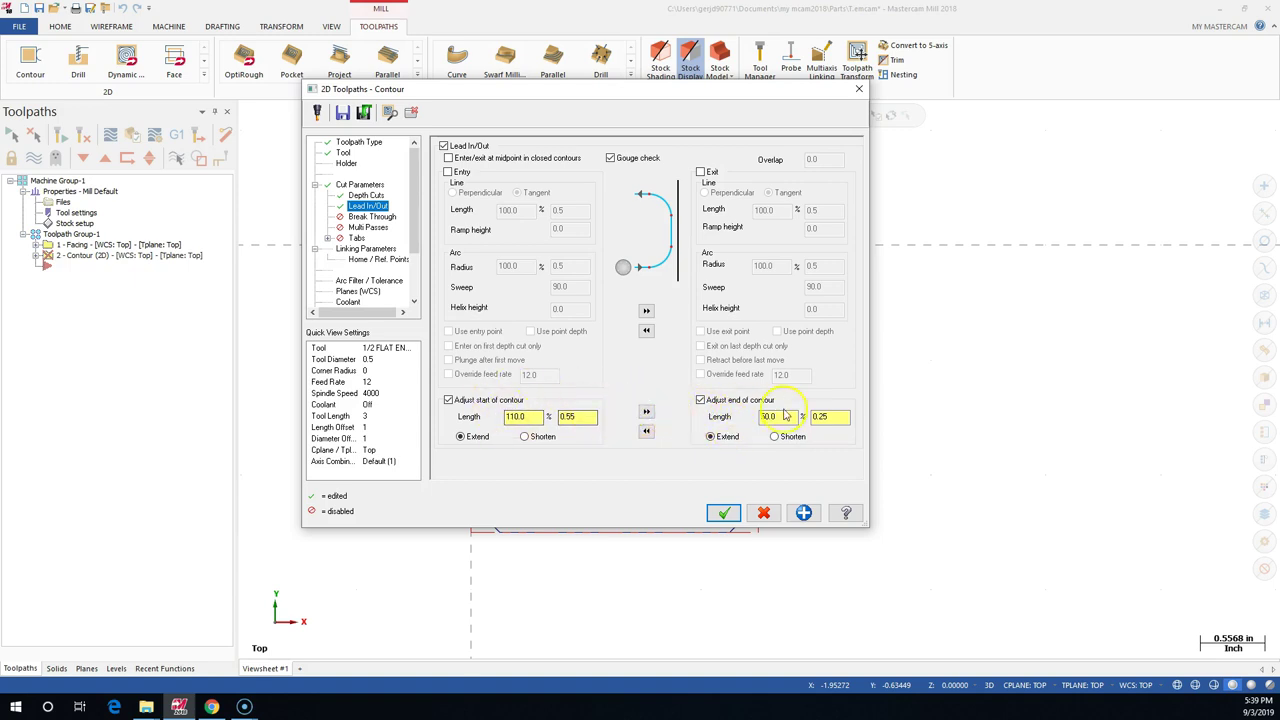
click(787, 416)
click(376, 217)
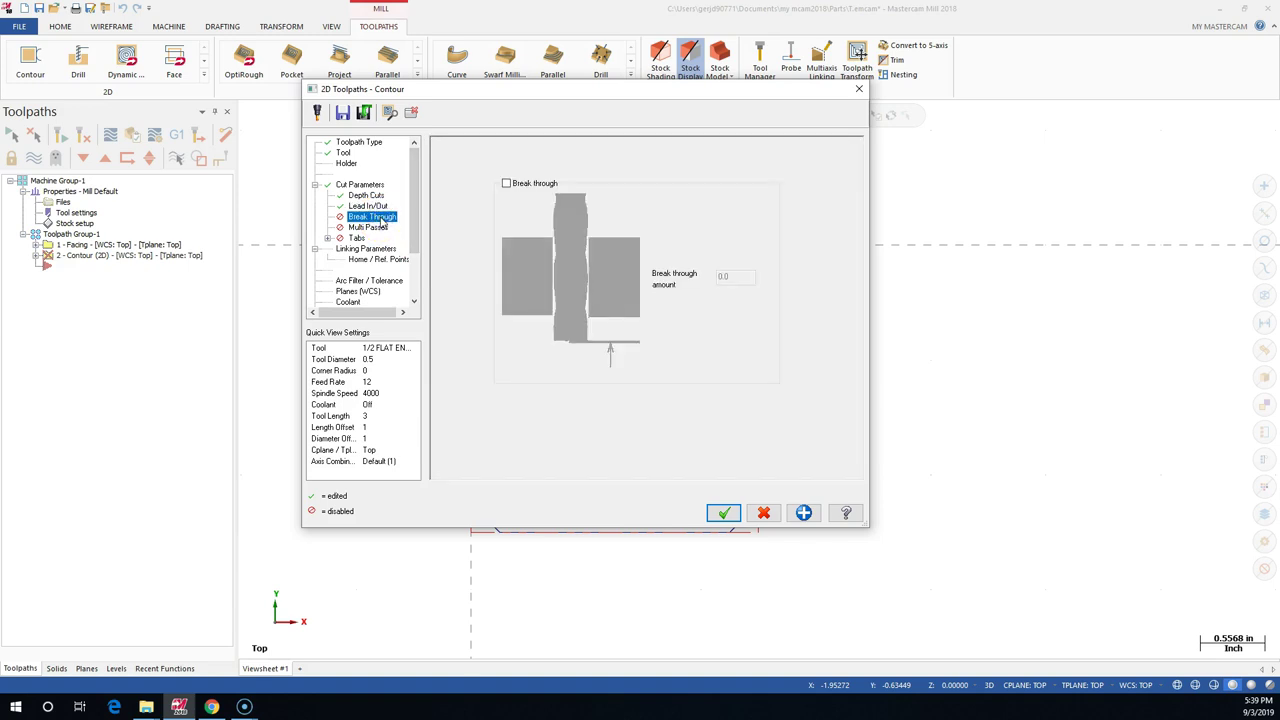
Check Break through and set its amount to 0.01.
click(507, 183)
double_click(729, 276)
text(0.01)
key(shift+Tab)
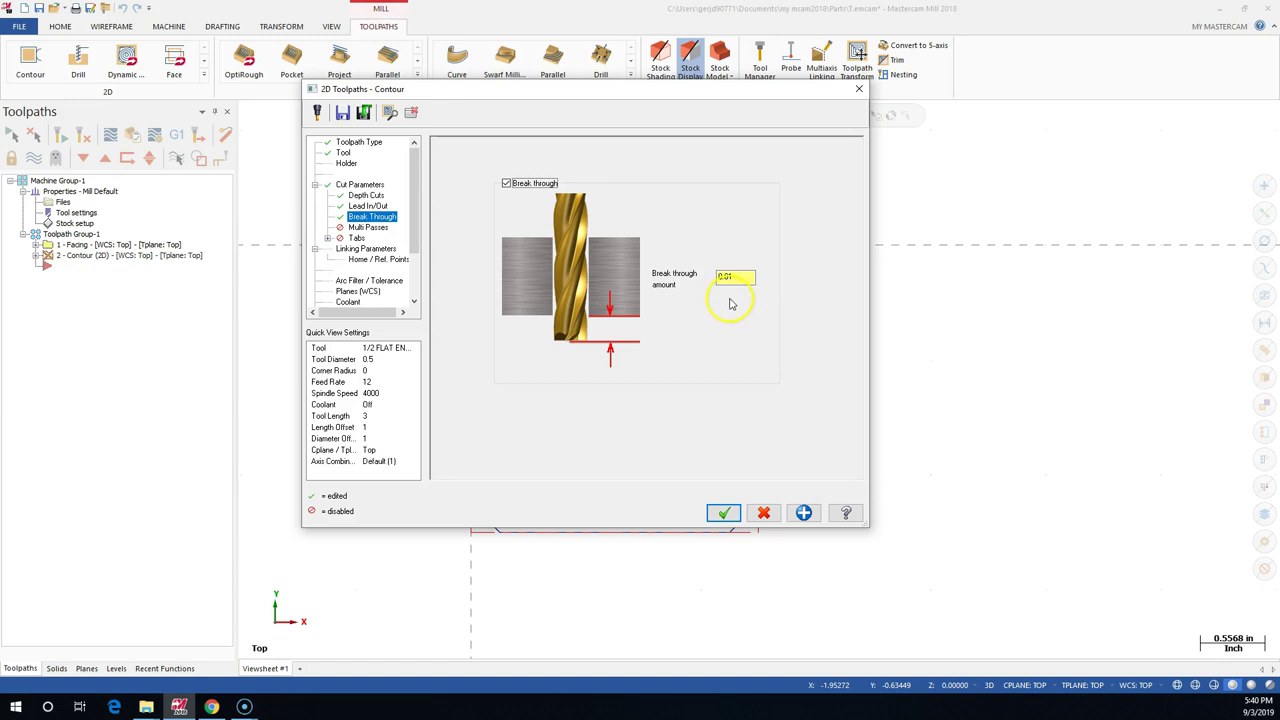
Show the contour's Multi Passes page, keeping multiple passes disabled.
click(370, 228)
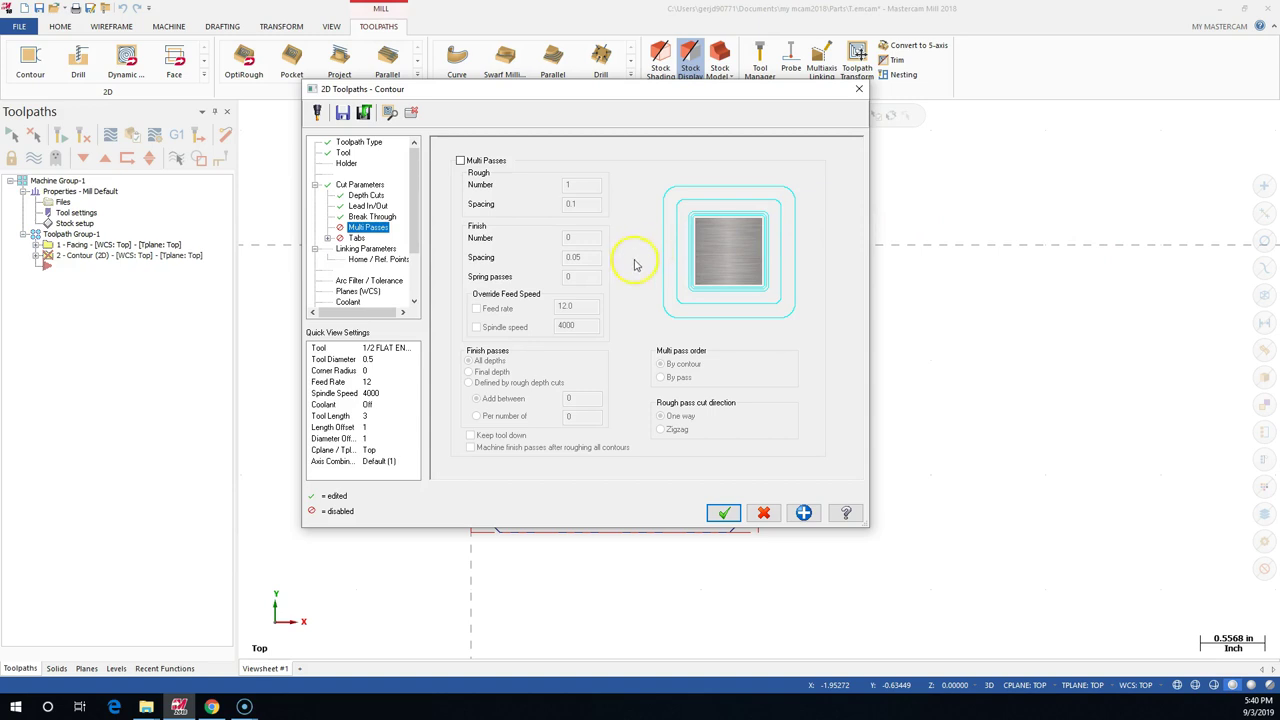
Show the contour's Tabs page with tabs left off, then move on to Linking Parameters.
click(356, 238)
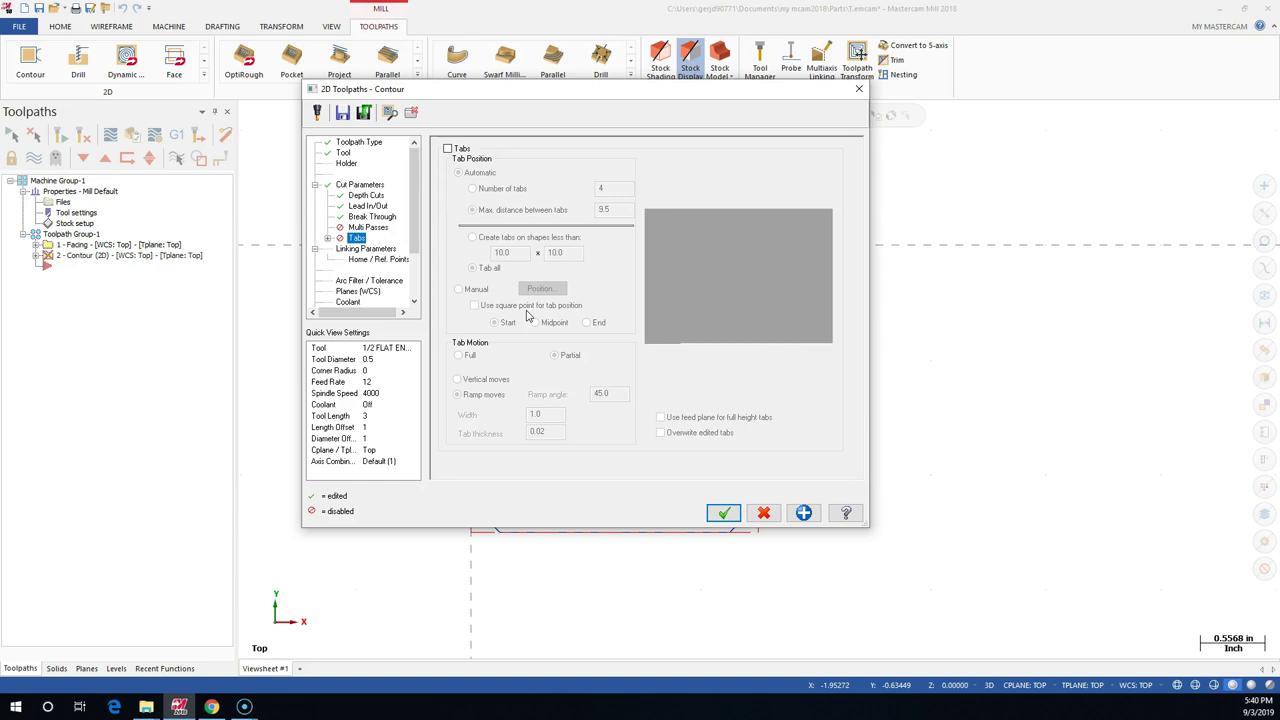
click(608, 316)
Make retract, feed plane and depth absolute with depth -1, then view the Coolant page.
click(366, 249)
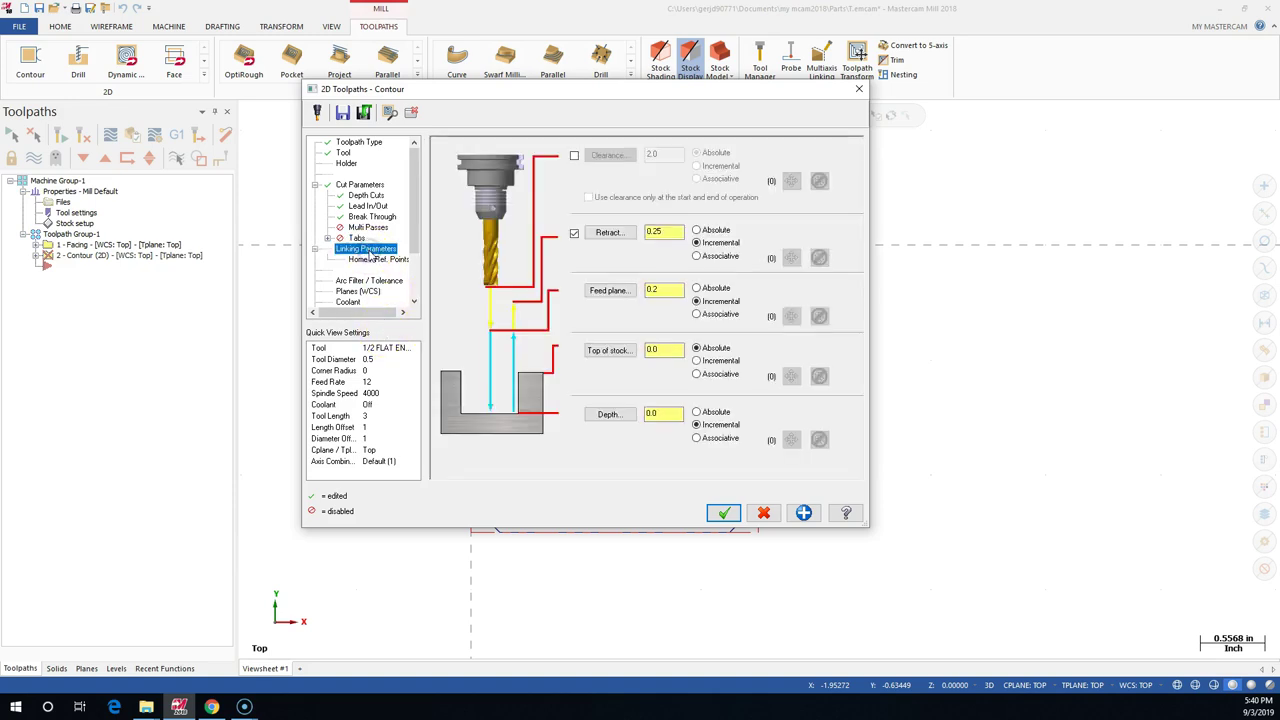
click(664, 231)
click(661, 300)
click(705, 231)
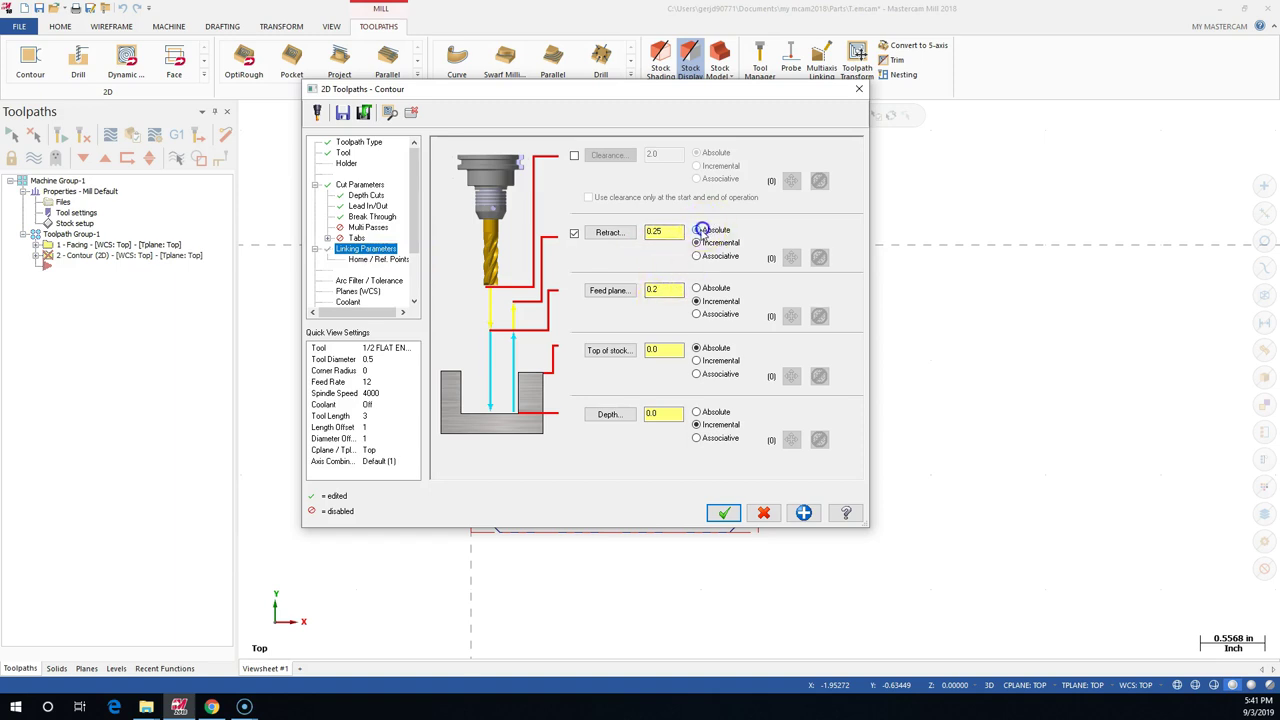
click(698, 412)
double_click(675, 412)
click(418, 262)
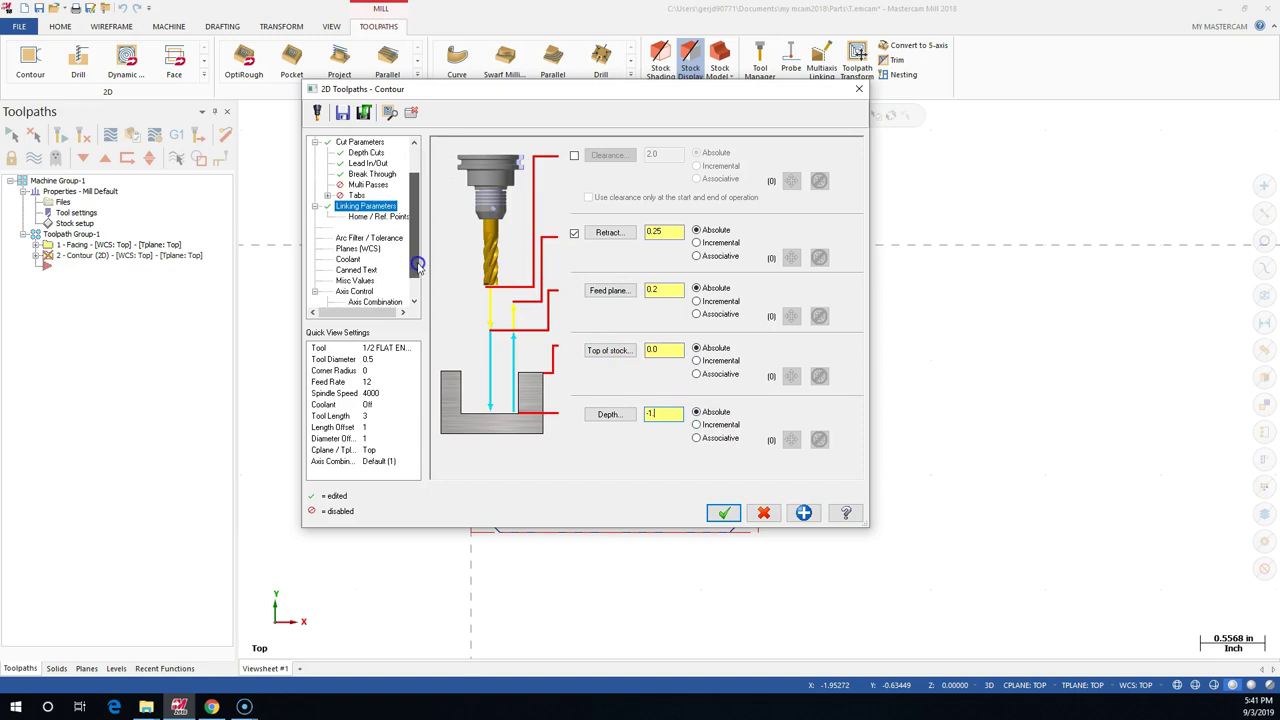
click(349, 259)
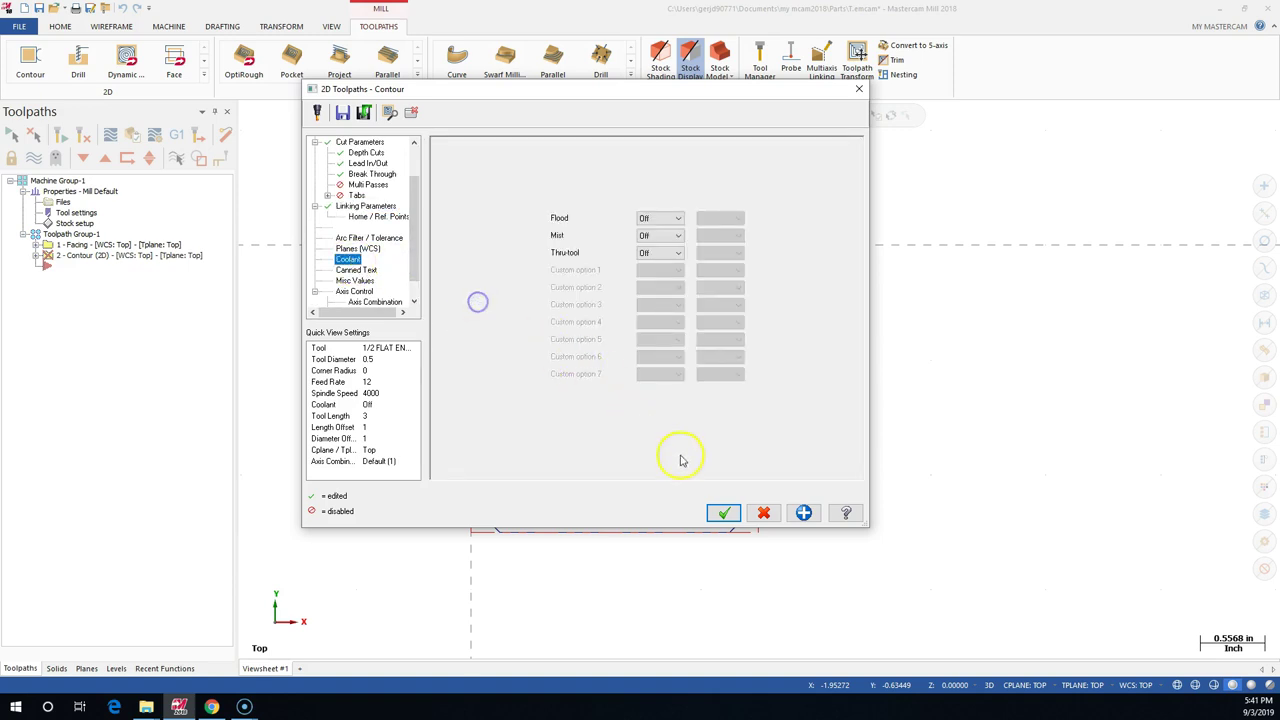
Accept the contour settings, orbit to inspect the depth passes, then return to Top view.
click(724, 513)
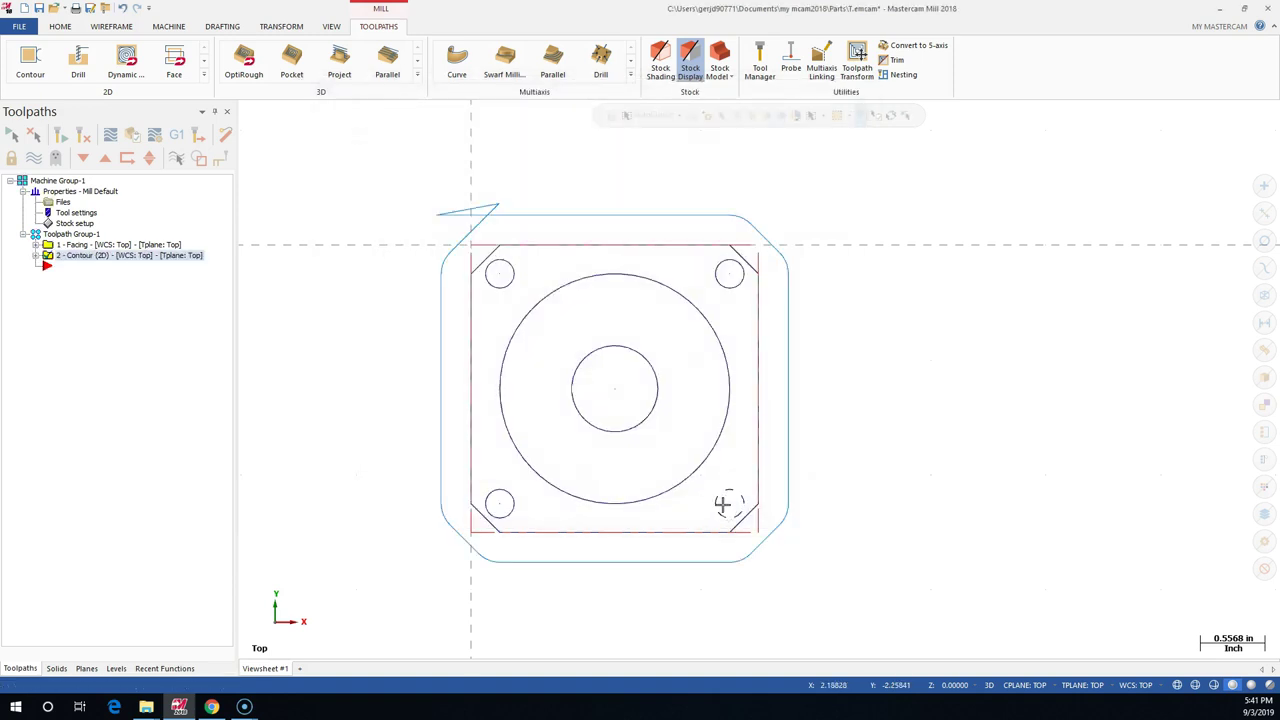
middle_drag(714, 414, 760, 373)
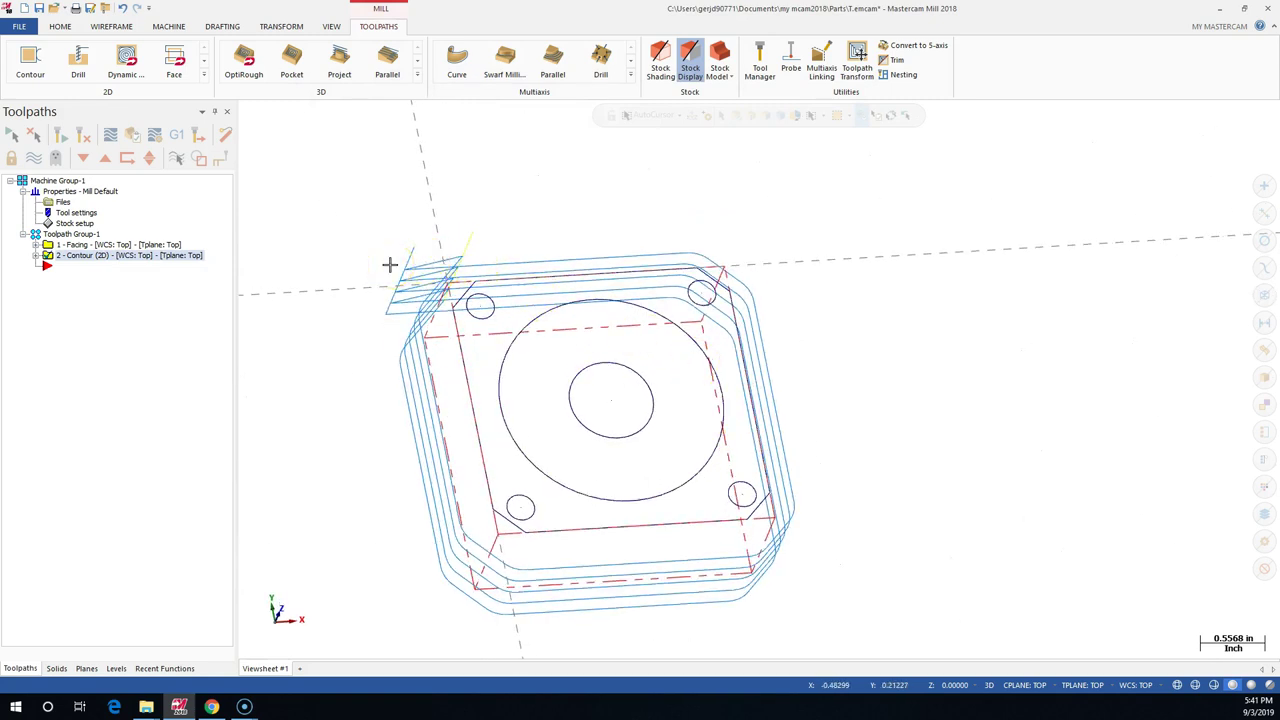
mouse_move(489, 334)
middle_down()
mouse_move(543, 397)
mouse_move(590, 385)
middle_up()
click(828, 383)
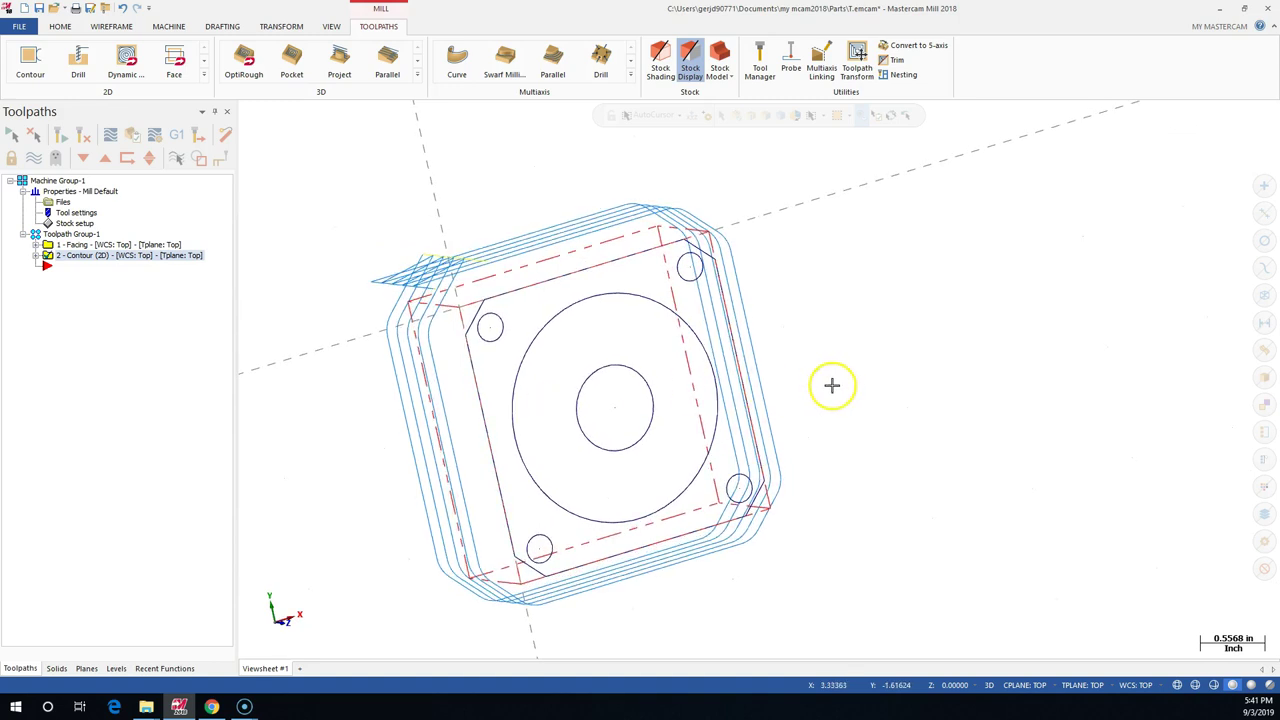
key(alt+1)
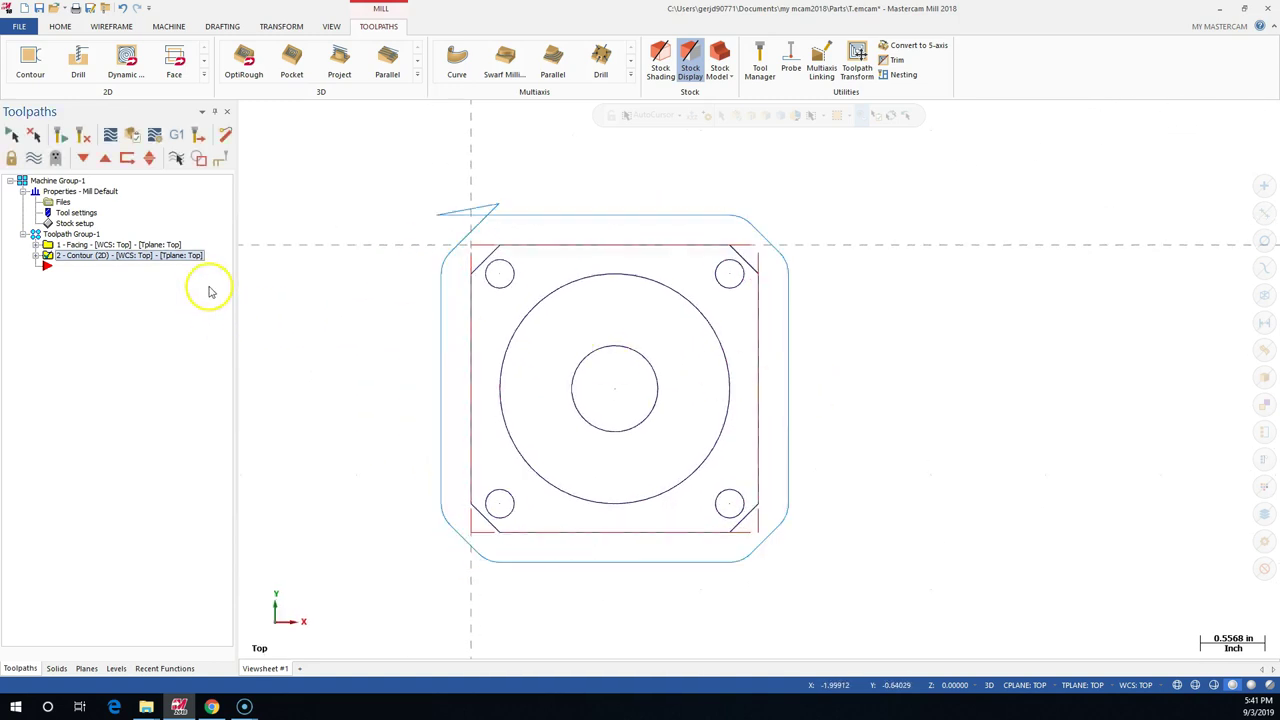
Copy the Contour operation, paste it as operation 3, and expand its details.
right_click(81, 258)
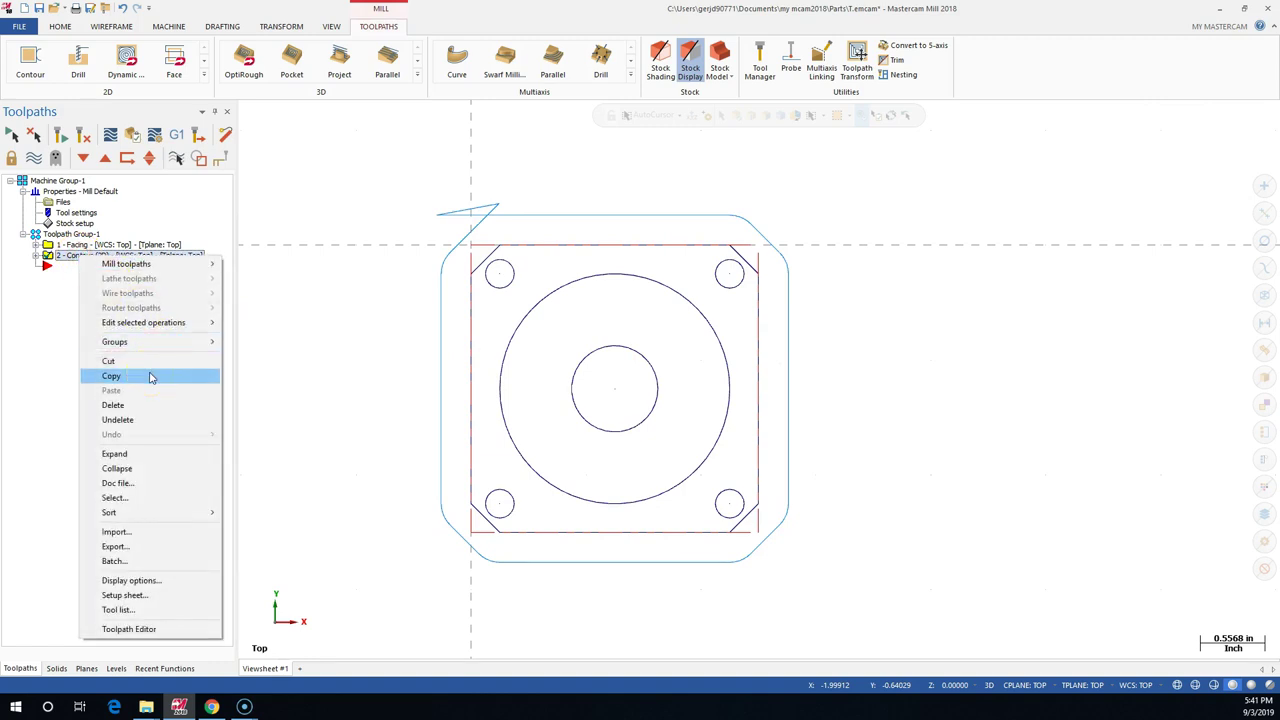
click(150, 376)
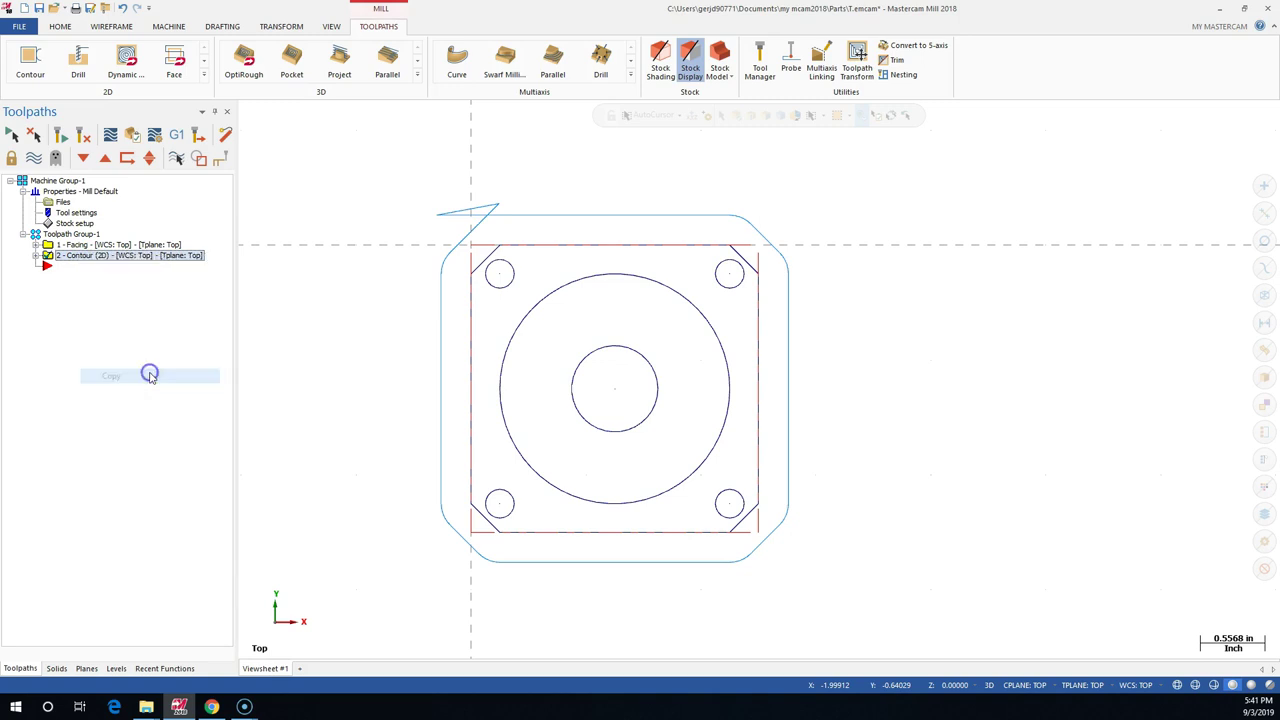
right_click(57, 276)
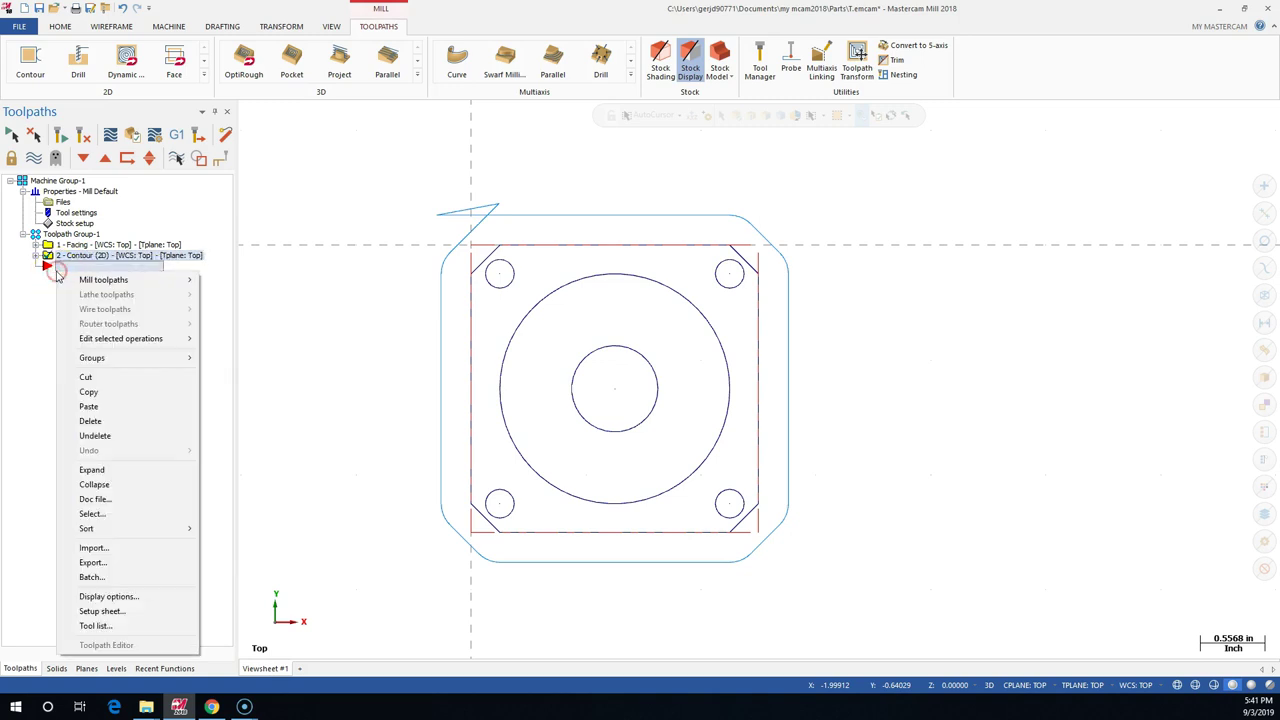
click(89, 406)
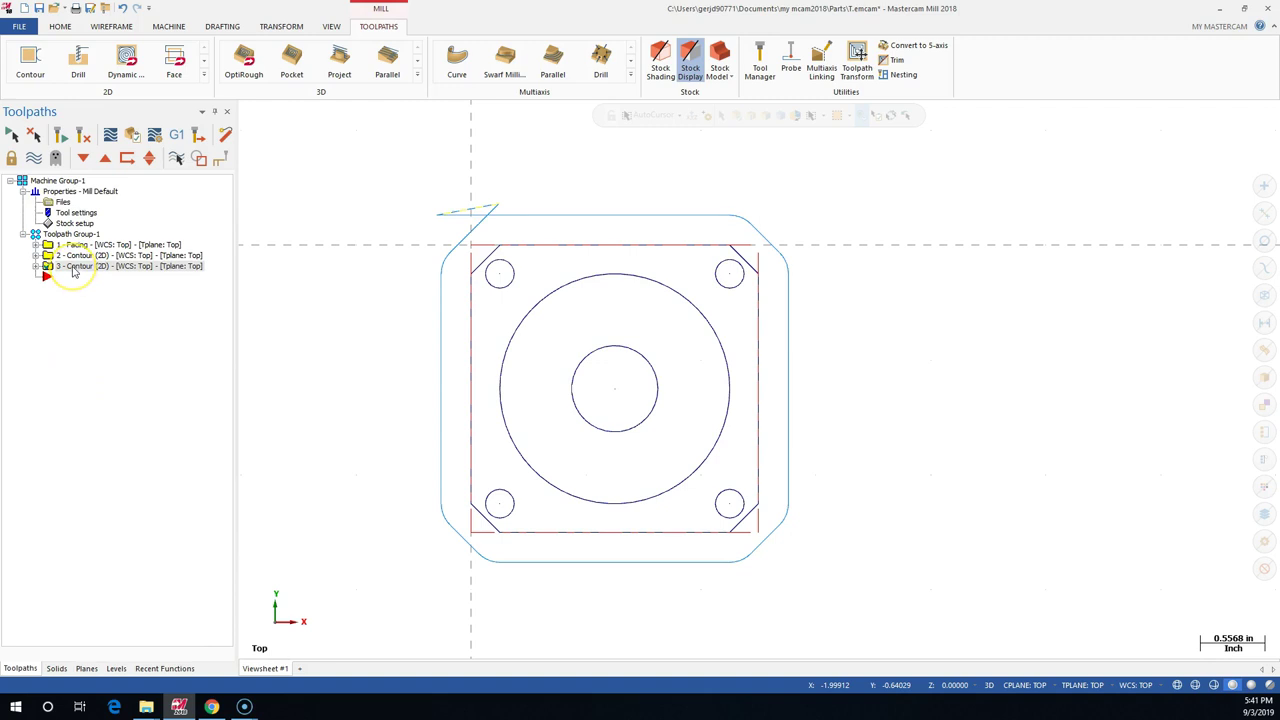
right_click(72, 270)
mouse_move(100, 275)
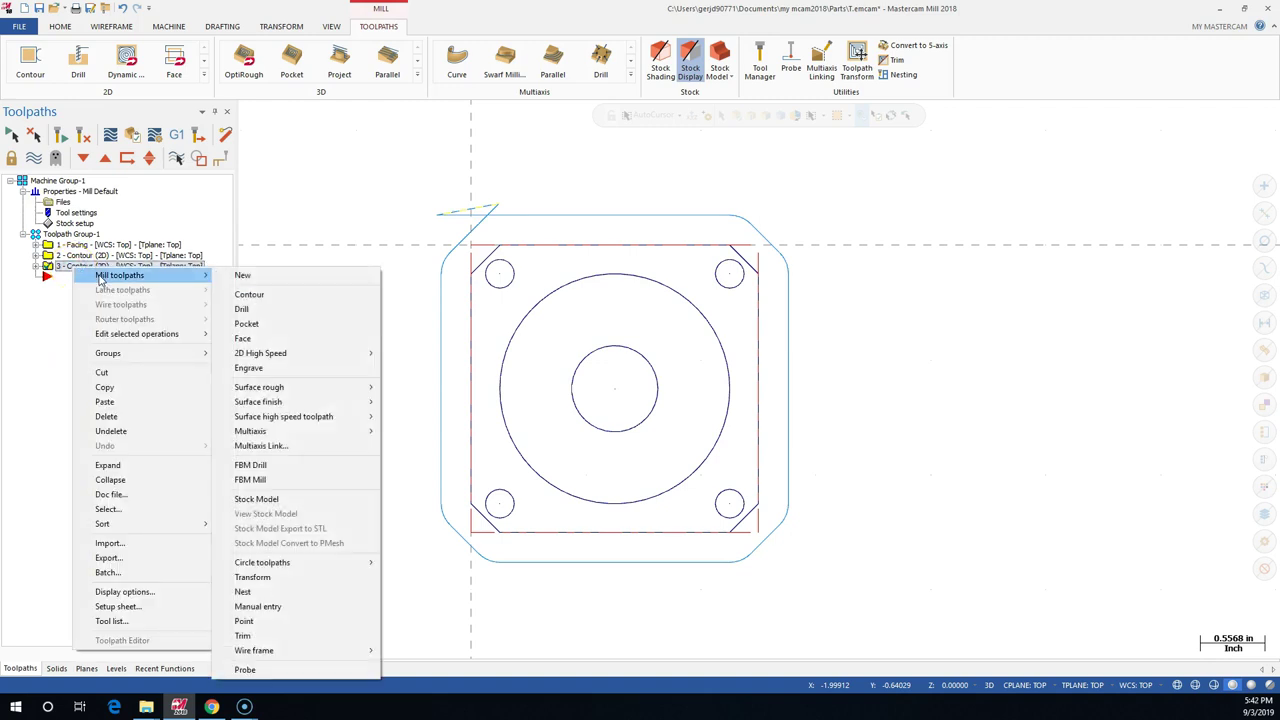
click(36, 266)
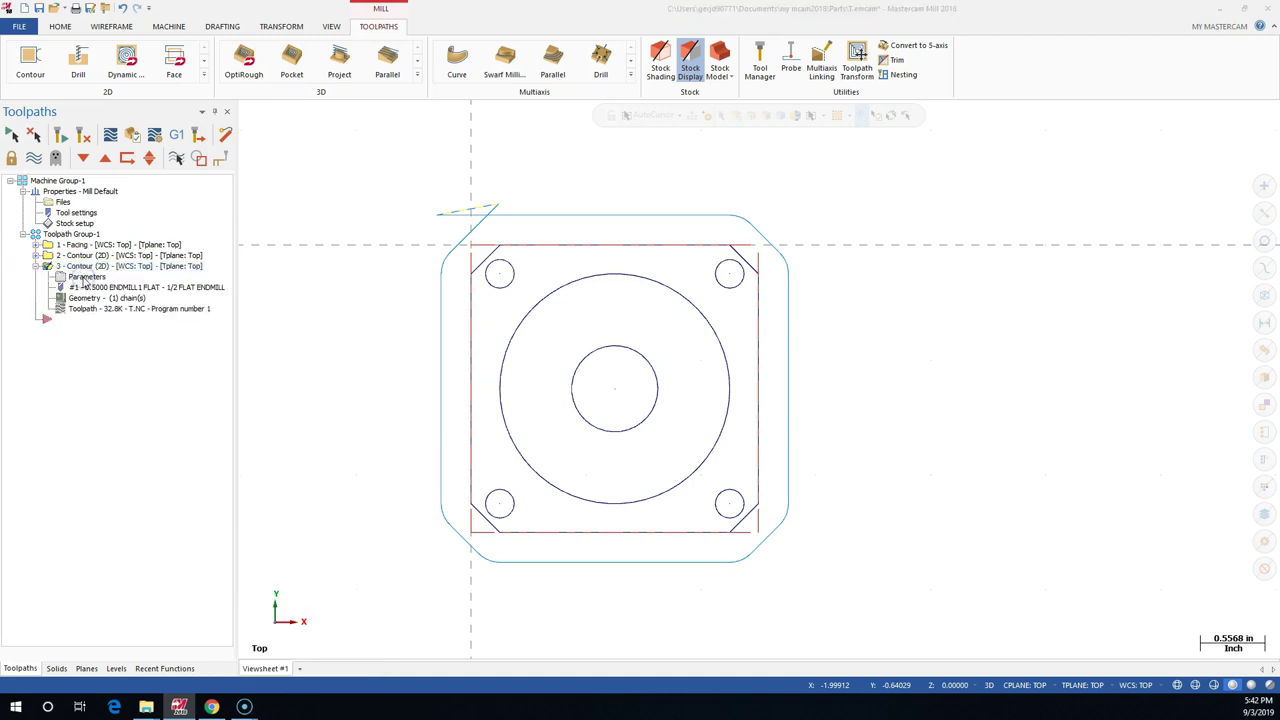
In operation 3's Cut Parameters, set compensation type to Wear and turn off depth cuts.
click(85, 277)
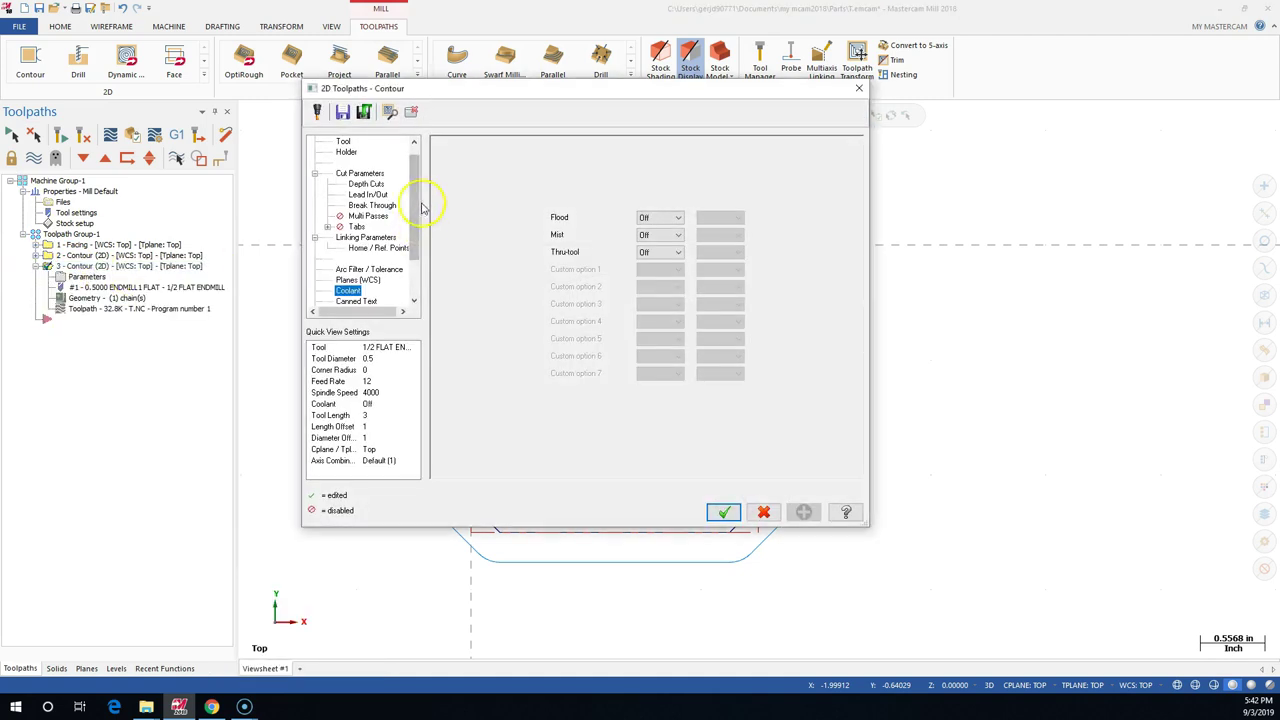
drag(417, 200, 419, 173)
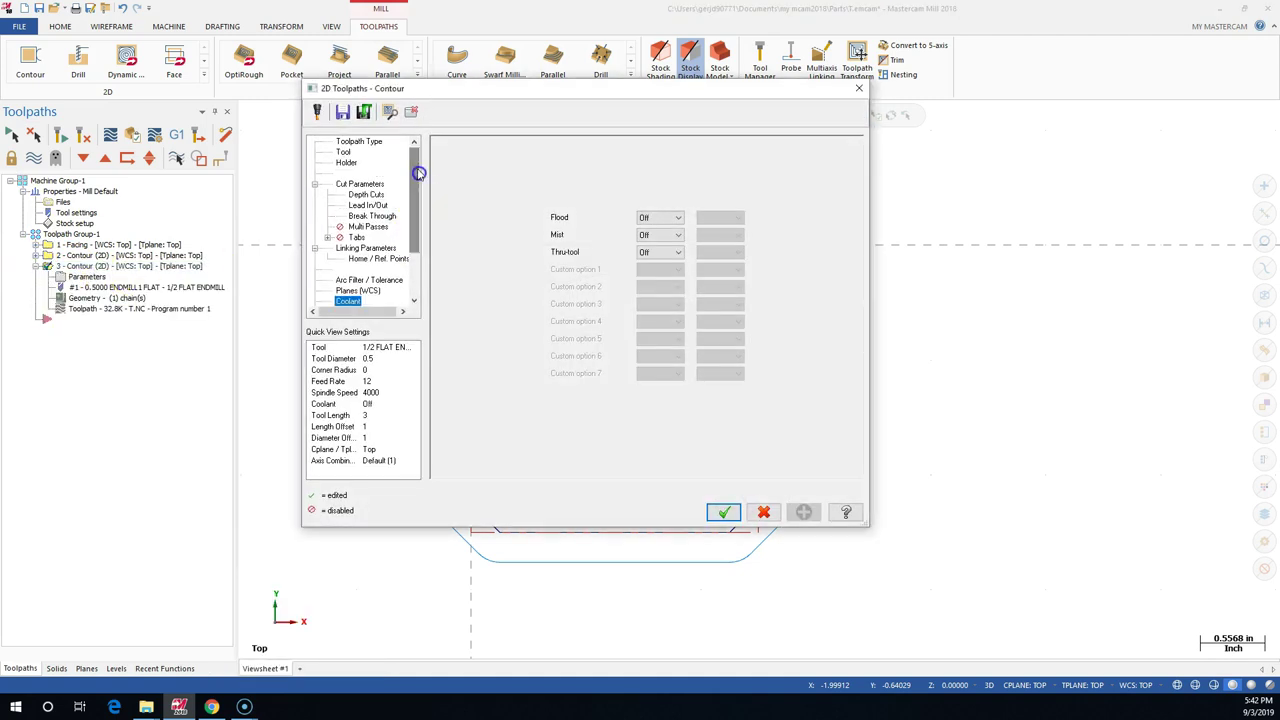
click(362, 184)
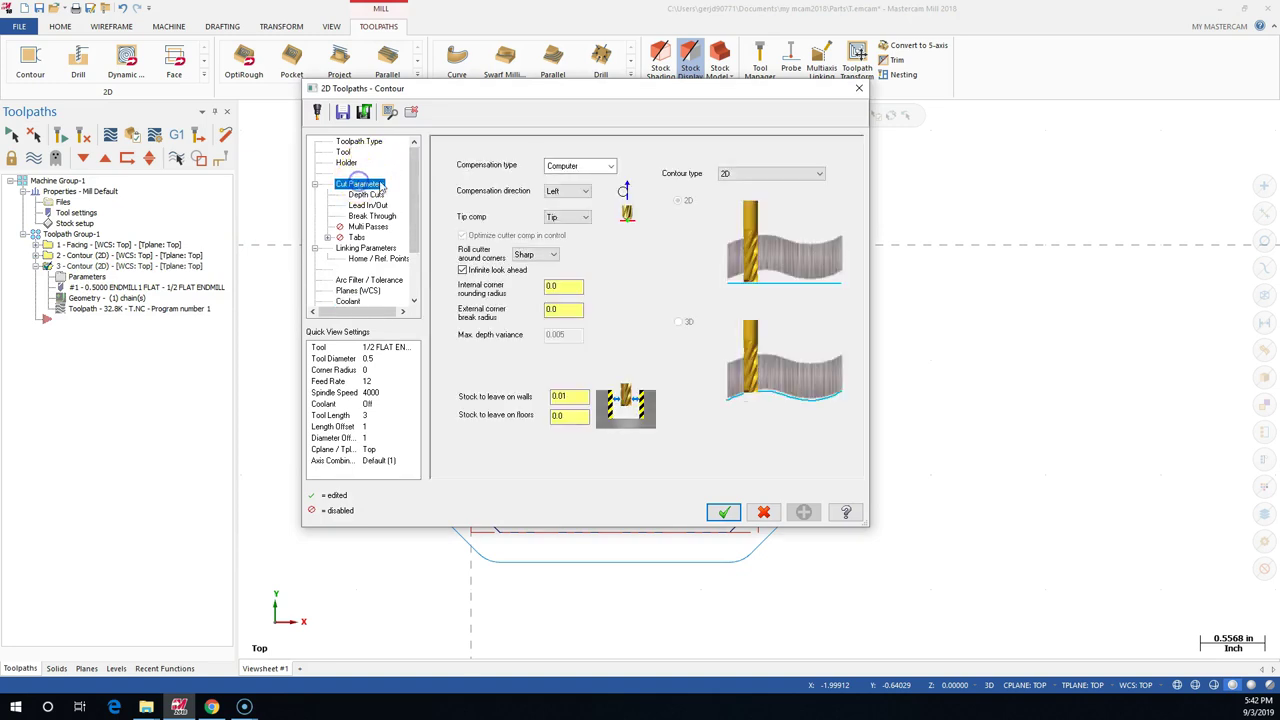
click(609, 166)
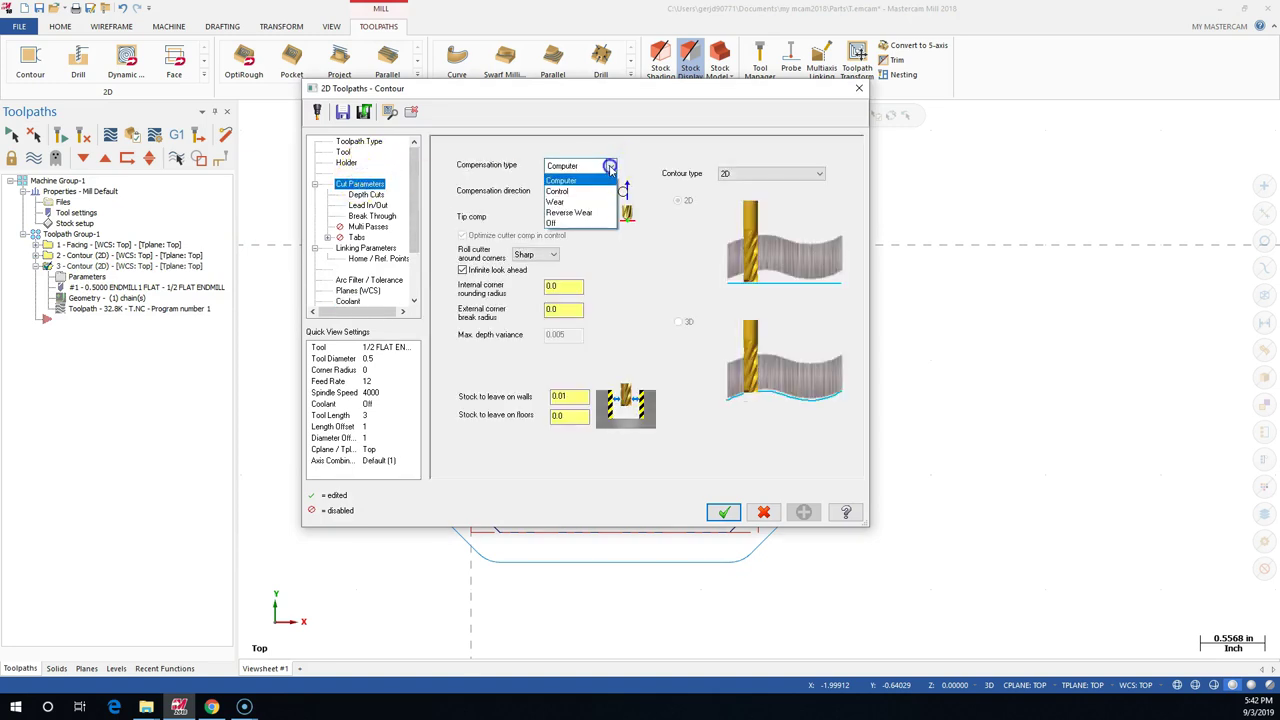
click(562, 203)
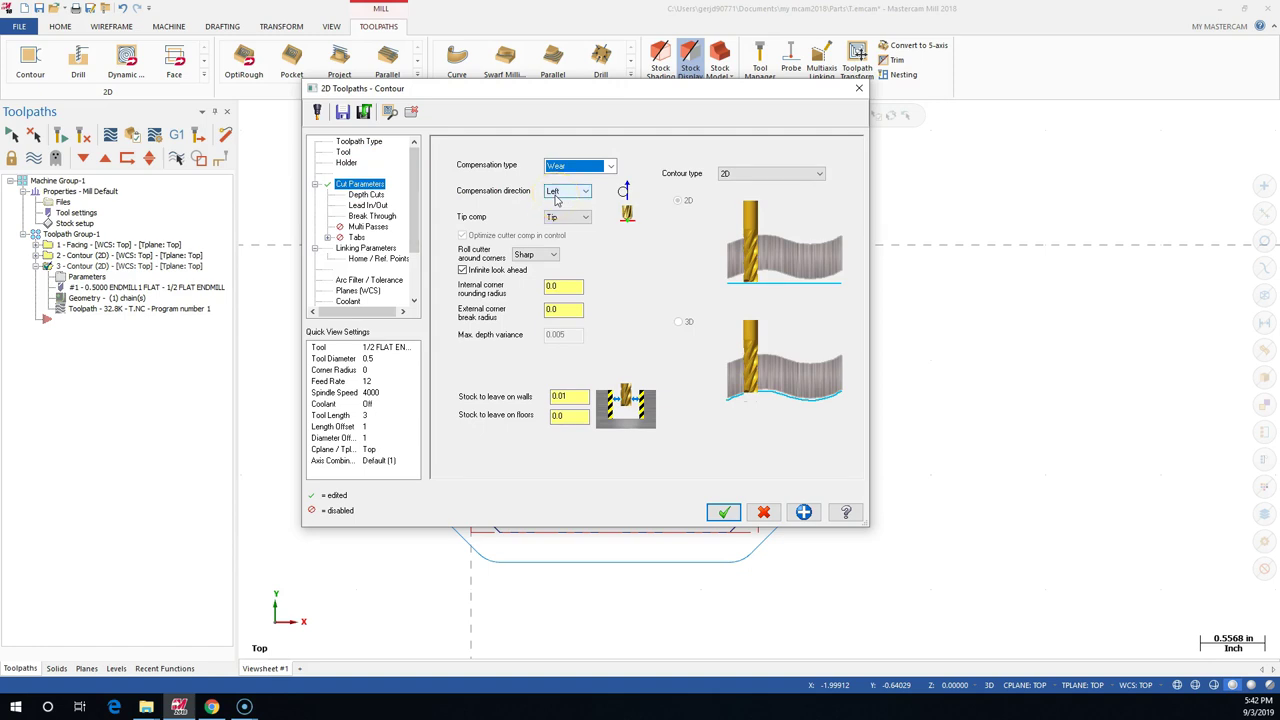
click(366, 194)
click(486, 184)
click(486, 184)
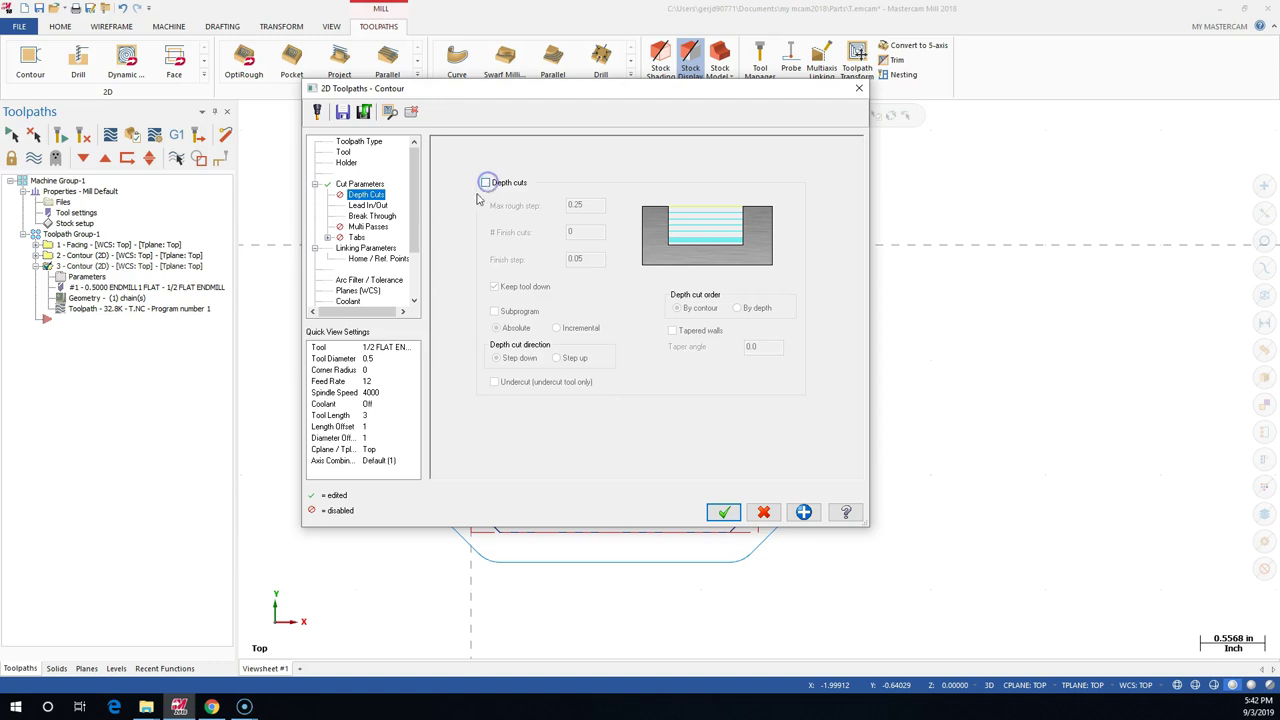
Review the lead in/out, break through and linking pages, then accept the dialog.
click(370, 206)
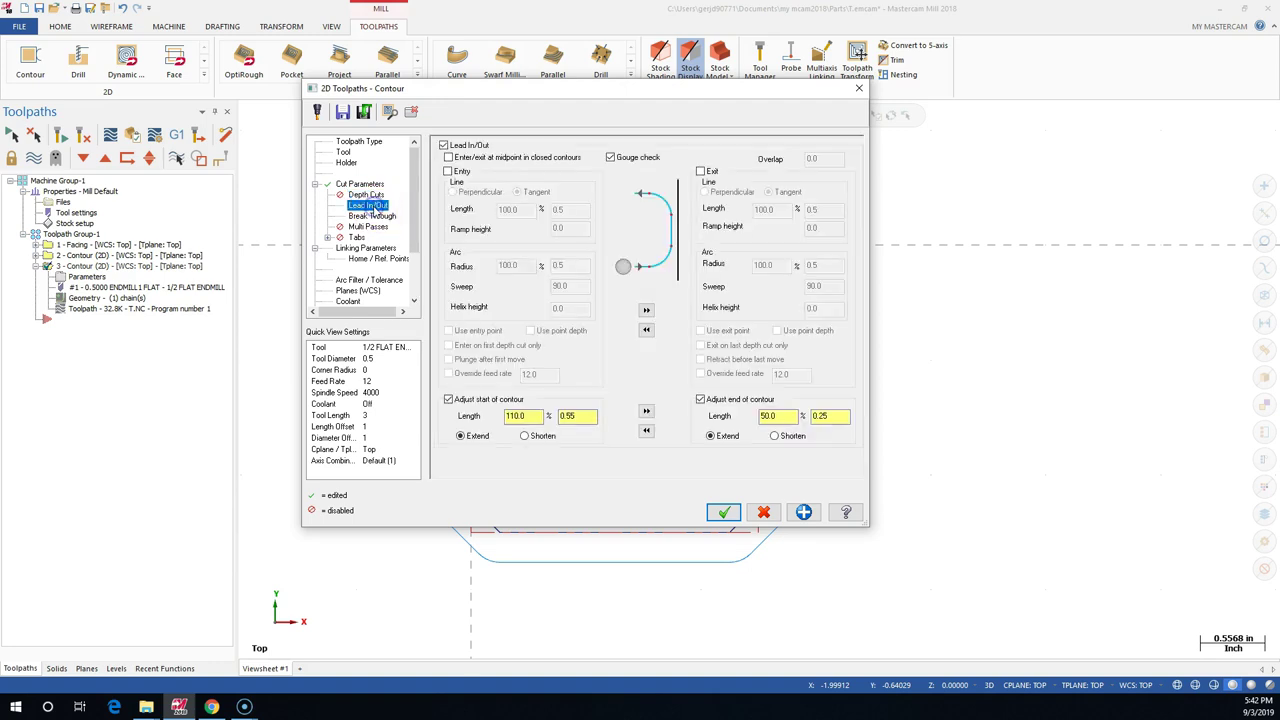
click(375, 217)
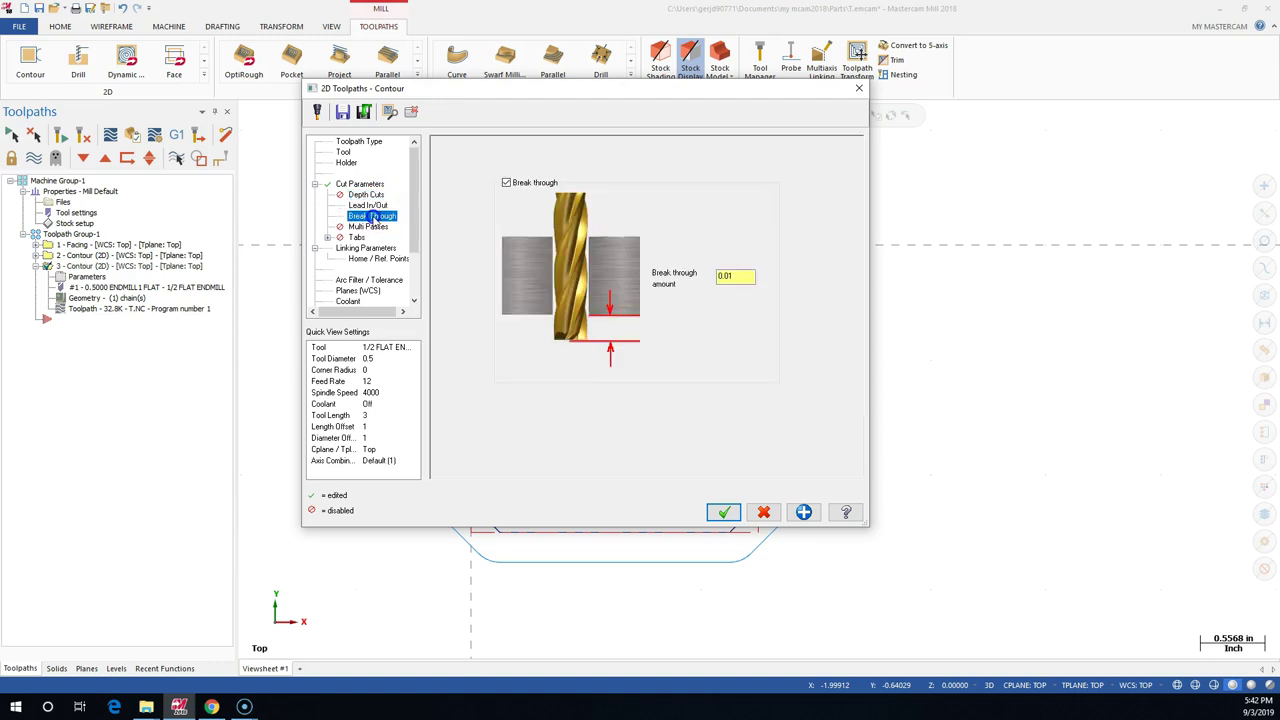
click(368, 248)
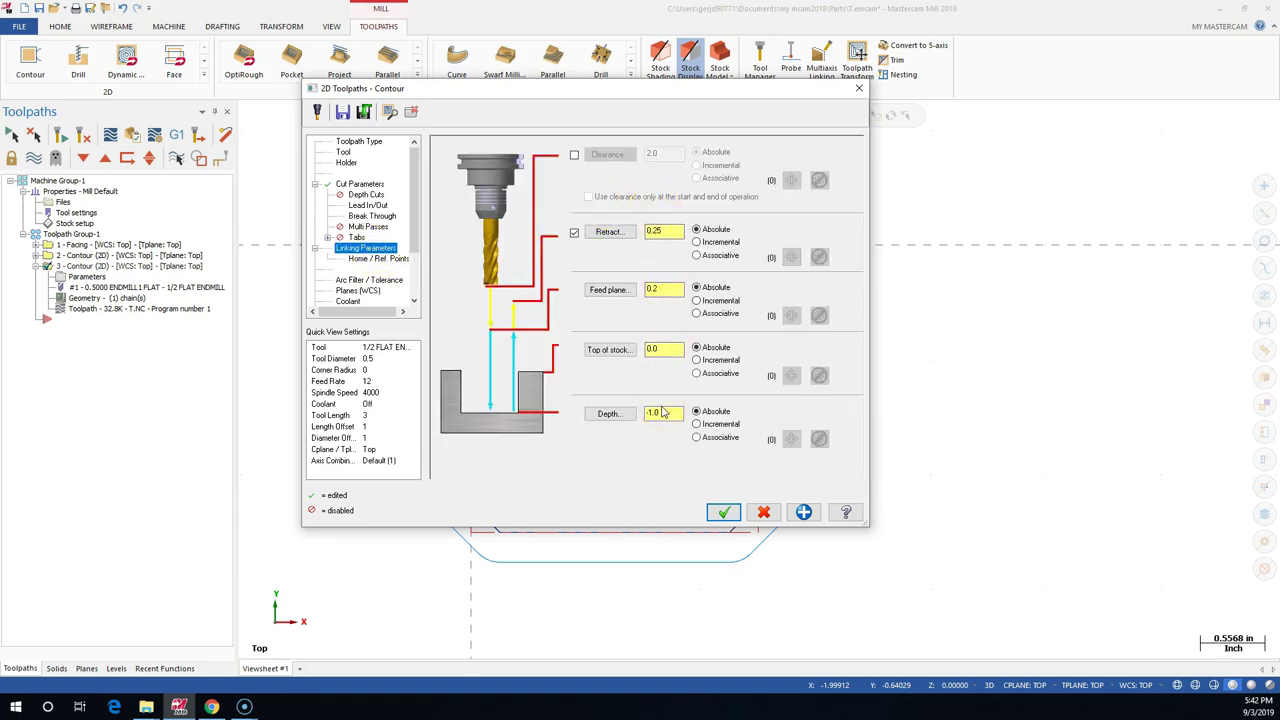
click(723, 512)
scroll(780, 436, up, 1)
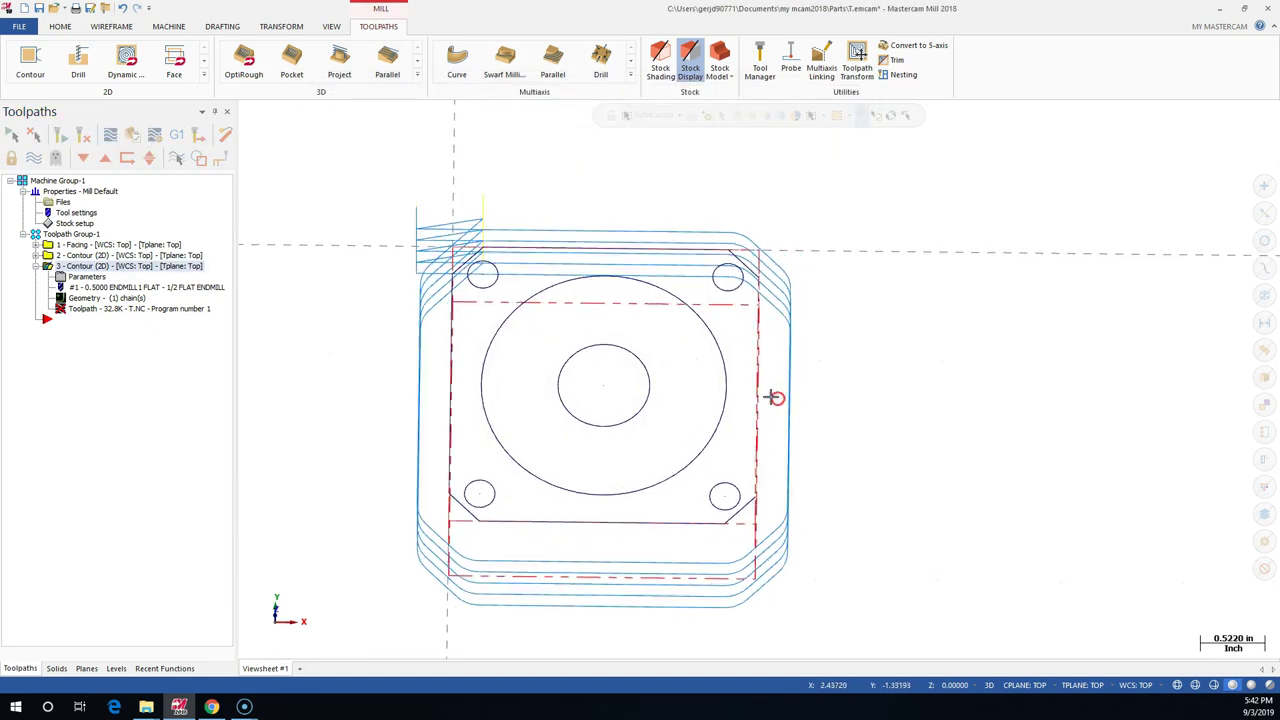
Reopen operation 3's parameters and set stock to leave on walls to 0.0.
click(78, 277)
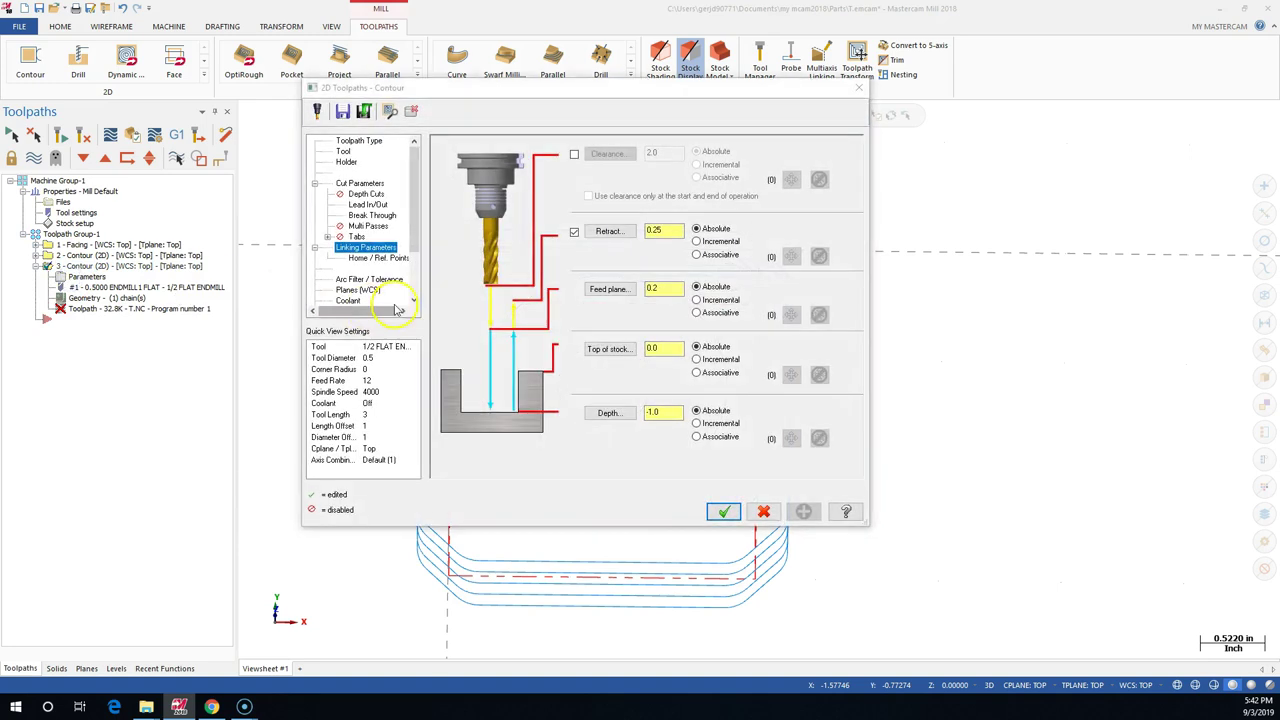
click(350, 143)
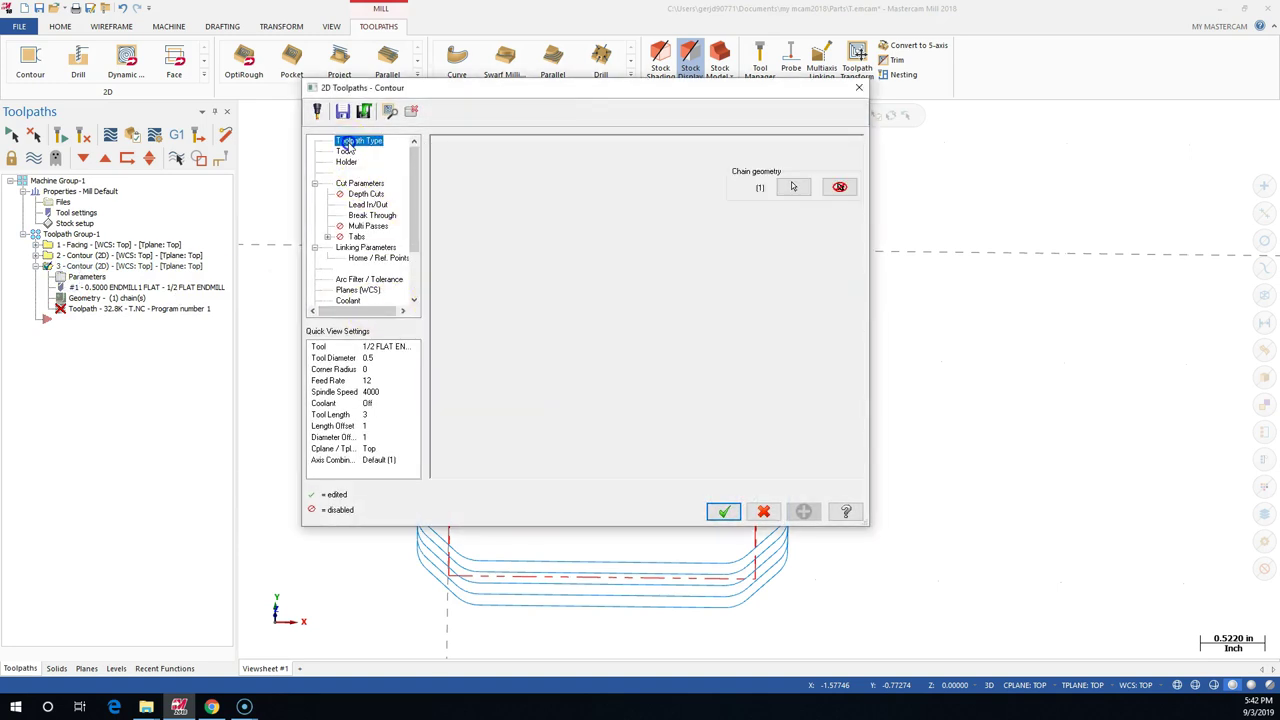
click(345, 152)
click(358, 184)
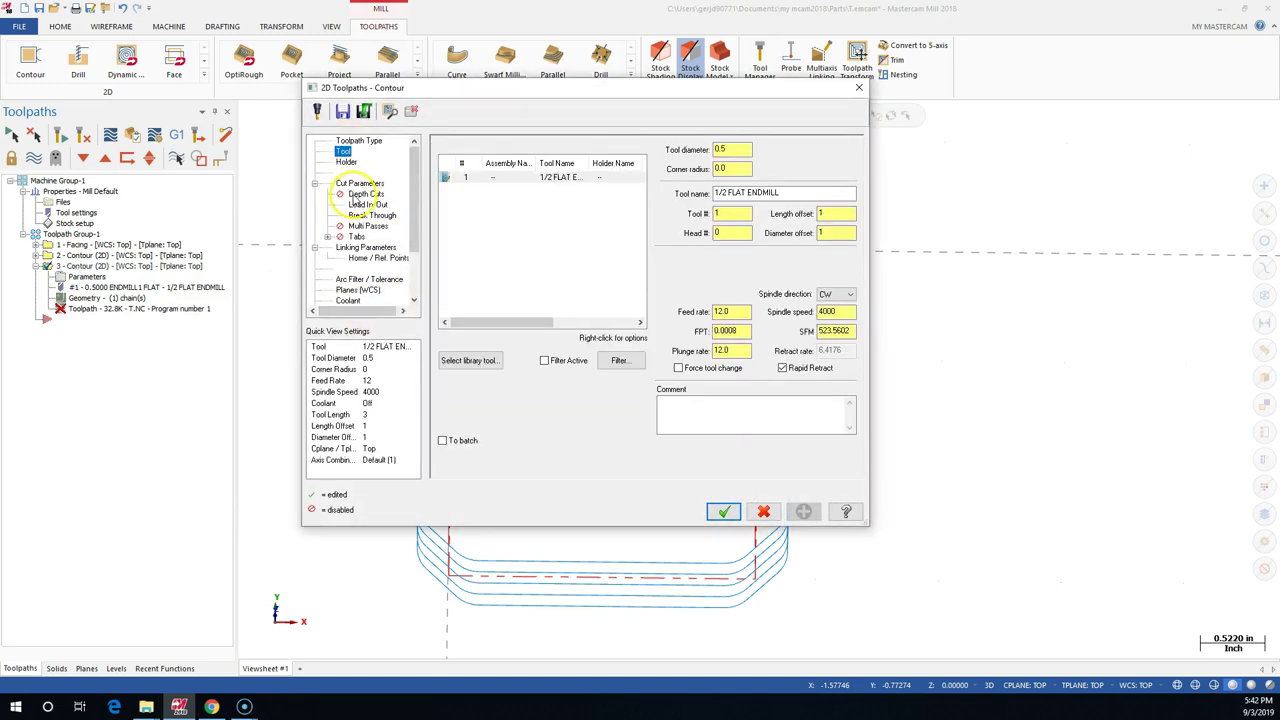
click(571, 396)
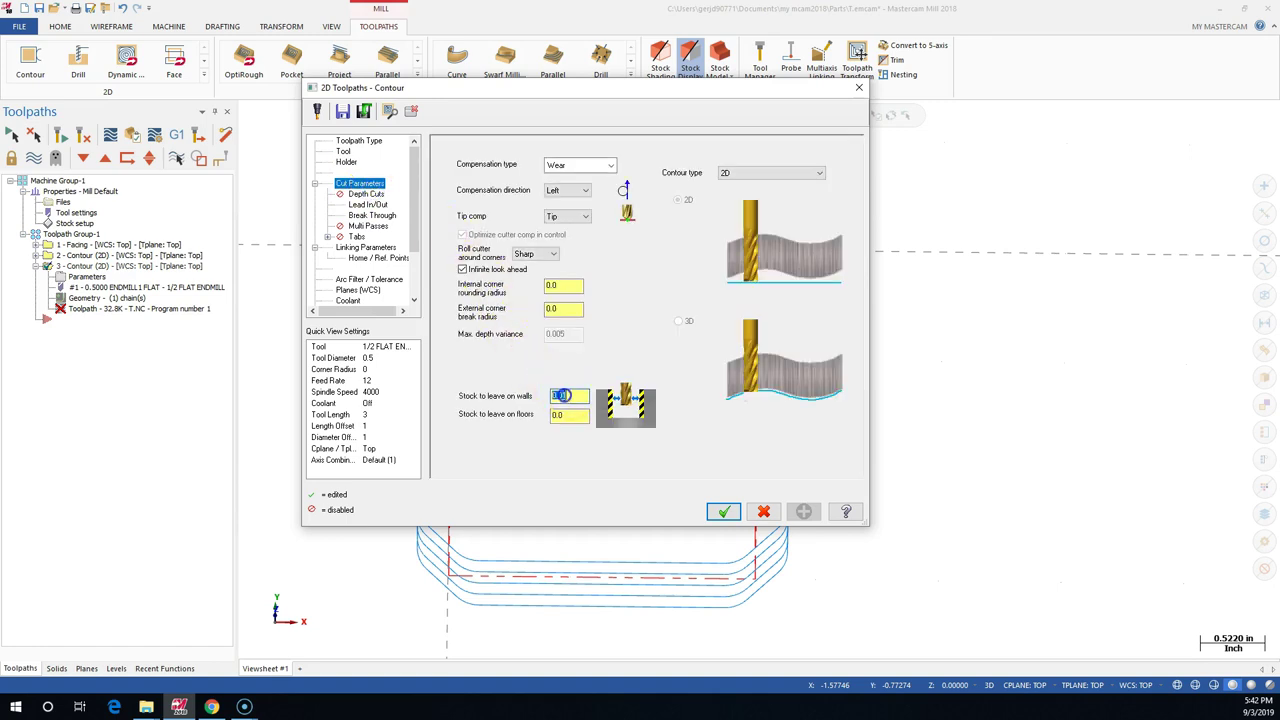
text(0.0)
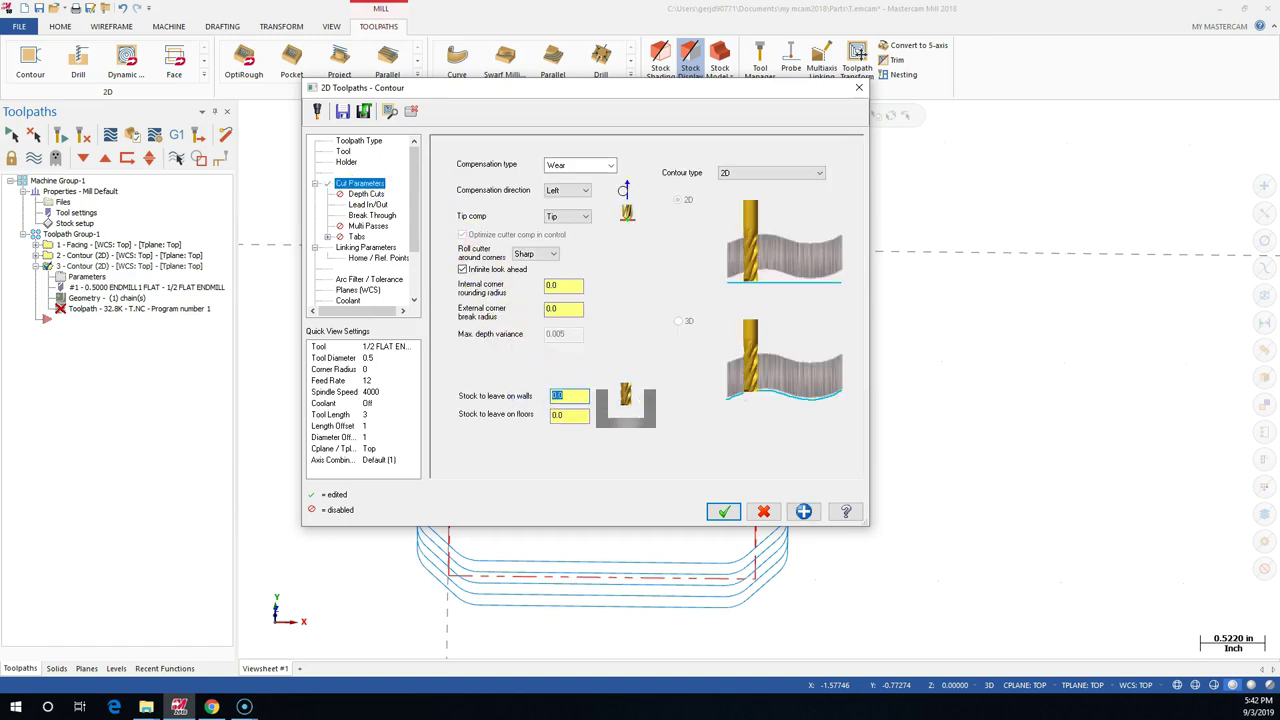
click(728, 512)
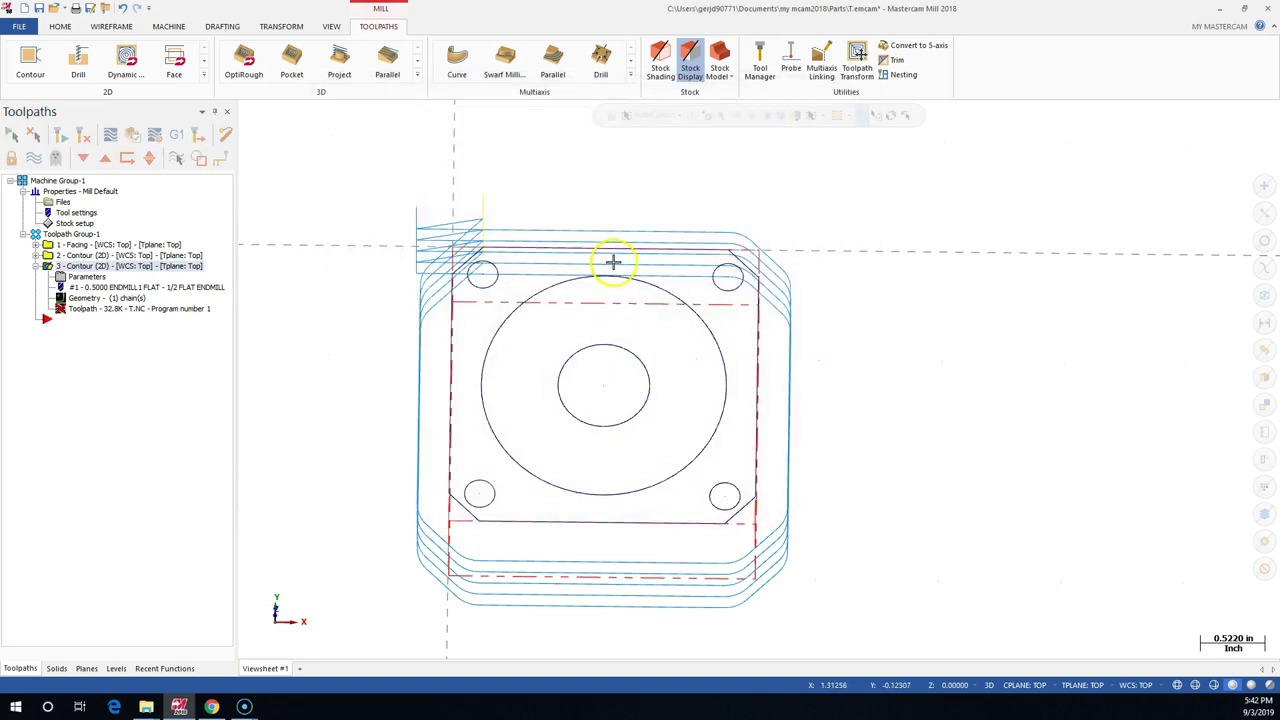
Regenerate the dirty operations so operation 3 becomes a single 6.8K finishing pass.
scroll(613, 262, down, 2)
scroll(523, 229, up, 5)
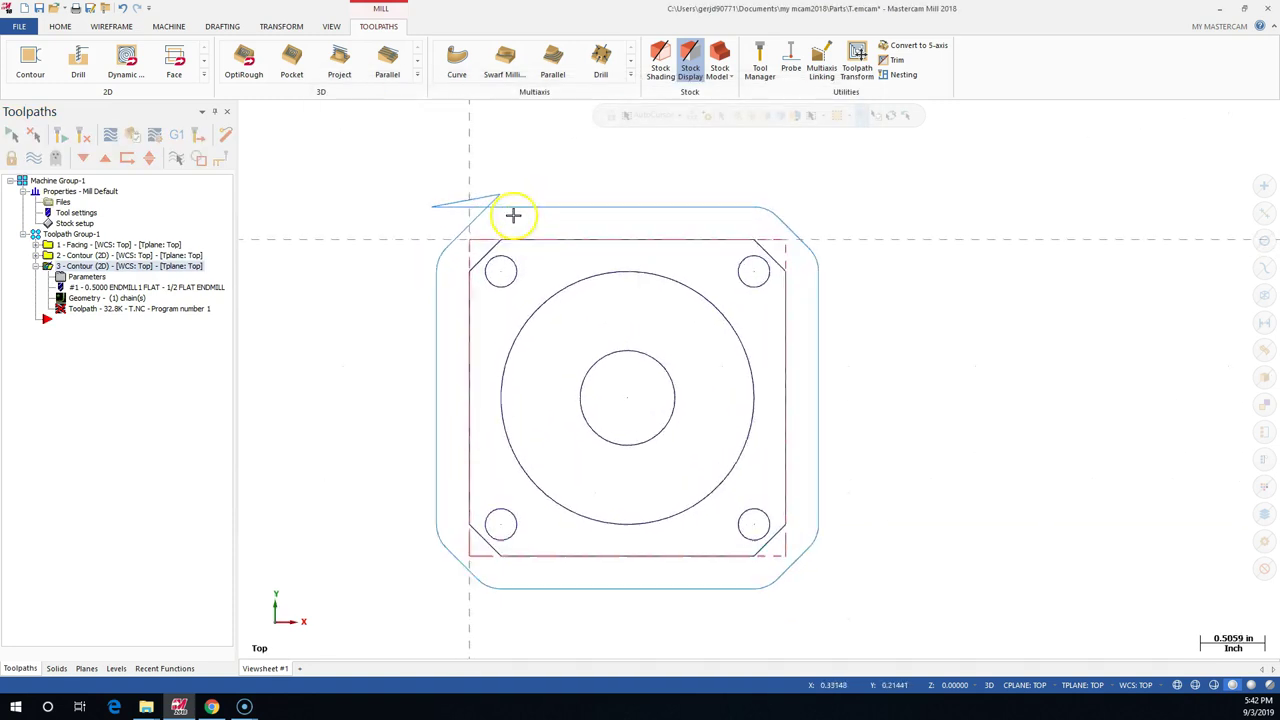
scroll(490, 197, up, 3)
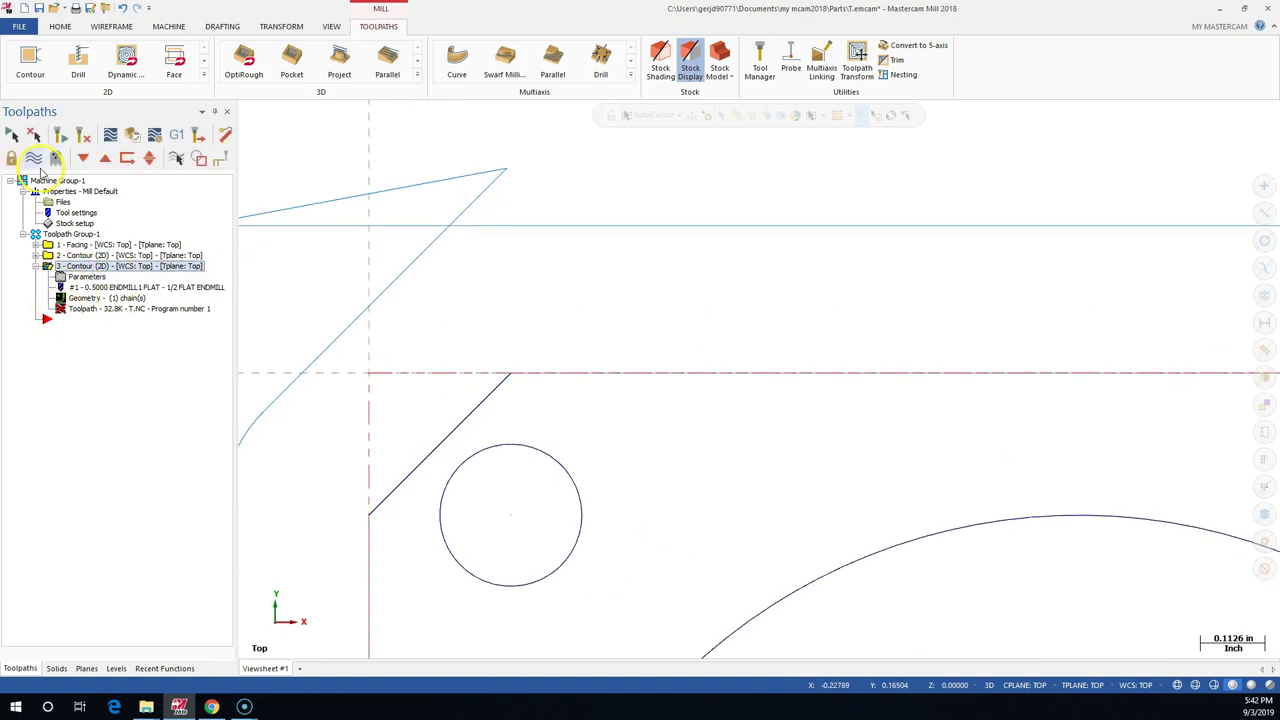
click(87, 137)
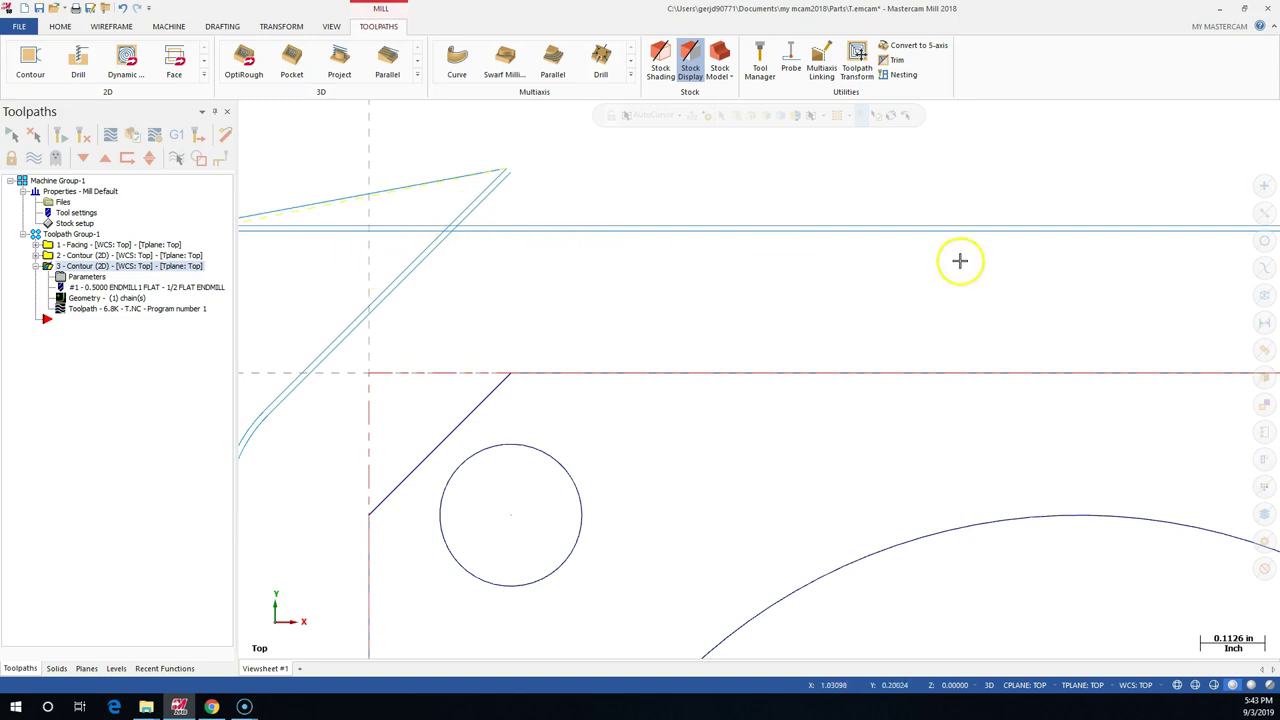
scroll(567, 371, down, 3)
scroll(567, 371, down, 7)
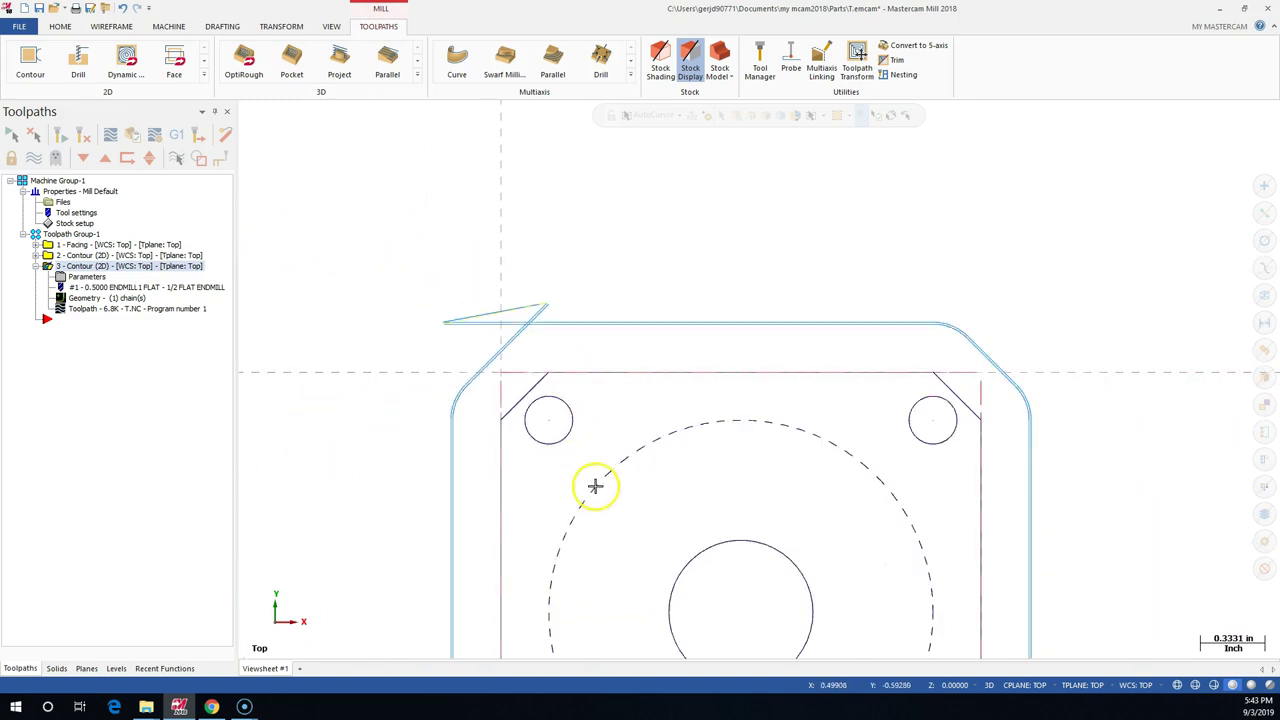